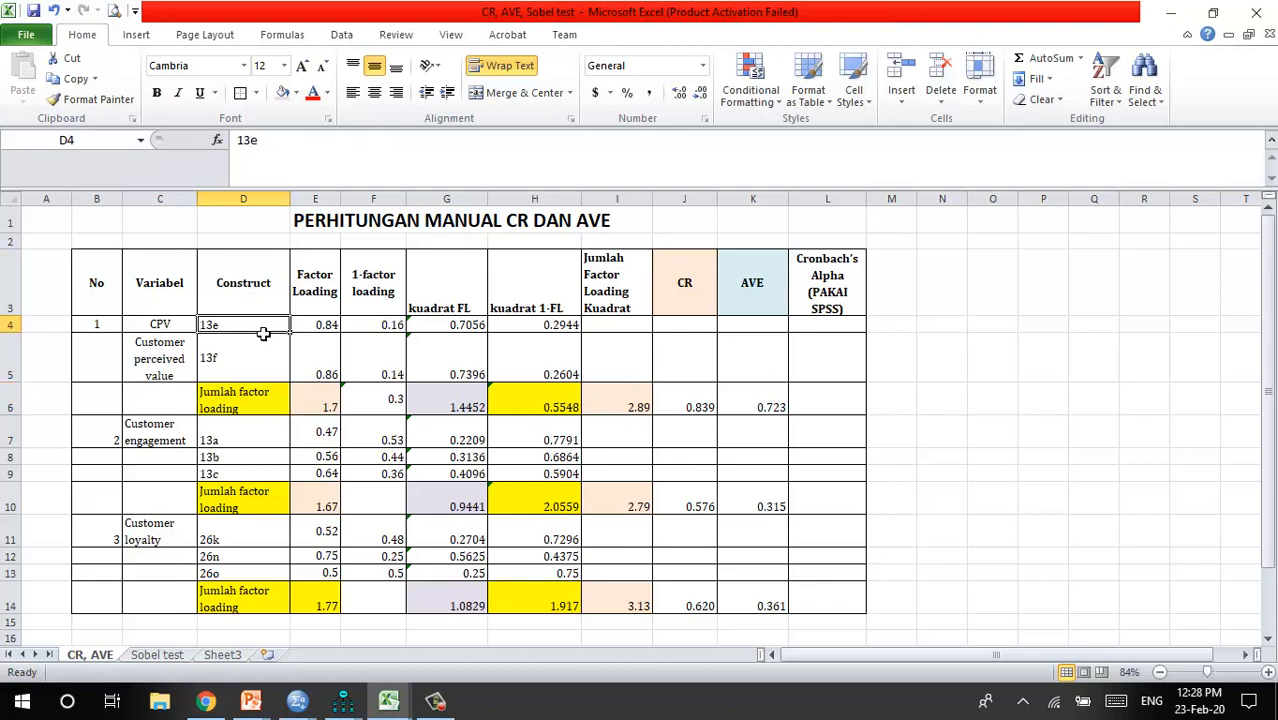
Examine the CPV constructs' factor loadings, the 1-factor loading formula, the loading sum in E6 and its square in I6
left_click(255, 363)
left_click(330, 330)
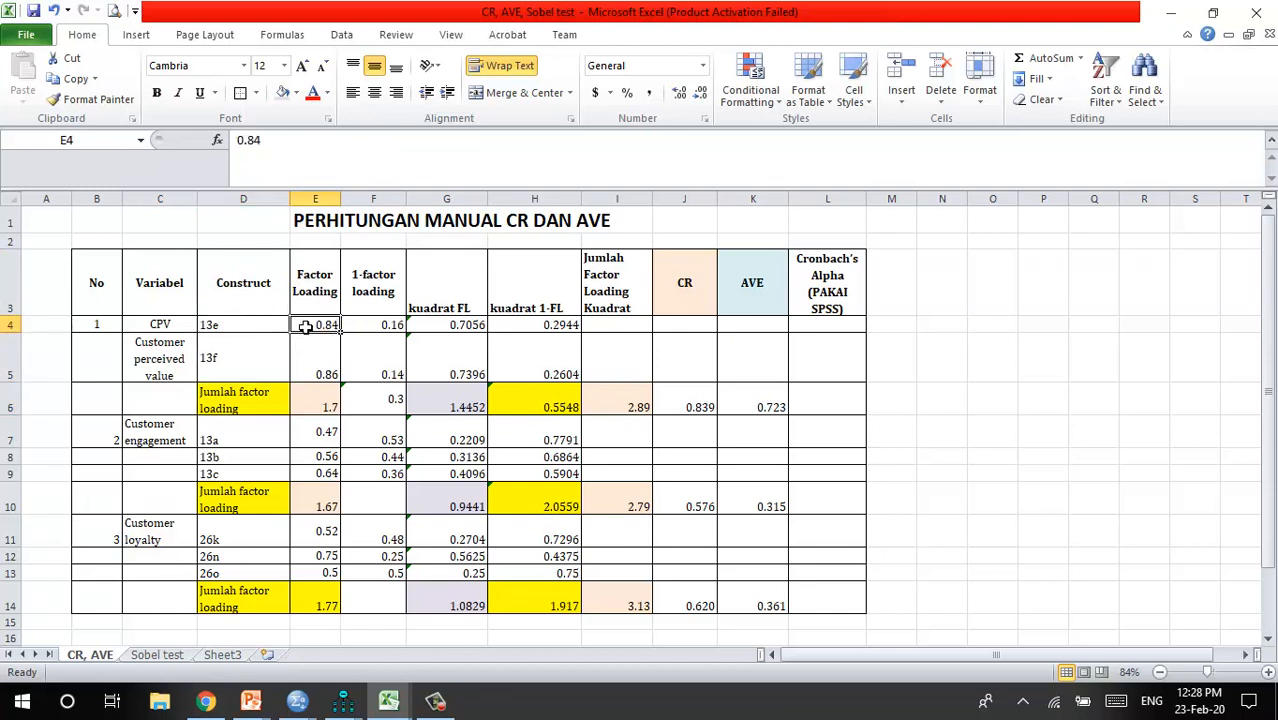
left_click(327, 375)
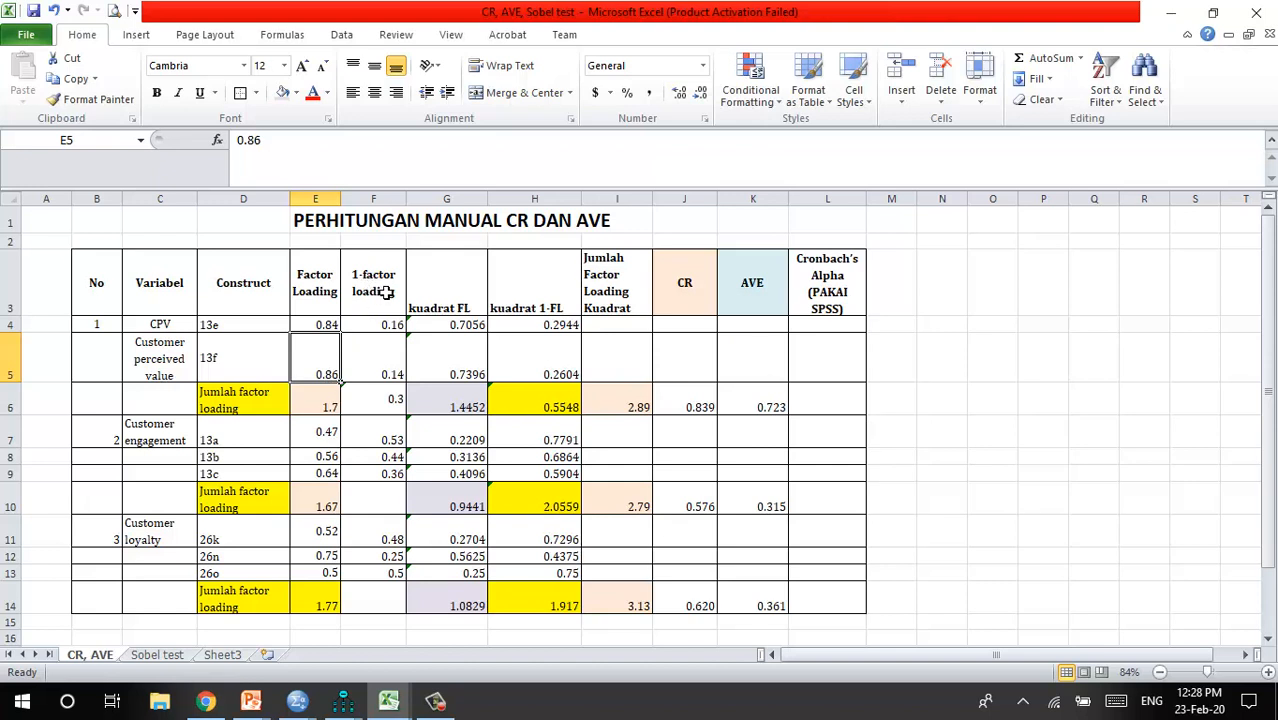
left_click(383, 326)
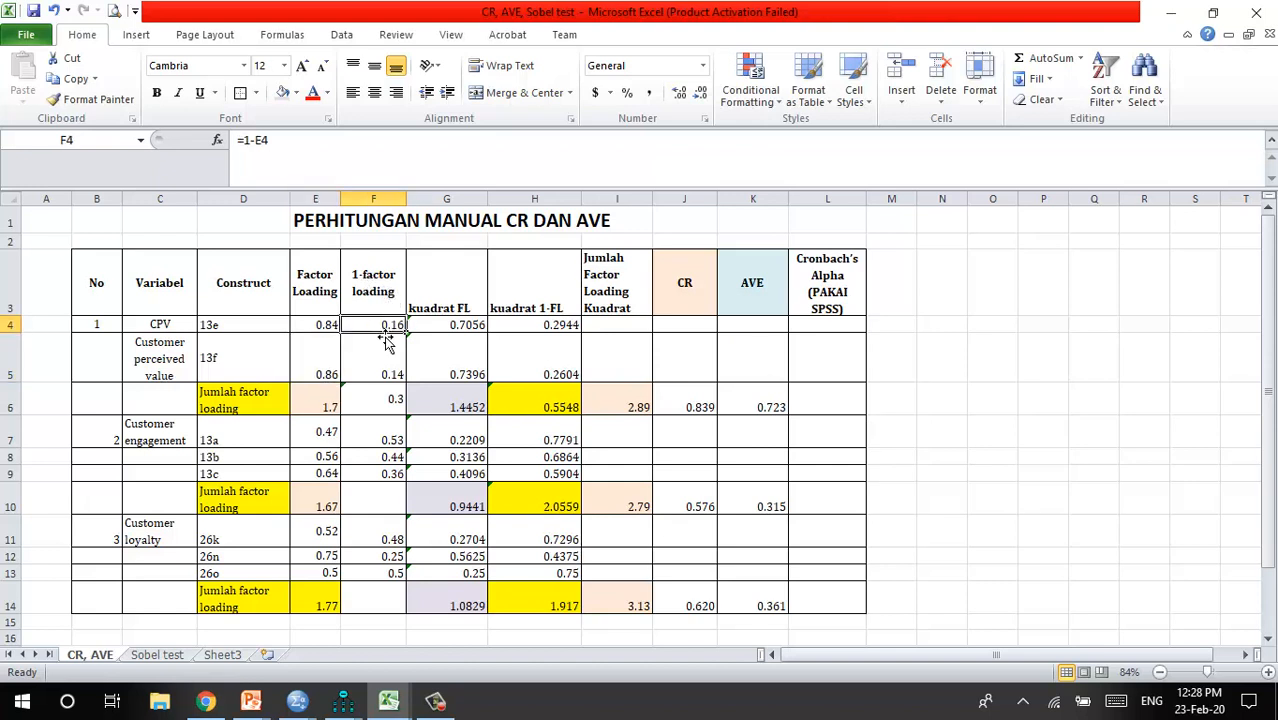
left_click(315, 330)
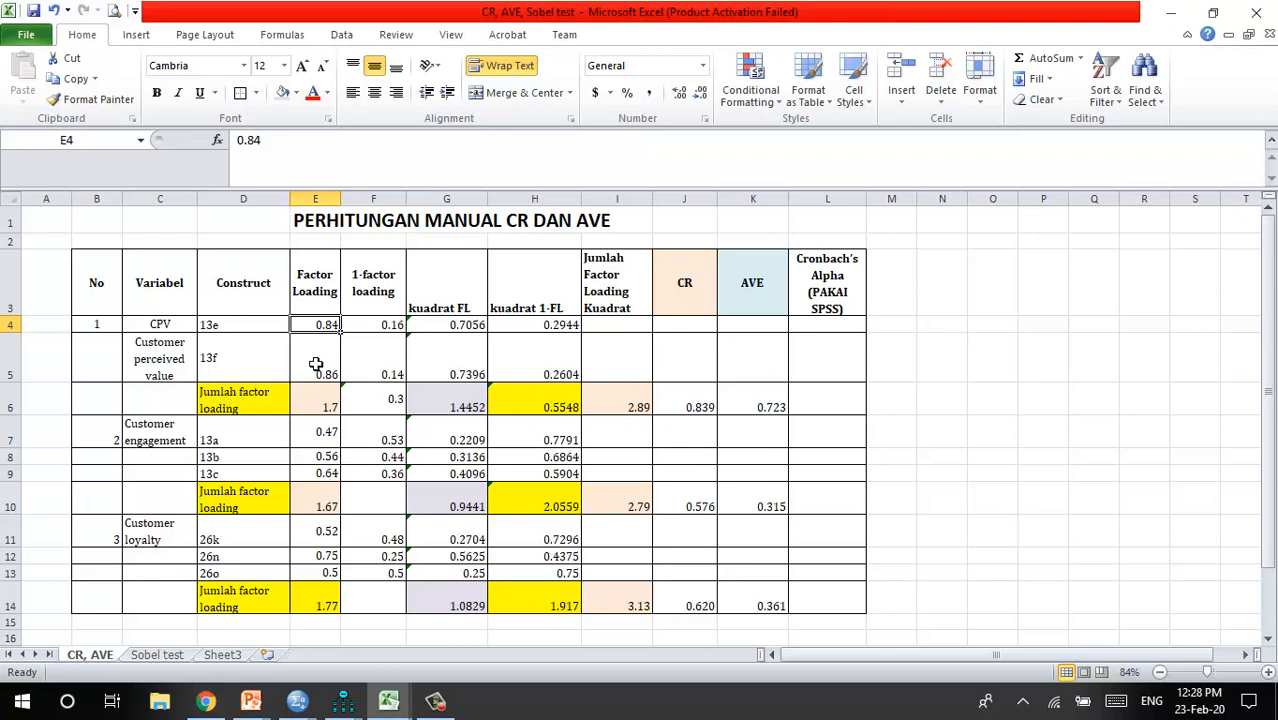
left_click(331, 408)
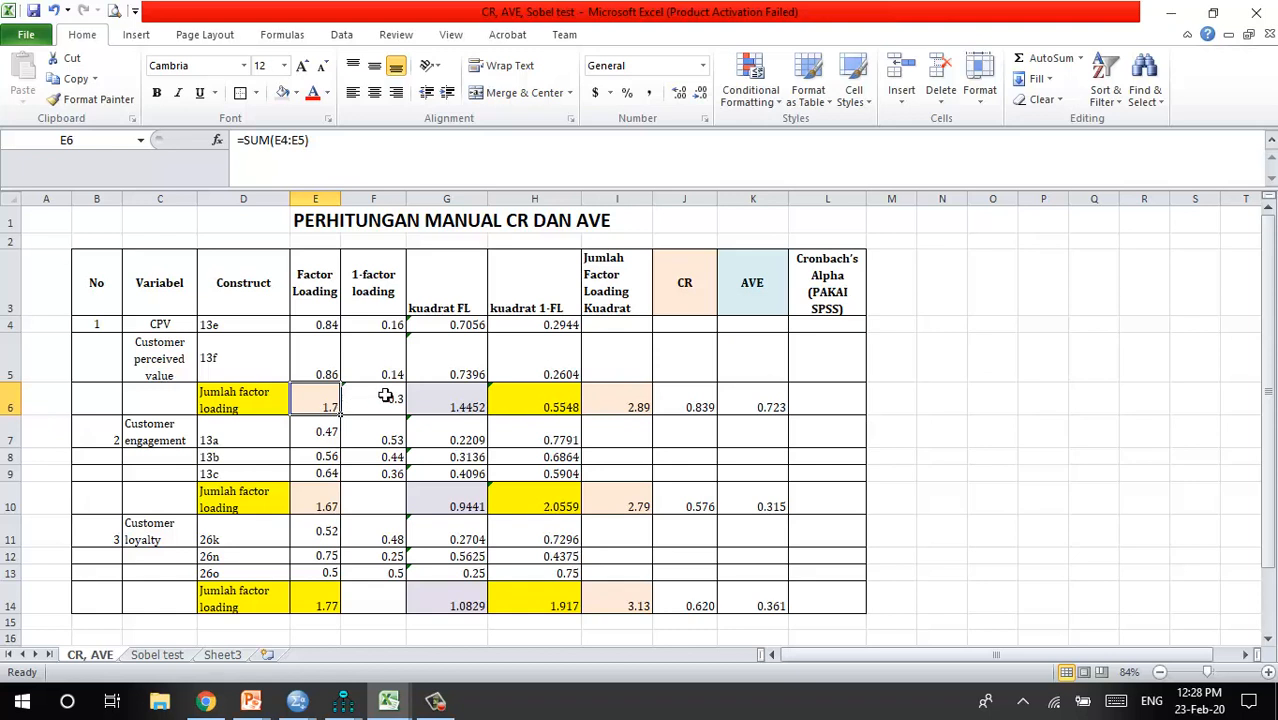
left_click(628, 407)
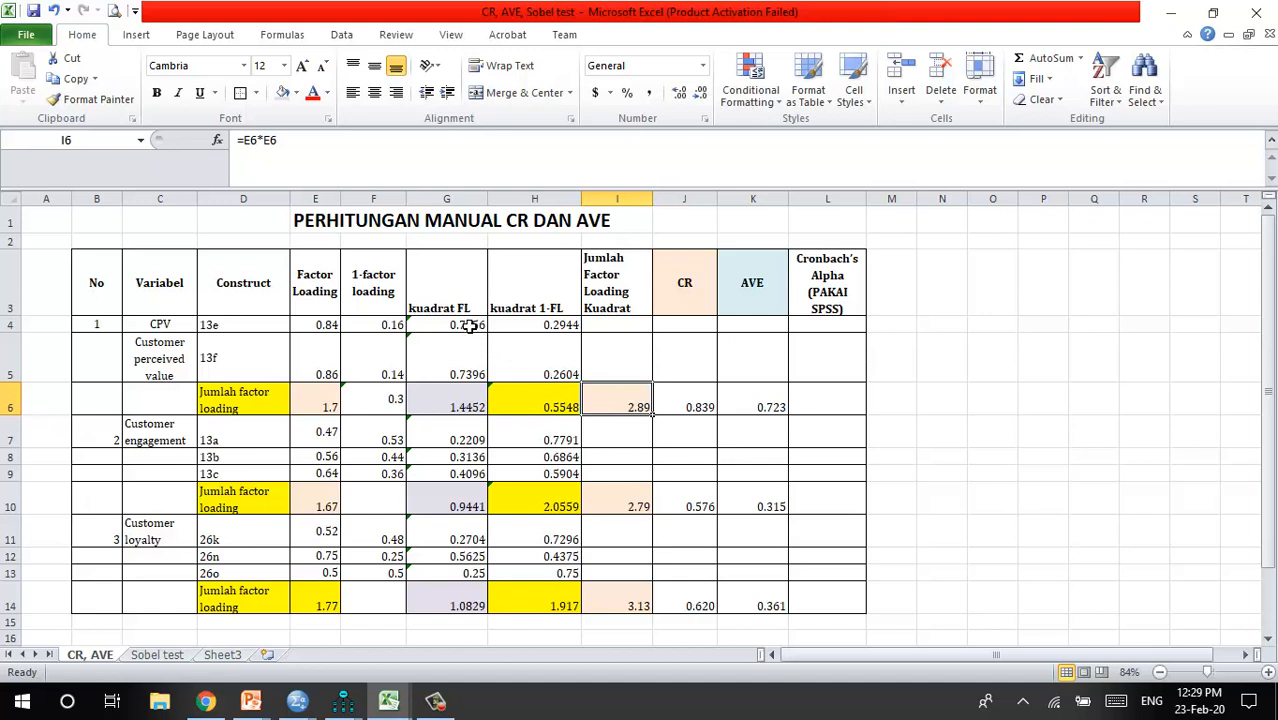
Examine how the kuadrat FL values for CPV are computed from the factor loadings and summed in G6
left_click(452, 396)
left_click(458, 332)
left_click(461, 358)
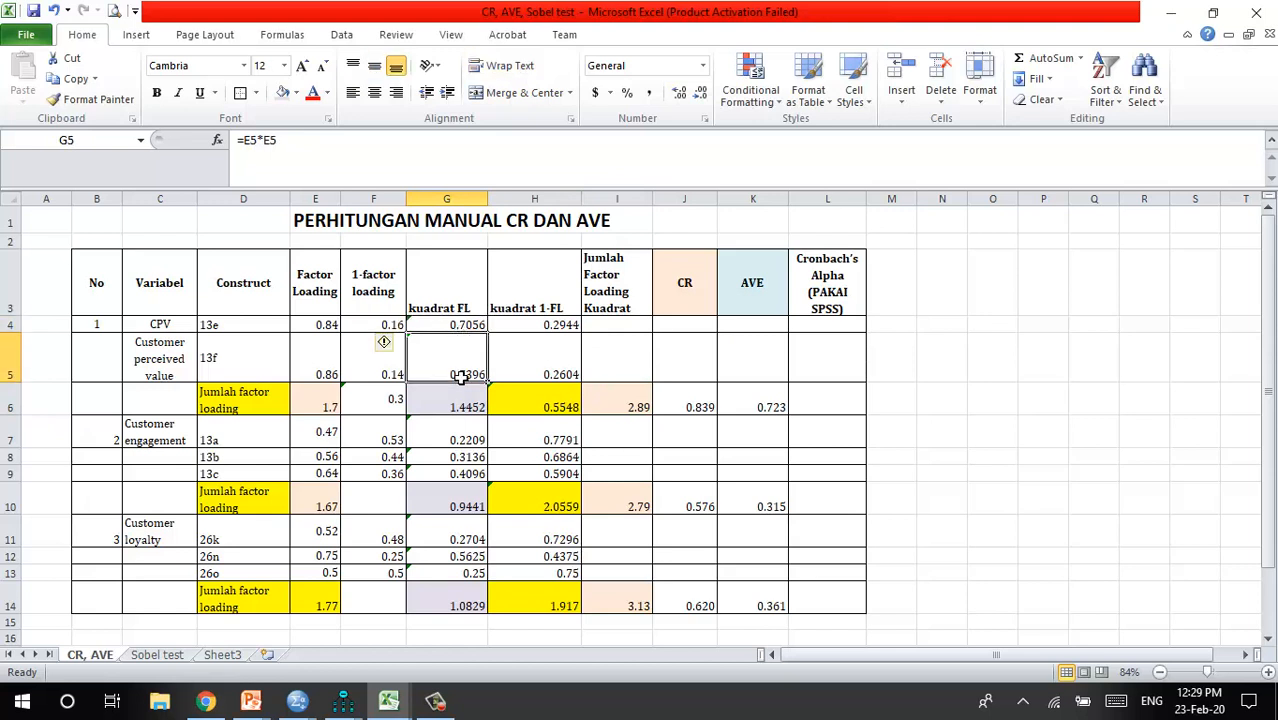
left_click(336, 329)
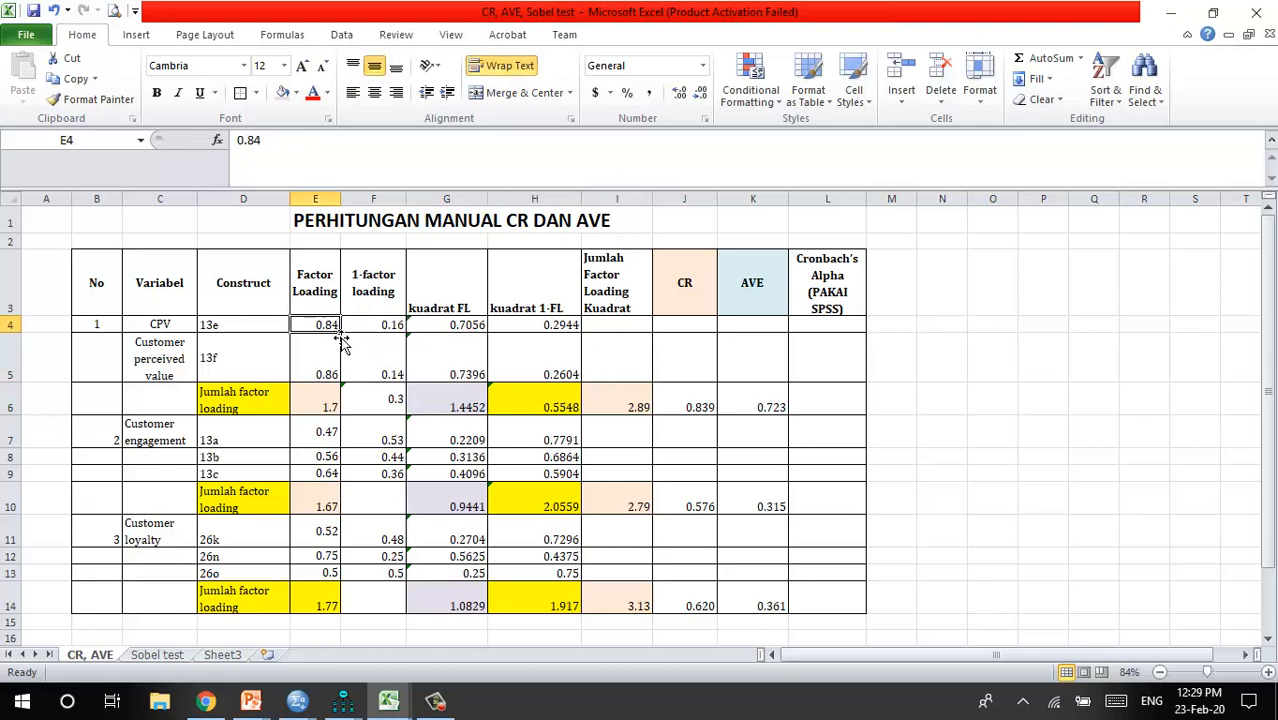
left_click(477, 332)
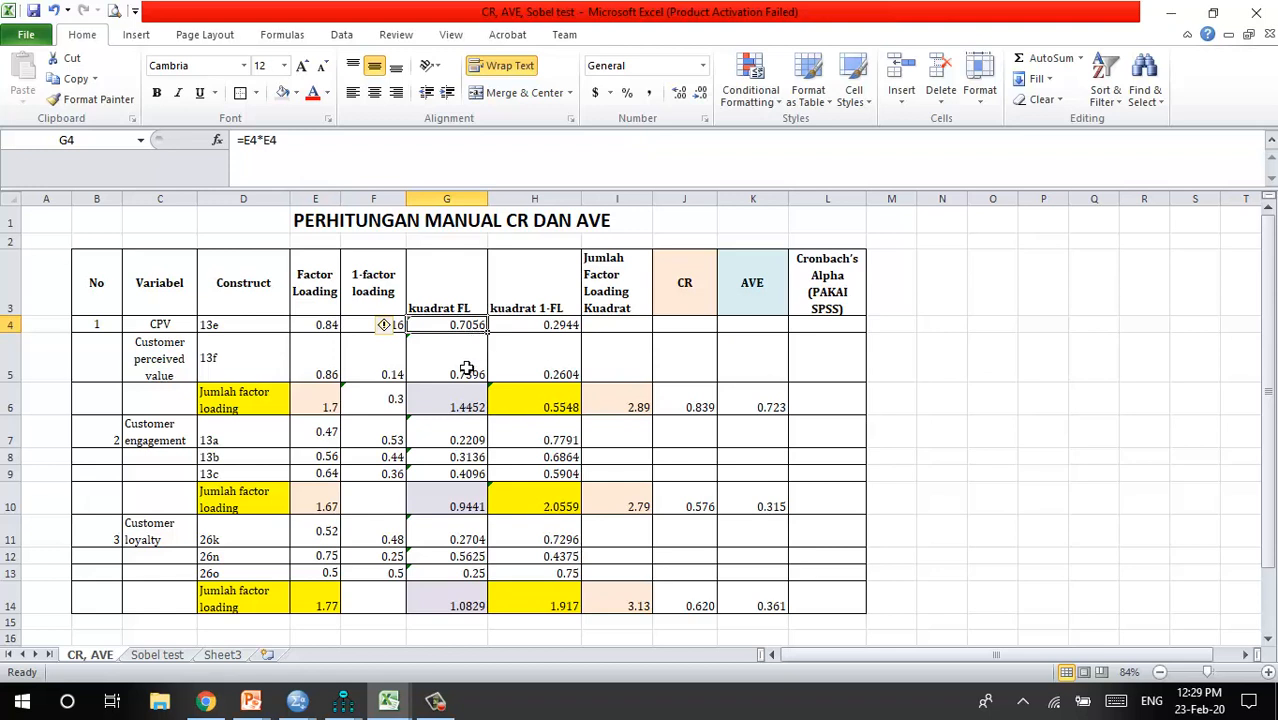
left_click(467, 369)
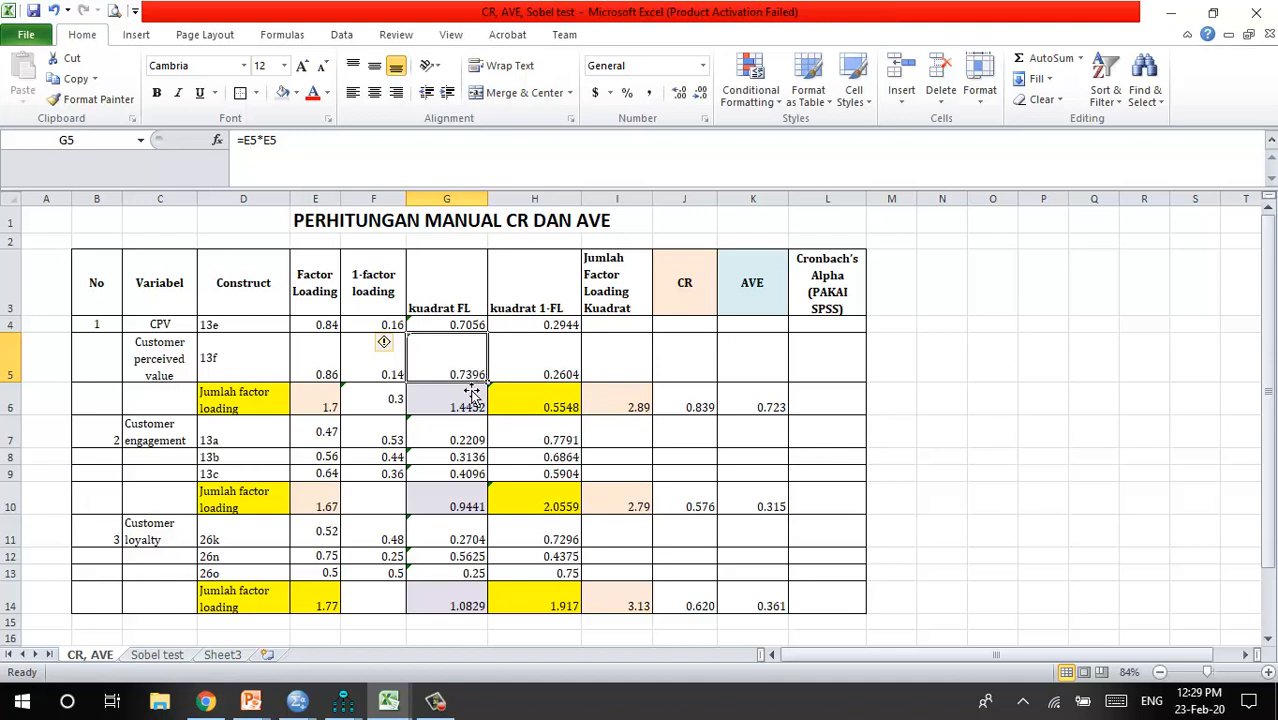
left_click(468, 404)
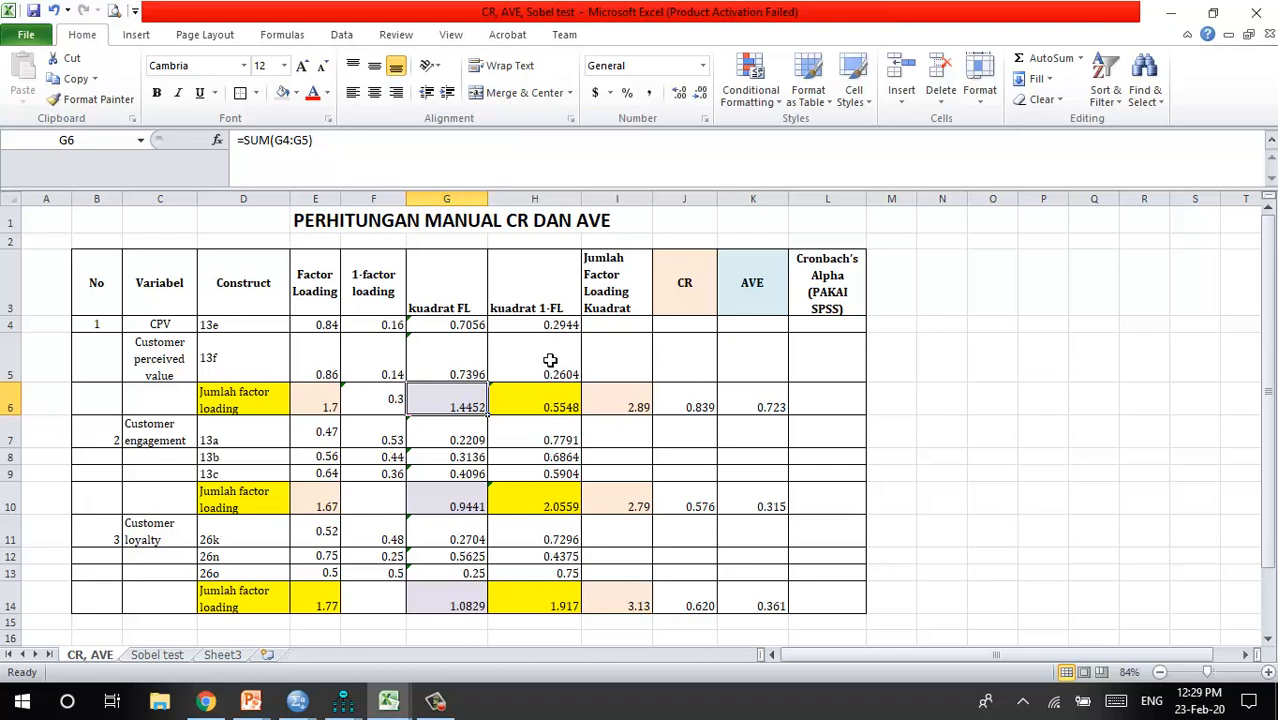
left_click(510, 365)
left_click(466, 329)
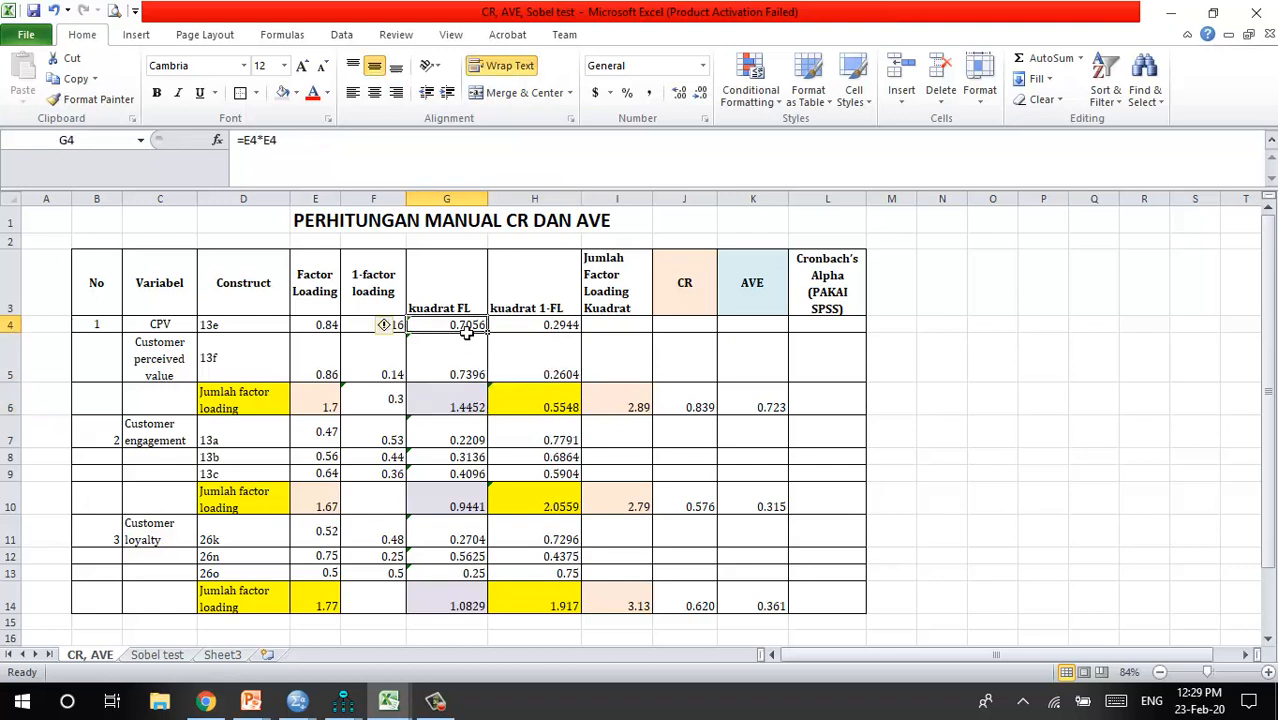
Examine the kuadrat 1-FL formulas in H4 to H6 against the 1-factor loading and kuadrat FL cells
left_click(536, 394)
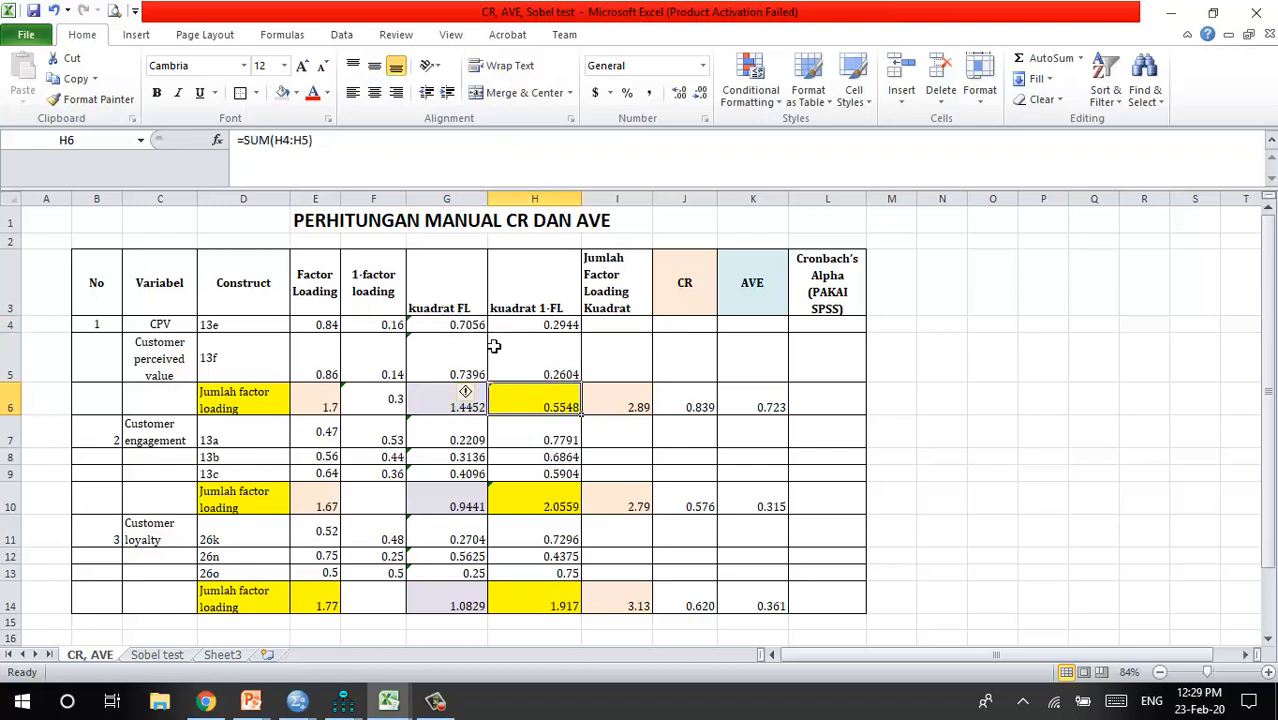
left_click(398, 330)
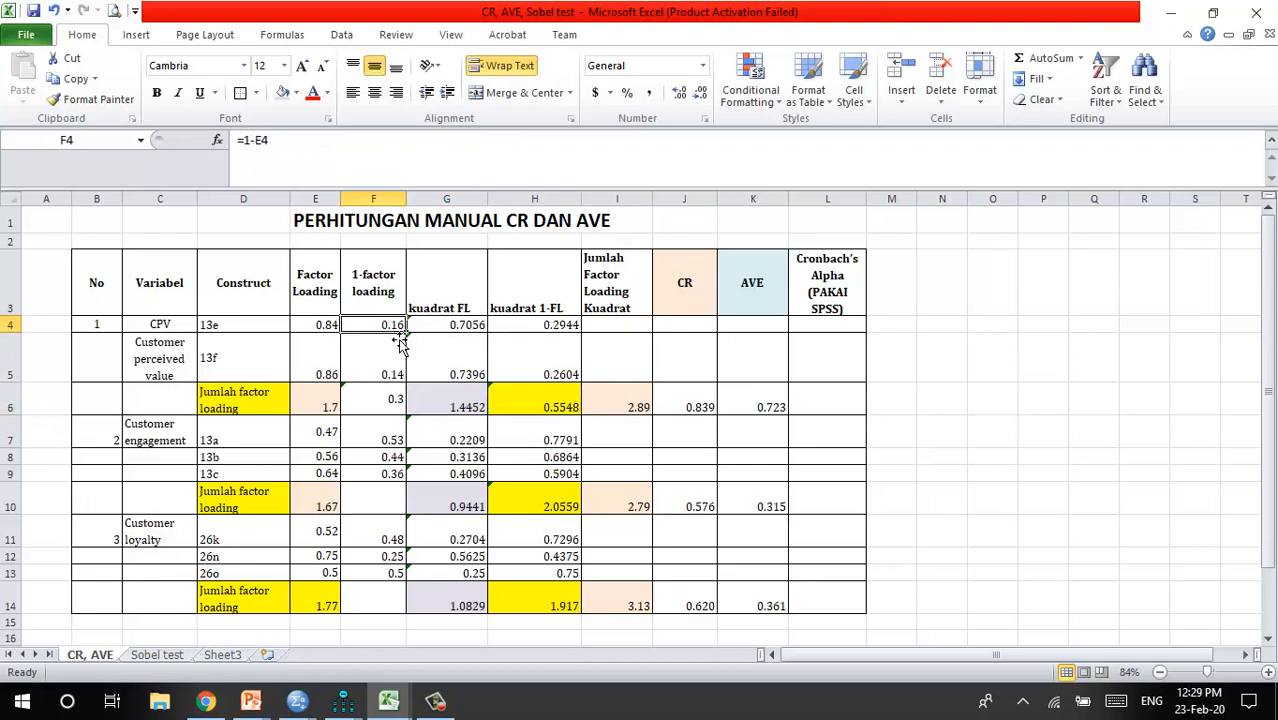
left_click(557, 328)
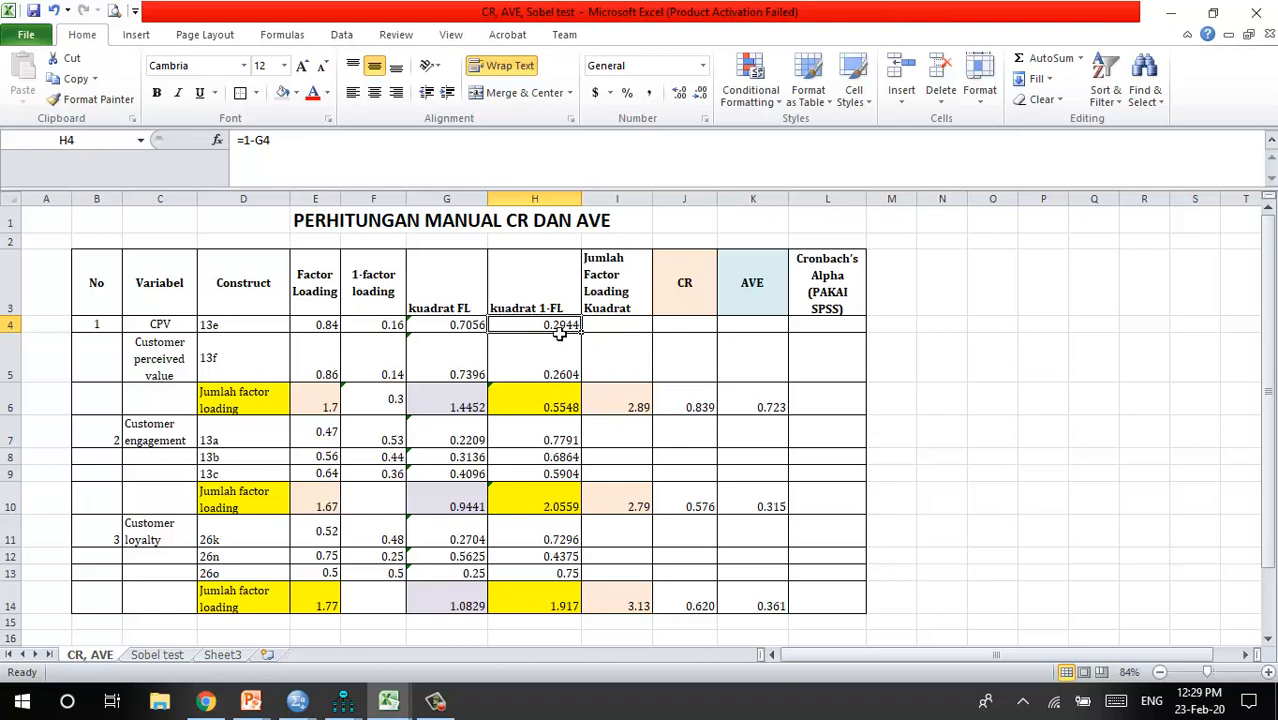
left_click(553, 370)
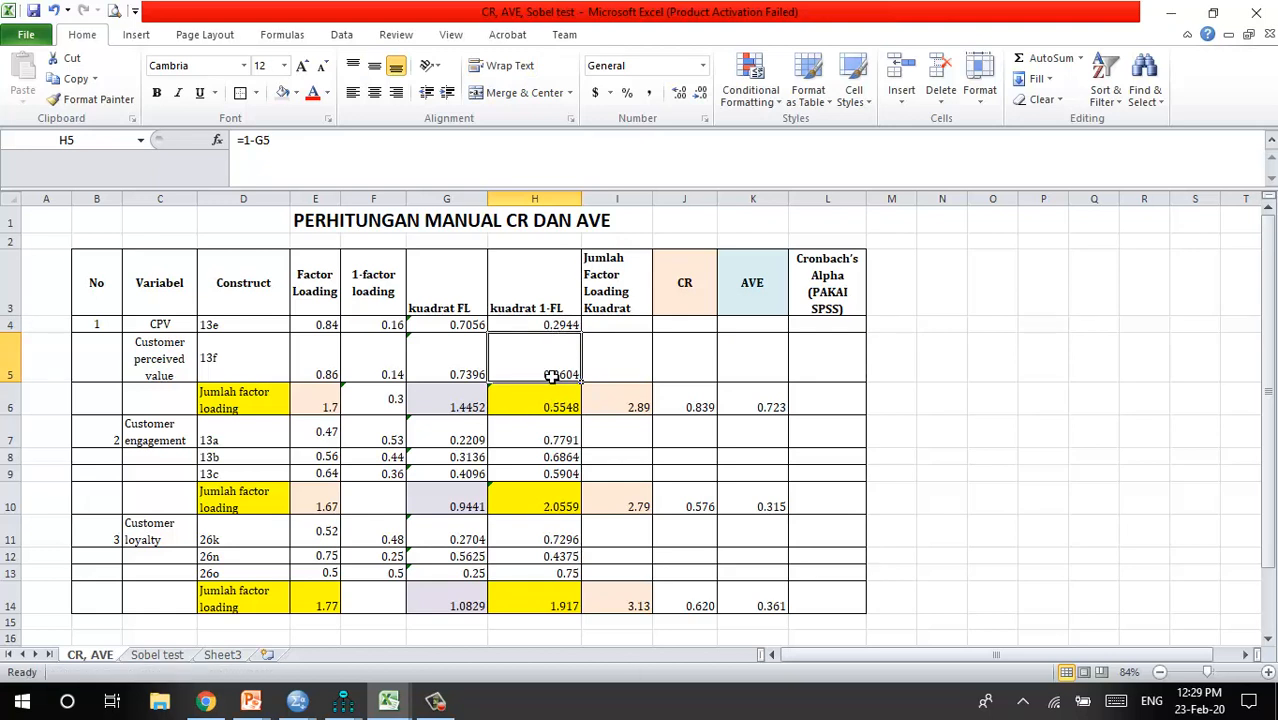
left_click(555, 330)
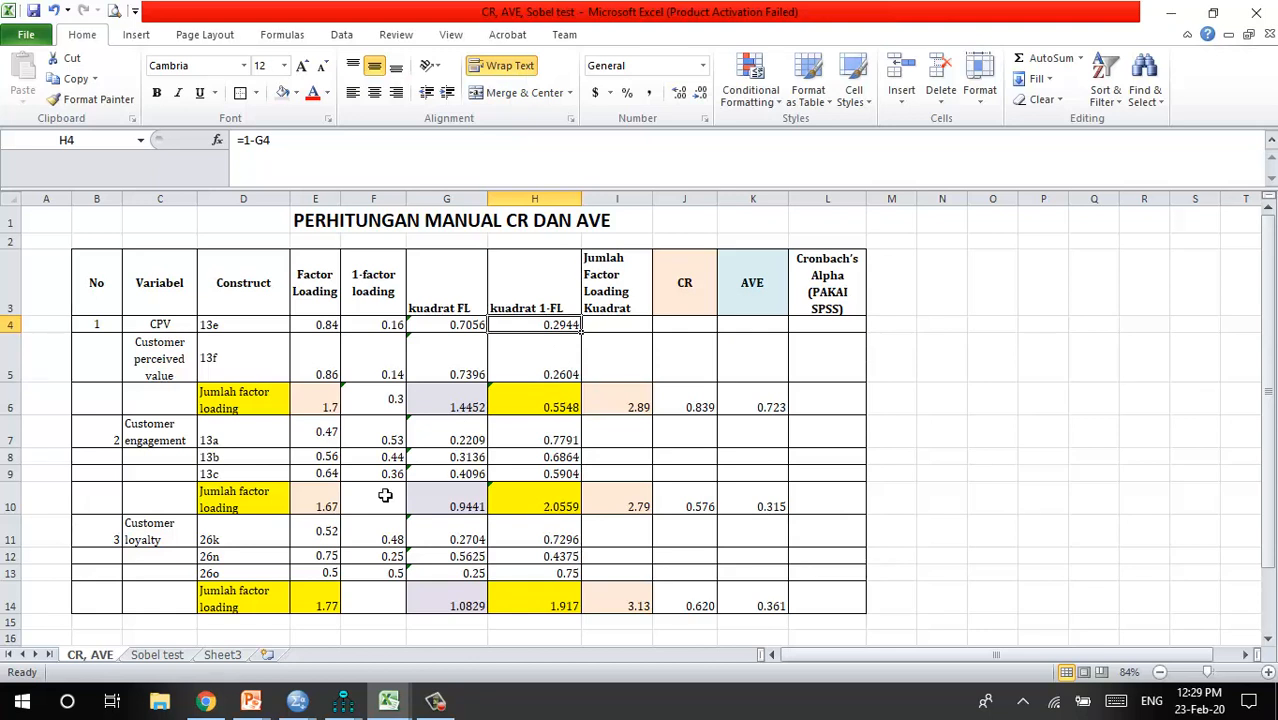
left_click(462, 330)
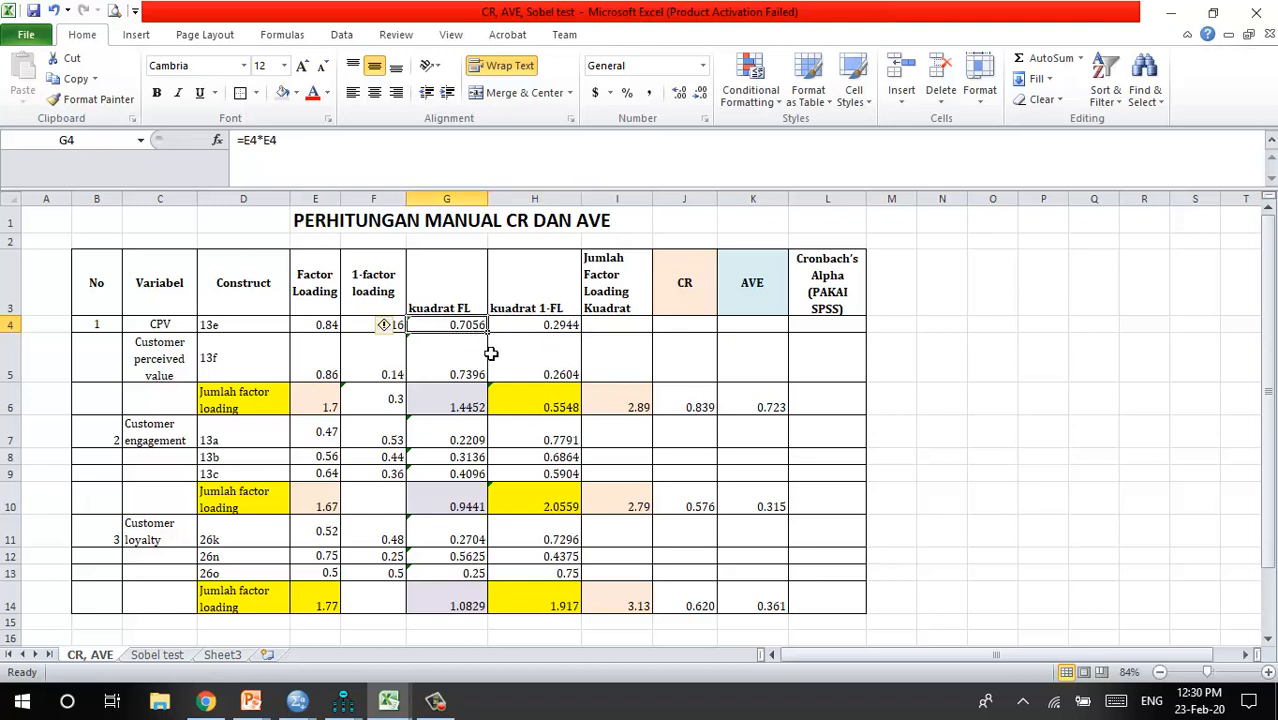
Change the column header in H3 to "1-Kuadrat FL"
left_click(536, 310)
double_click(538, 310)
left_click_drag(540, 318, 489, 310)
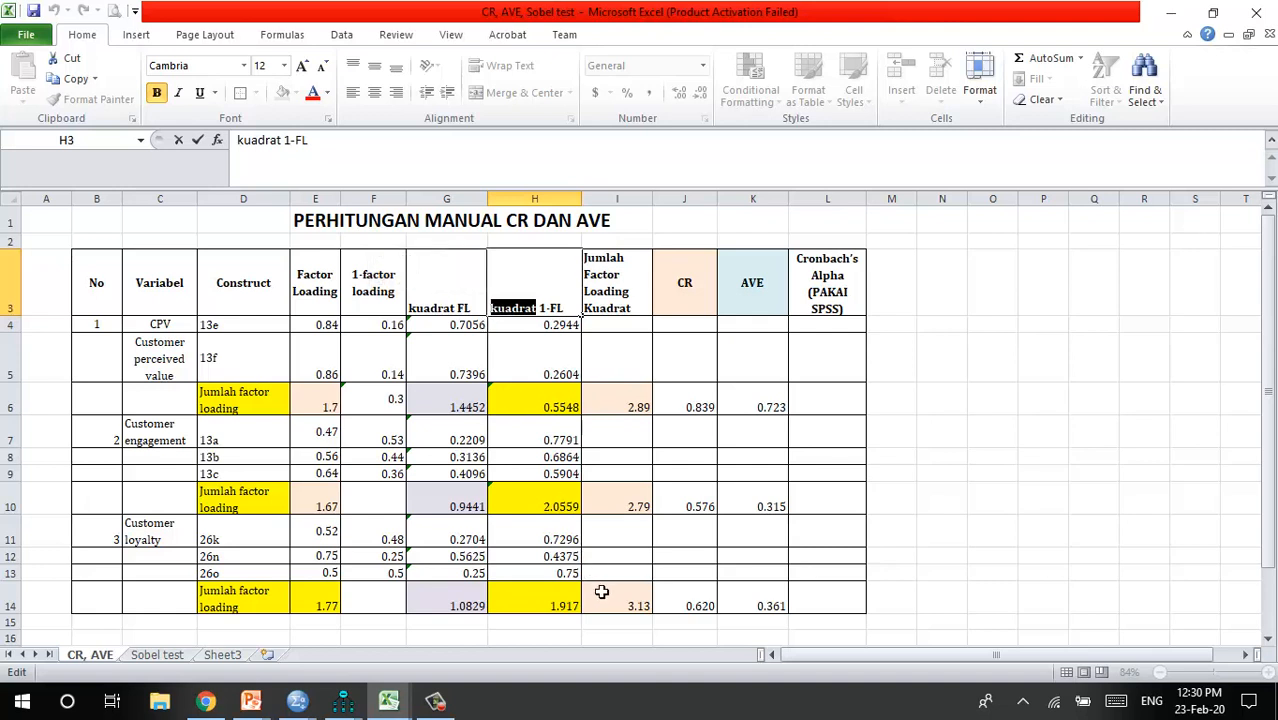
key("Delete")
key("Delete")
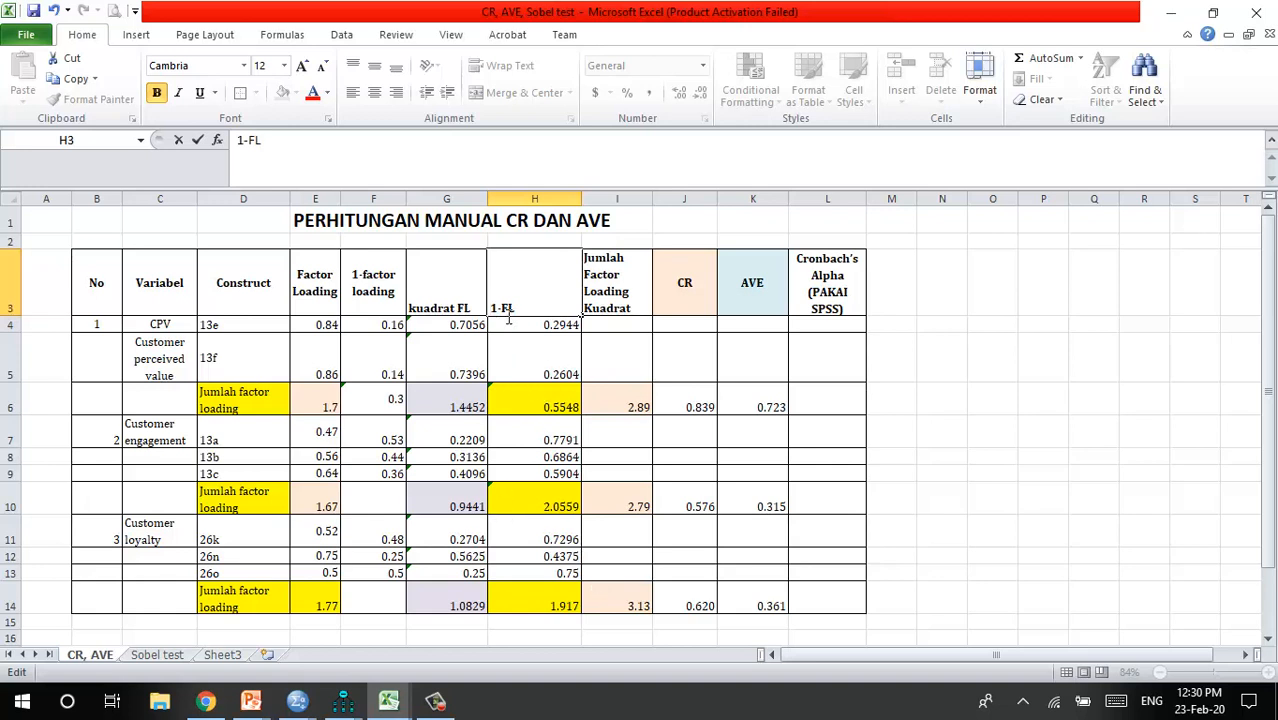
type("KUADRAT")
key("BackSpace")
key("BackSpace")
key("BackSpace")
key("BackSpace")
key("BackSpace")
key("BackSpace")
key("BackSpace")
type("uadrat")
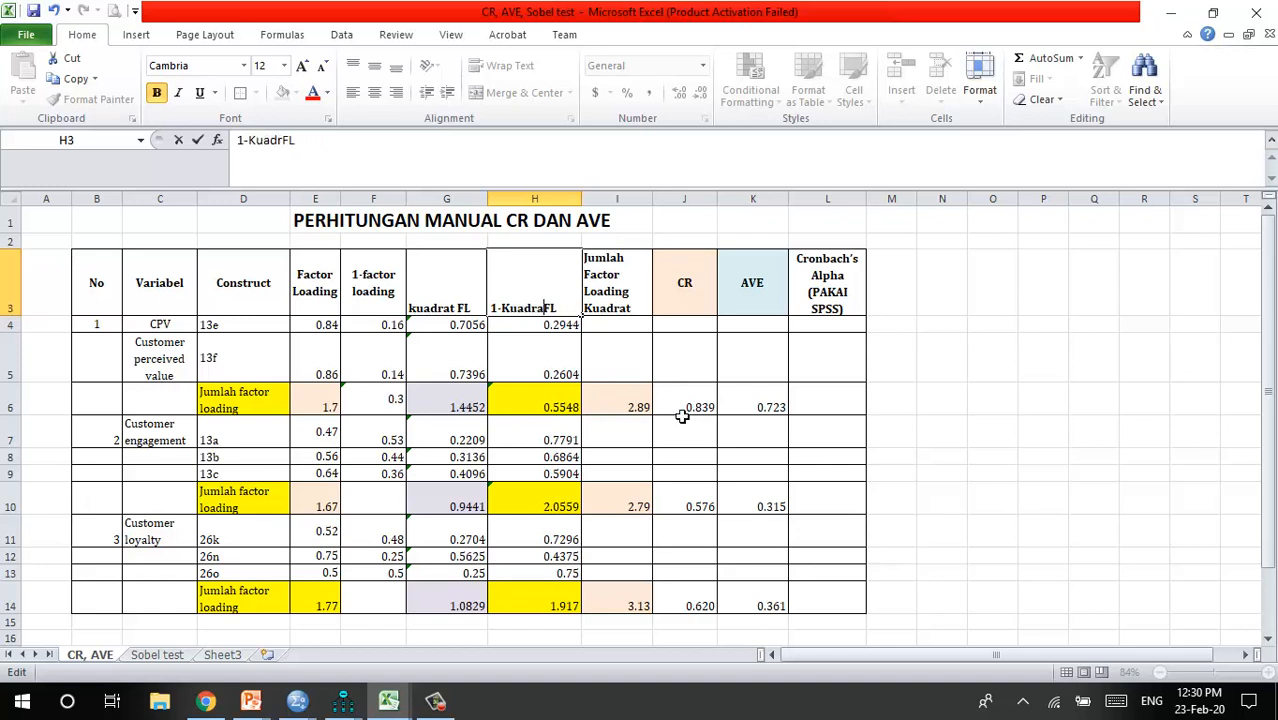
left_click(551, 376)
Examine the 1-Kuadrat FL formulas and sum, the squared loading sum in I6, and the CR formula in J6 for CPV
left_click(546, 328)
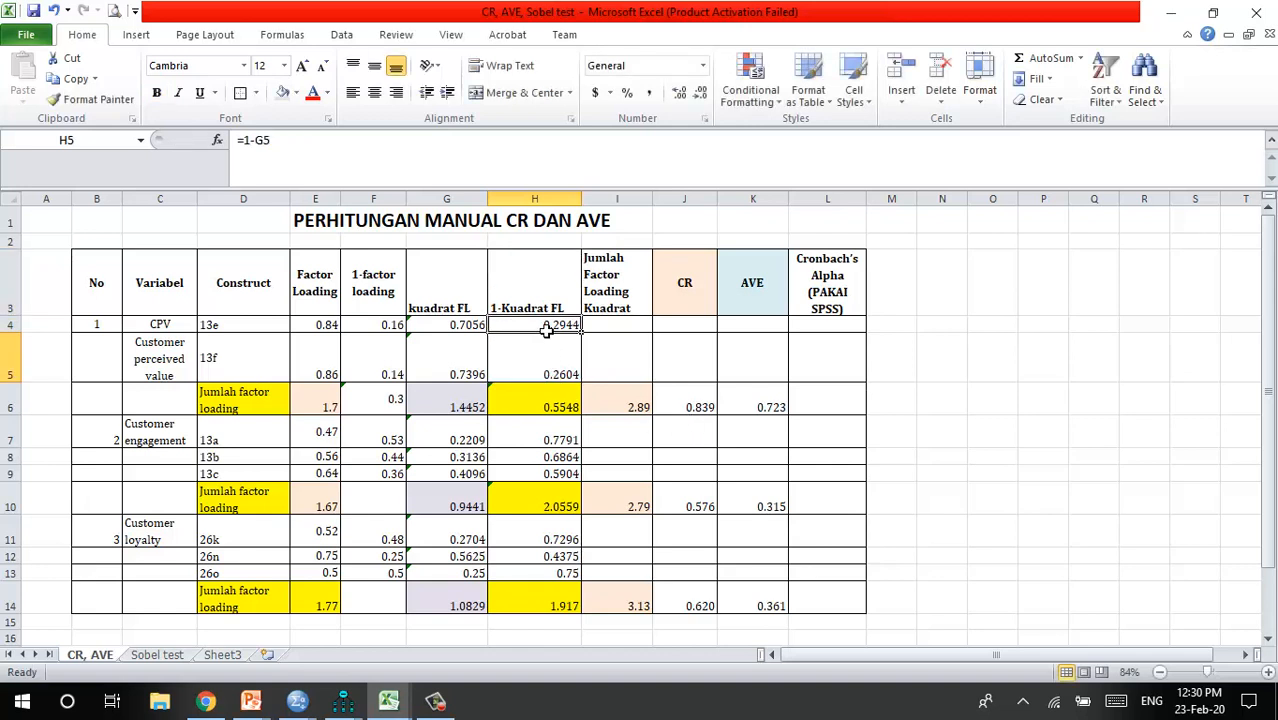
left_click(468, 325)
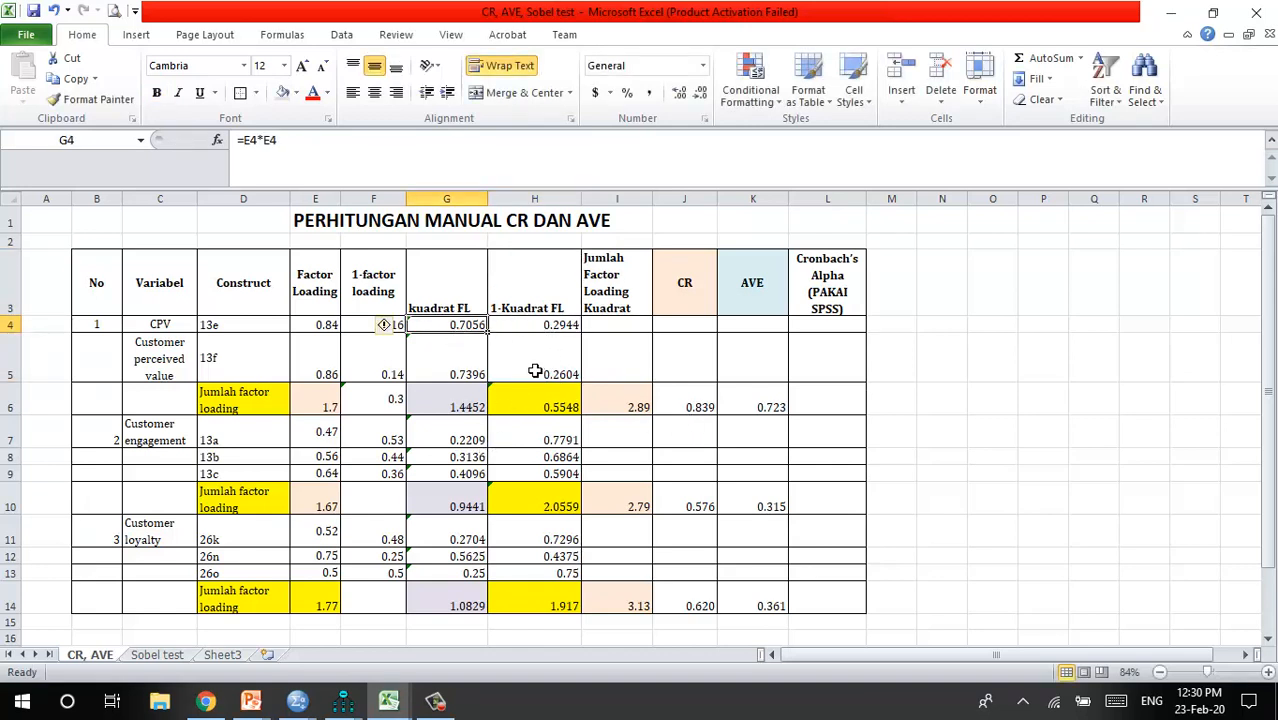
left_click(556, 328)
left_click(562, 372)
left_click(540, 408)
left_click(630, 410)
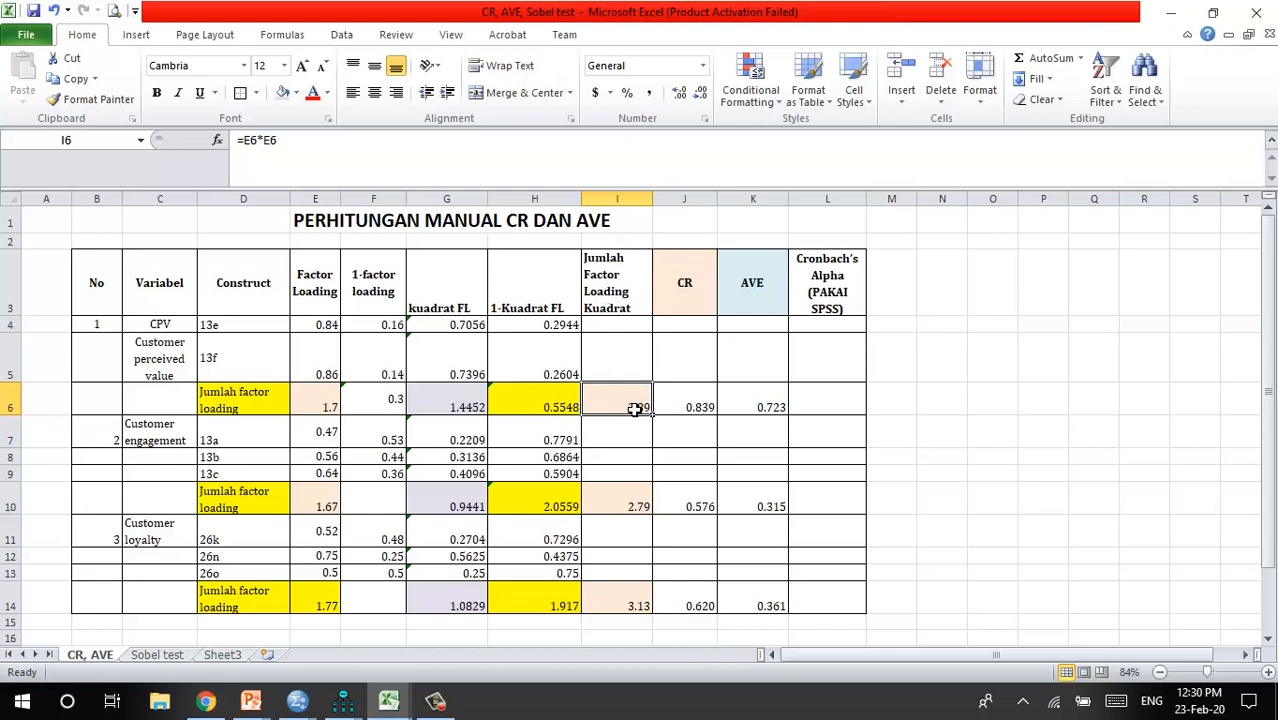
left_click(706, 404)
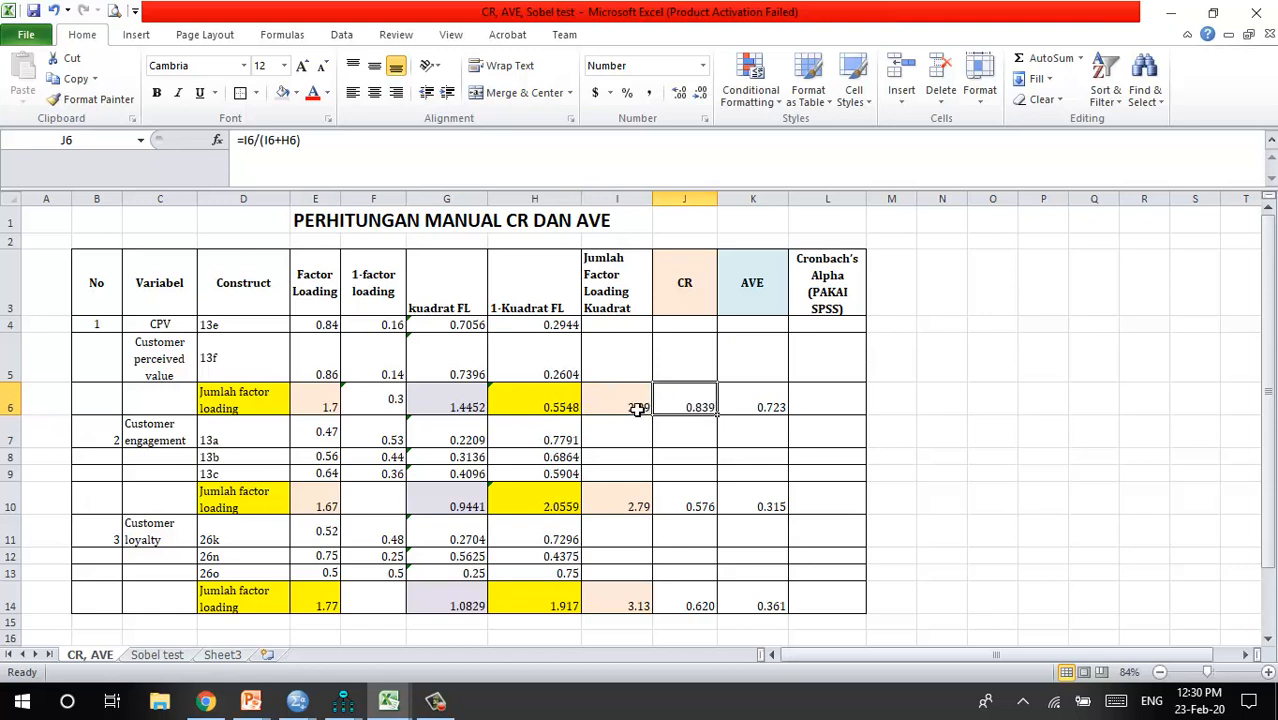
left_click(561, 408)
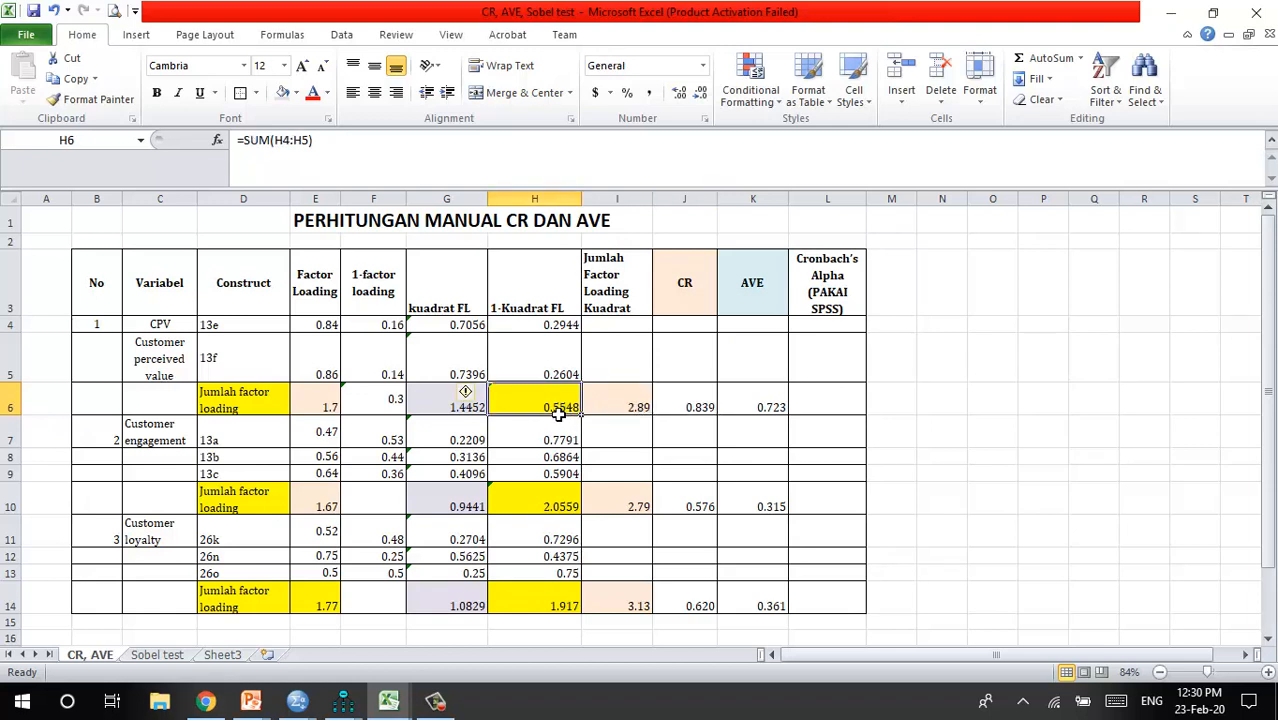
left_click(708, 418)
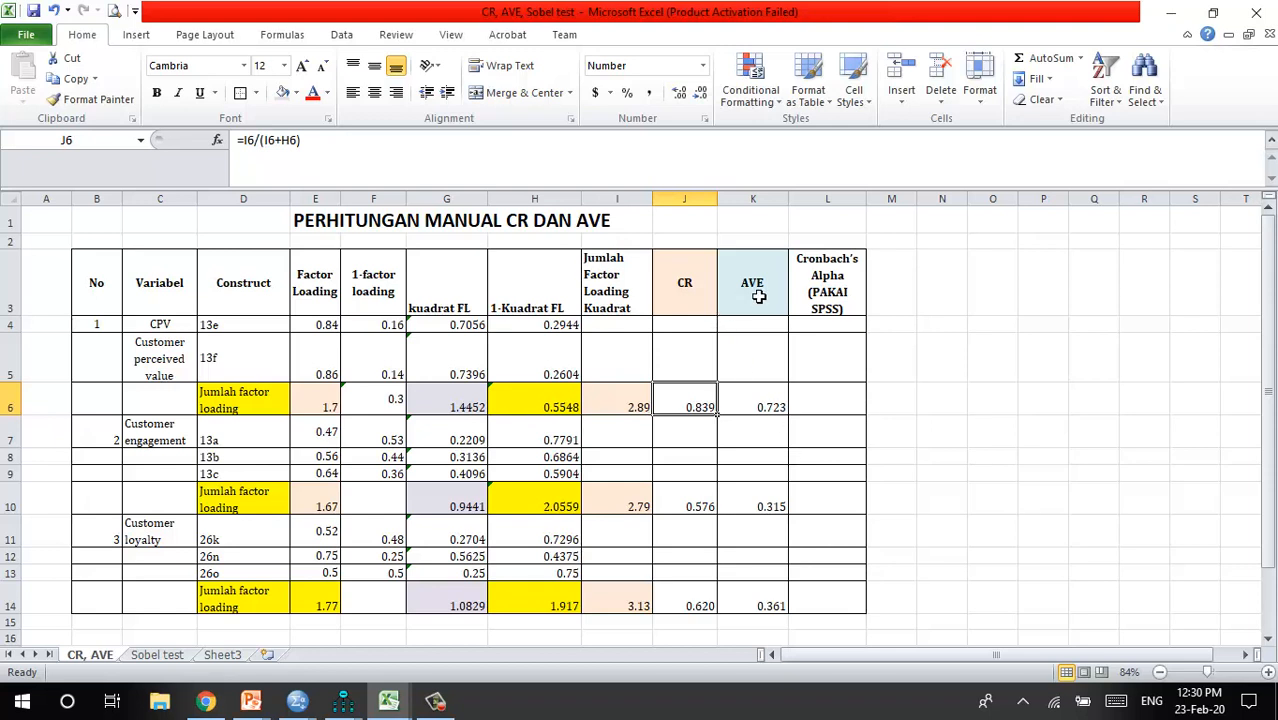
Examine the AVE formula in K6 and the kuadrat FL sum in G6 it uses, comparing the CR and AVE columns
left_click(770, 410)
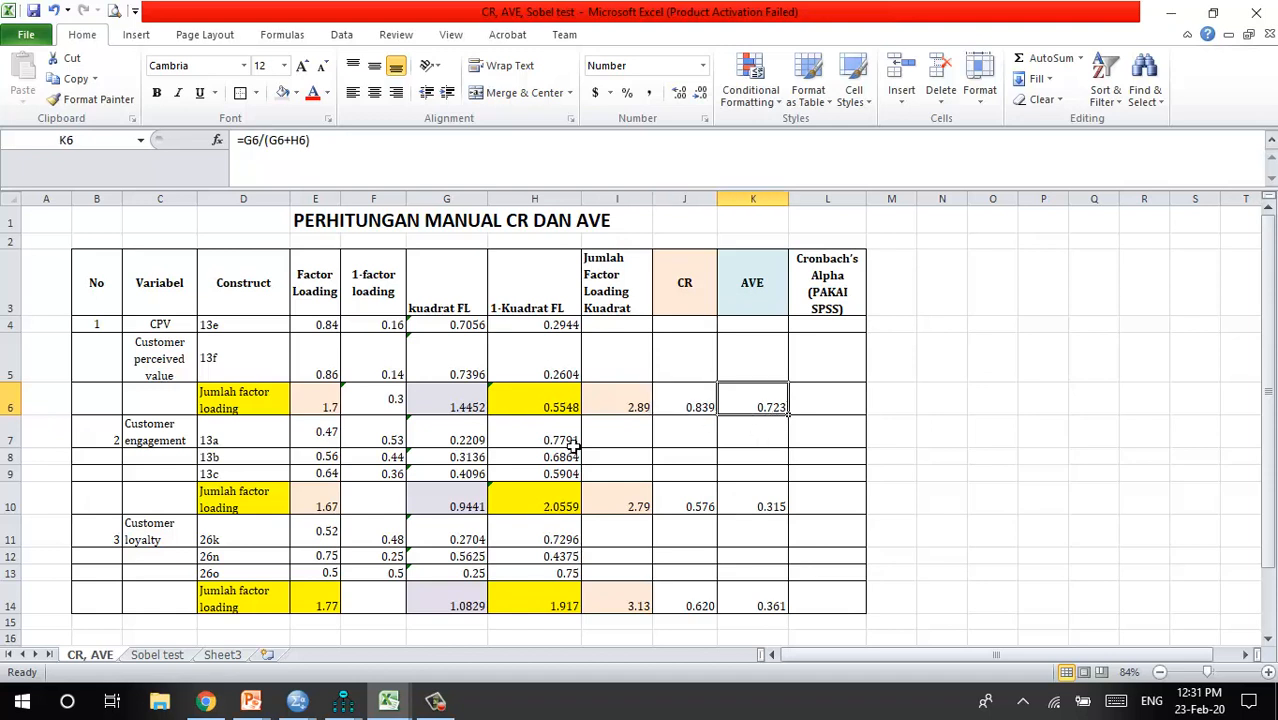
left_click(456, 404)
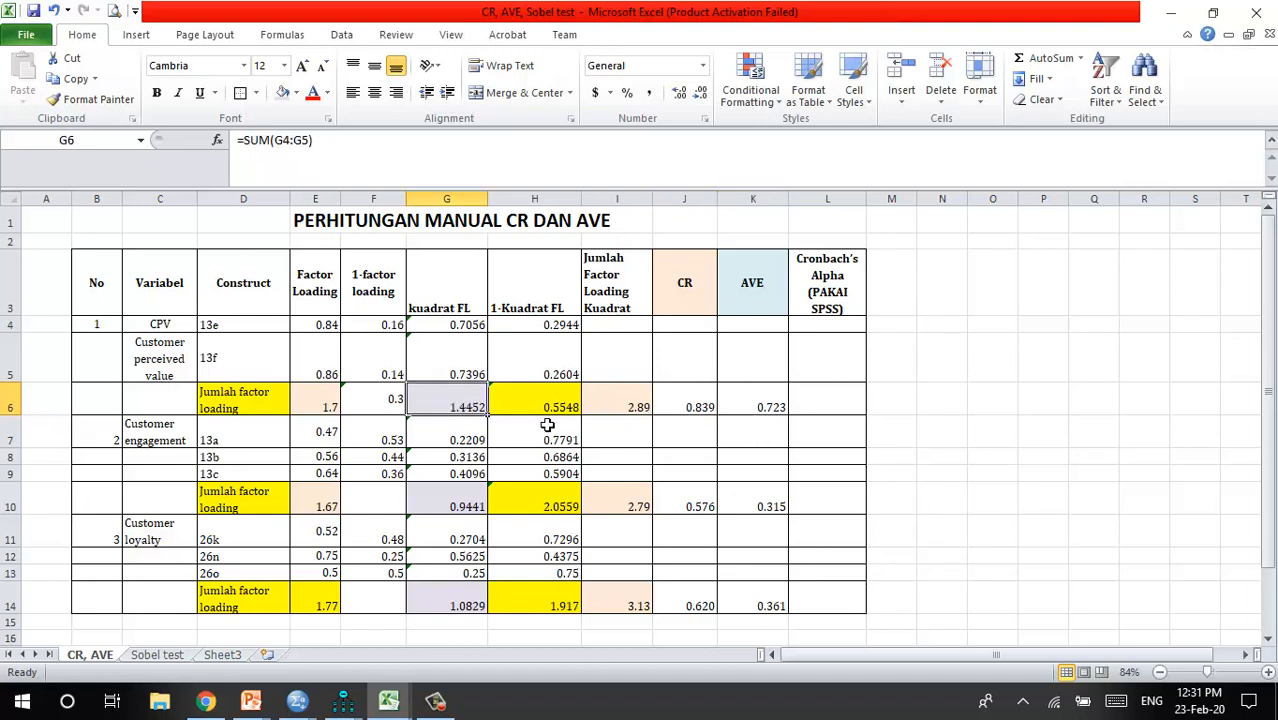
left_click(693, 287)
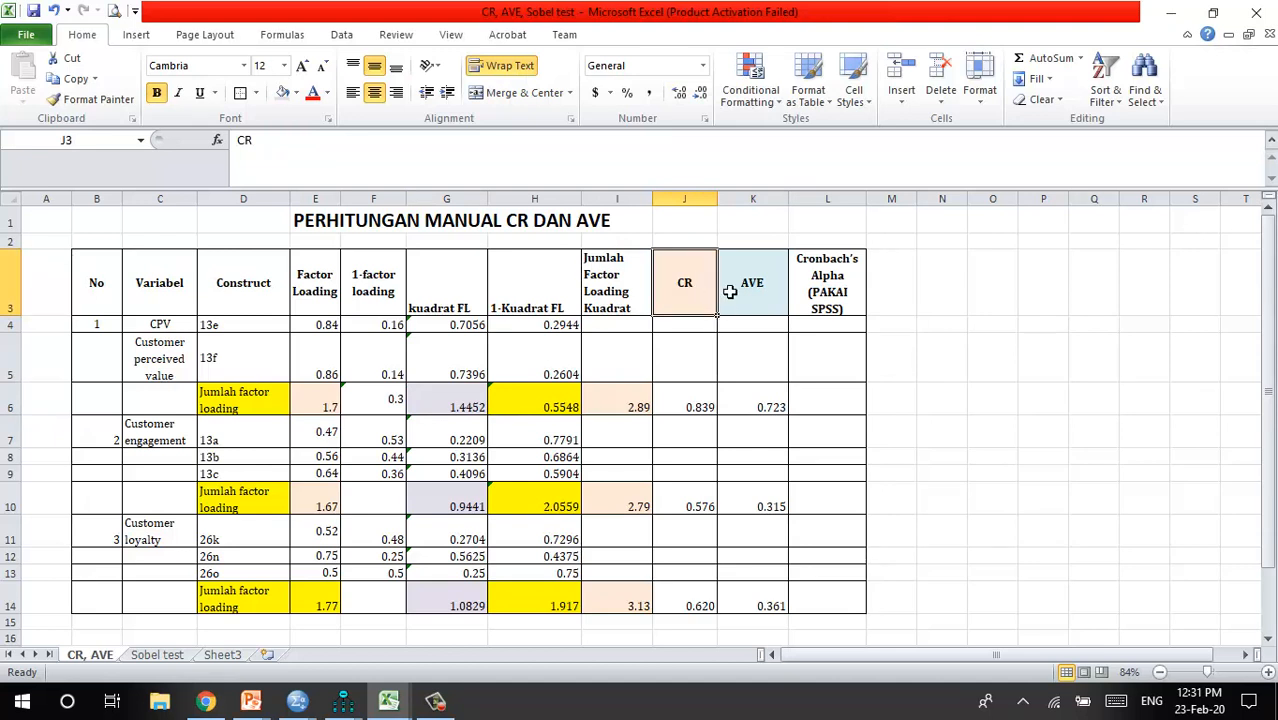
left_click(763, 309)
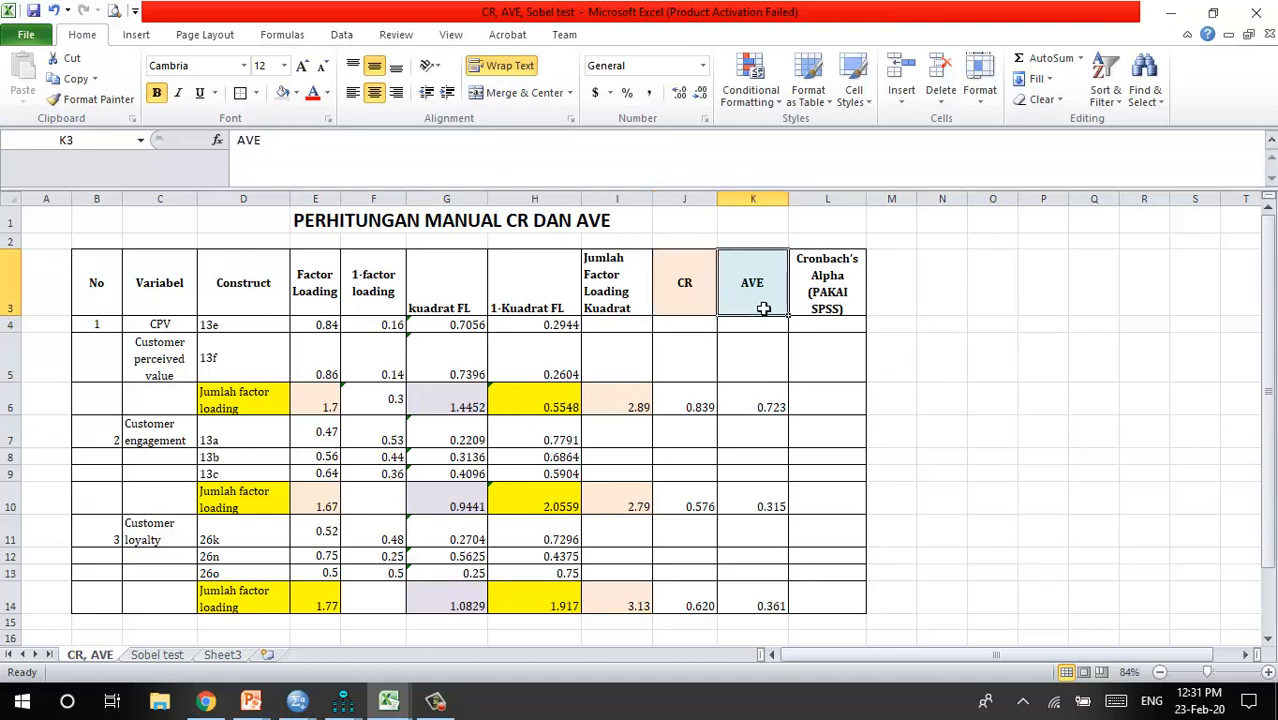
left_click(756, 410)
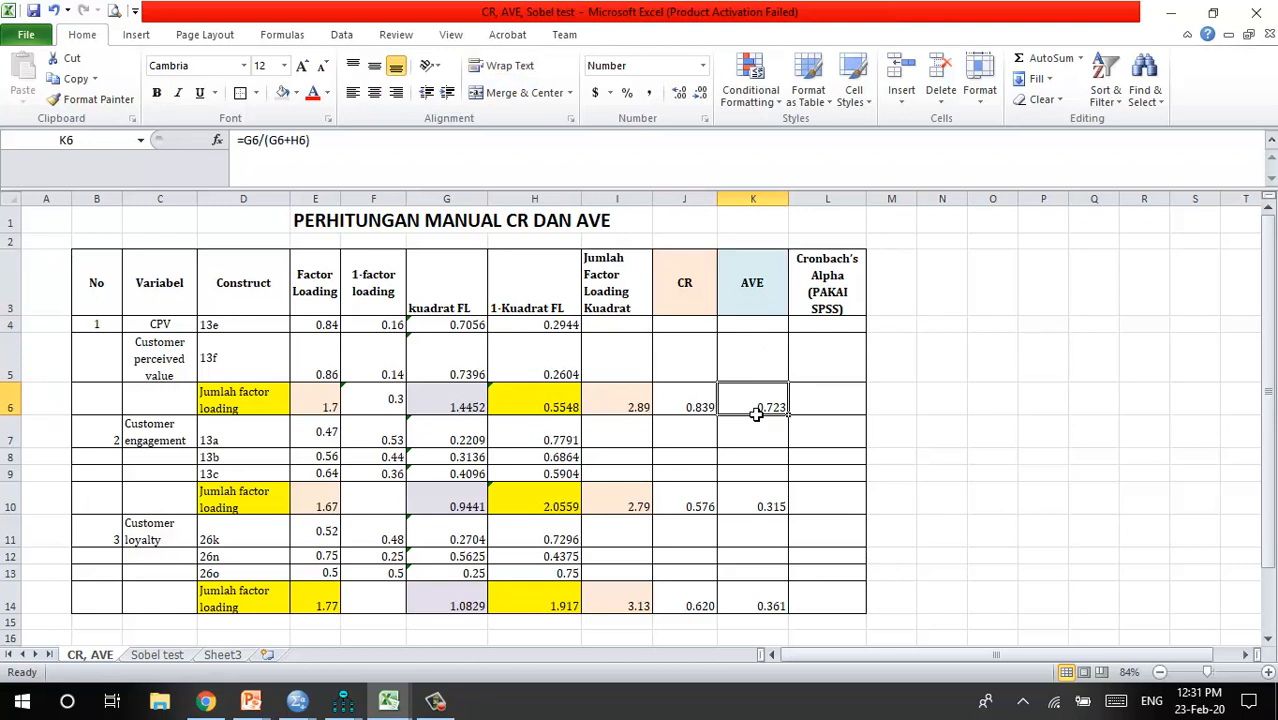
left_click(474, 412)
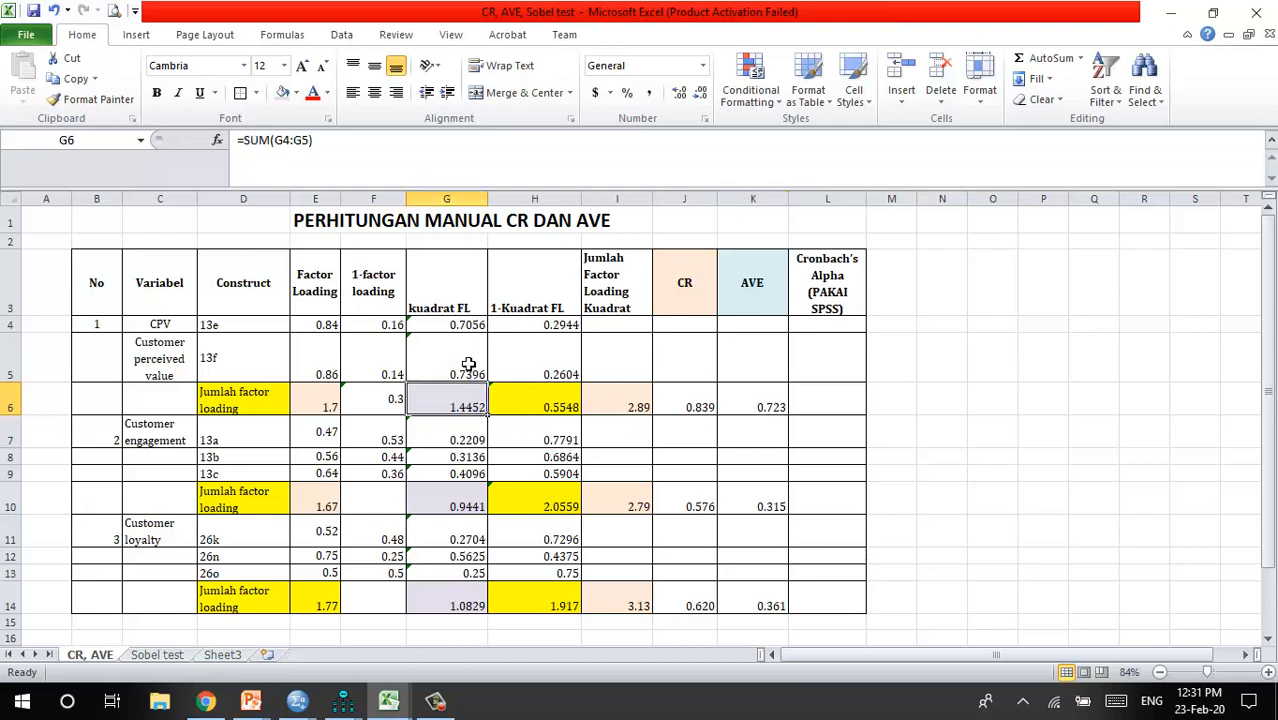
left_click(763, 407)
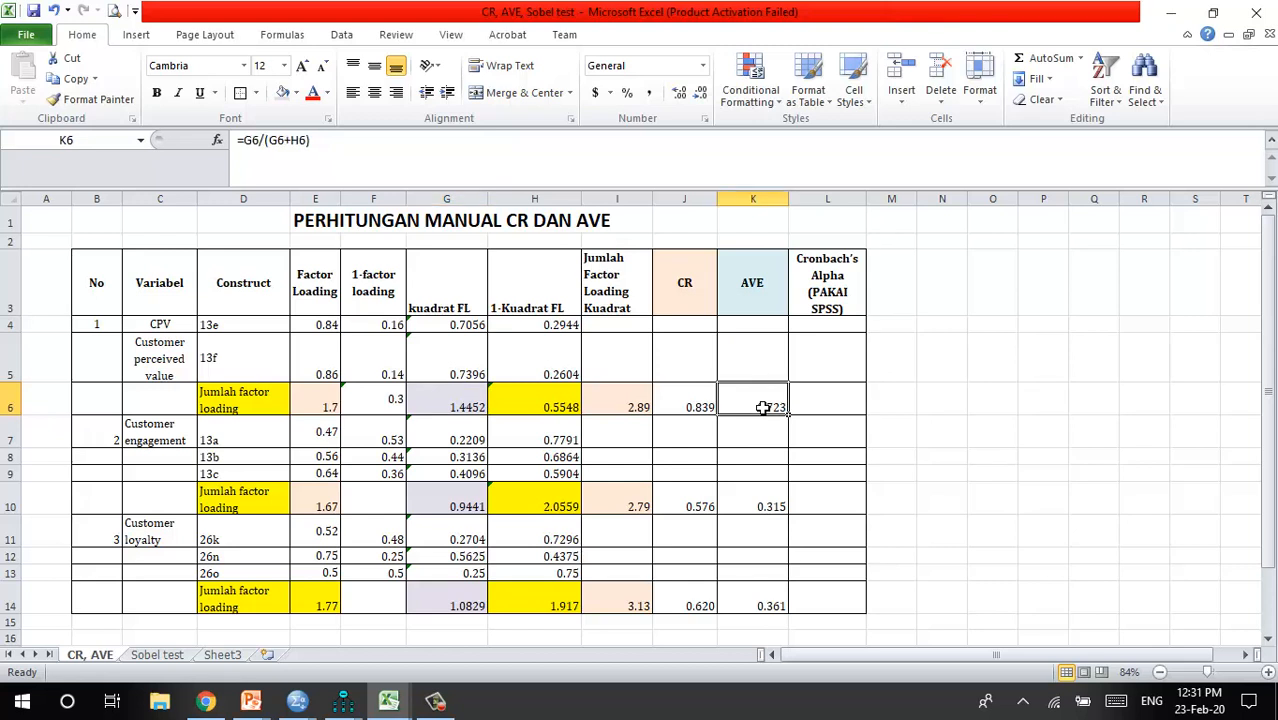
left_click(474, 397)
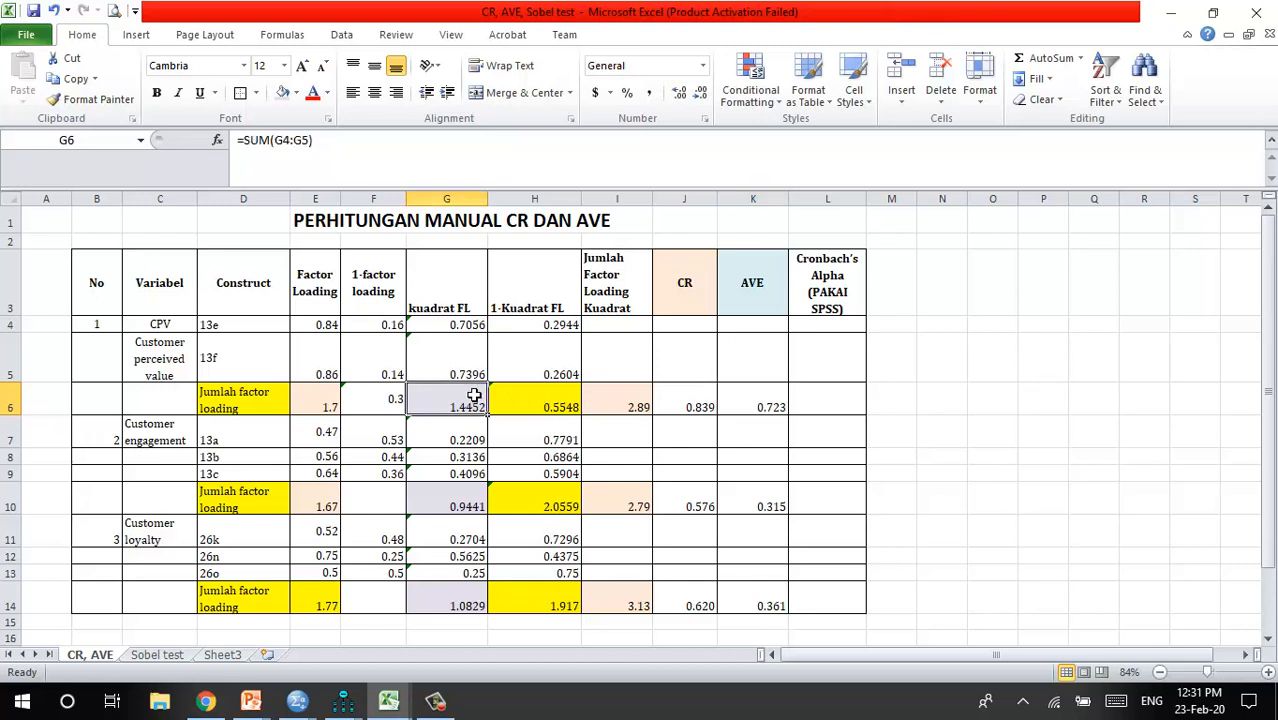
Examine the 1-Kuadrat FL sum in H6 and the AVE formula in K6 for CPV
left_click(555, 410)
left_click(765, 405)
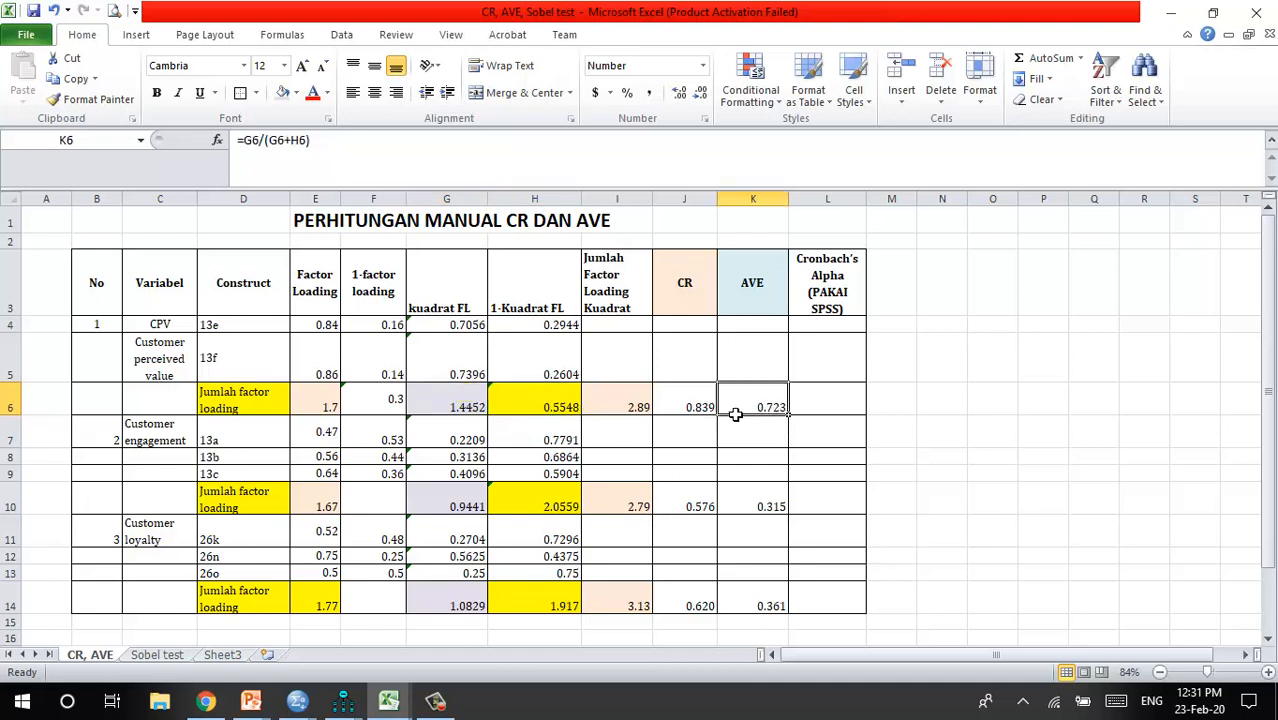
scroll(745, 414, "down", 1)
scroll(749, 412, "up", 1)
scroll(827, 451, "down", 1)
scroll(825, 455, "up", 1)
Examine the customer engagement row for item 13a, checking its factor loading in E7, kuadrat FL in G7 and 1-Kuadrat FL formula in H7
left_click(803, 475)
scroll(803, 475, "down", 1)
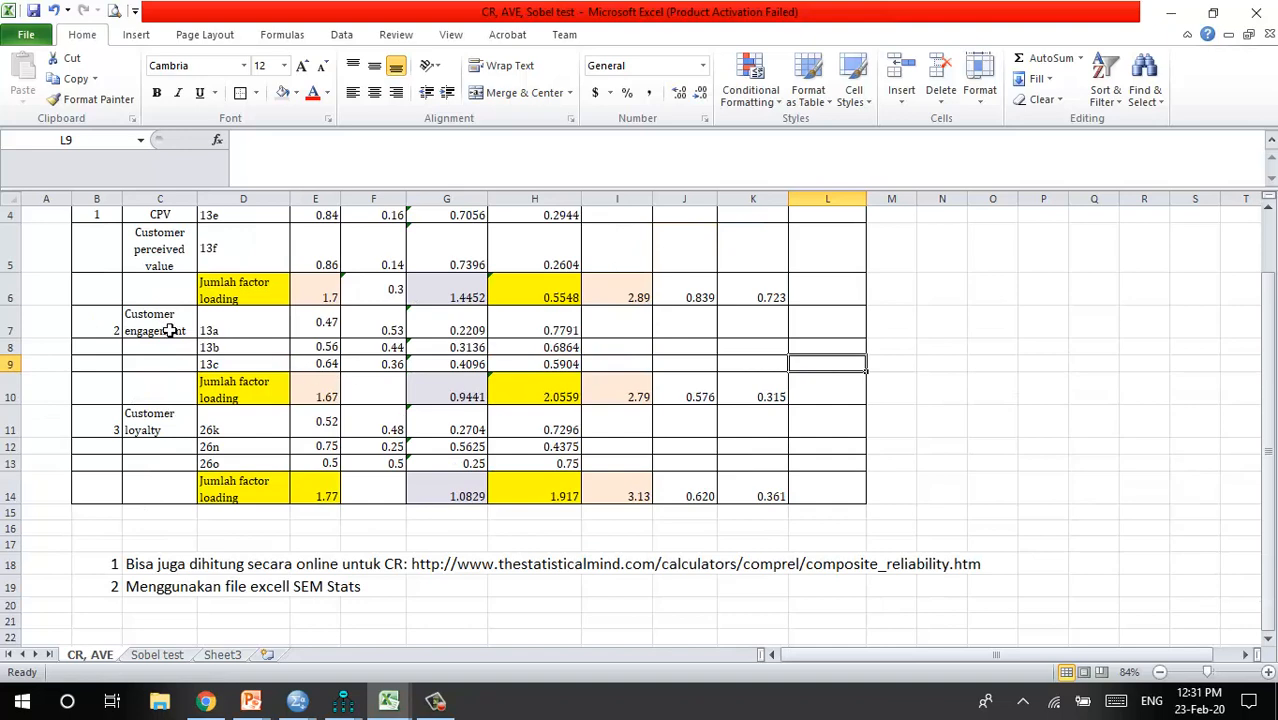
scroll(311, 399, "up", 1)
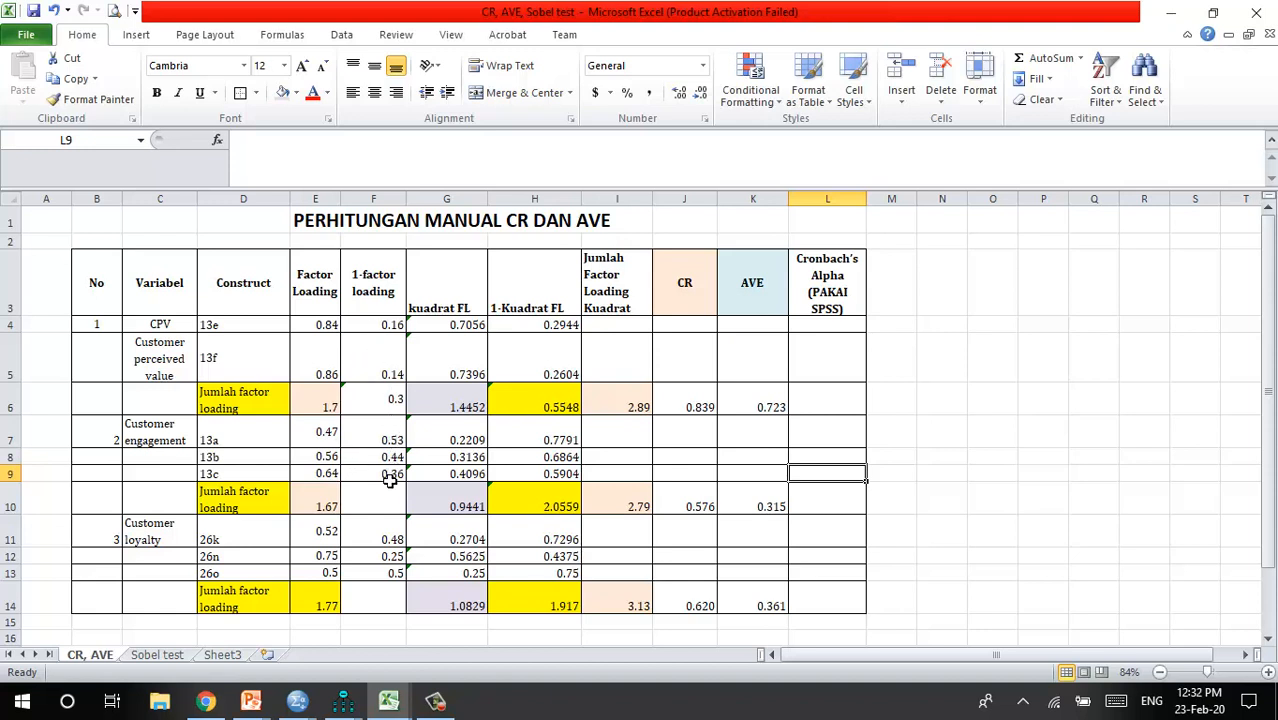
left_click(467, 431)
left_click(333, 434)
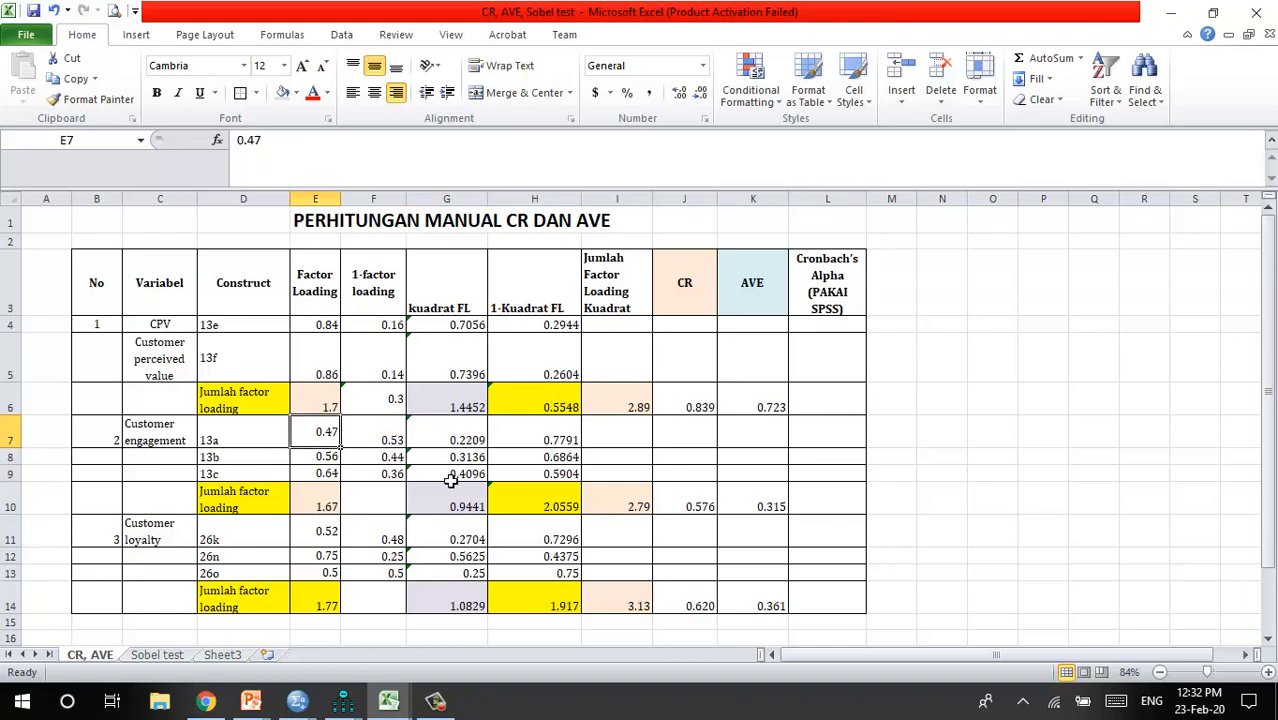
left_click(550, 445)
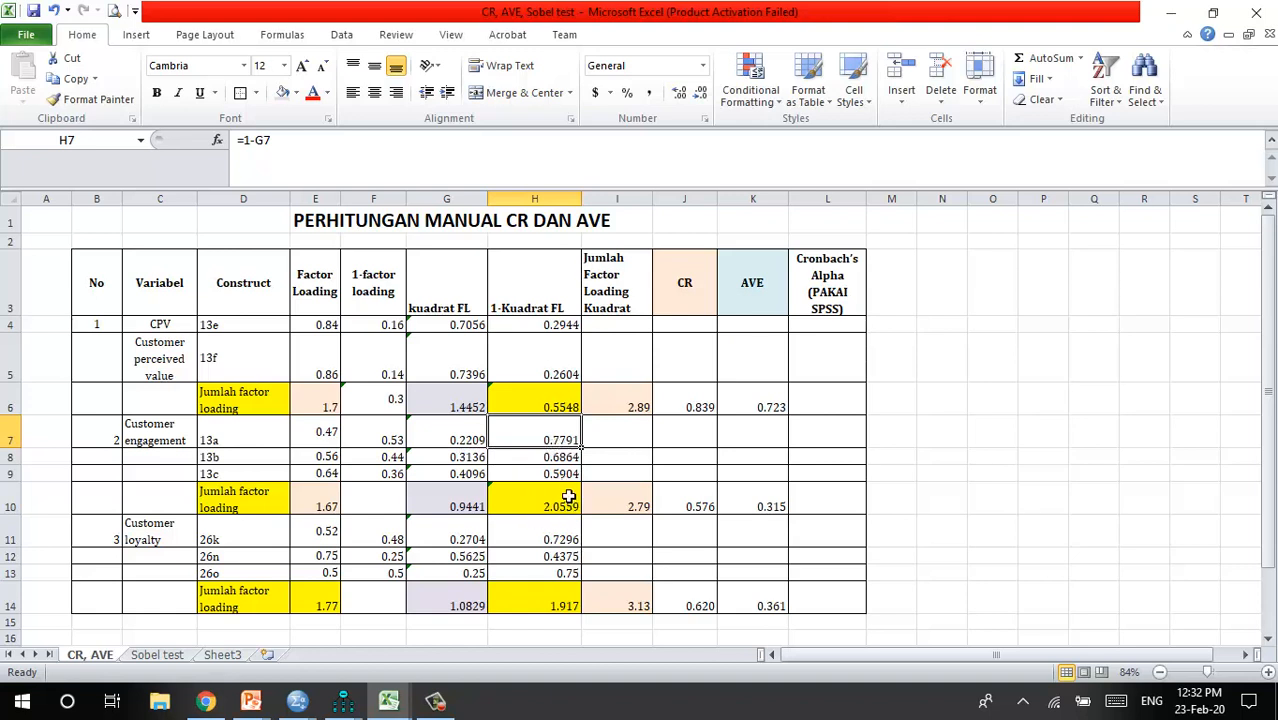
Examine the customer engagement CR formula in J10 with its inputs: the squared loading sum in I10, loading sum in E10 and 1-Kuadrat FL sum in H10
left_click(629, 514)
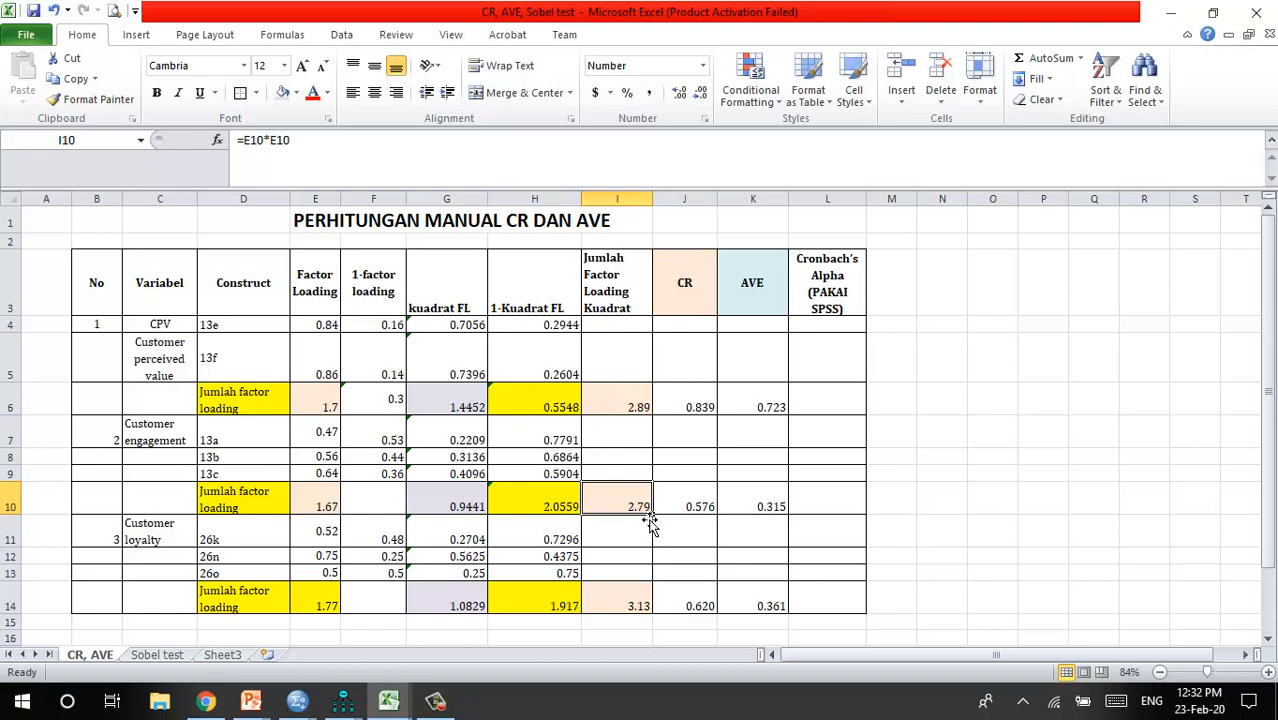
left_click(334, 502)
left_click(633, 508)
left_click(695, 509)
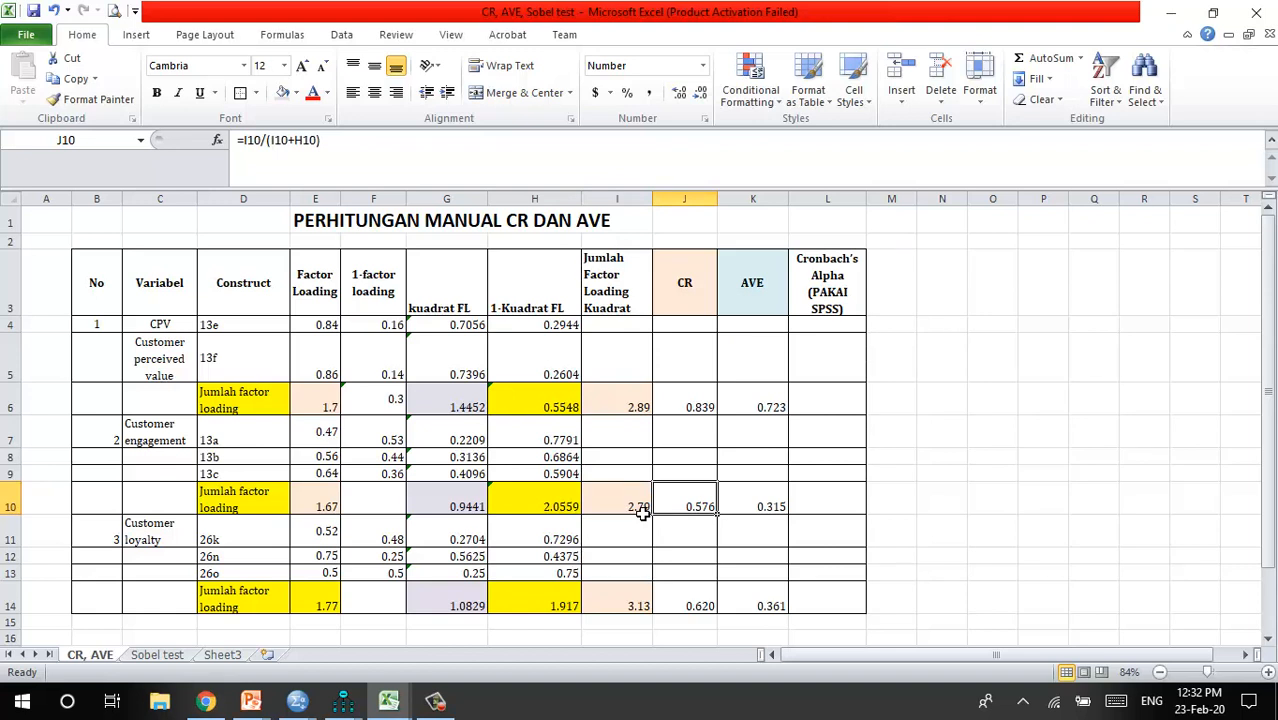
left_click(562, 510)
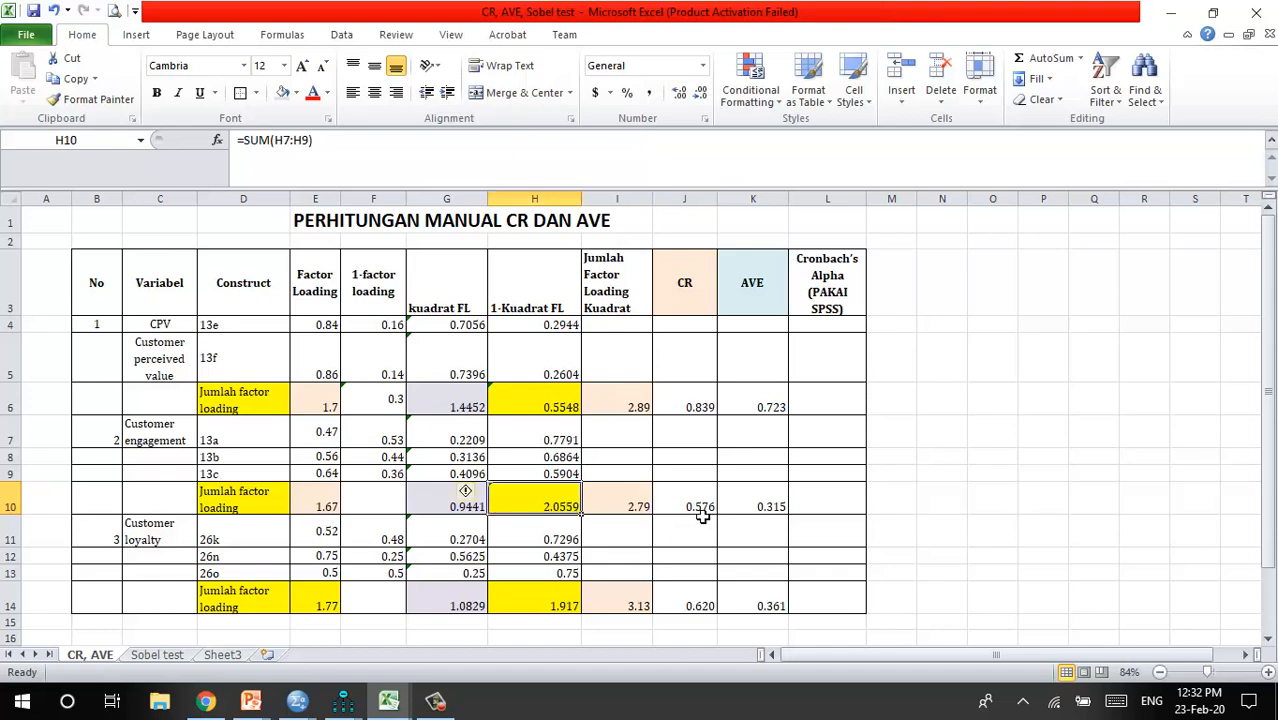
left_click(700, 518)
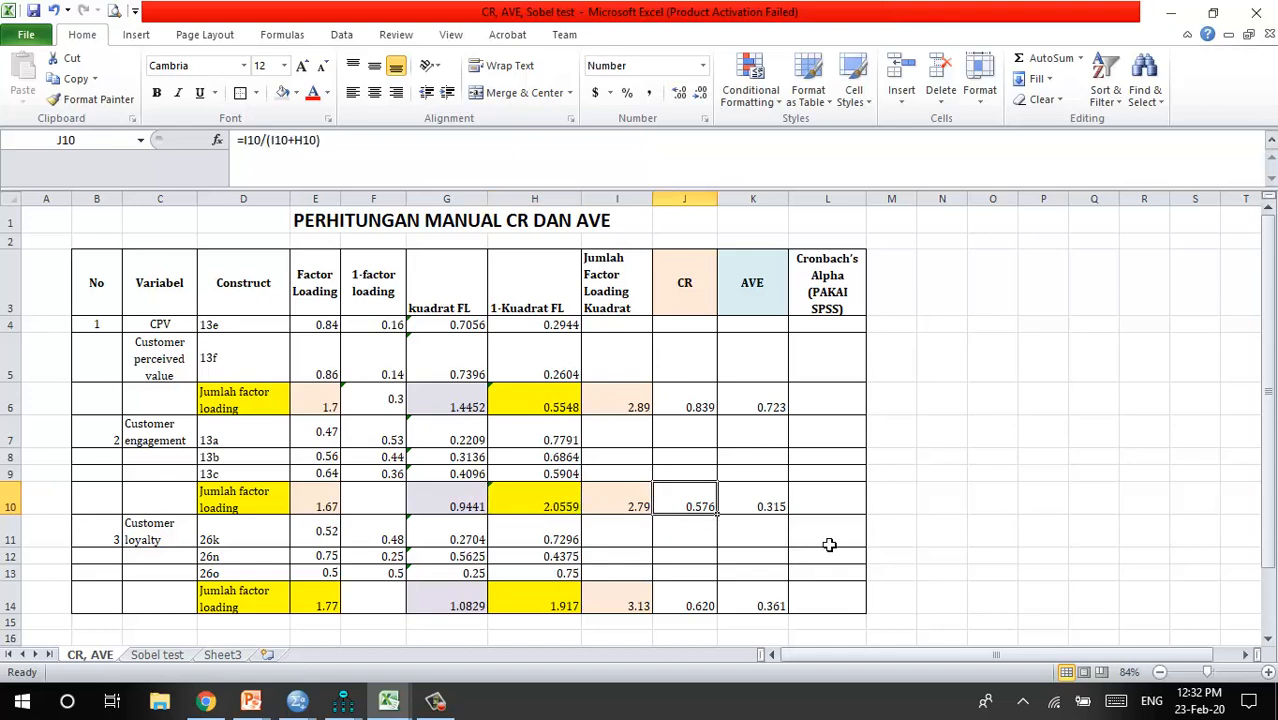
Review the online CR calculator note below the table, switch to Chrome and open the Composite Reliability Calculator from thestatisticalmind.com's composite-reliability page
scroll(829, 545, "down", 2)
scroll(829, 545, "up", 2)
scroll(829, 545, "down", 2)
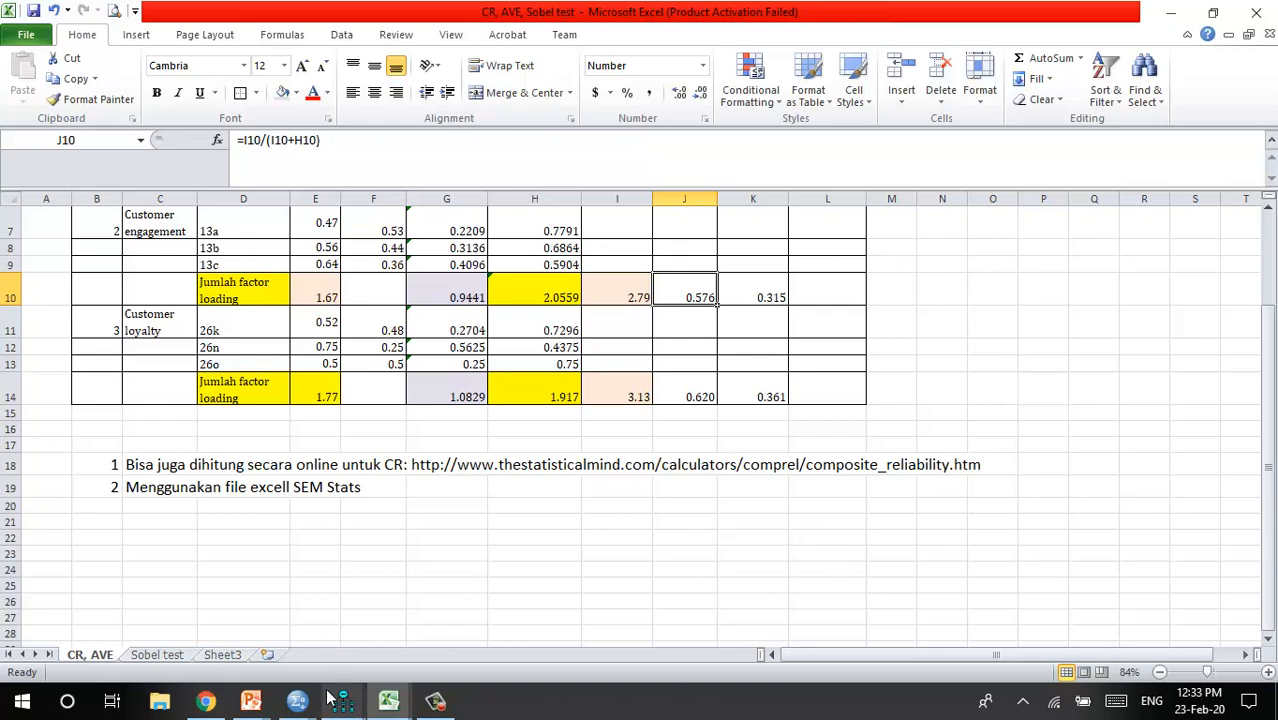
left_click(205, 701)
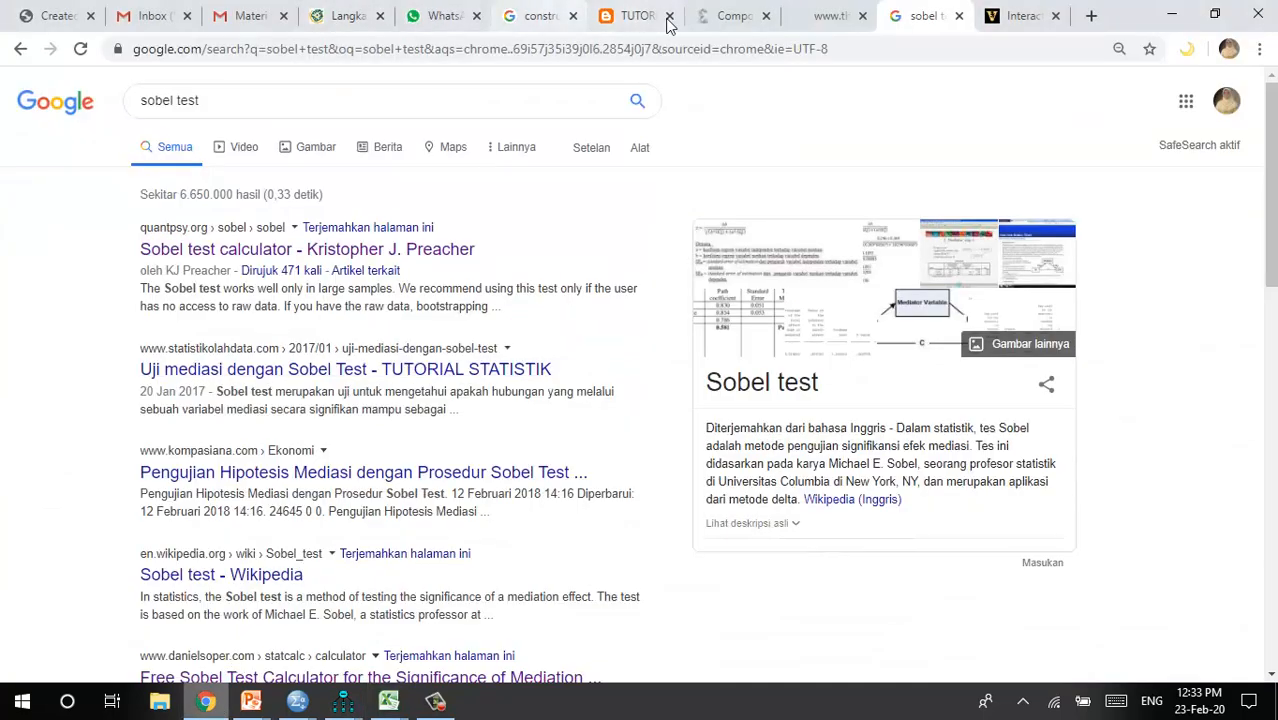
left_click(748, 22)
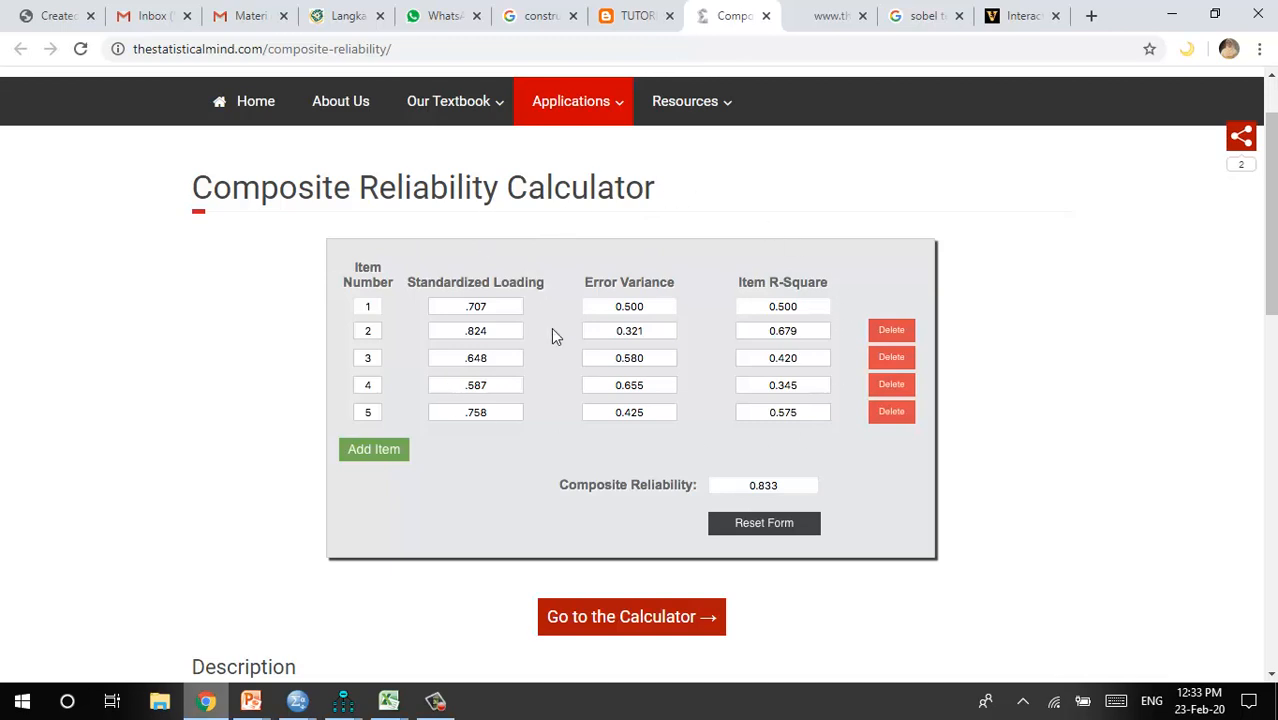
left_click(826, 18)
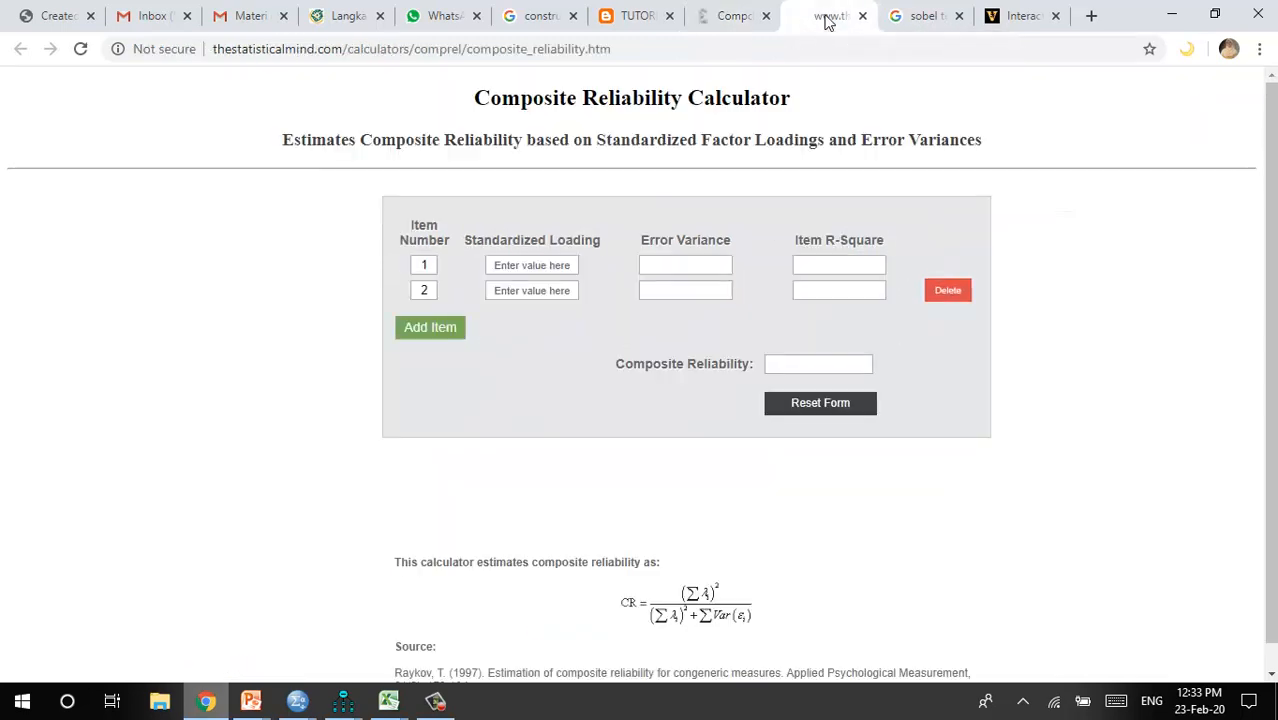
left_click(742, 17)
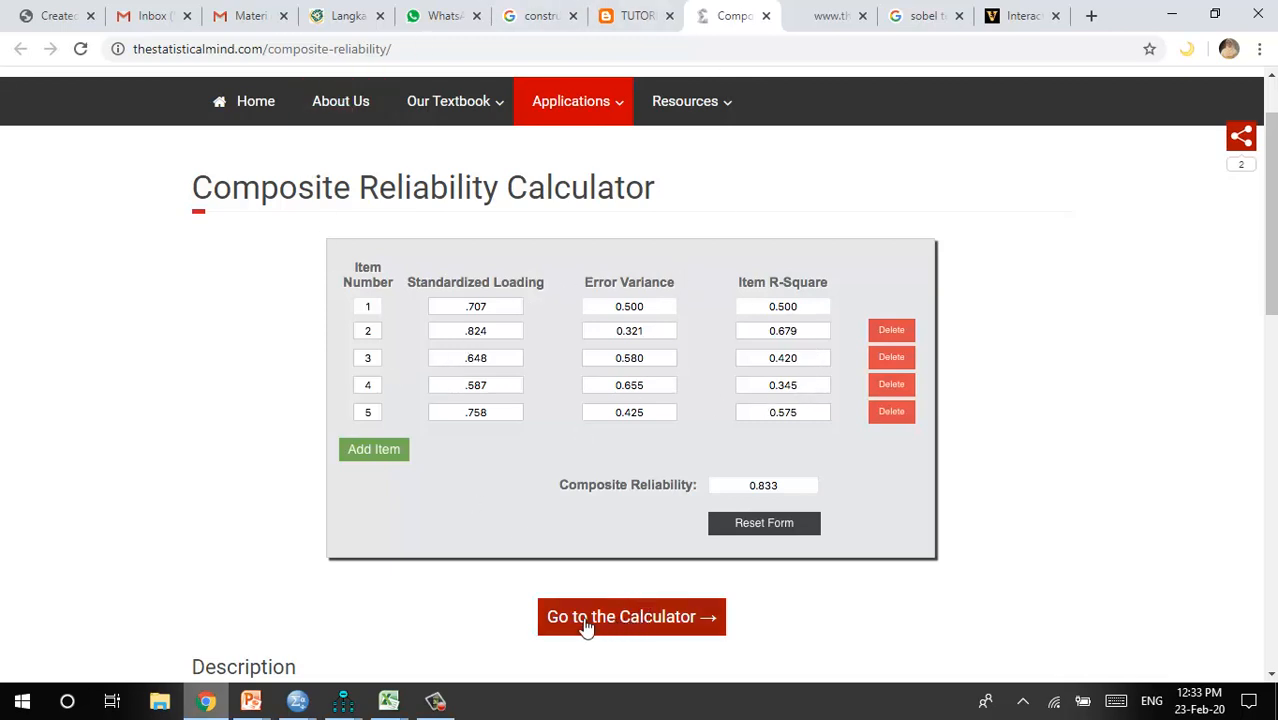
scroll(656, 592, "down", 1)
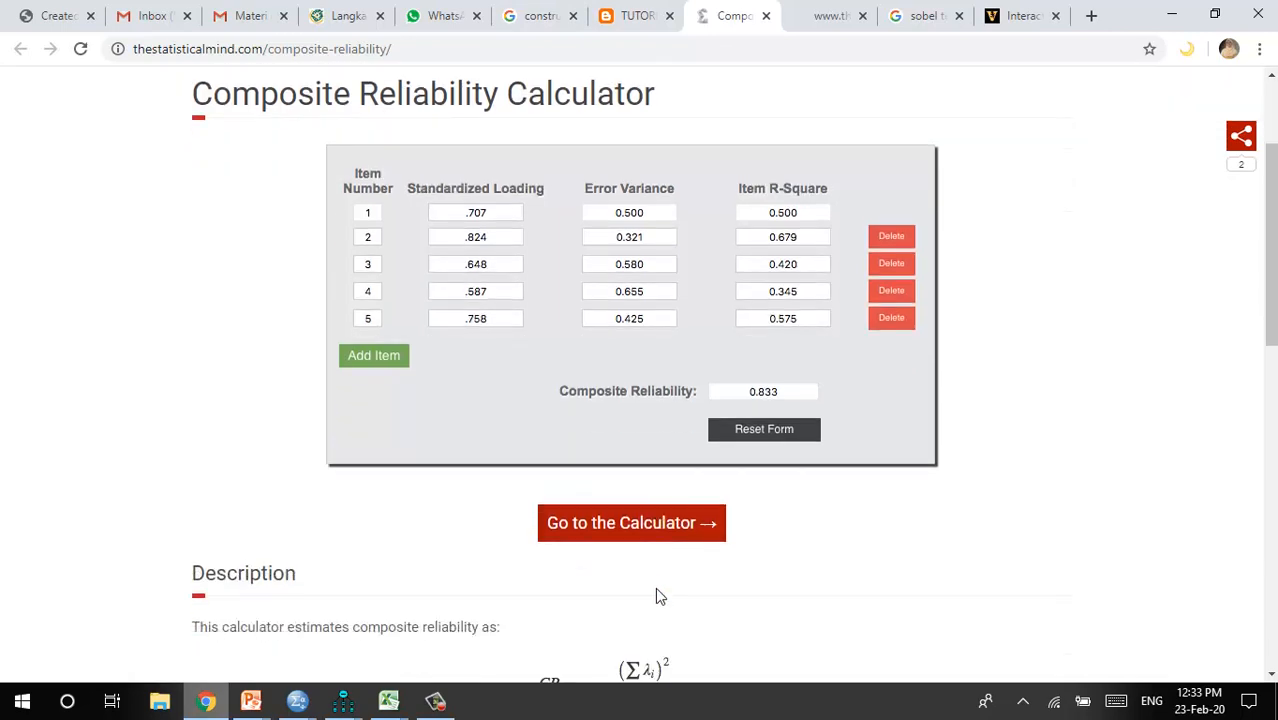
left_click(632, 524)
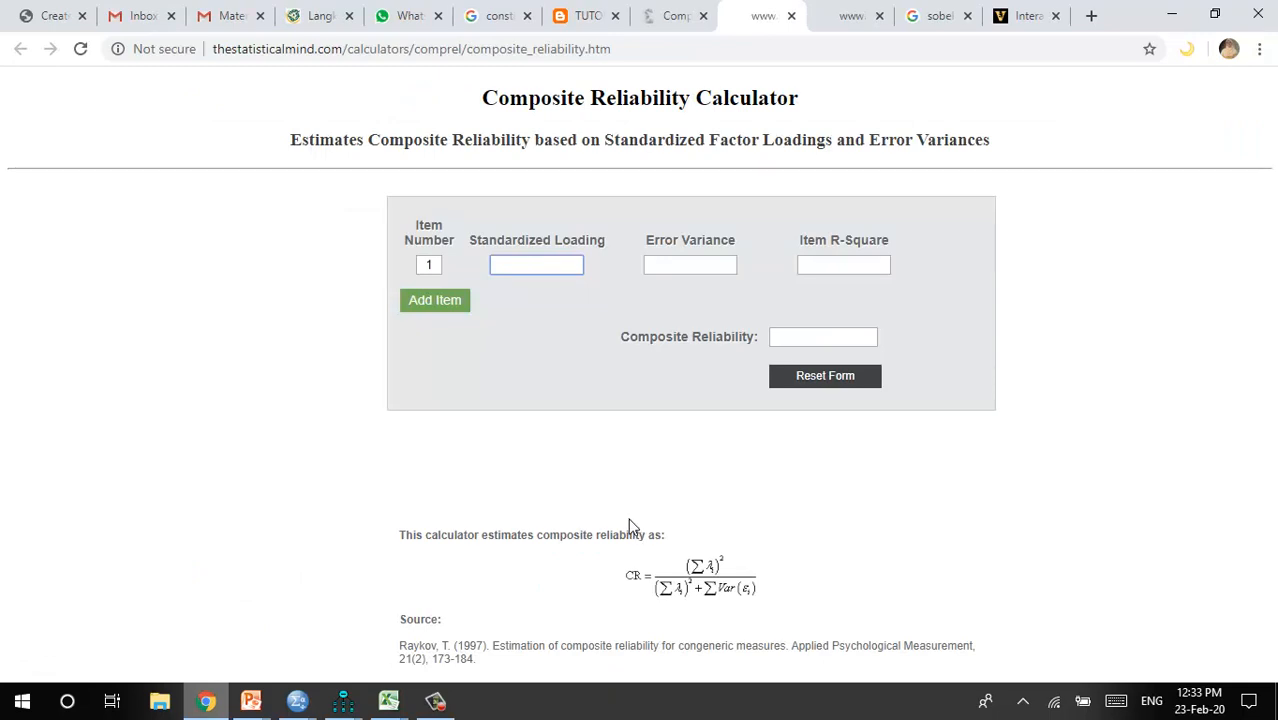
Add a second item to the calculator and switch to Amos to read the perceived_value loadings for v13e and v13f
left_click(428, 301)
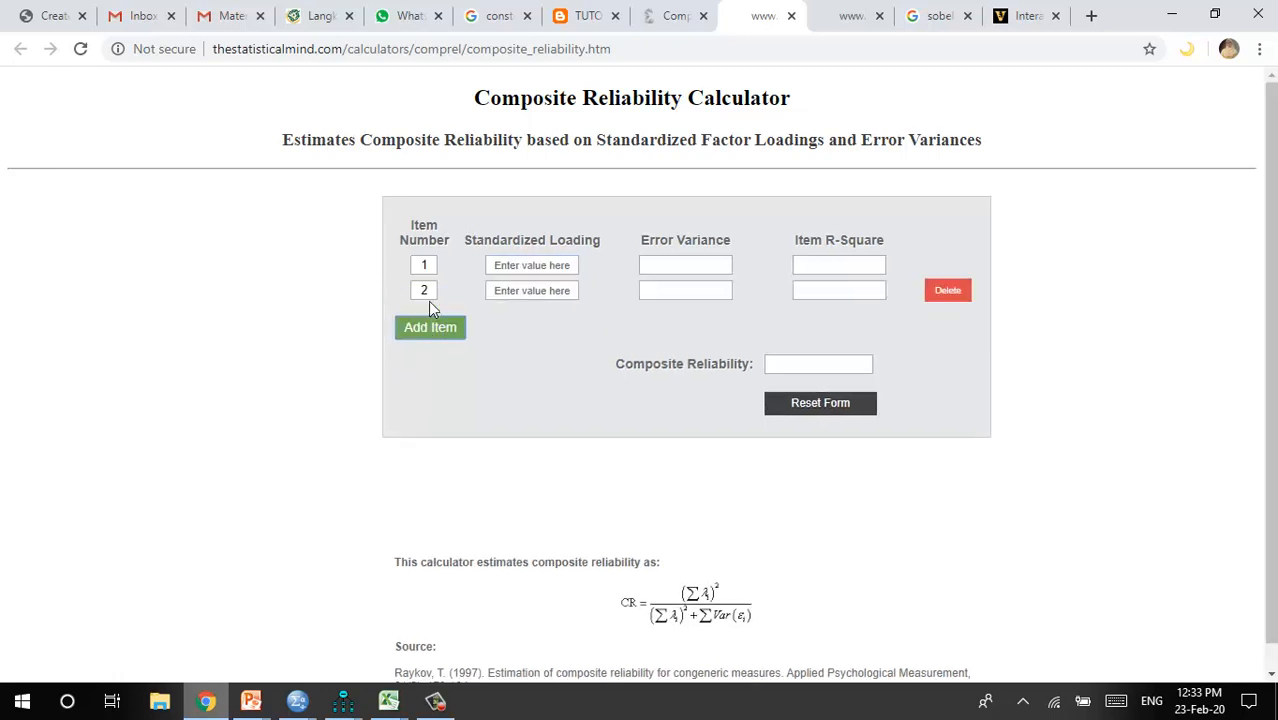
left_click(516, 272)
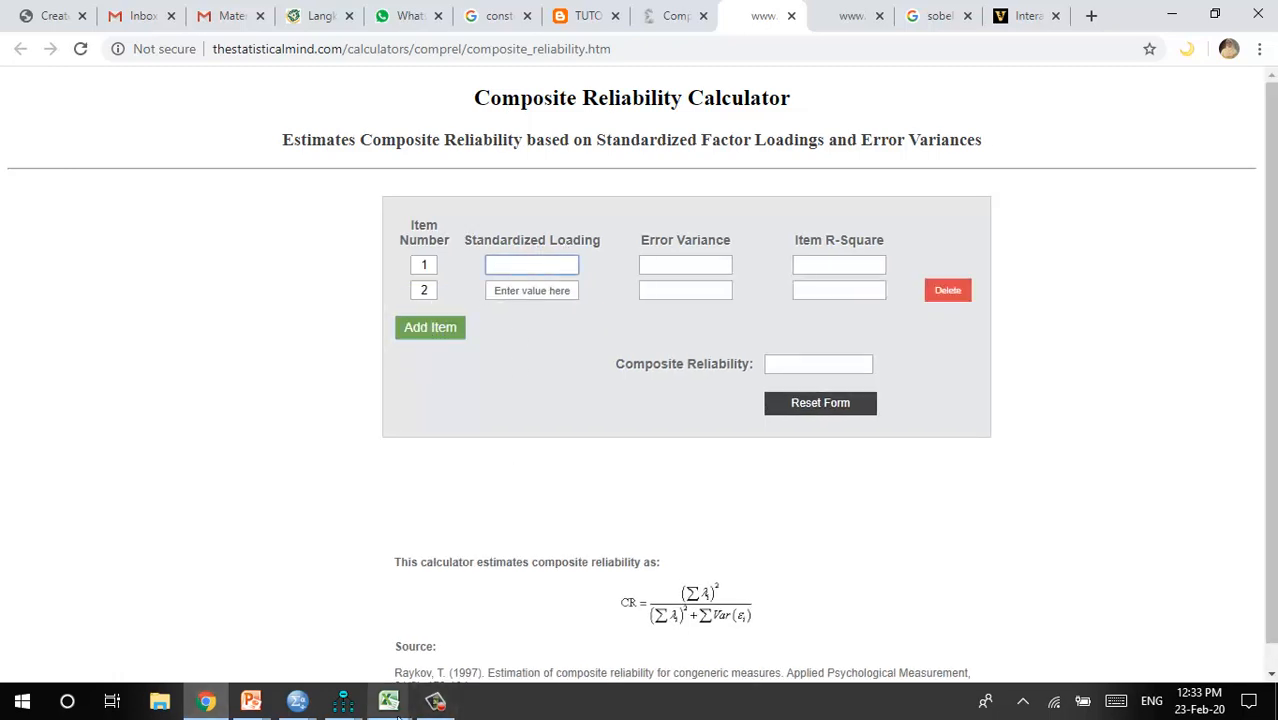
left_click(346, 706)
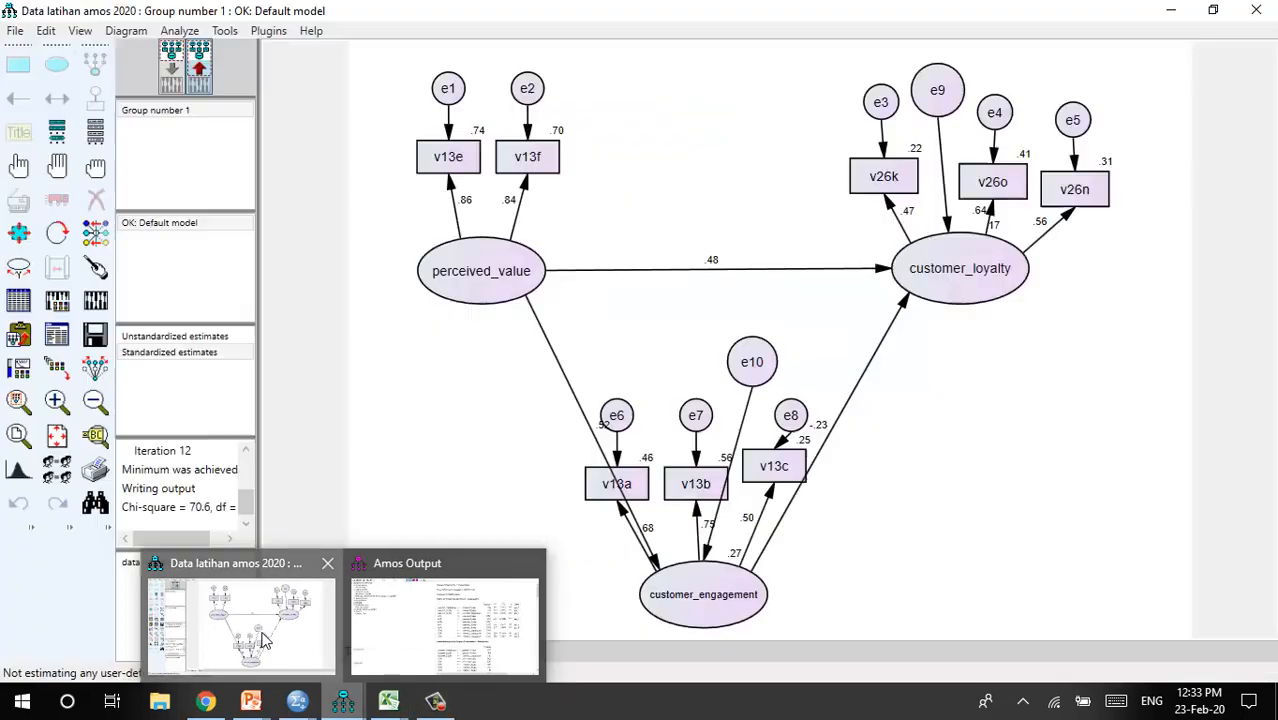
left_click(240, 615)
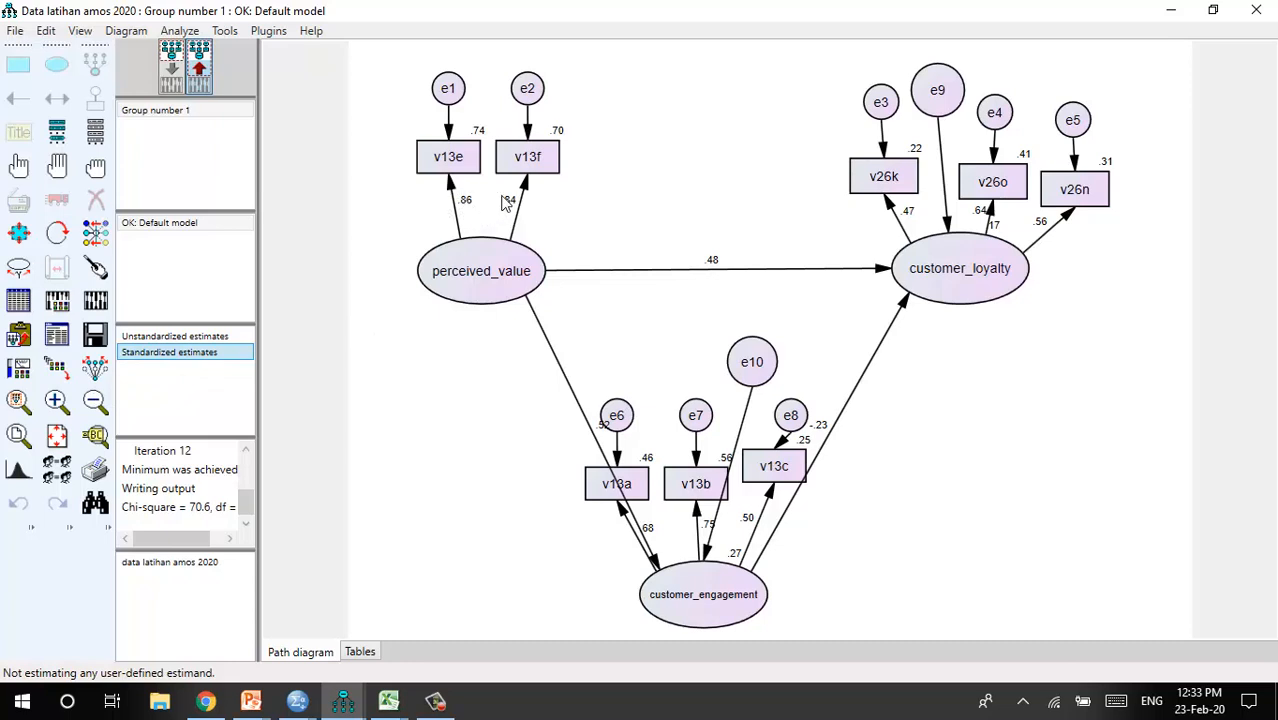
Return to the calculator in Chrome and enter standardized loadings of 0.86 for item 1 and 0.84 for item 2
left_click(435, 700)
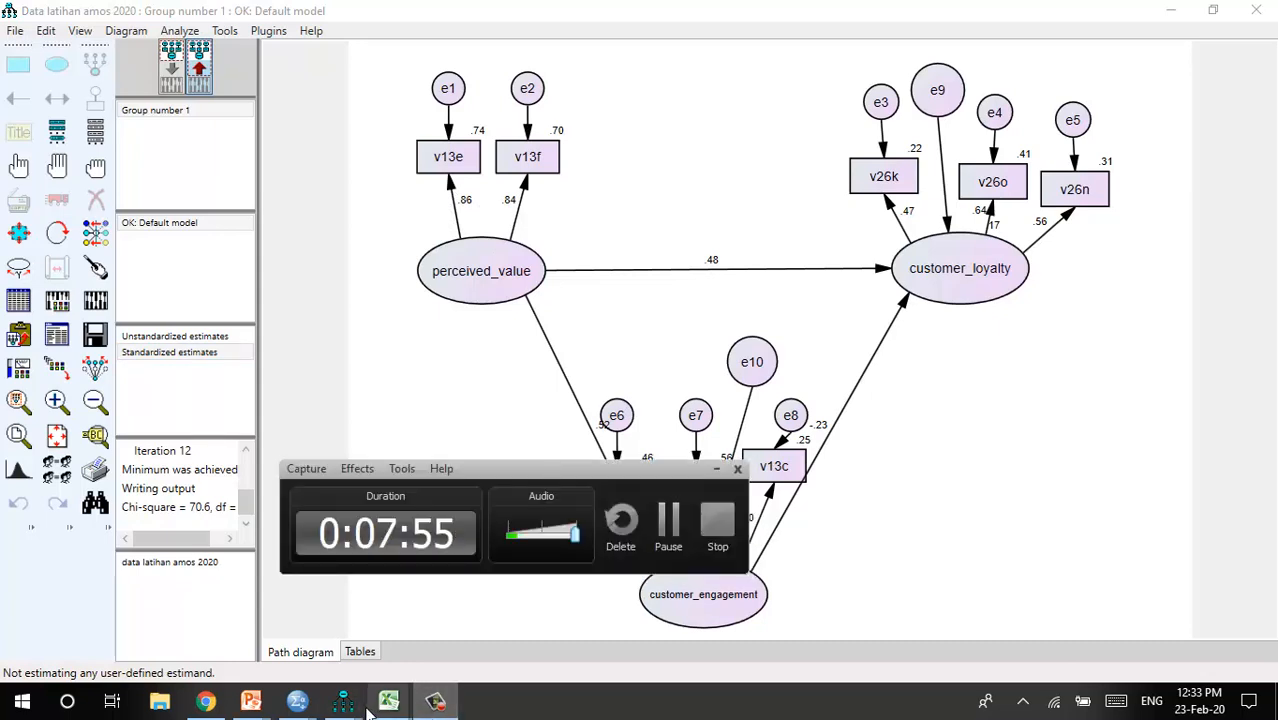
mouse_move(390, 705)
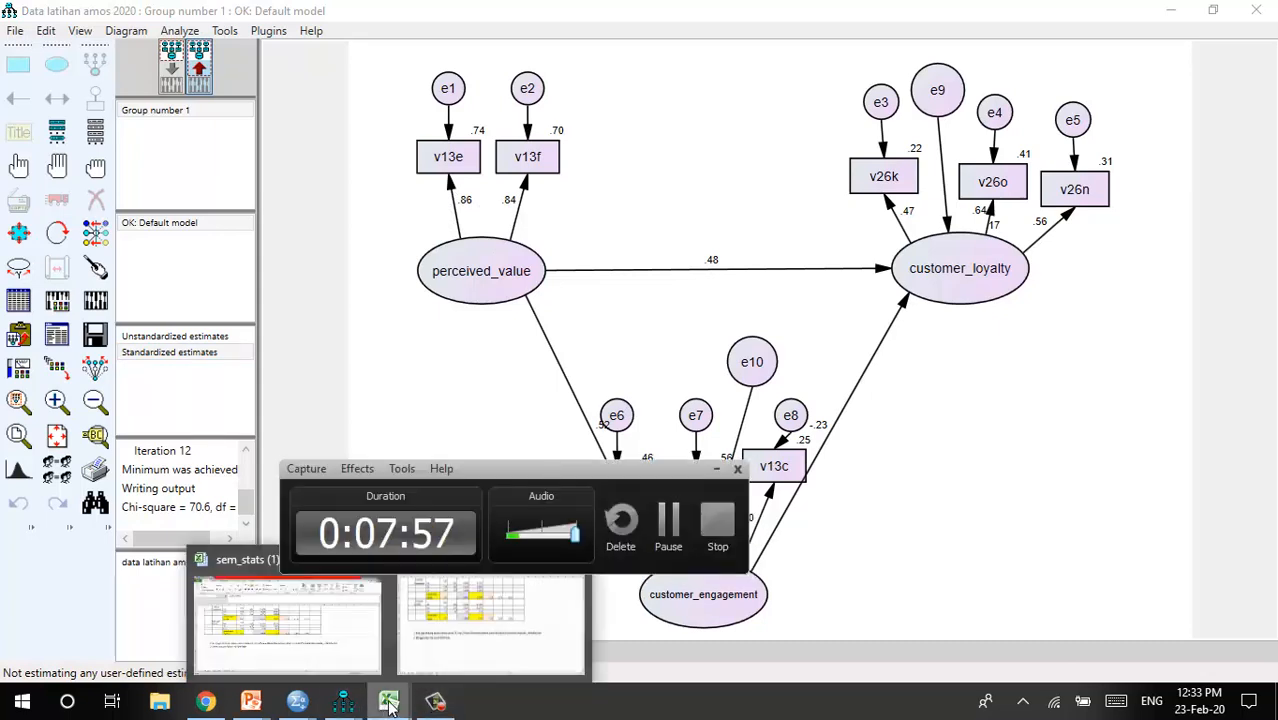
left_click(205, 700)
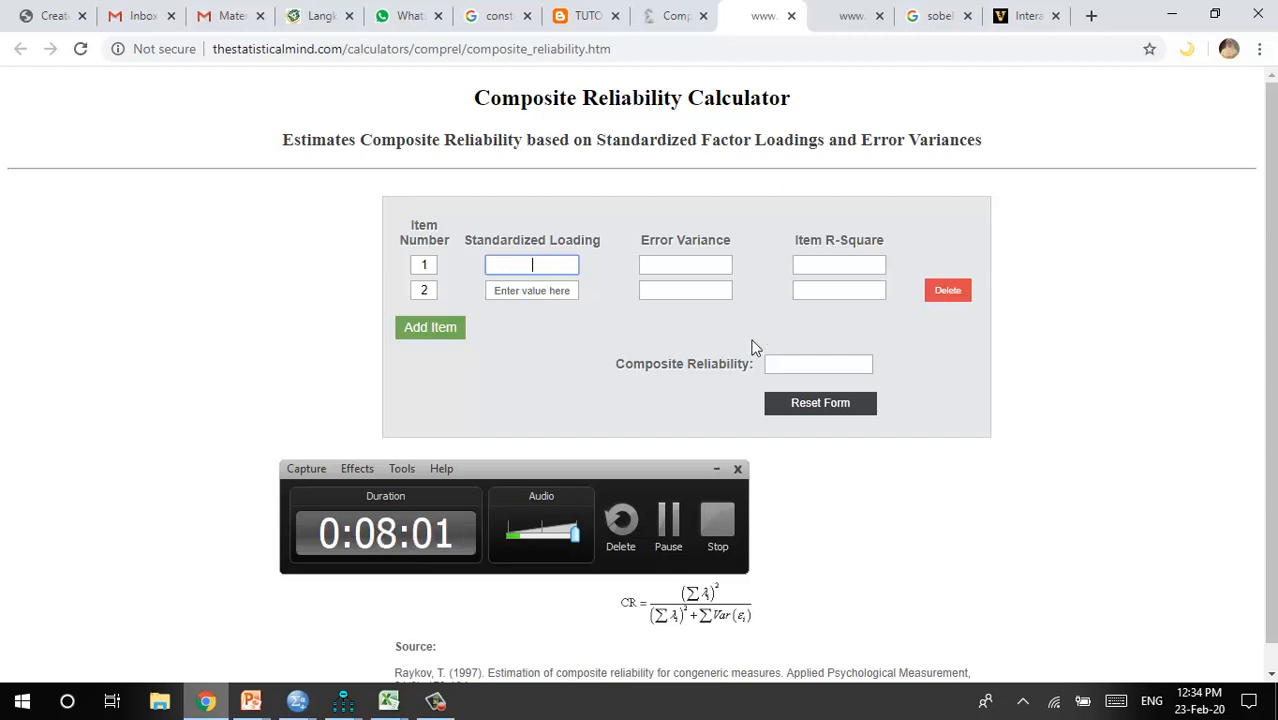
left_click(715, 469)
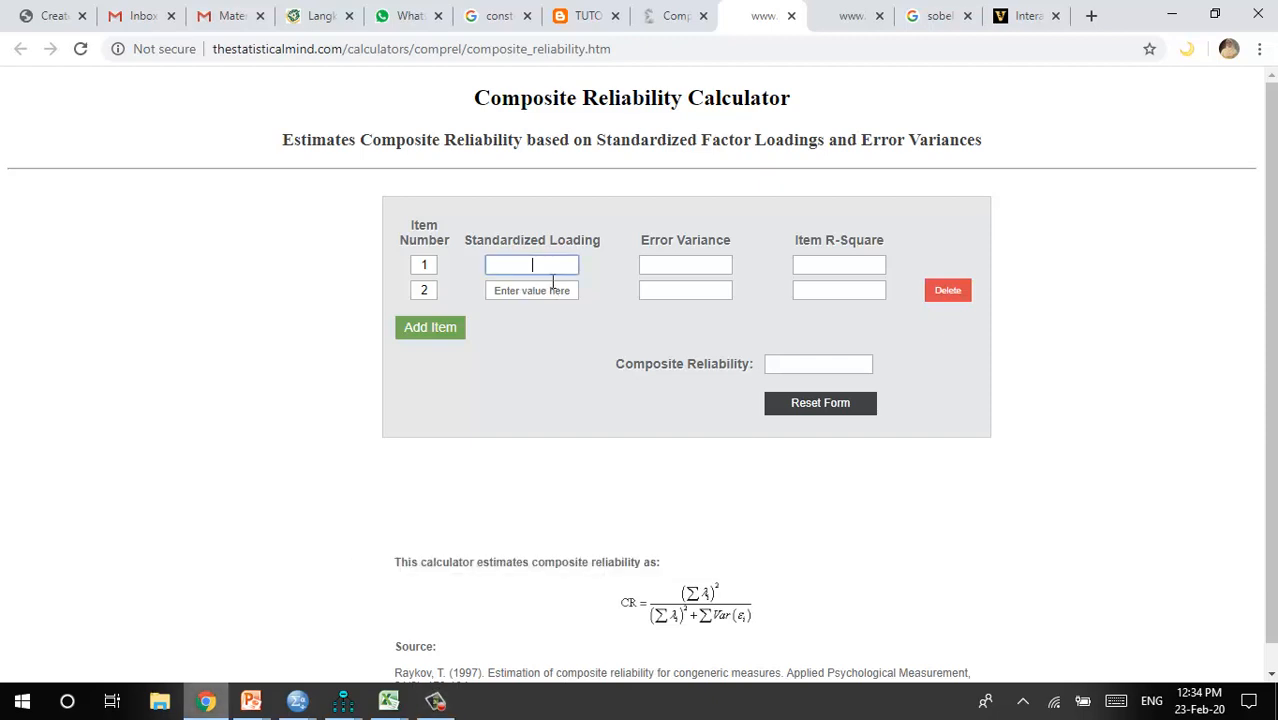
type("0.86")
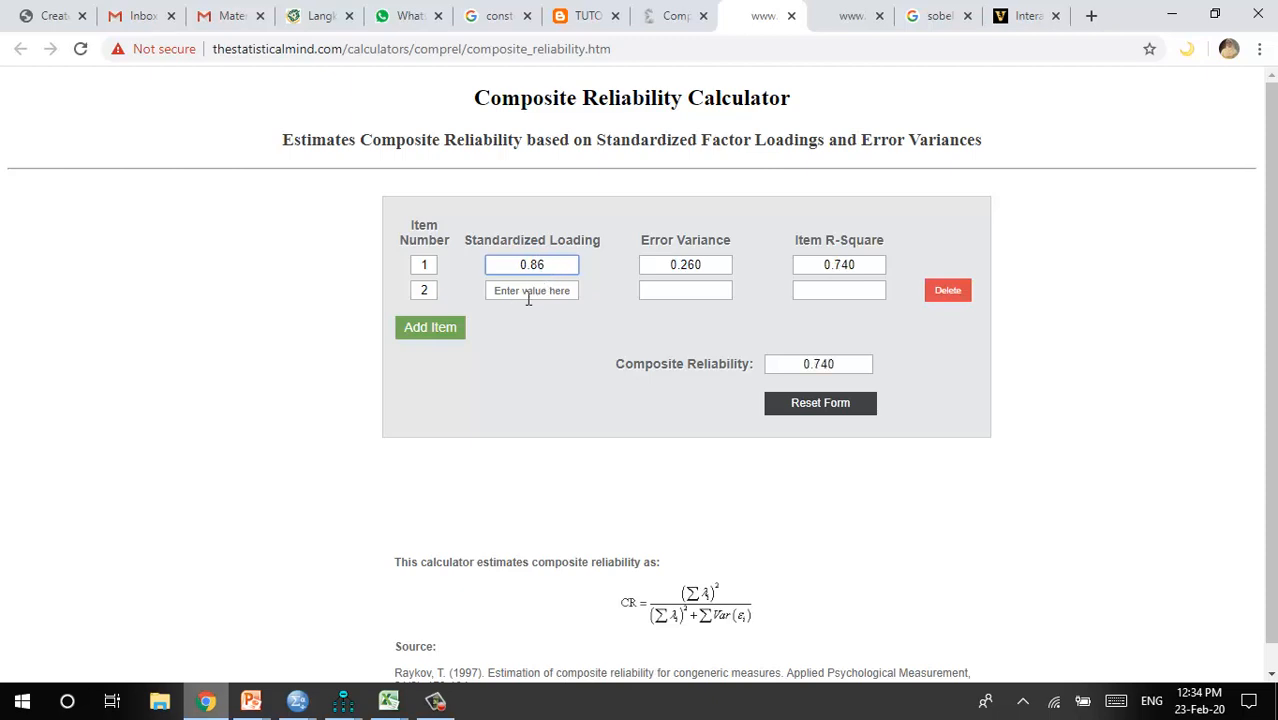
left_click(544, 291)
type("0.84")
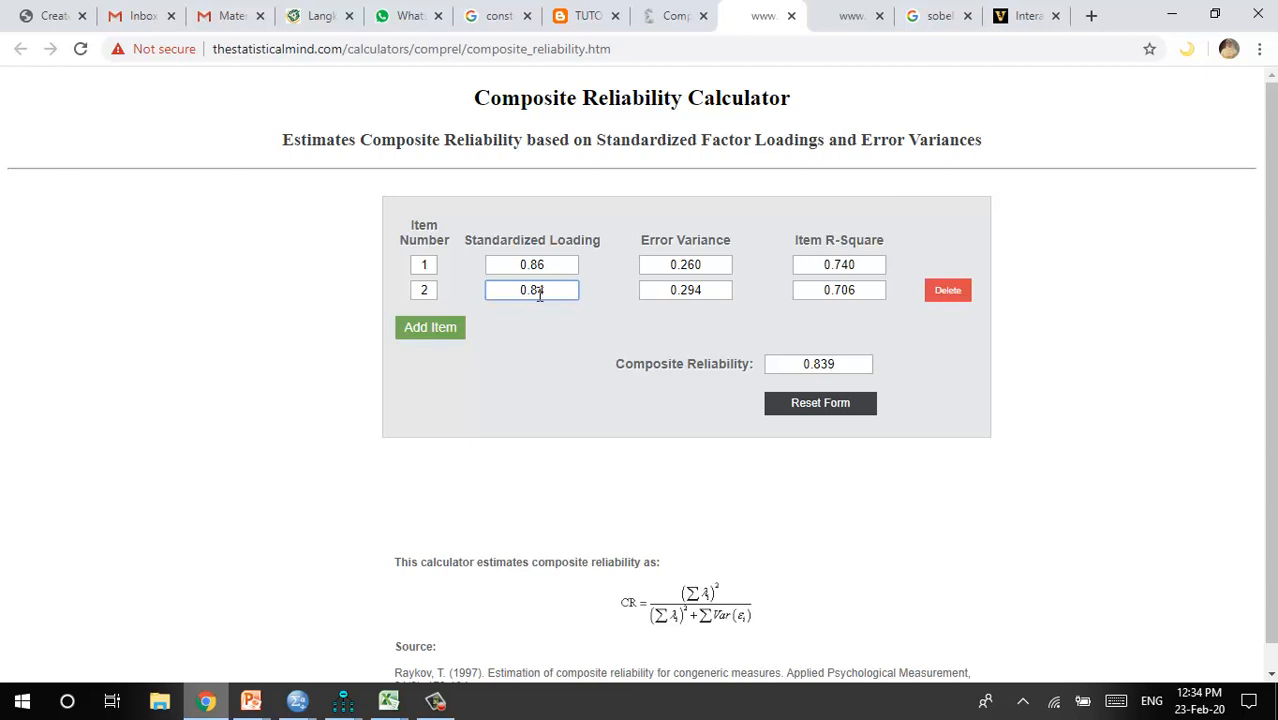
left_click(554, 346)
Switch to the "CR, AVE, Sobel test" workbook and check the CPV composite reliability in J6 against the calculator's result
left_click(392, 704)
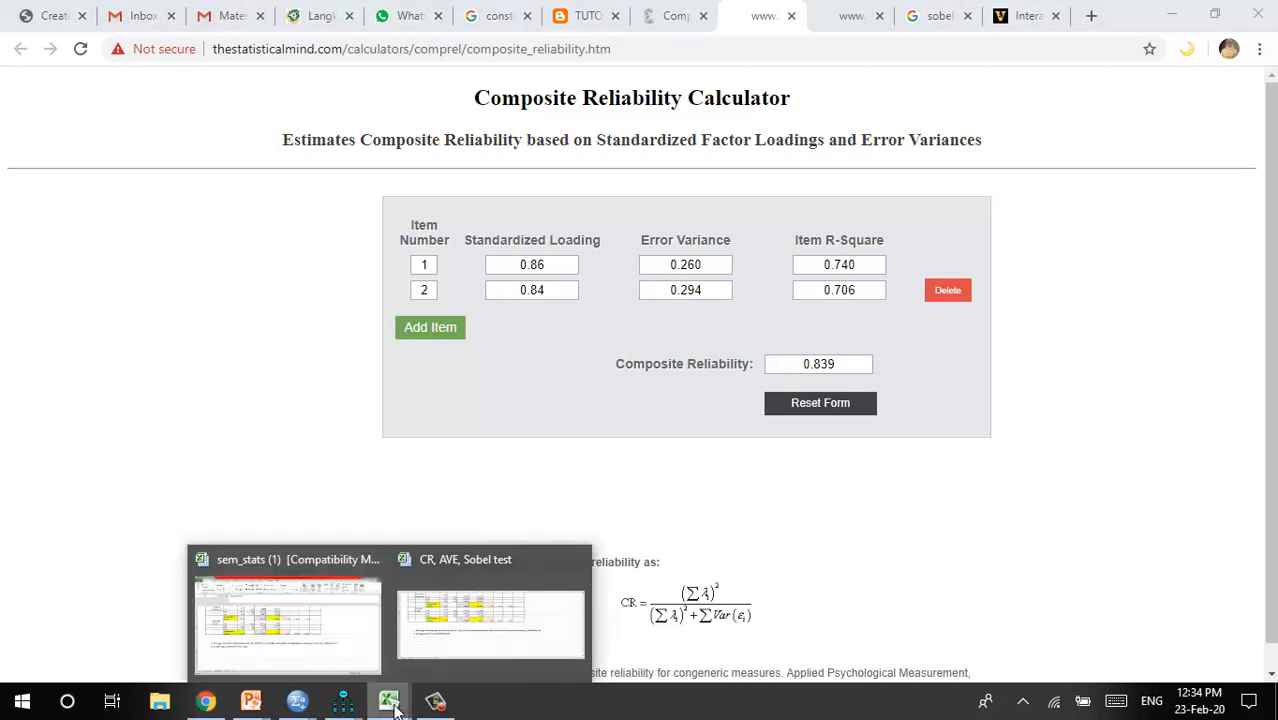
left_click(461, 627)
scroll(545, 422, "up", 3)
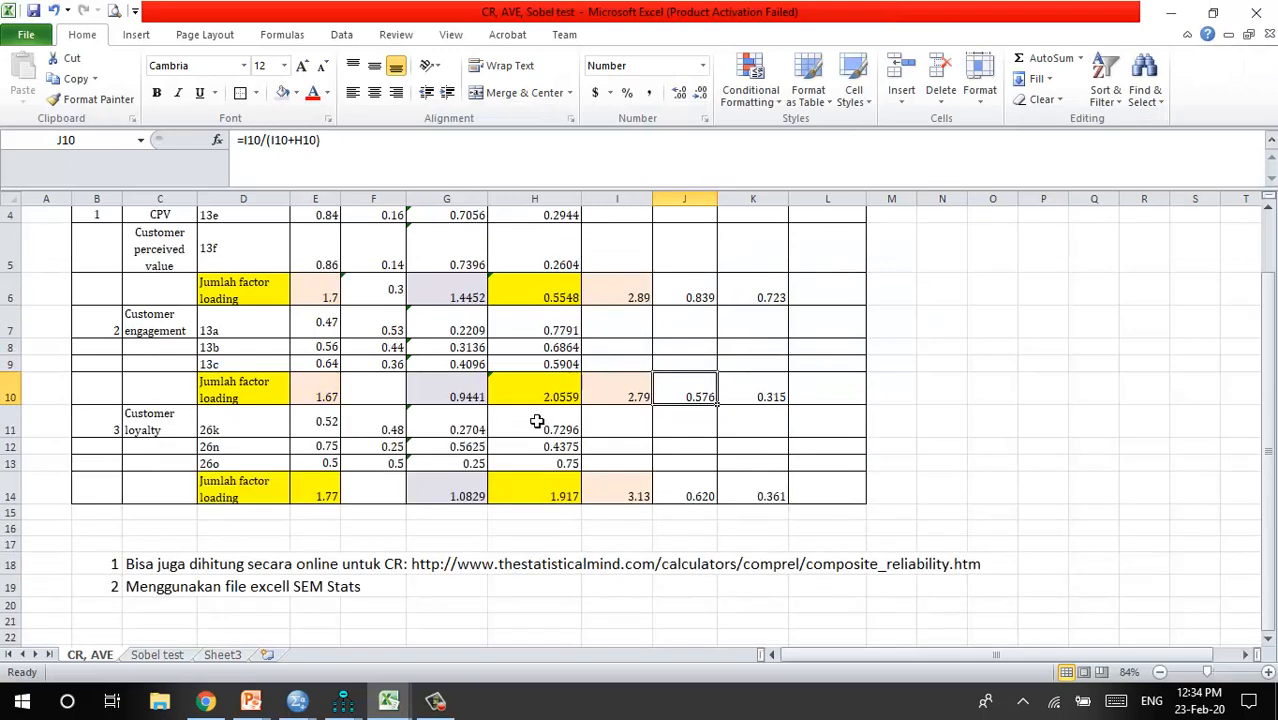
left_click(692, 424)
left_click(696, 409)
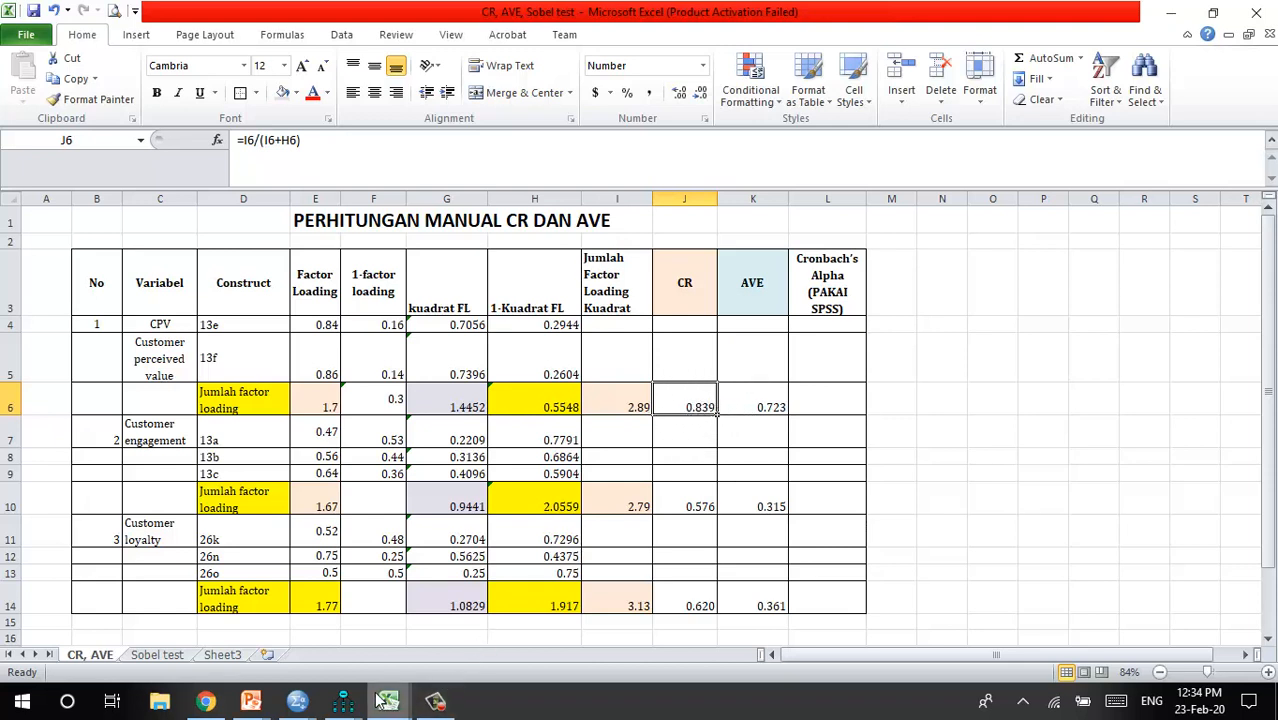
Select the customer engagement factor loadings in E7:E9 to read the values needed for the calculator
scroll(576, 546, "down", 1)
scroll(576, 546, "up", 1)
left_click(333, 437)
left_click_drag(334, 437, 331, 474)
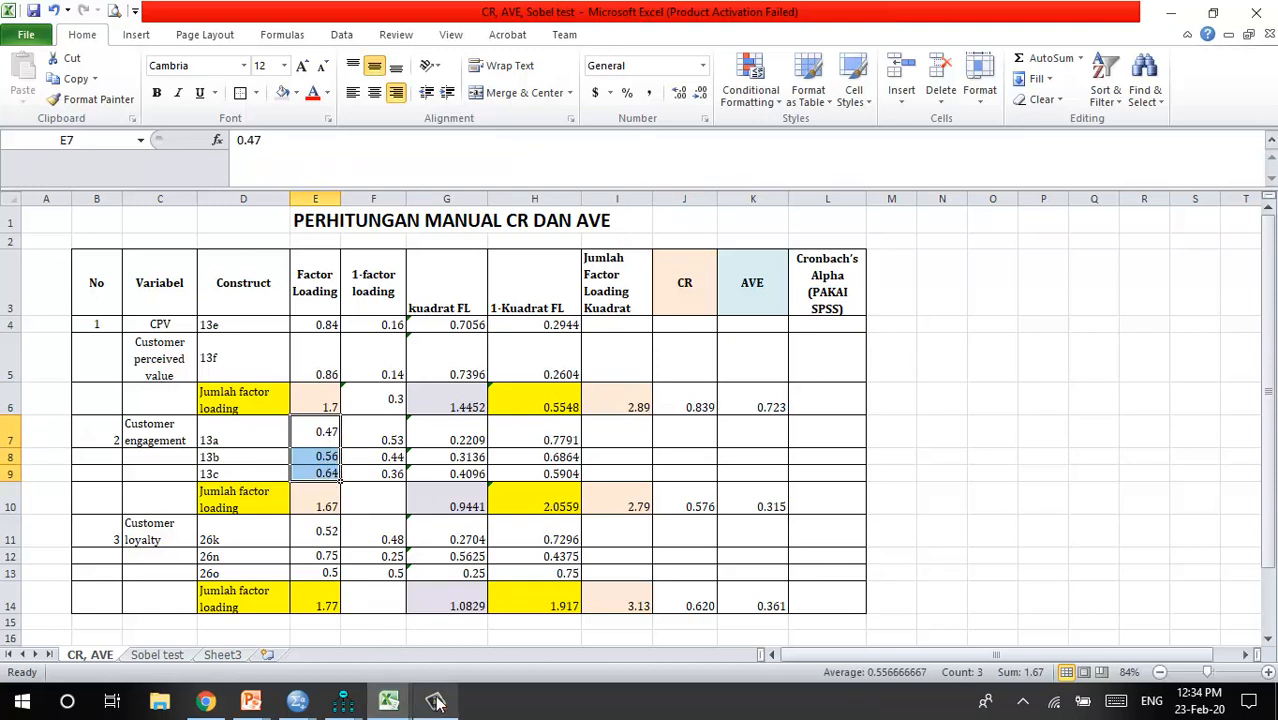
mouse_move(436, 702)
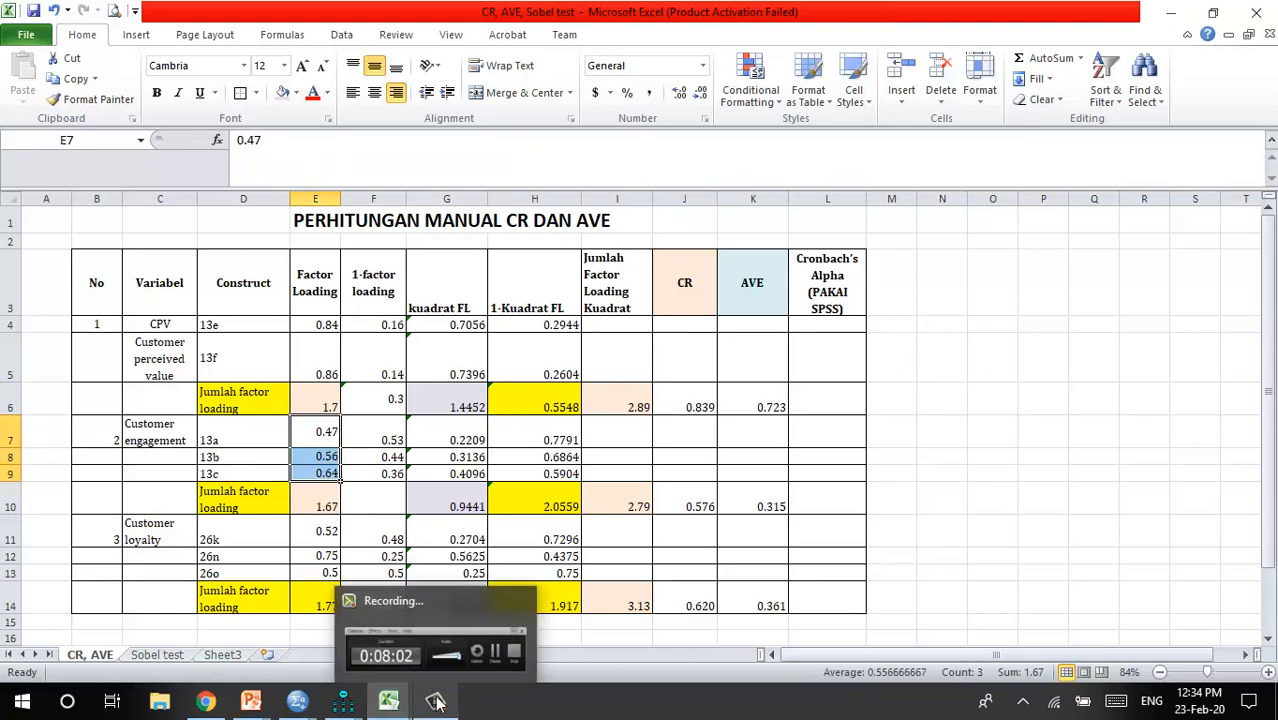
Switch to Chrome, add a third item to the calculator and set item 1's standardized loading to 0.47
left_click(205, 702)
left_click(428, 329)
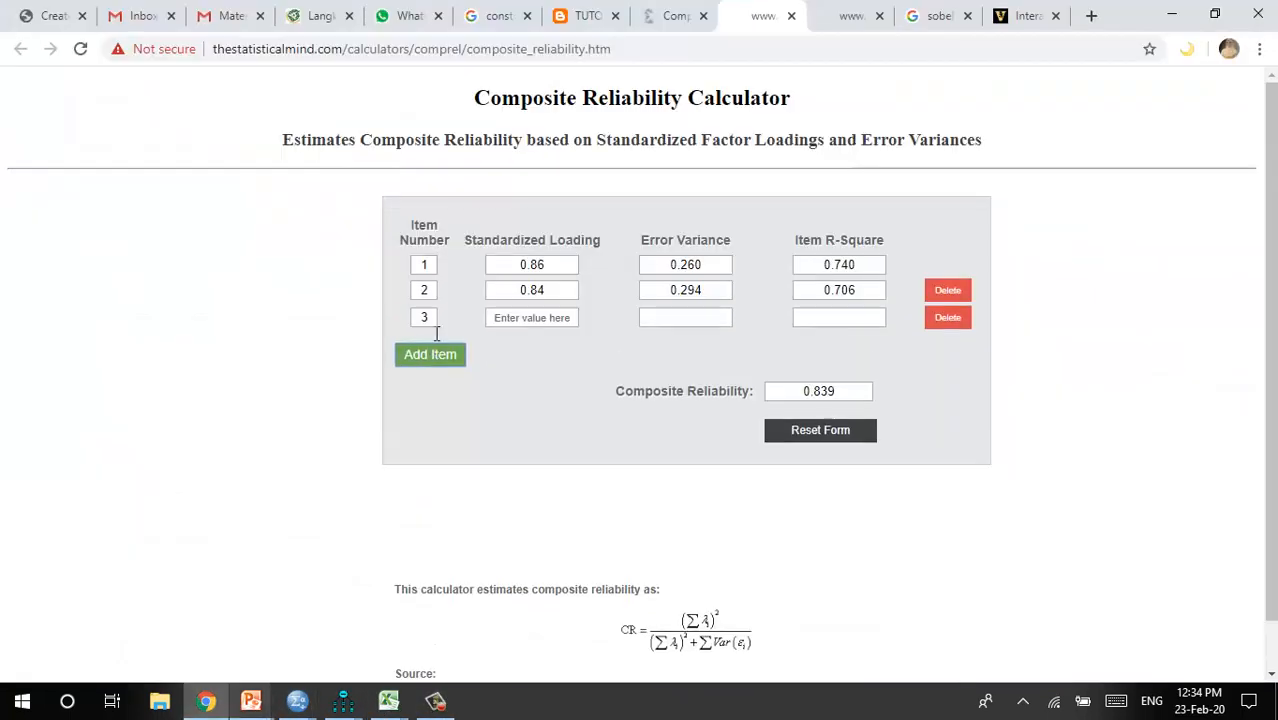
mouse_move(557, 276)
left_mouse_down()
mouse_move(547, 272)
mouse_move(557, 278)
left_mouse_up()
key("BackSpace")
type("47")
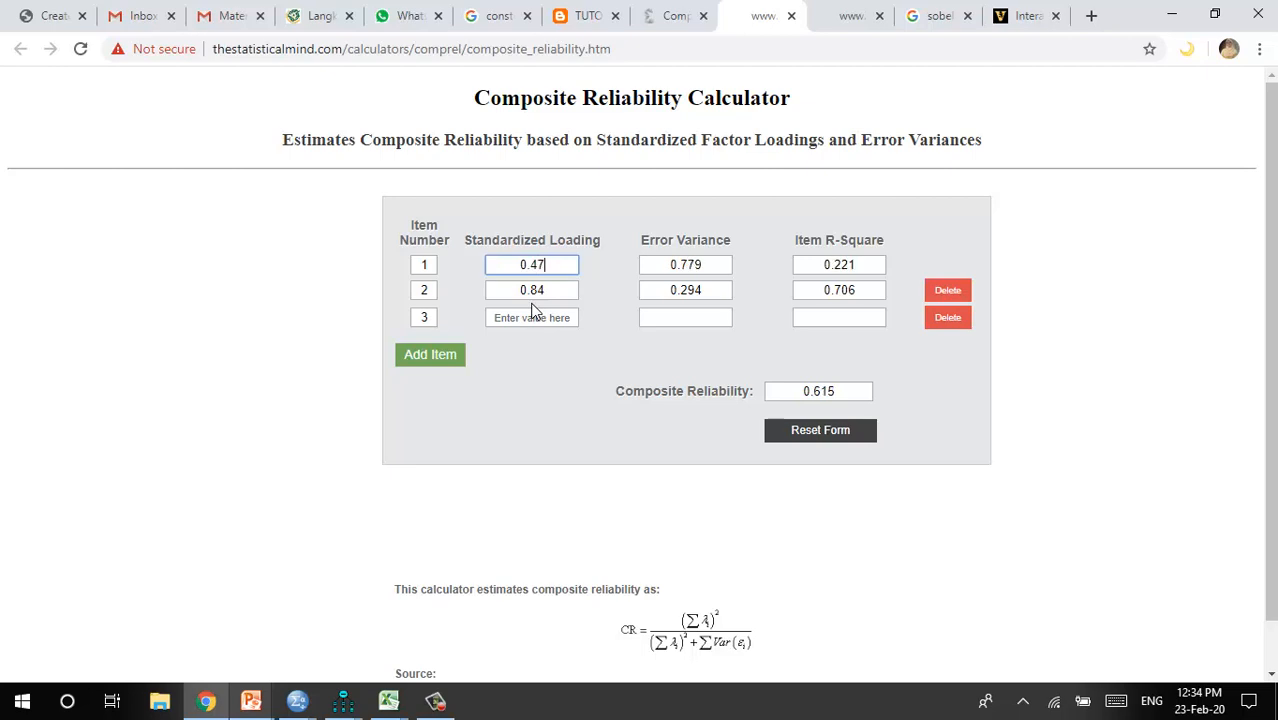
Switch back to the "CR, AVE, Sobel test" workbook to look up the remaining customer engagement loadings
mouse_move(404, 705)
left_click(347, 662)
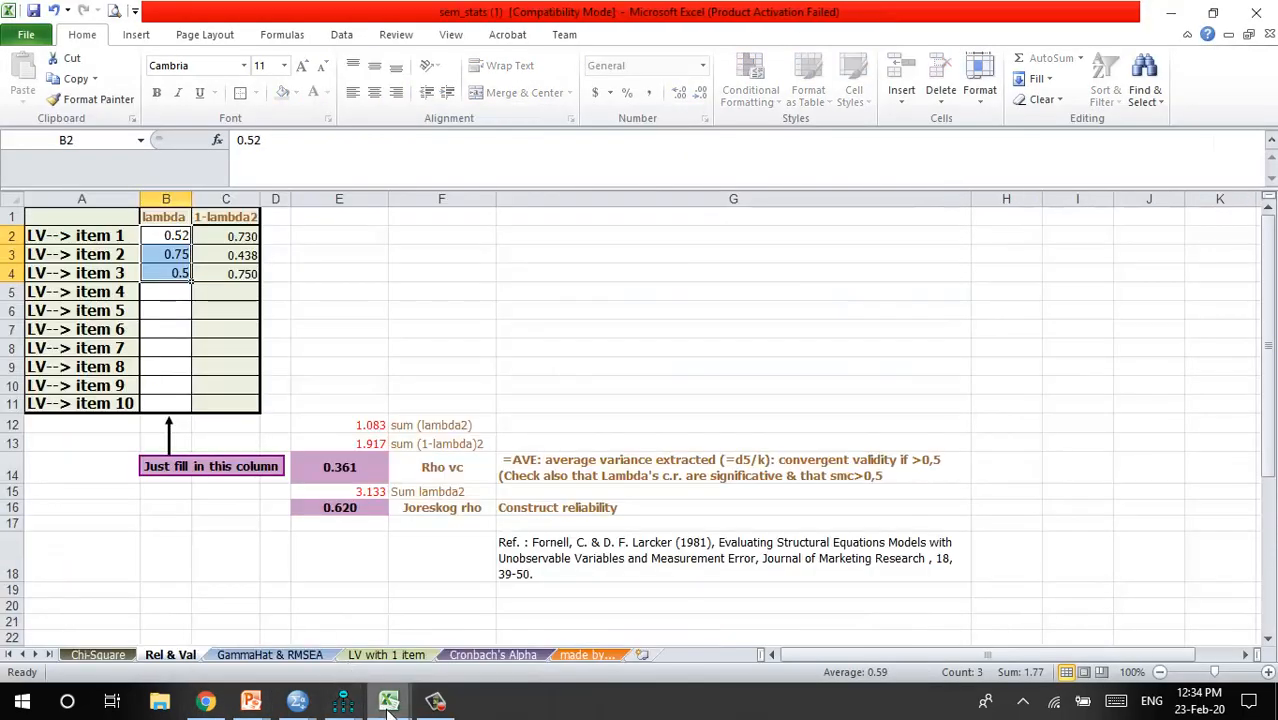
left_click(444, 654)
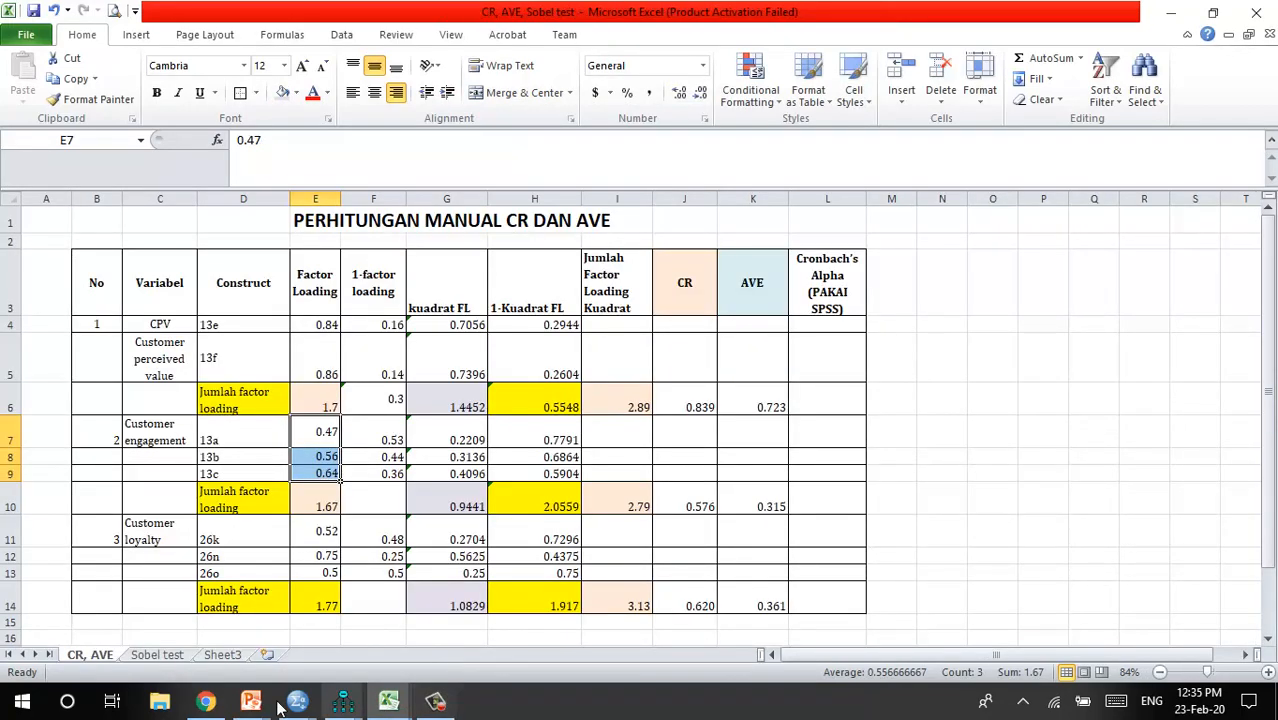
Switch to Chrome and set the calculator's standardized loadings to 0.56 for item 2 and 0.64 for item 3
left_click(212, 704)
left_click(567, 291)
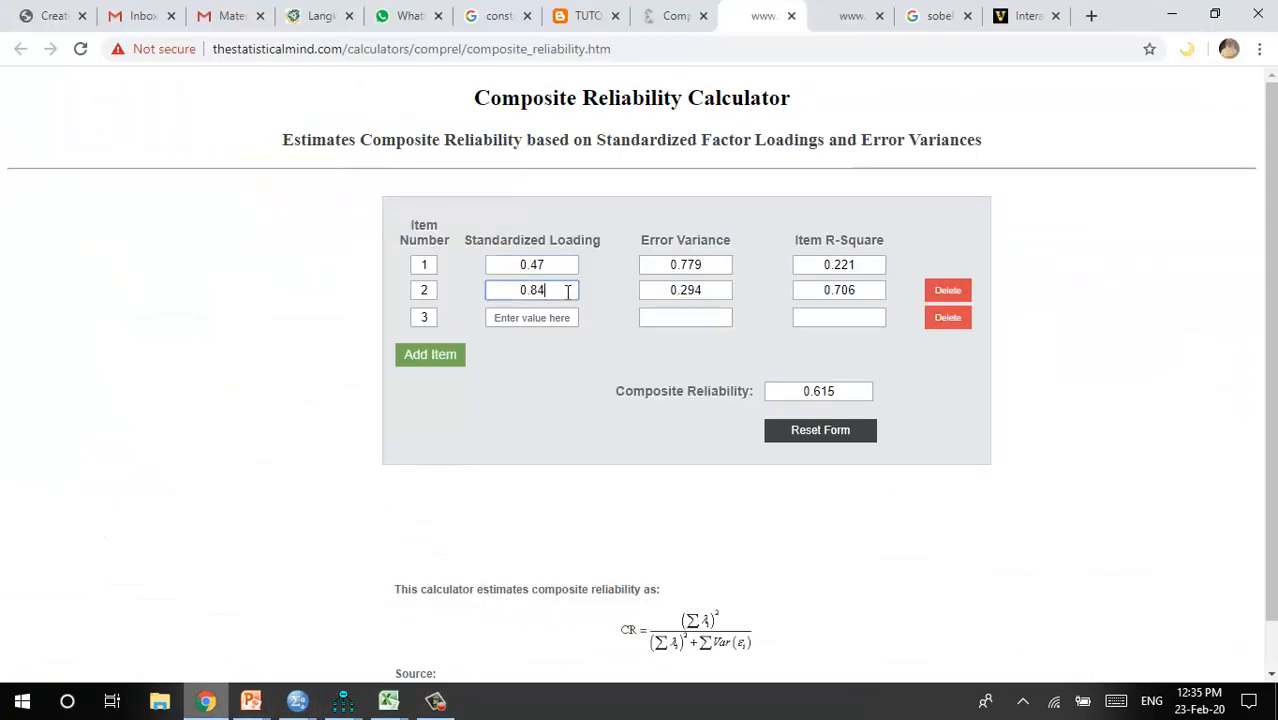
key("BackSpace")
key("BackSpace")
type(".56")
left_click(534, 318)
type("0.64")
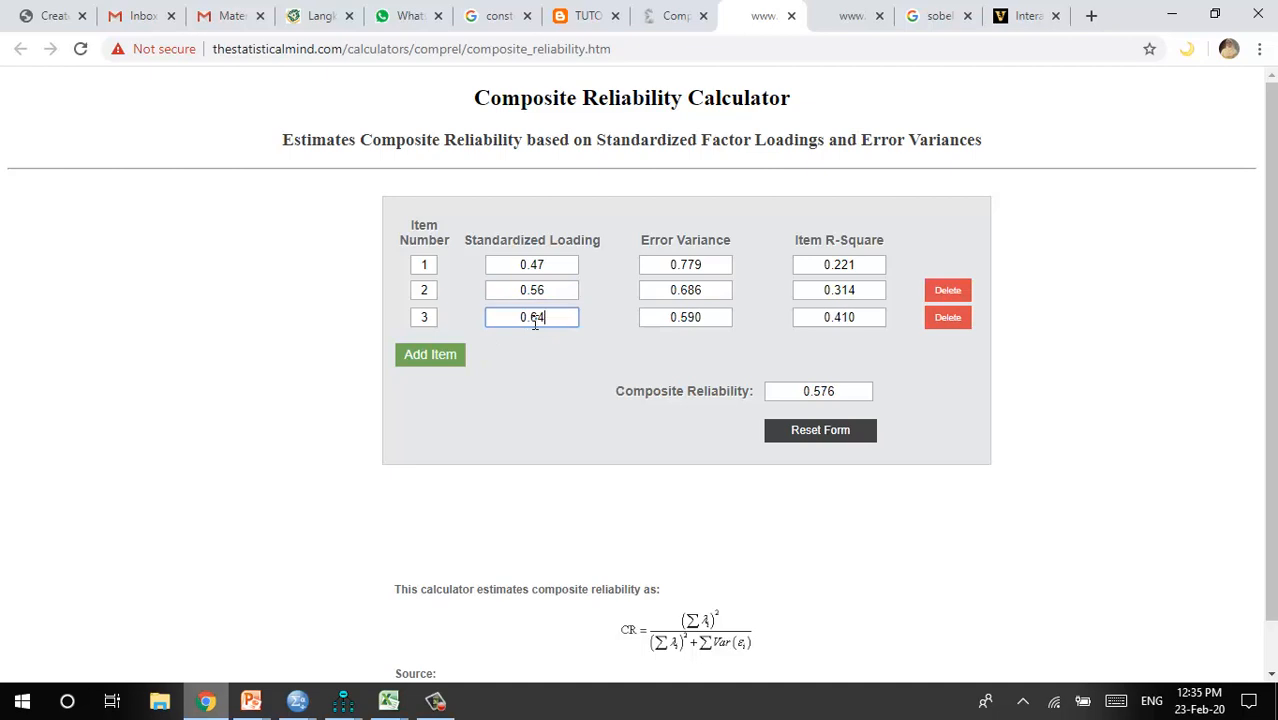
left_click(560, 400)
Switch to the "CR, AVE, Sobel test" workbook and check the customer engagement CR in J10 against the calculator's result
left_click(391, 703)
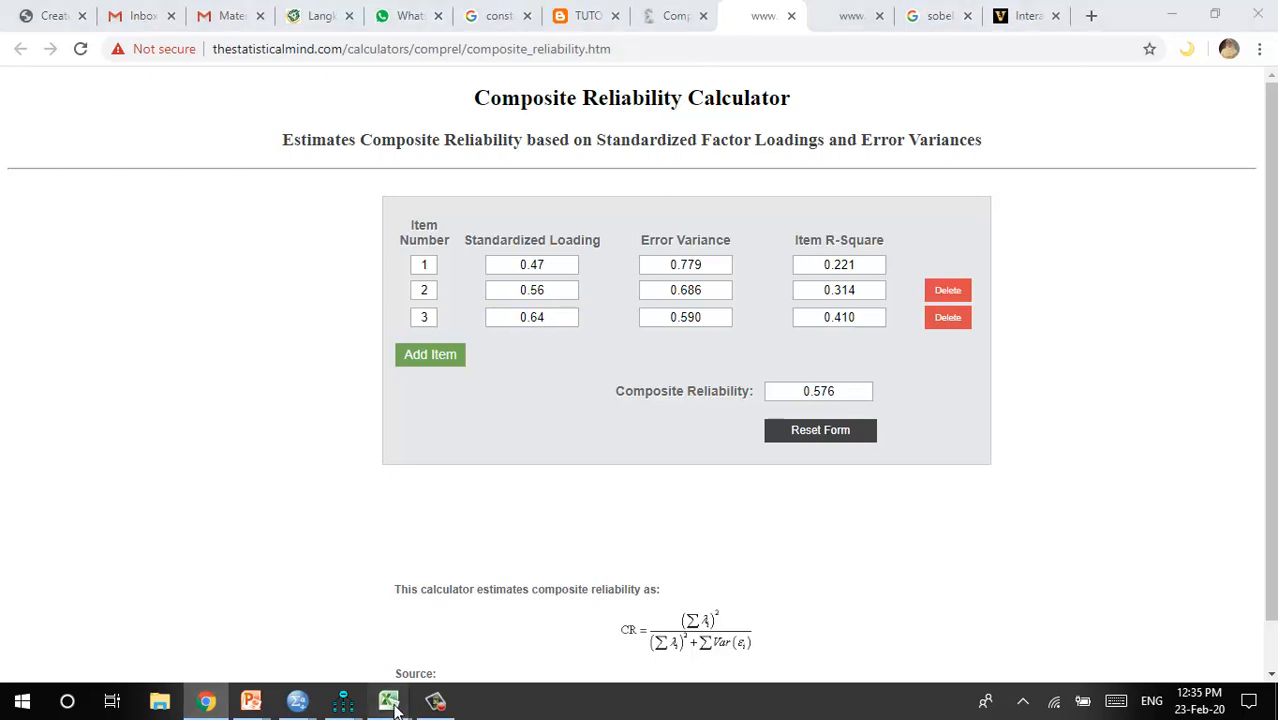
left_click(434, 614)
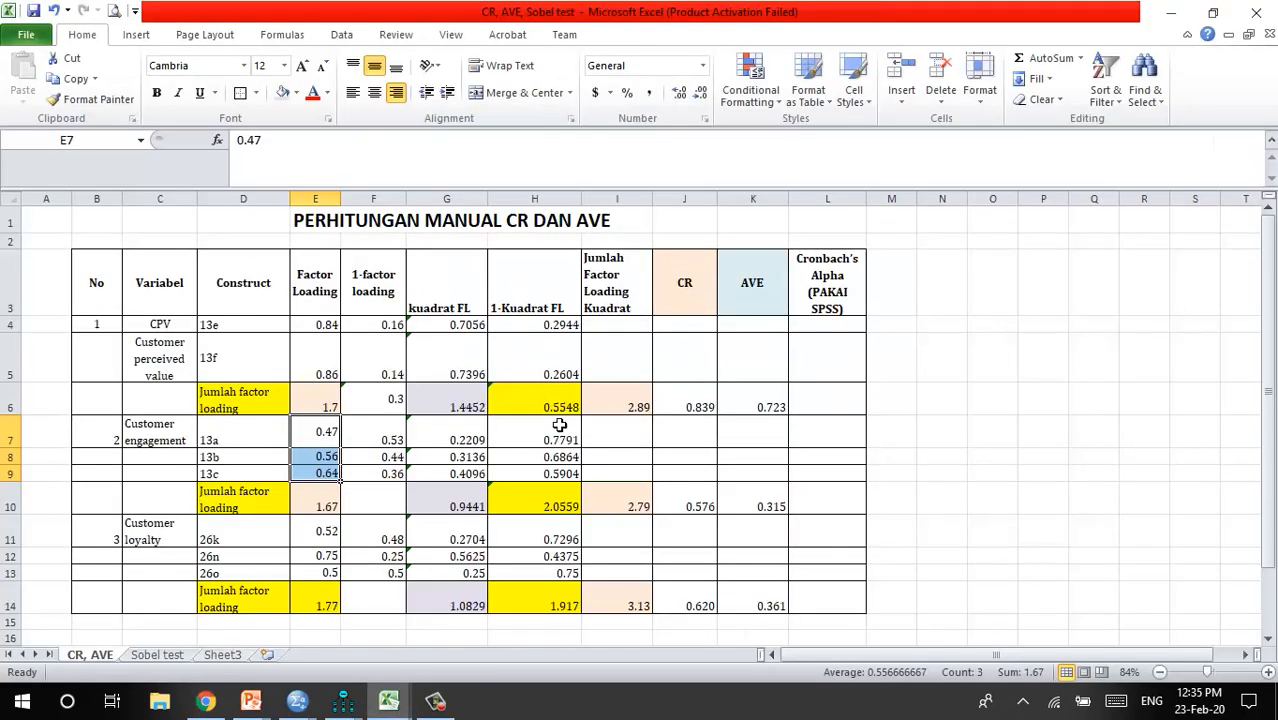
left_click(690, 510)
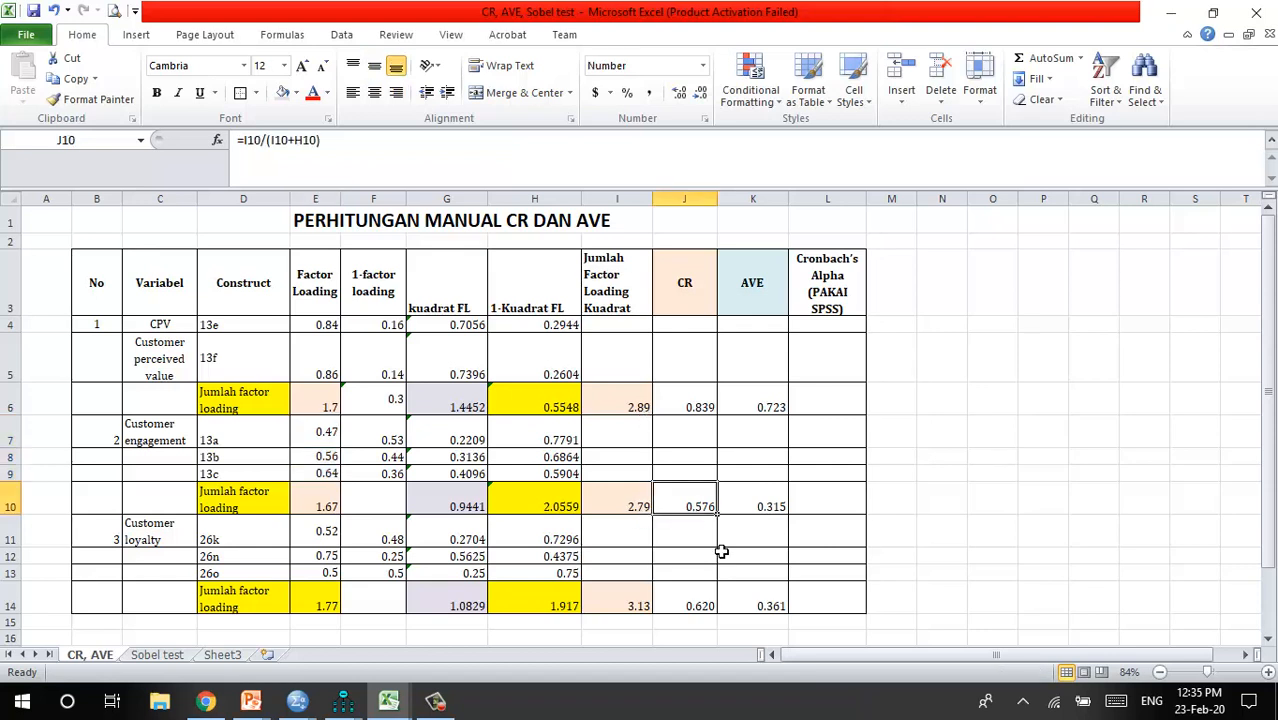
Make the CR values of all three variables in J6, J10 and J14 bold
left_click(690, 404)
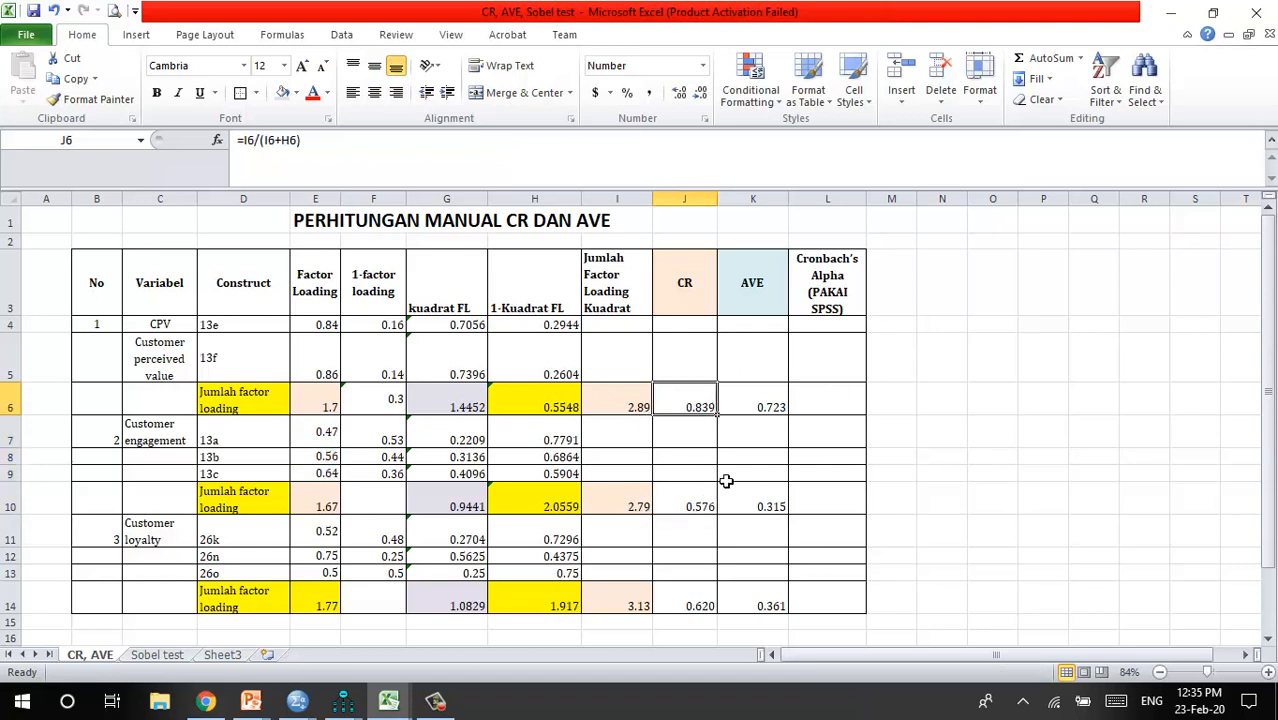
left_click(157, 102)
left_click(684, 508)
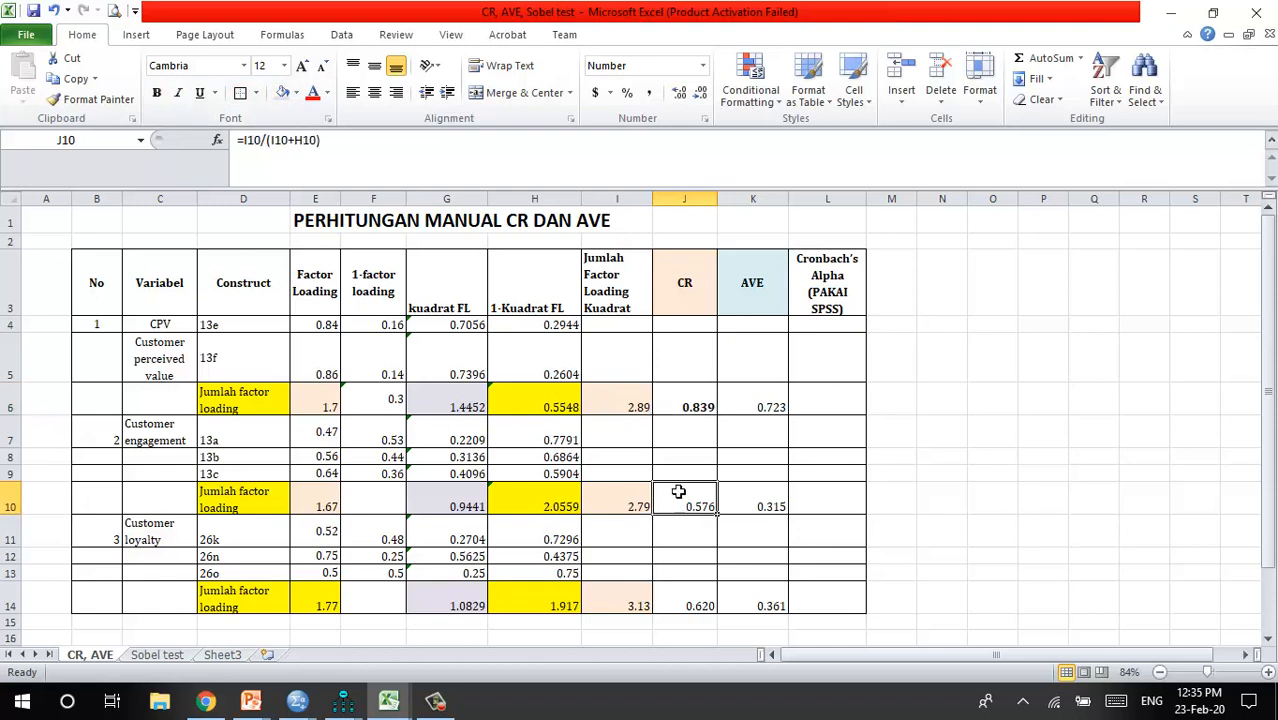
left_click(157, 92)
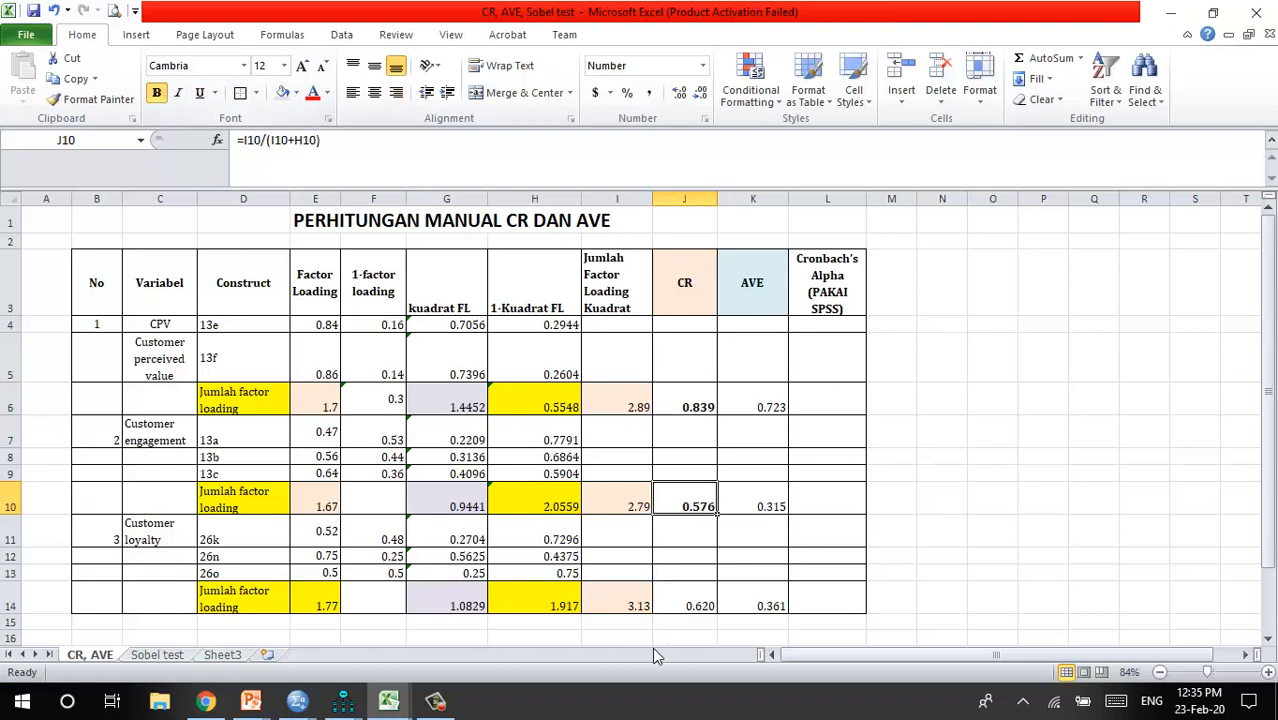
left_click(693, 607)
left_click(157, 92)
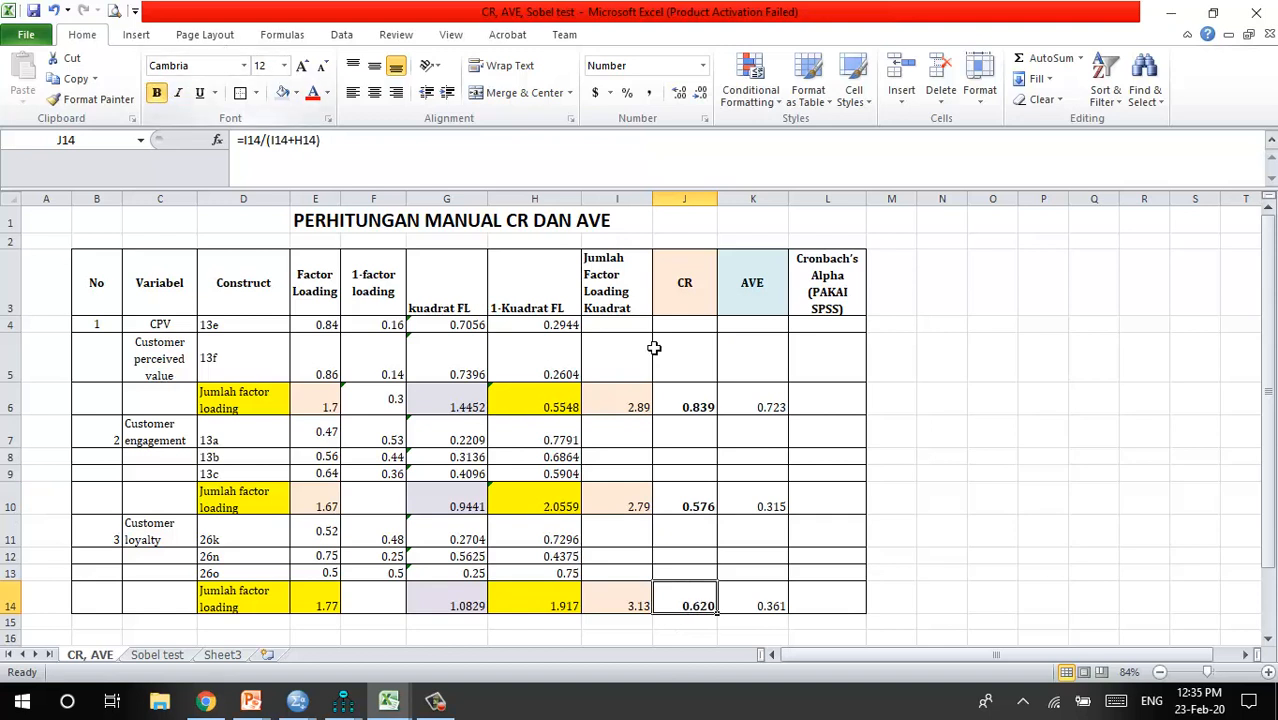
Make the AVE values of all three variables in K6, K10 and K14 bold
left_click(768, 407)
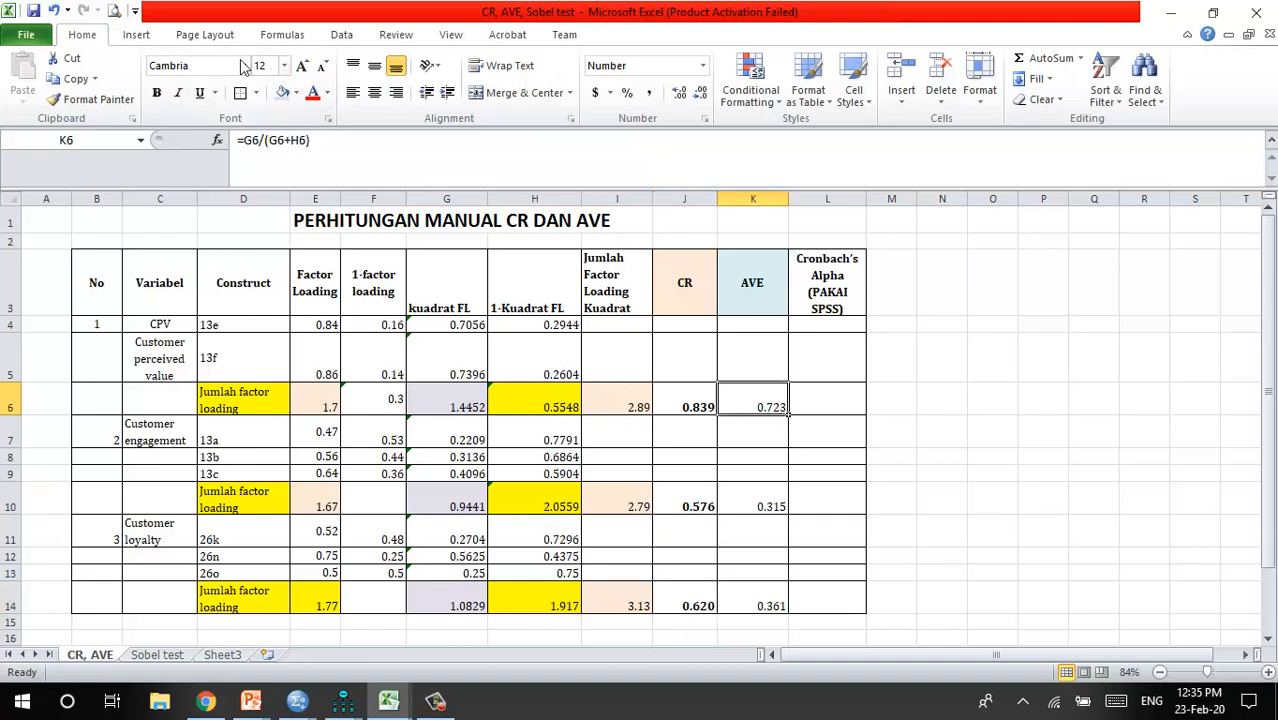
left_click(158, 94)
left_click(748, 505)
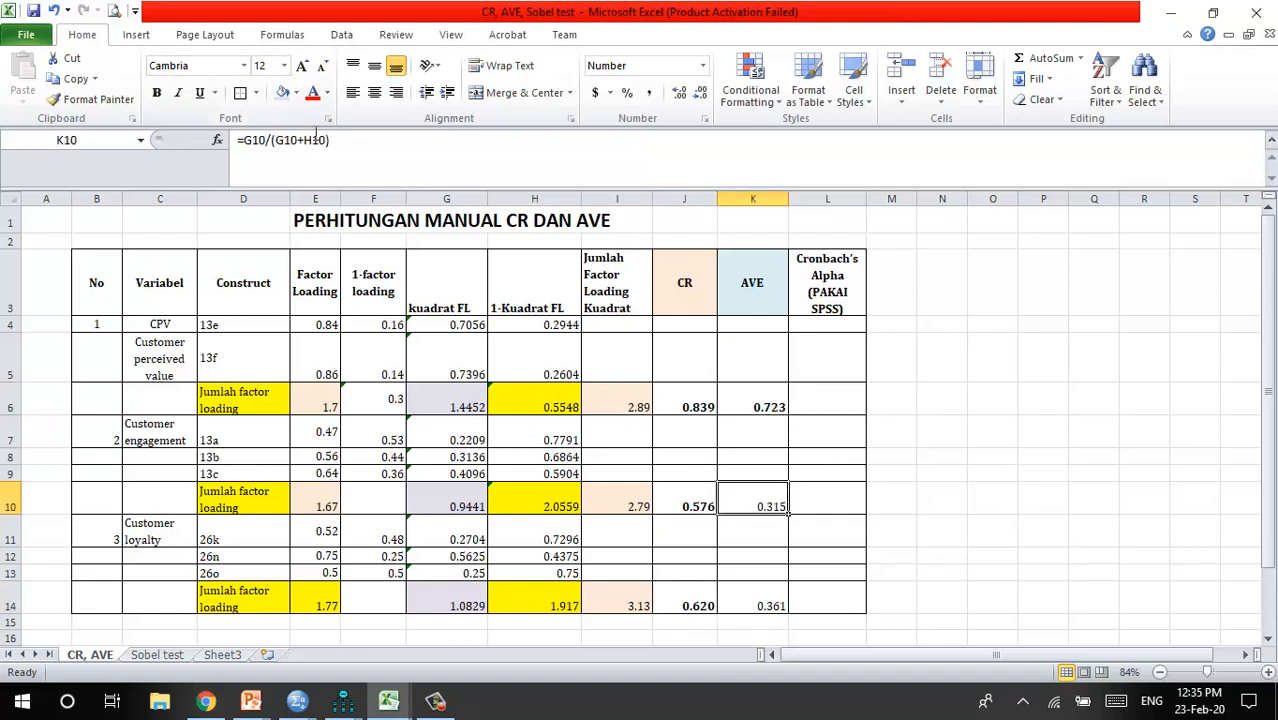
left_click(157, 92)
left_click(765, 607)
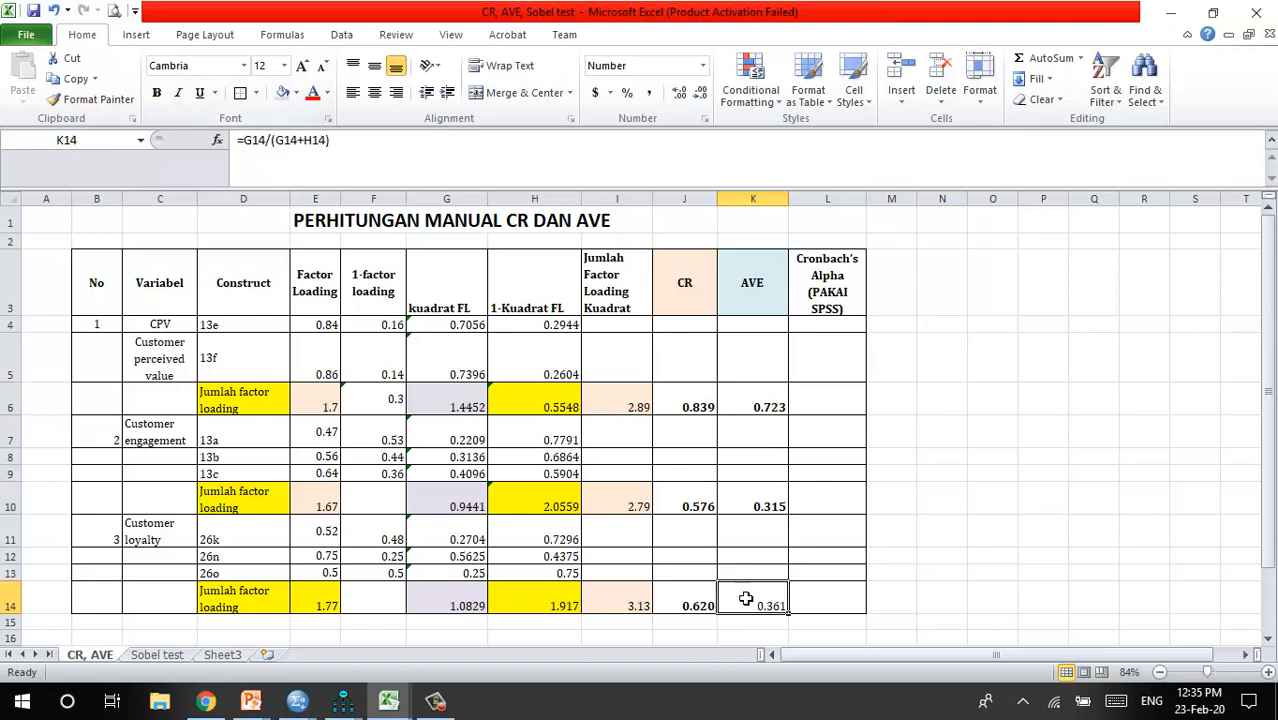
left_click(157, 92)
left_click(896, 540)
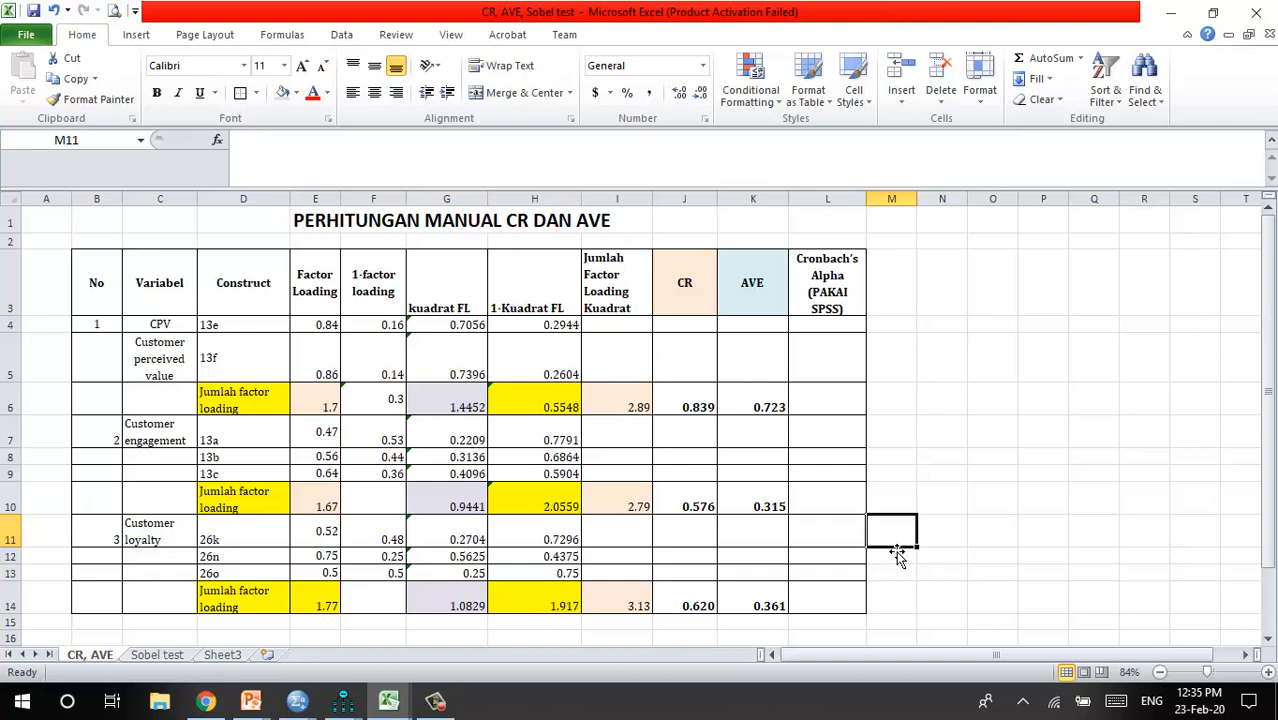
Review the notes below the table on alternative calculation methods and switch to the "sem_stats (1)" workbook
left_click(1060, 443)
scroll(703, 495, "down", 2)
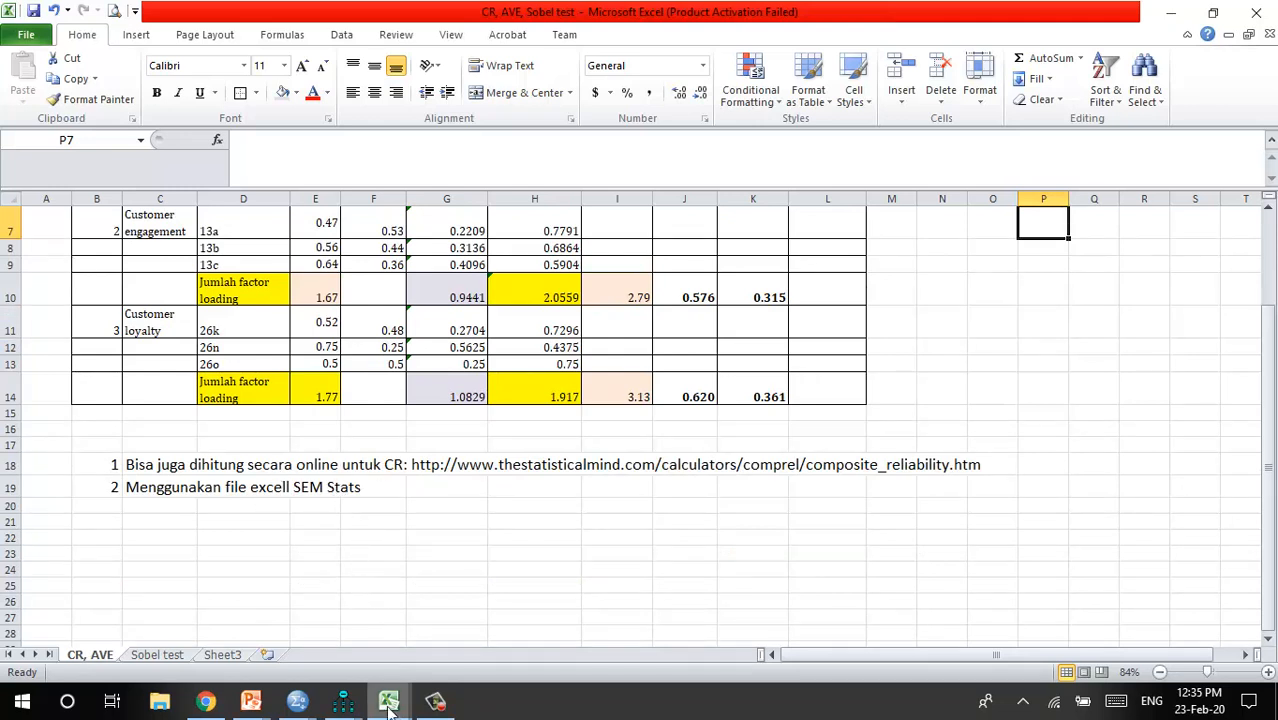
mouse_move(389, 708)
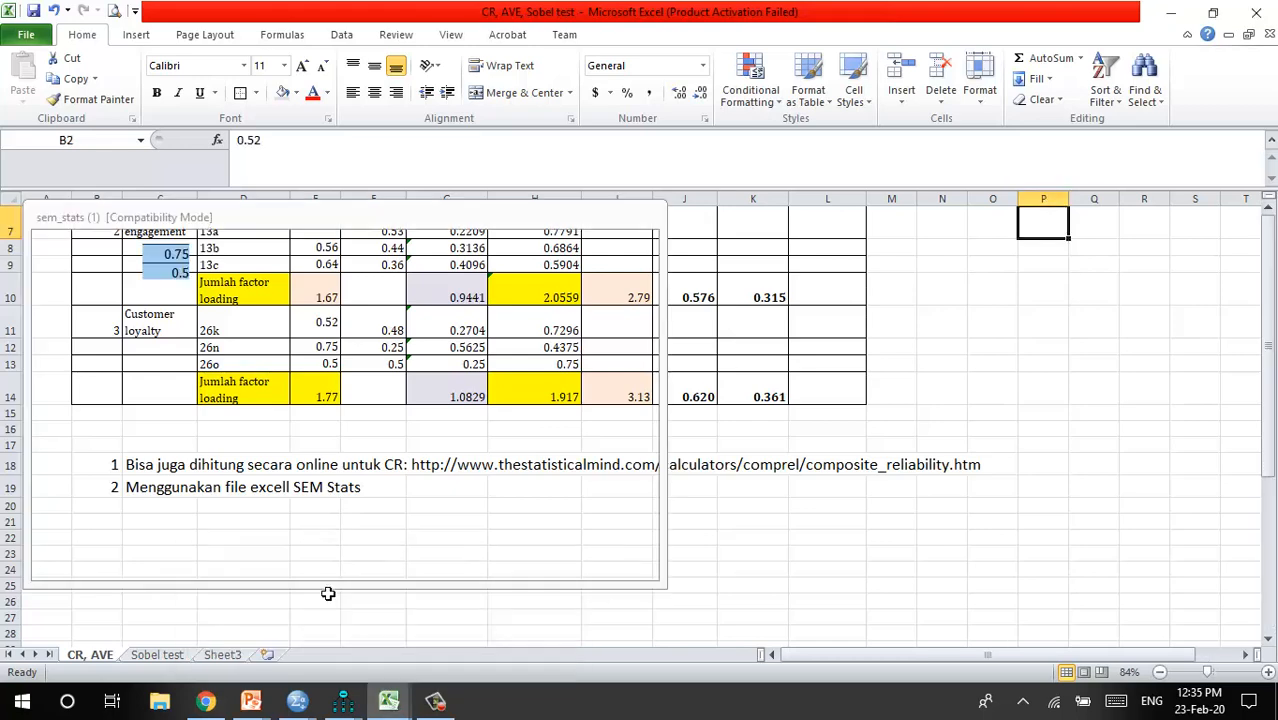
left_click(328, 594)
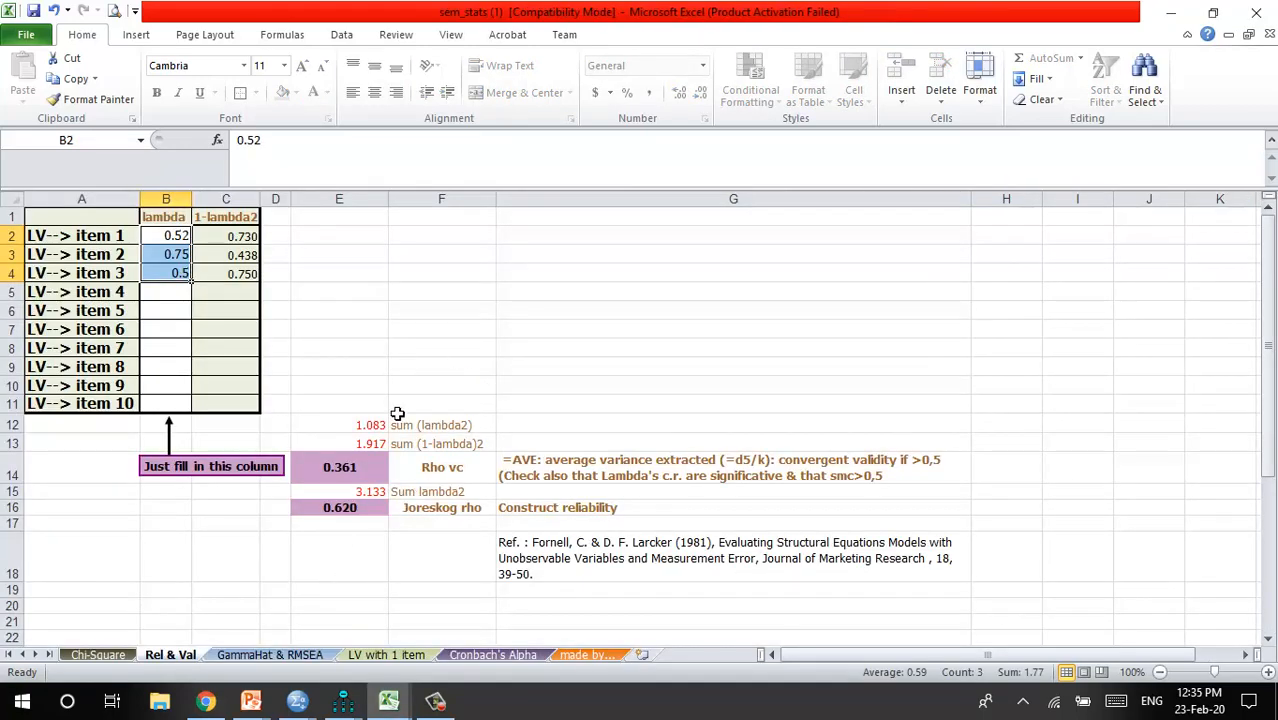
Look through the workbook's Chi-Square, GammaHat & RMSEA, LV with 1 item, Cronbach's Alpha and author information sheets
left_click(97, 656)
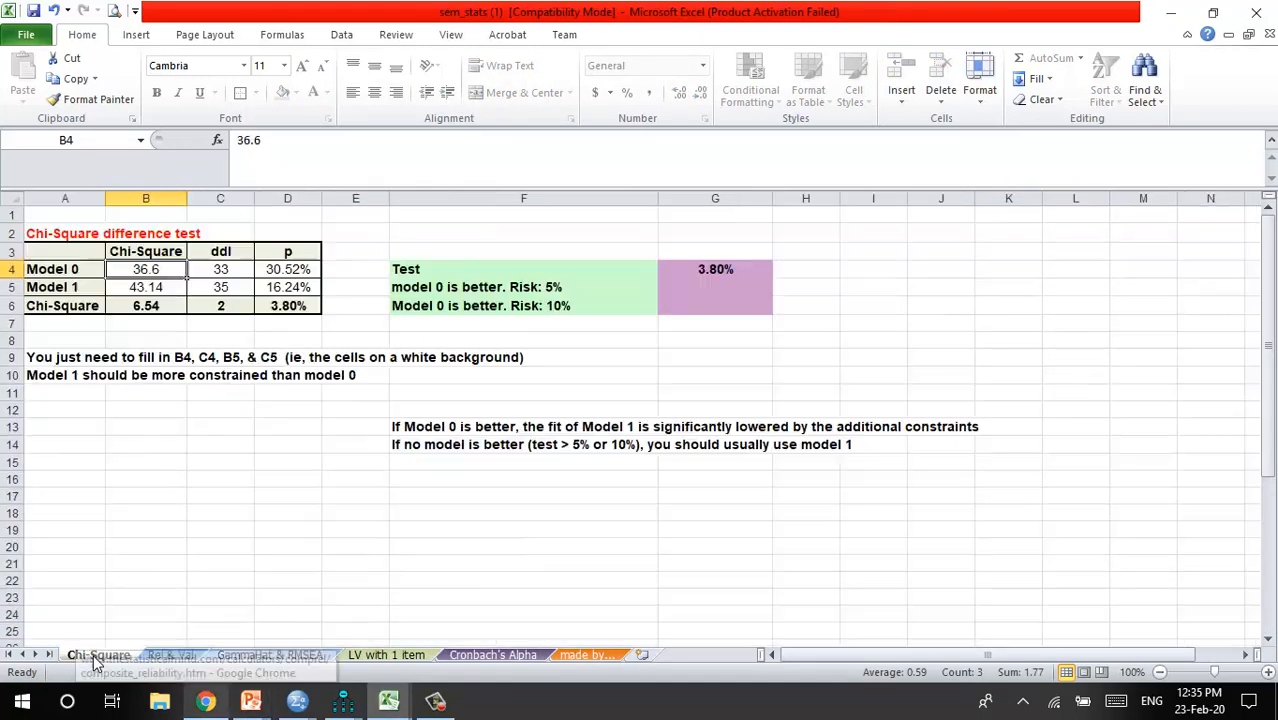
left_click(170, 660)
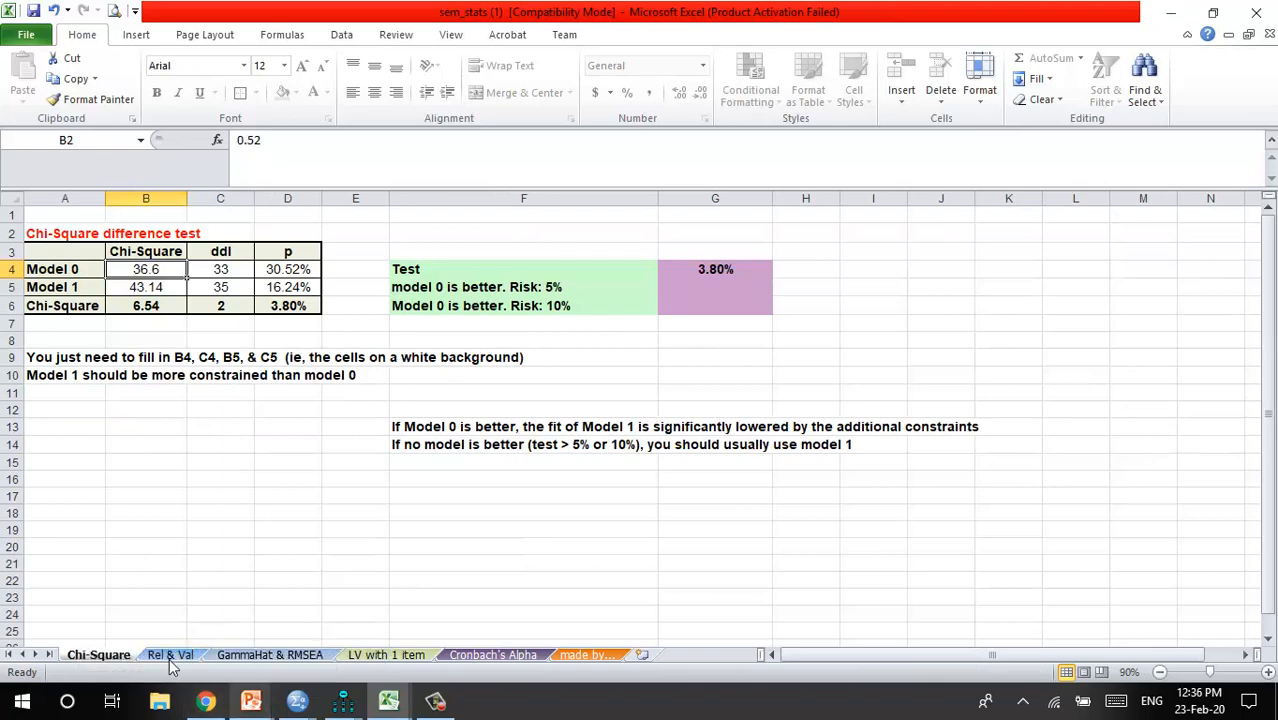
left_click(258, 660)
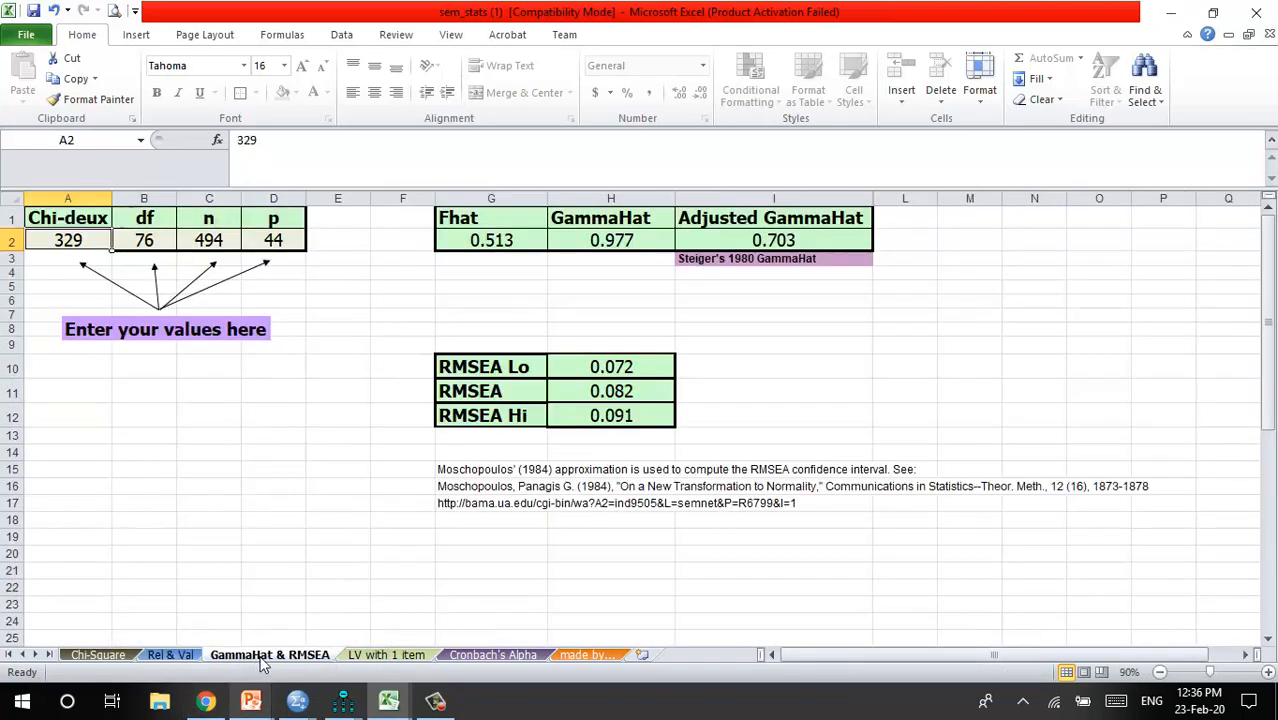
left_click(400, 658)
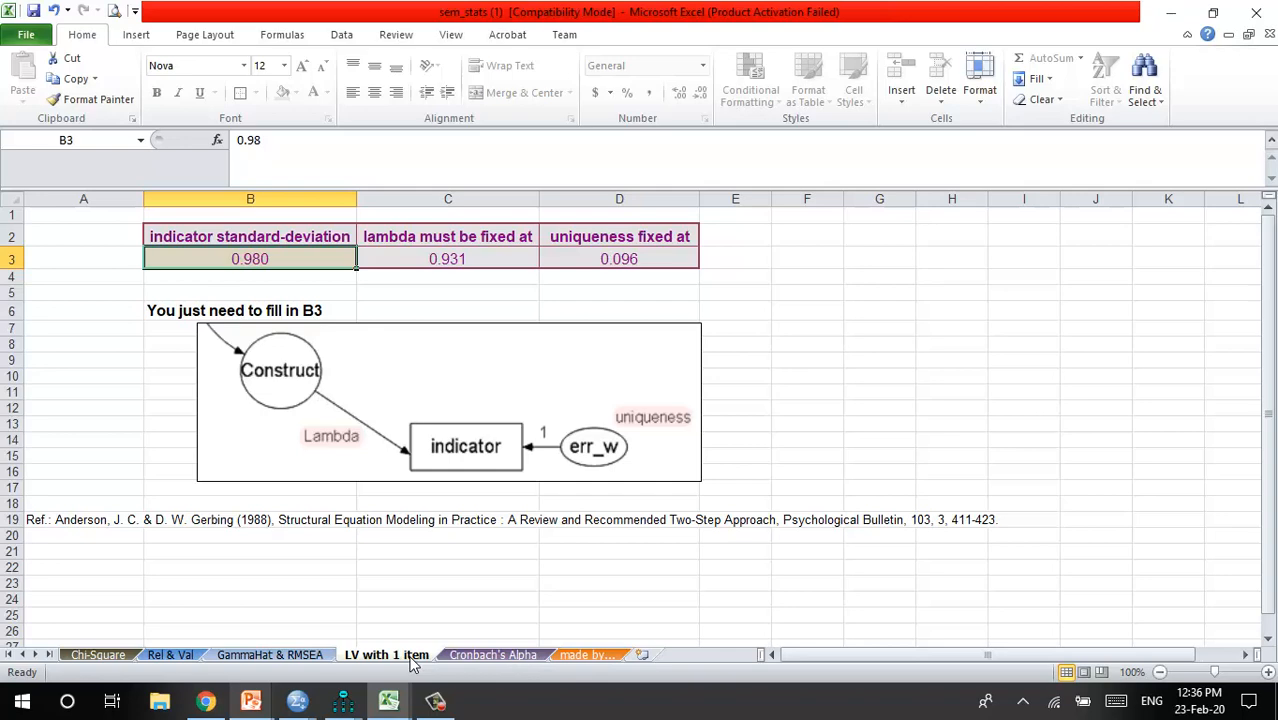
left_click(494, 655)
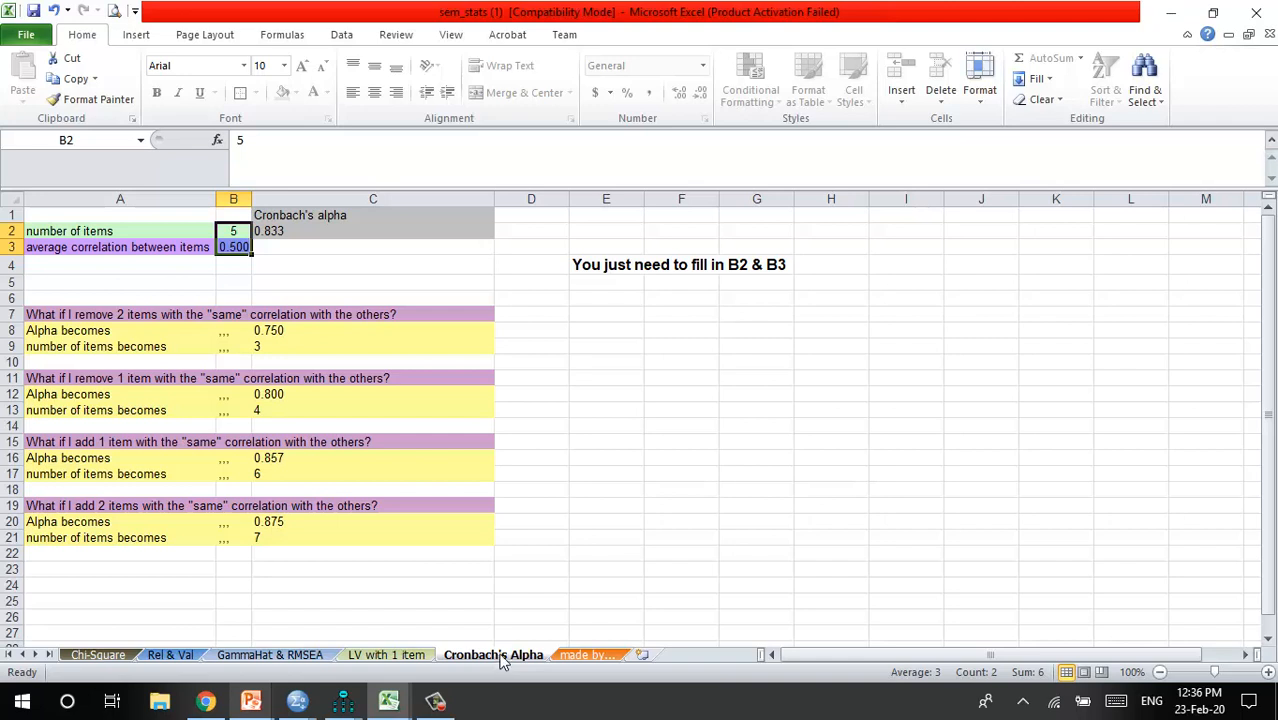
left_click(600, 657)
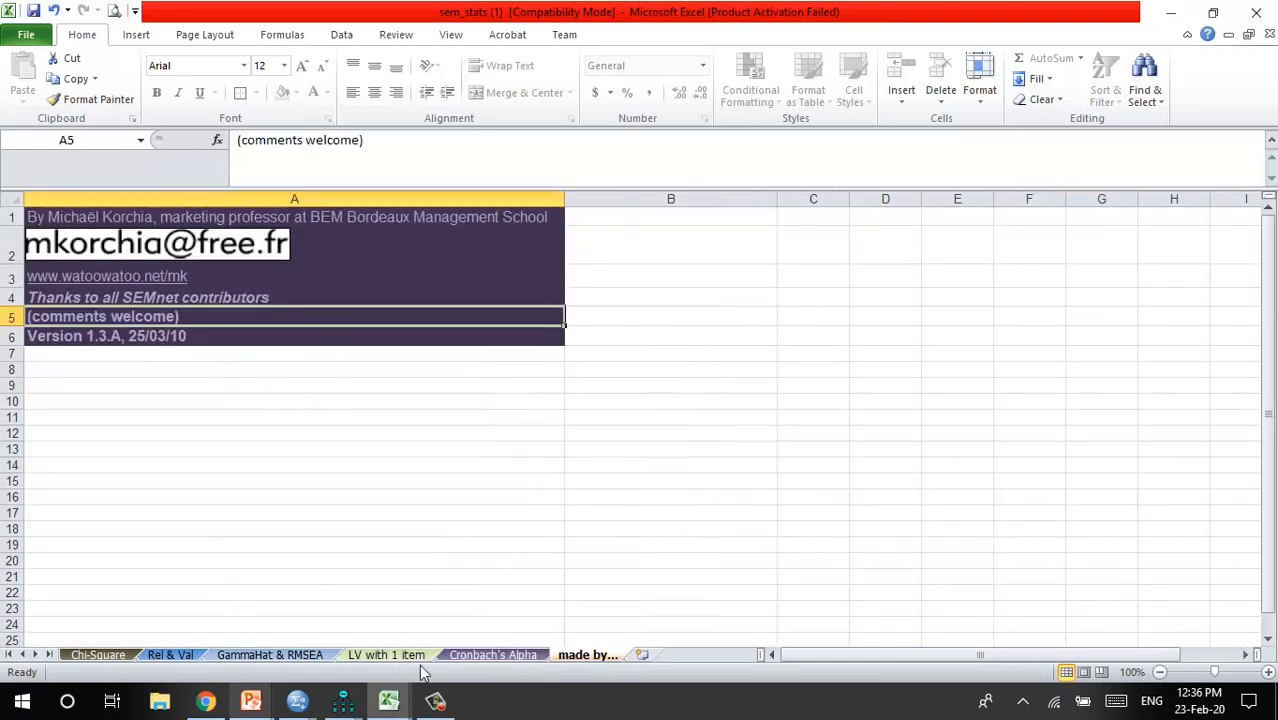
left_click(492, 655)
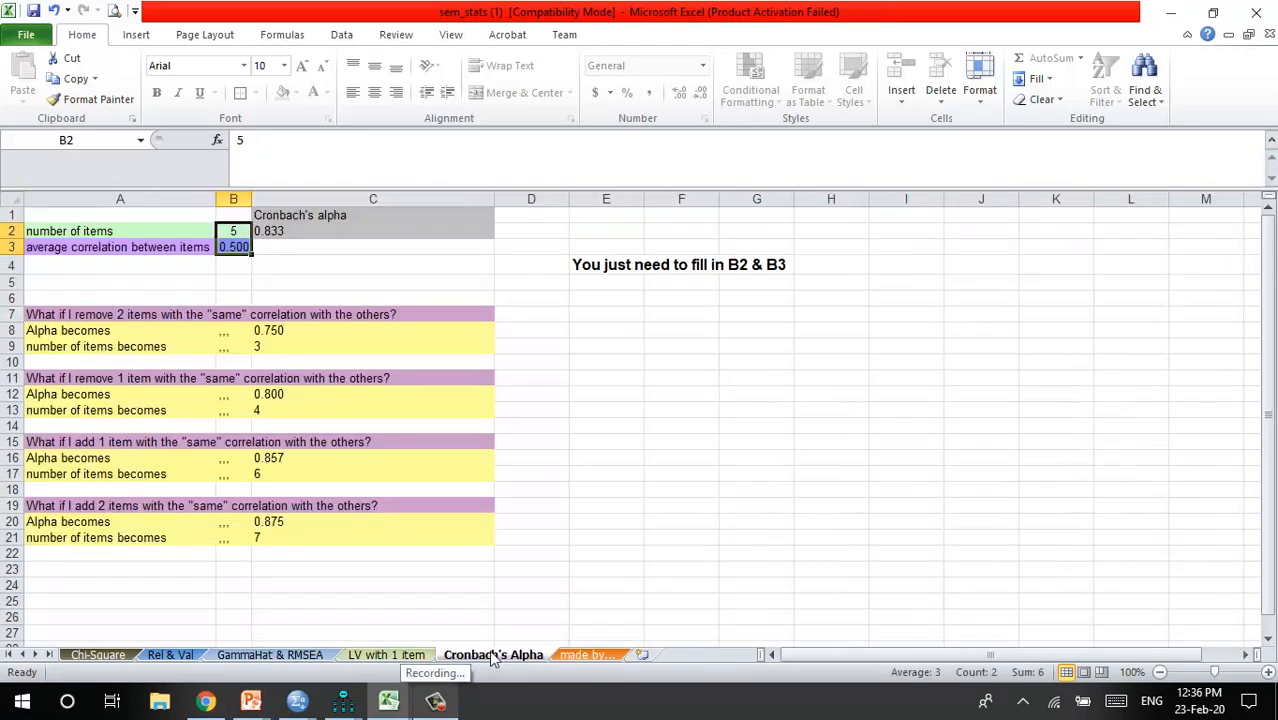
Open the Rel & Val sheet and clear the existing lambda values of items 1 to 3 in B2:B4
left_click(165, 655)
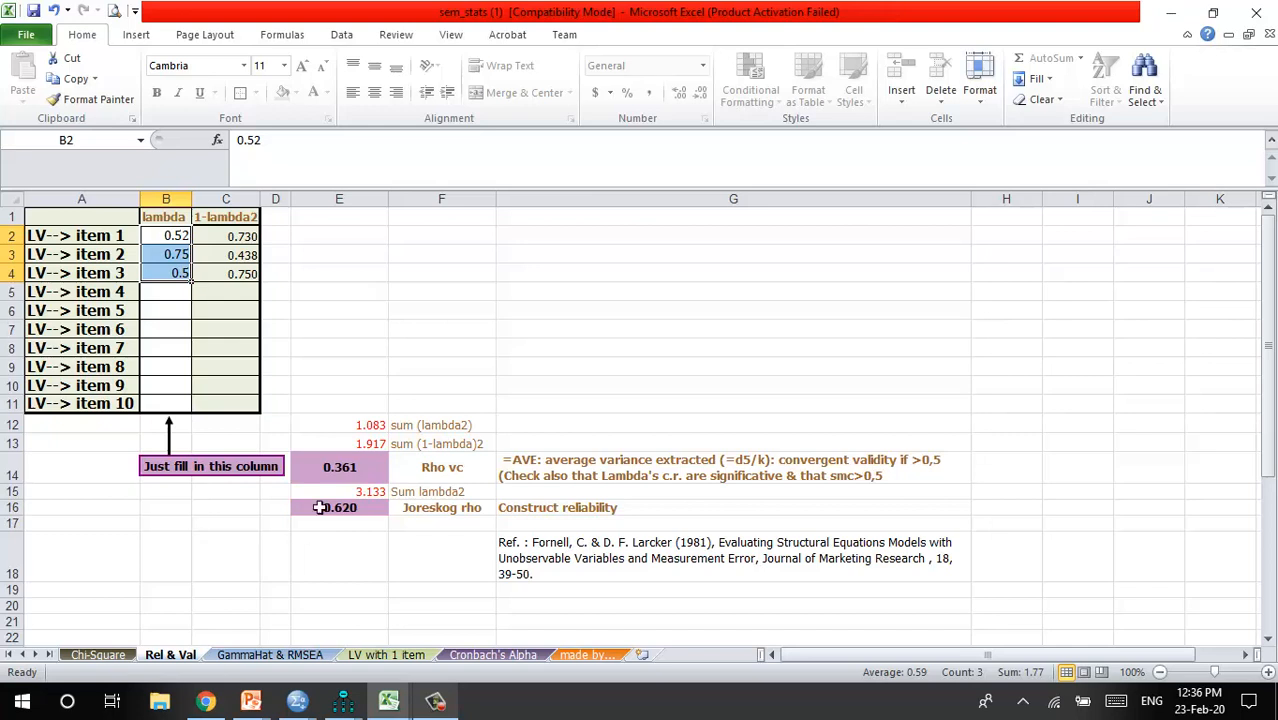
left_click(175, 238)
left_click_drag(175, 238, 170, 279)
key("Delete")
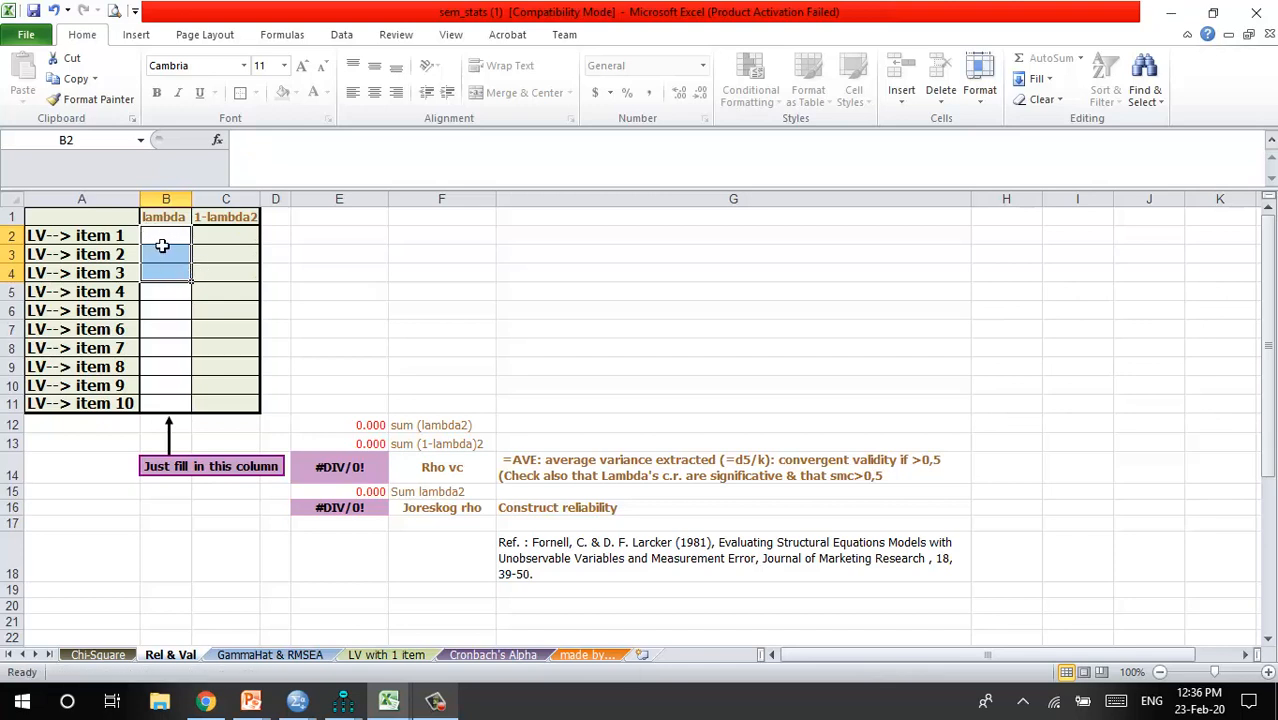
Enter the CPV factor loadings as lambda values, 0.84 for item 1 in B2 and 0.86 for item 2 in B3
left_click(162, 241)
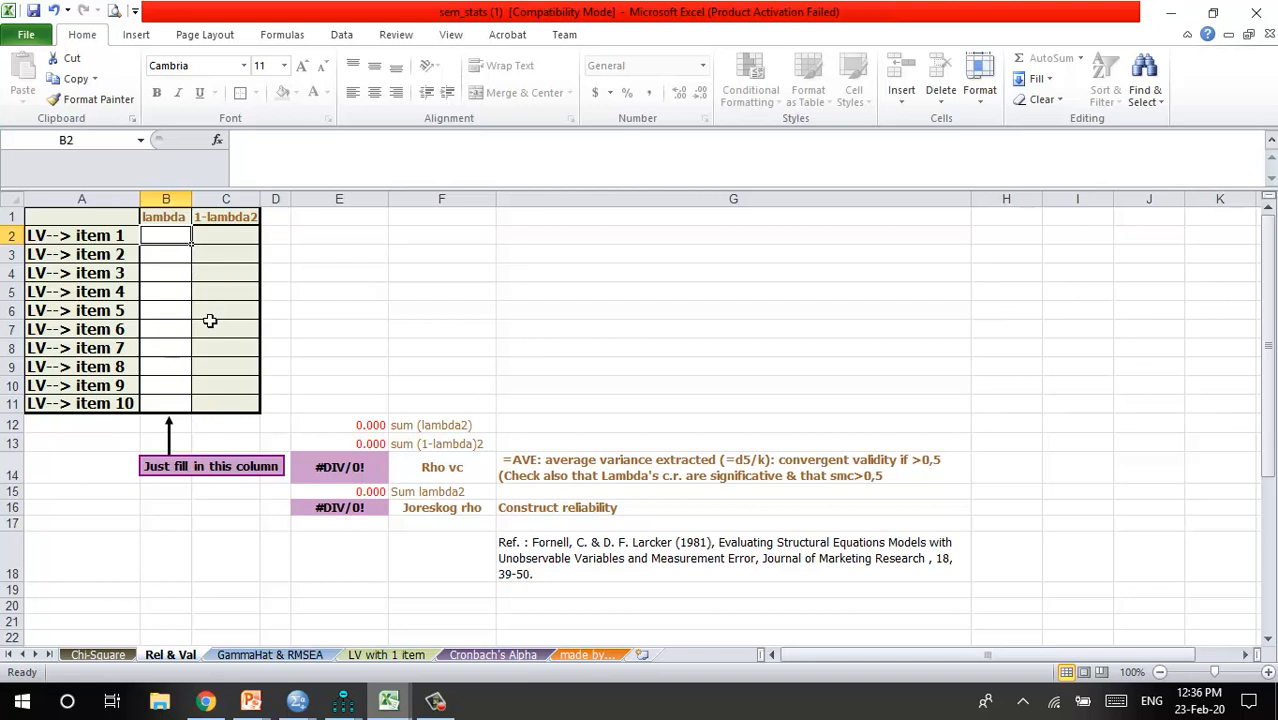
type("0.84")
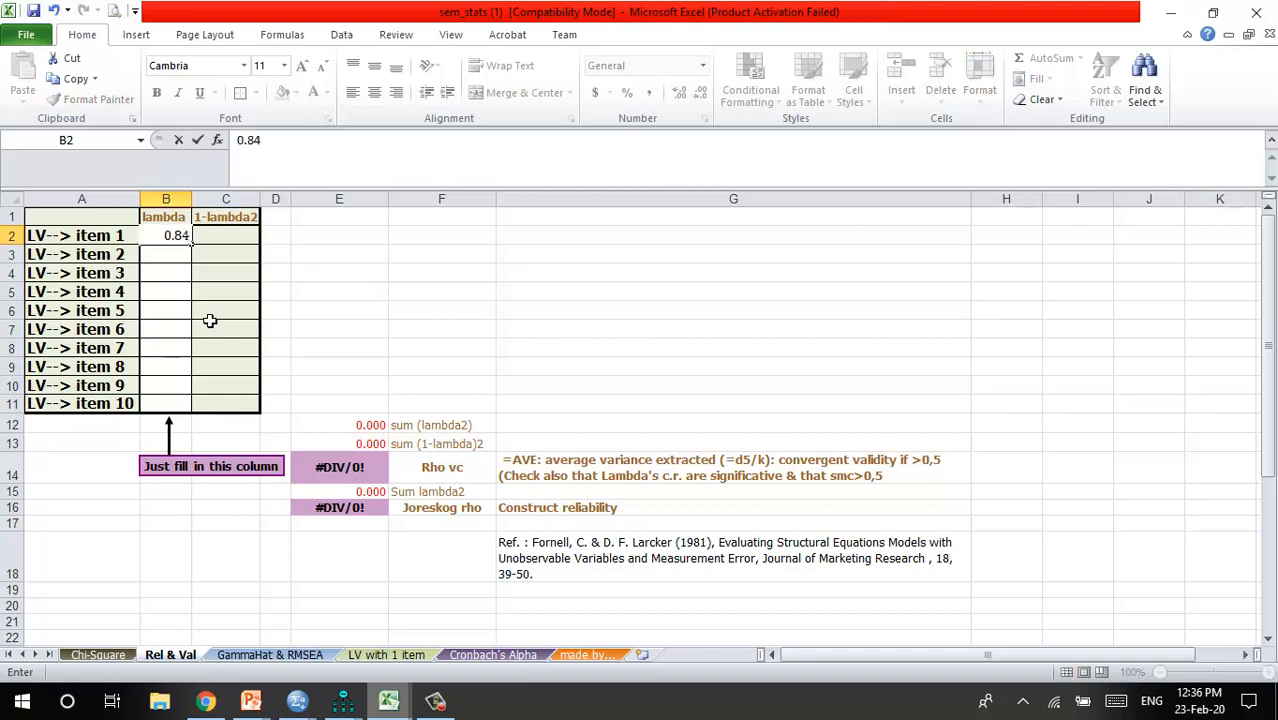
left_click(161, 257)
type("0.86")
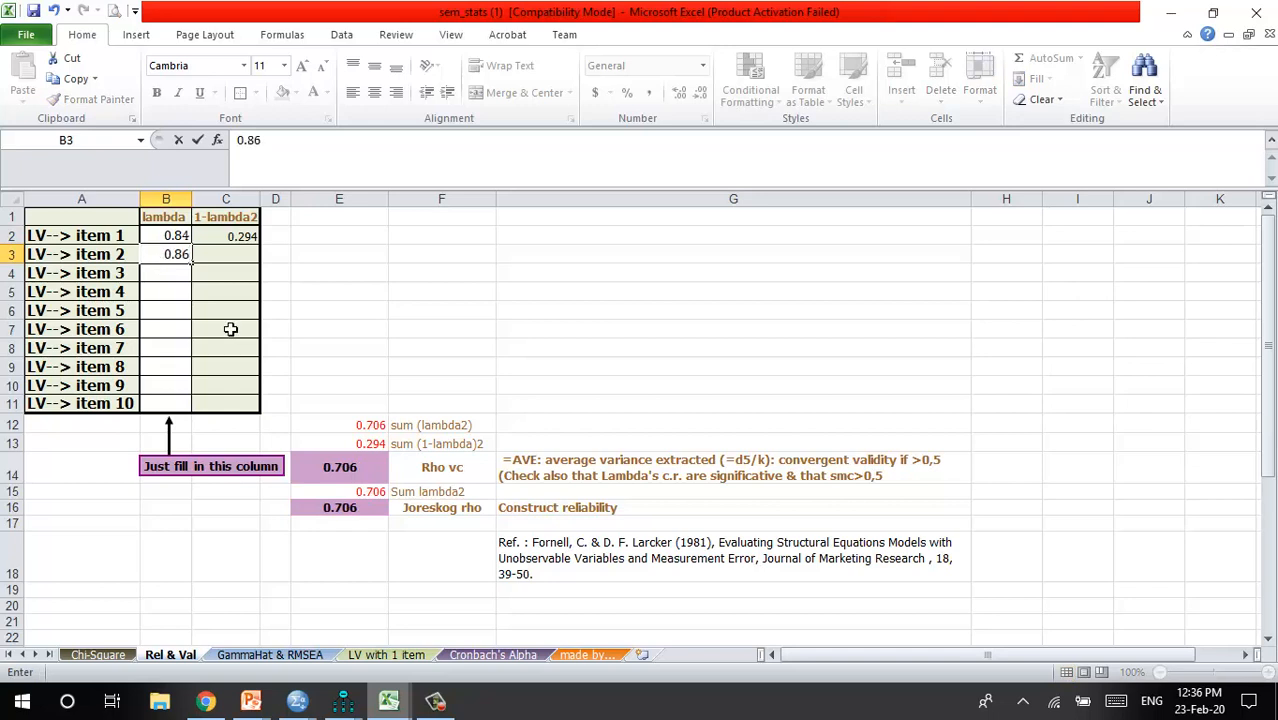
key("ctrl+Return")
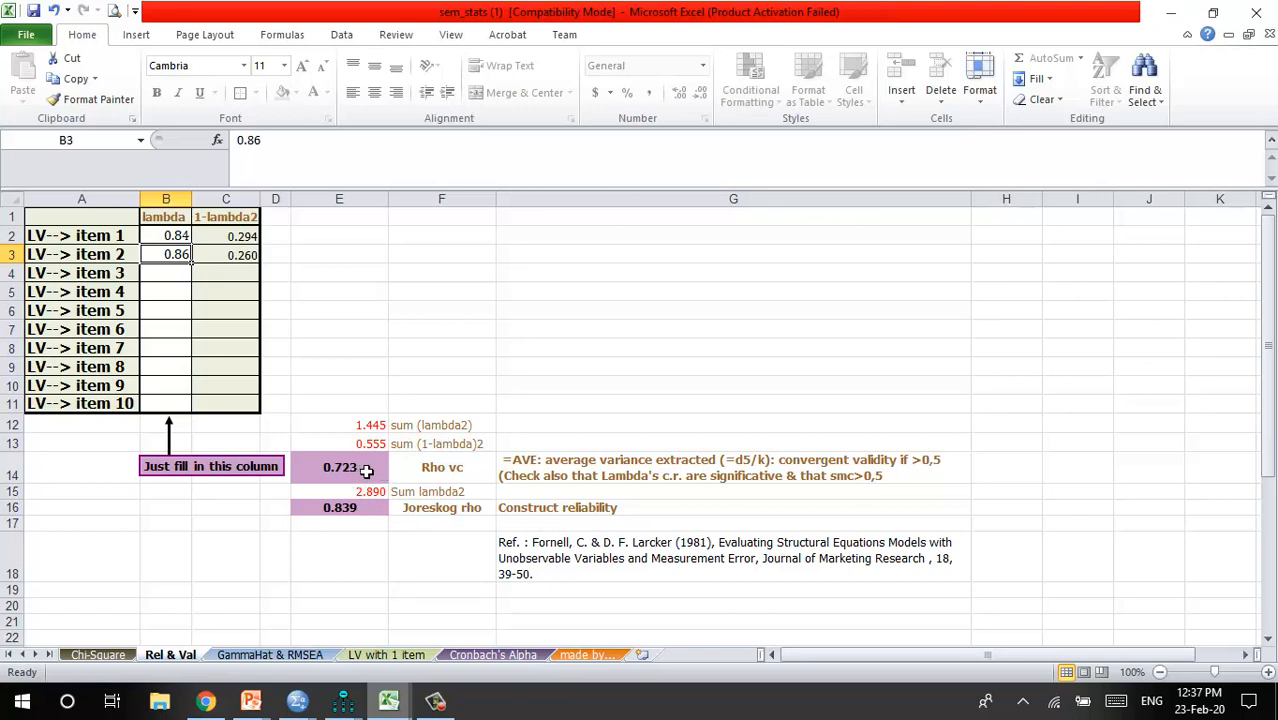
Switch back to the "CR, AVE, Sobel test" workbook and compare the CPV AVE in K6 and the squared-loading sum in G6 with the sem_stats results
mouse_move(401, 708)
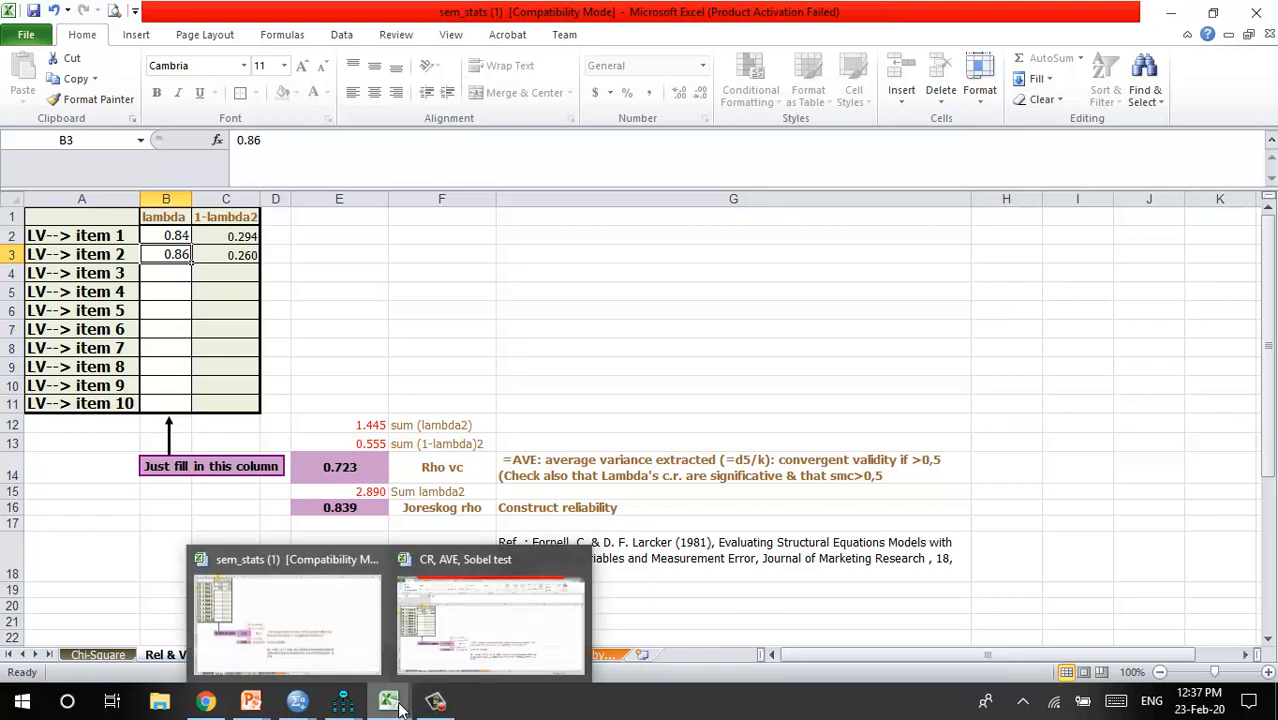
left_click(443, 640)
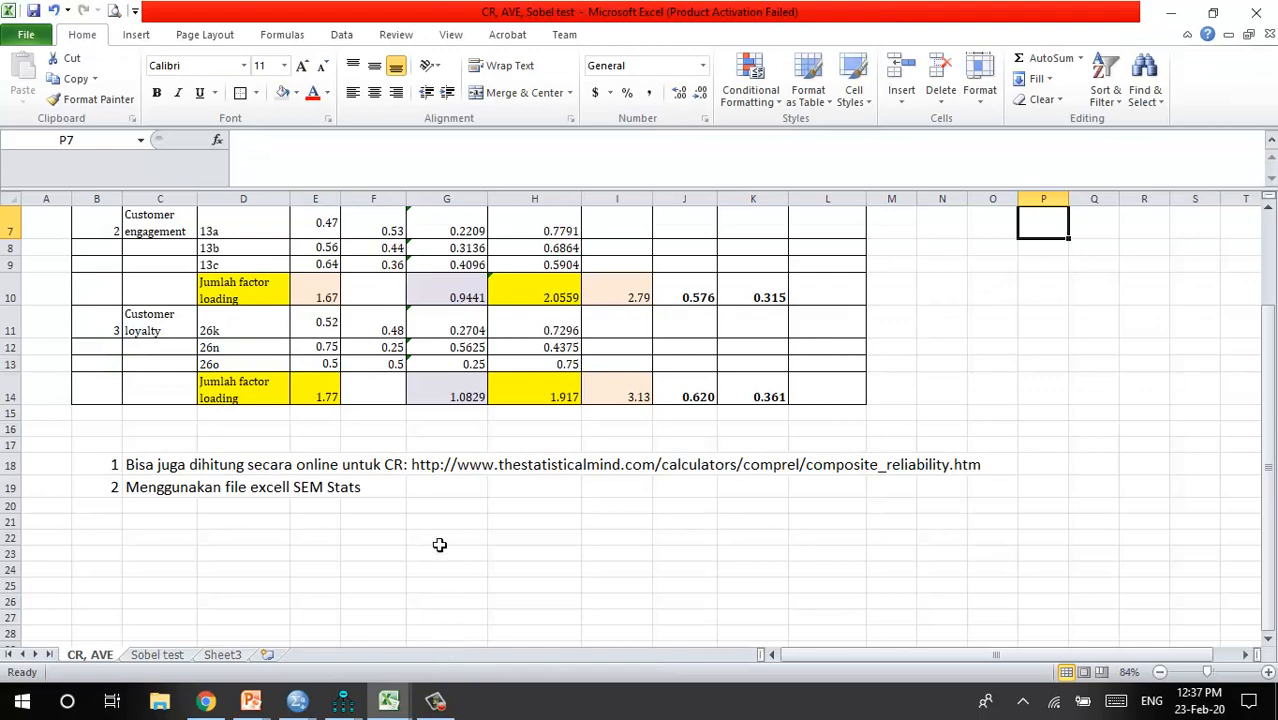
scroll(443, 560, "up", 2)
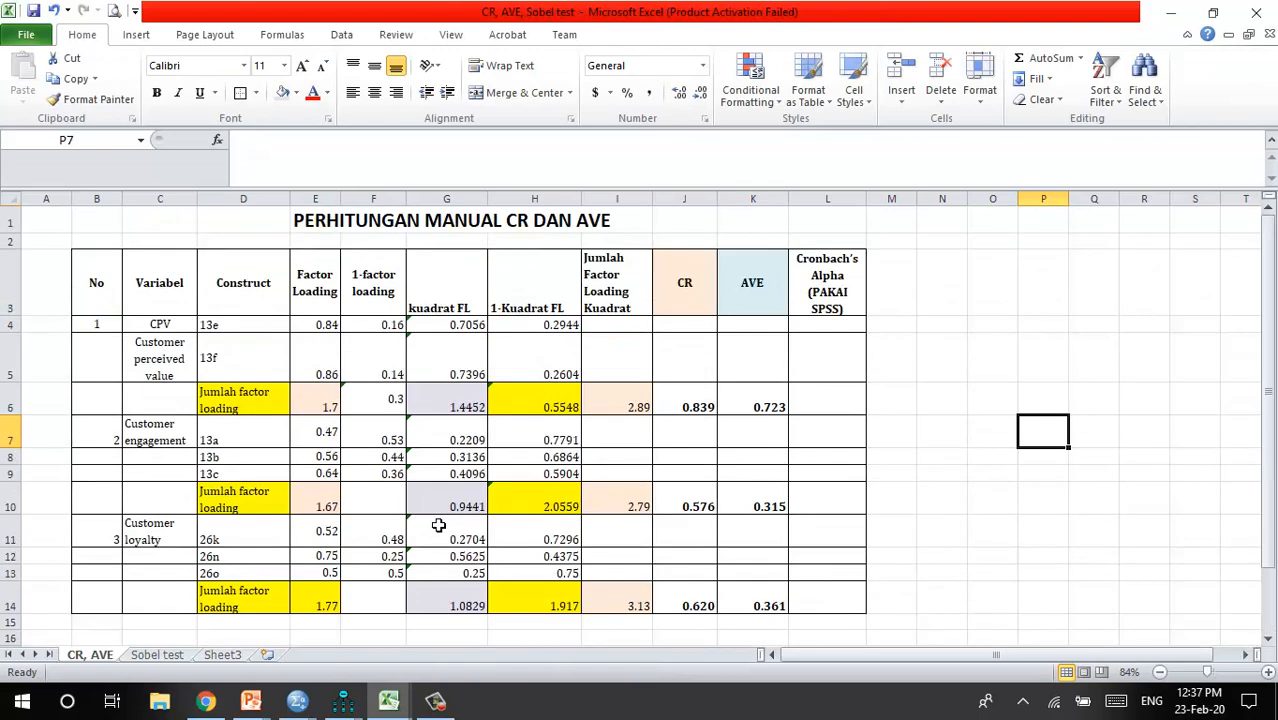
left_click(779, 410)
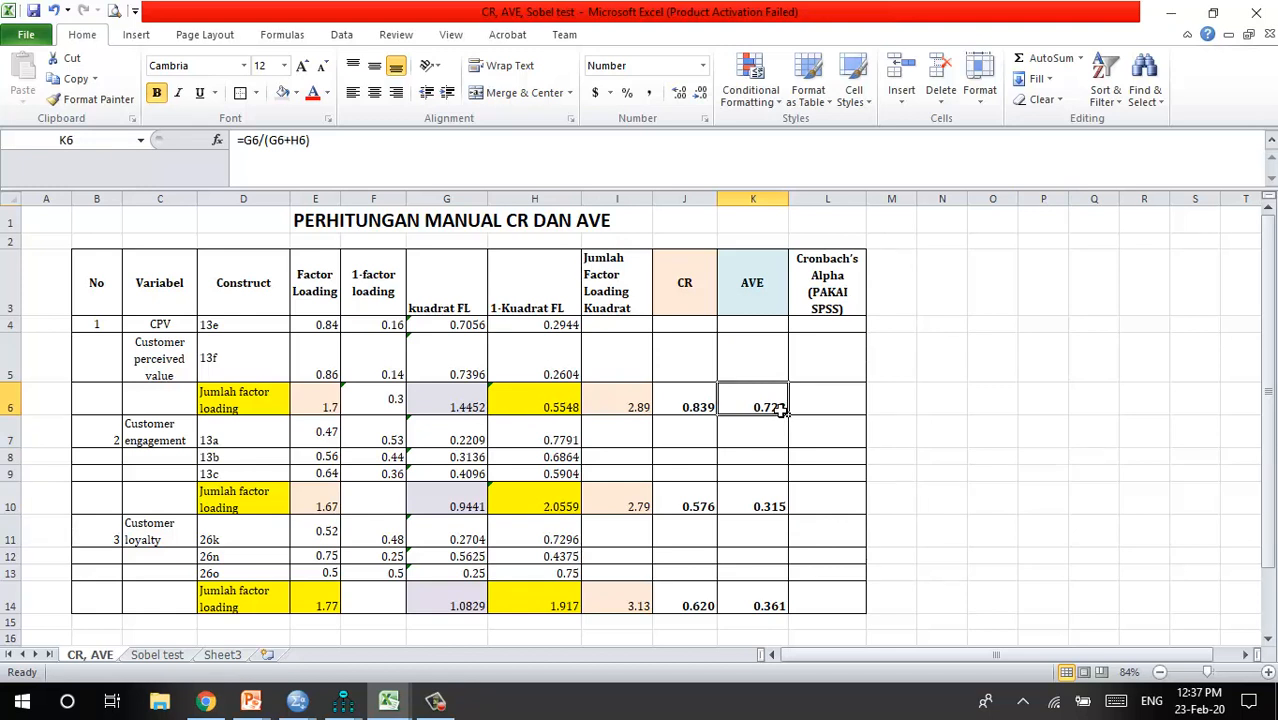
left_click(466, 400)
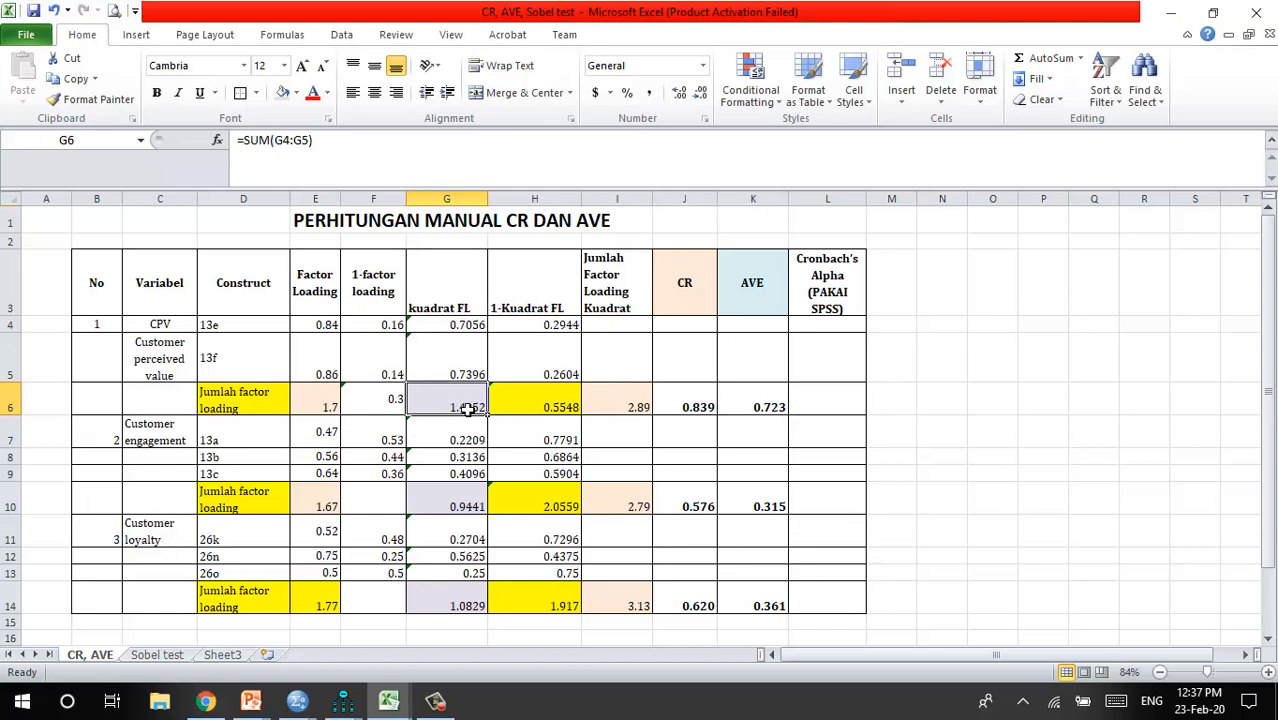
left_click(760, 412)
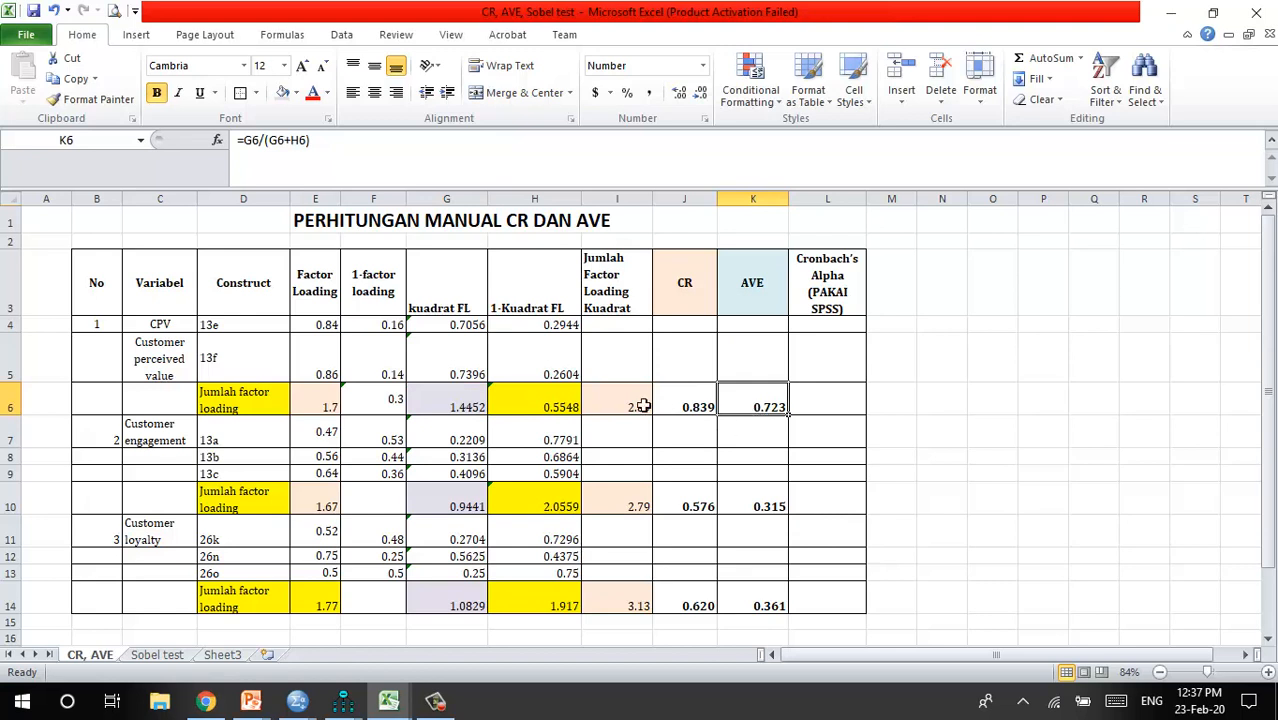
Examine how the CPV AVE in K6 is built from the squared-loading sum in G6 and the error sum in H6
left_click(565, 395)
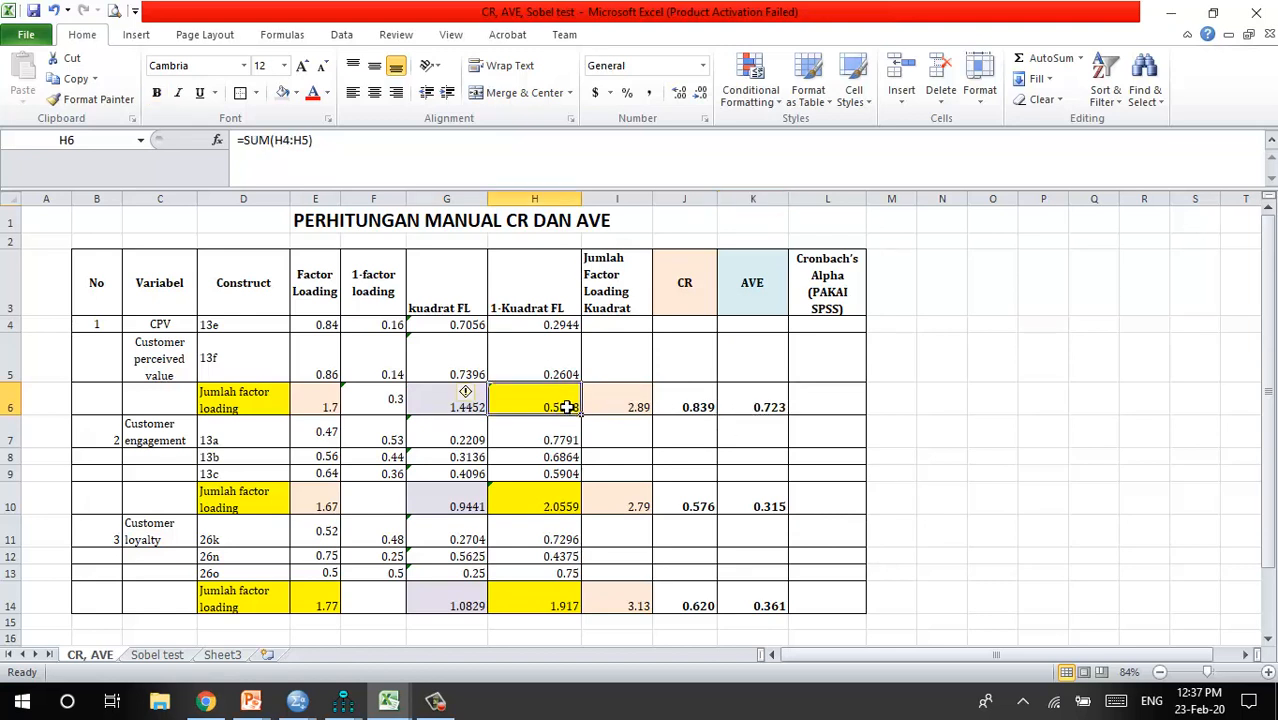
left_click(760, 410)
left_click(458, 402)
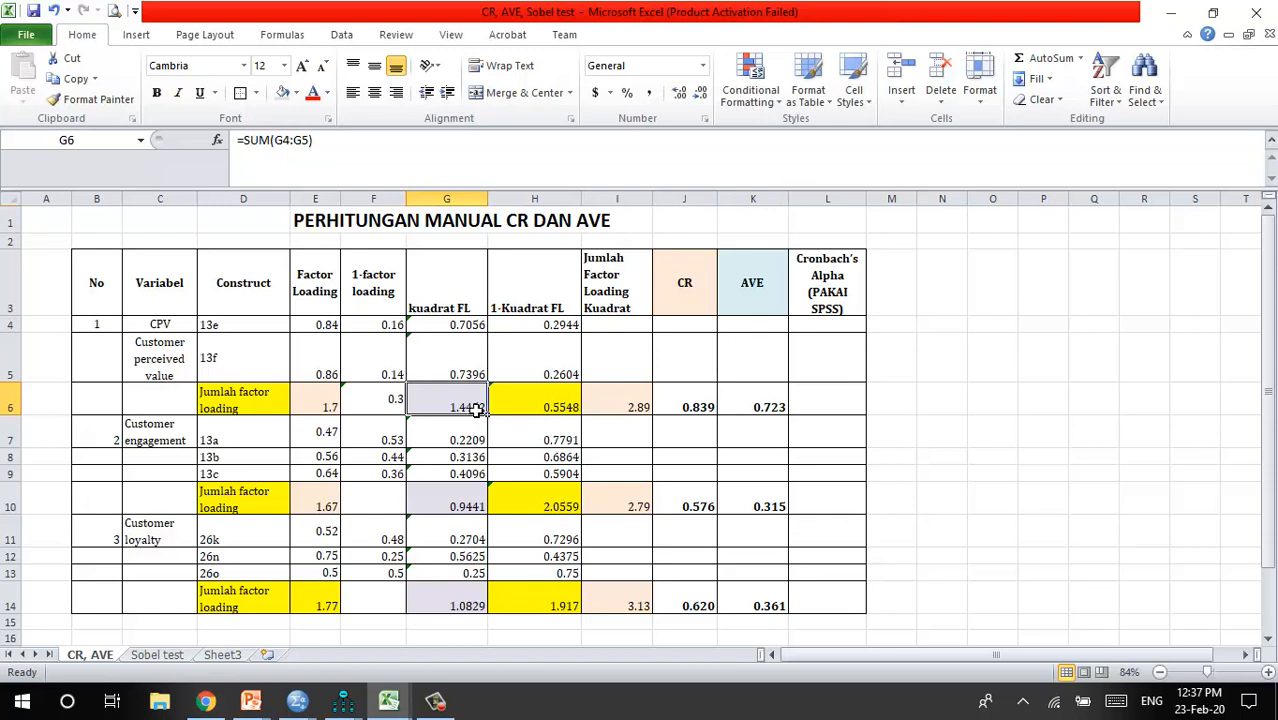
left_click(772, 414)
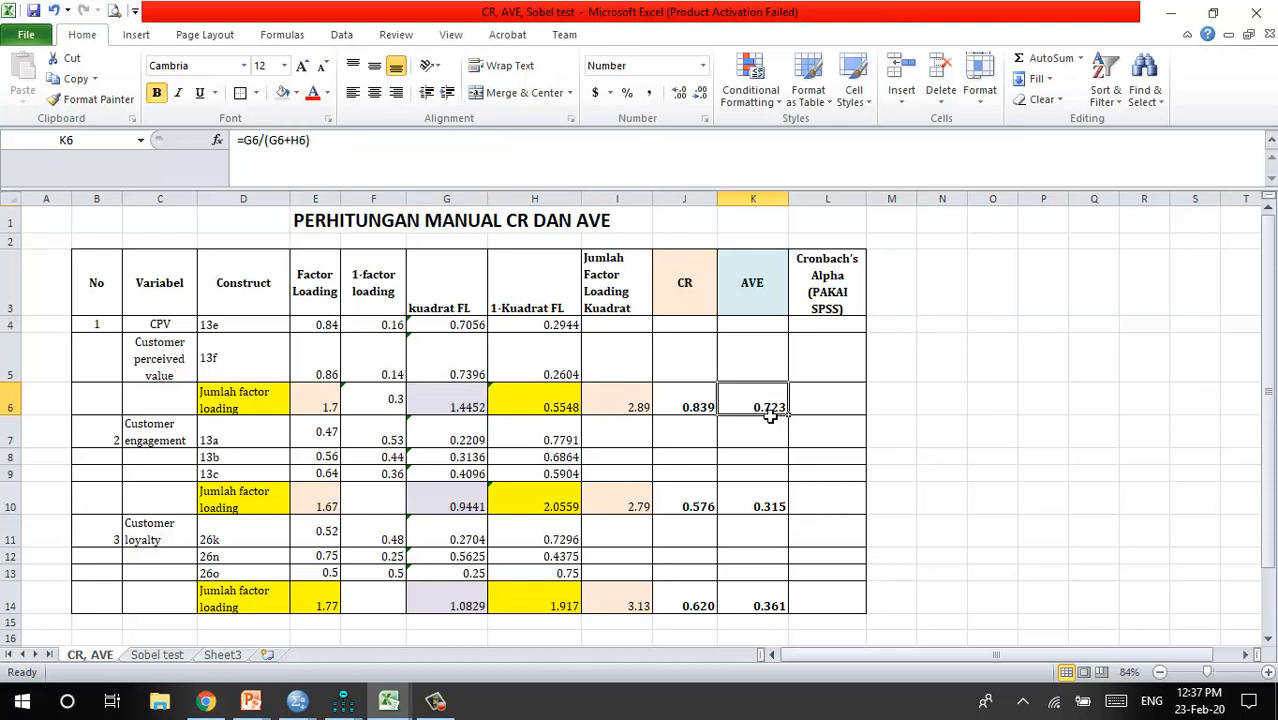
left_click(560, 408)
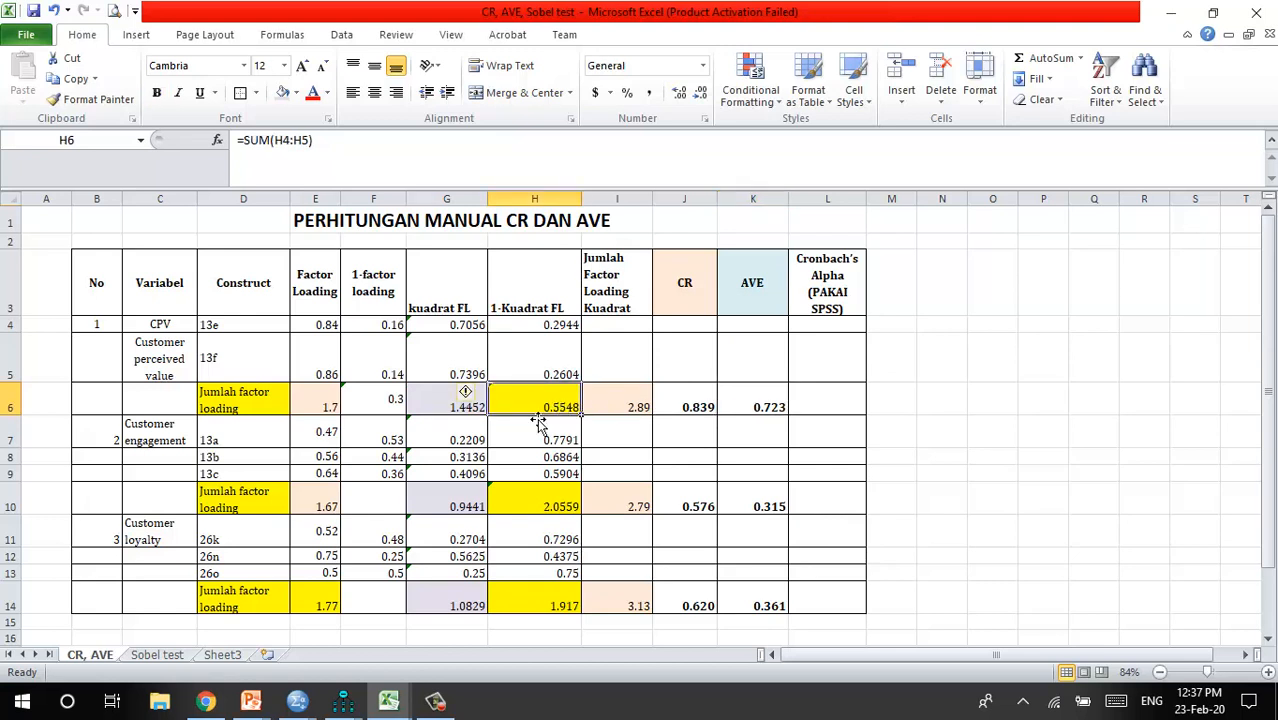
left_click(778, 418)
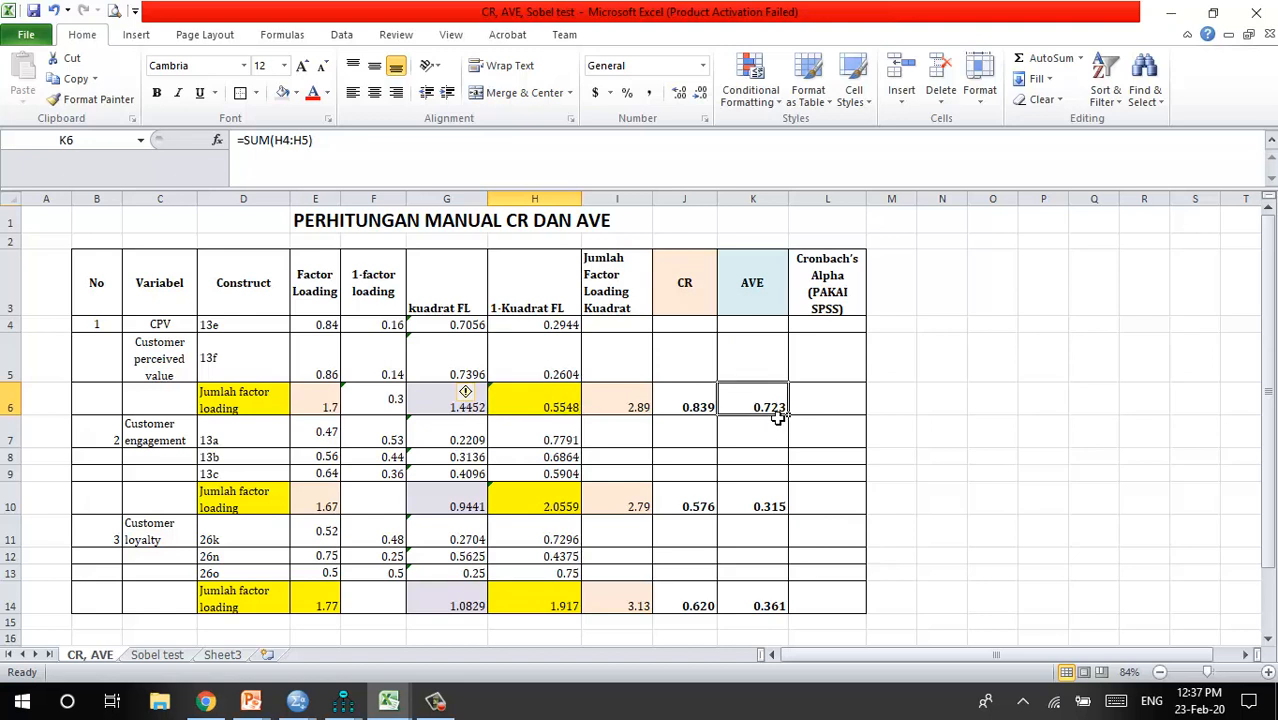
Examine how the CPV CR in J6 is built from the squared sum of loadings in I6 and the error sum in H6
left_click(698, 407)
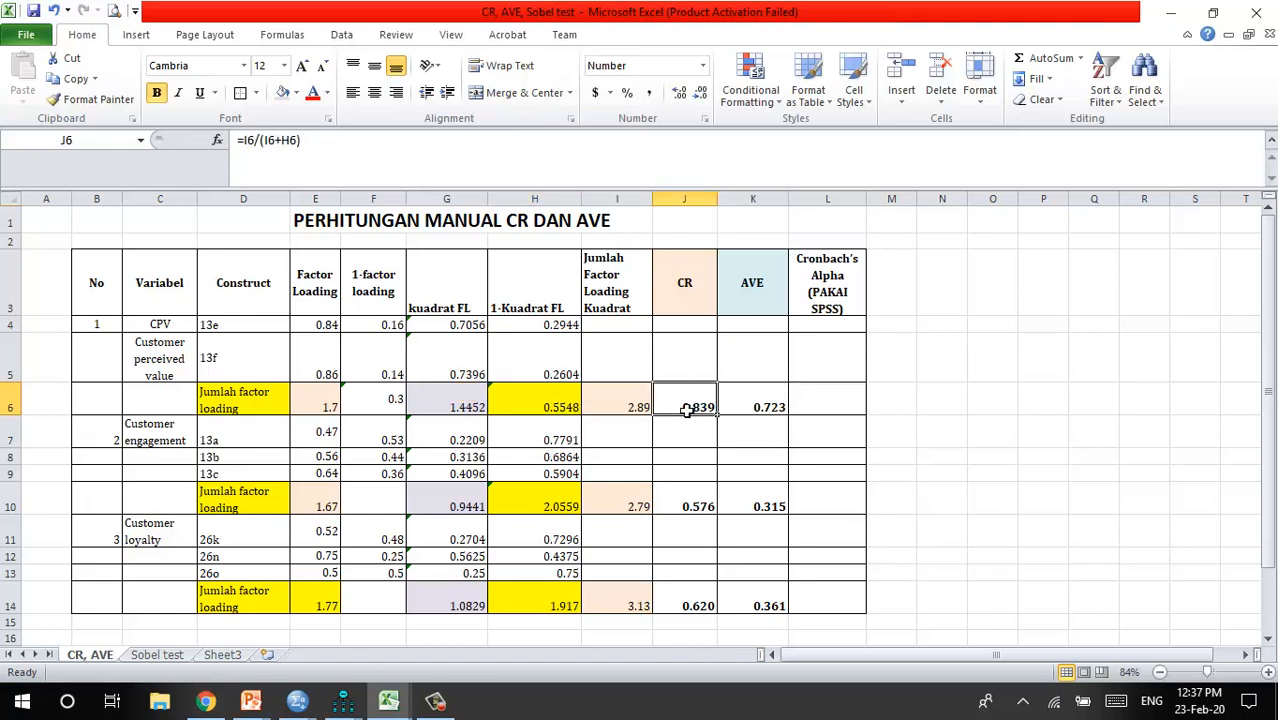
left_click(630, 408)
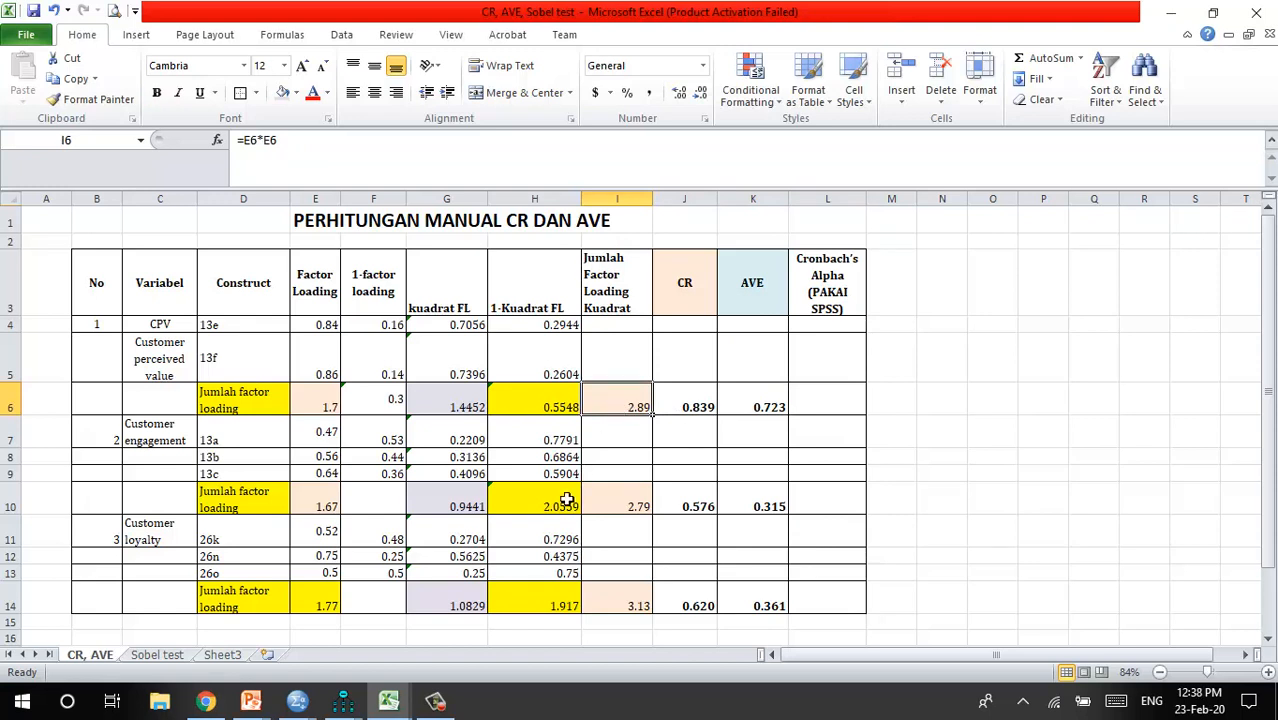
scroll(567, 499, "down", 1)
scroll(561, 503, "up", 1)
left_click(700, 410)
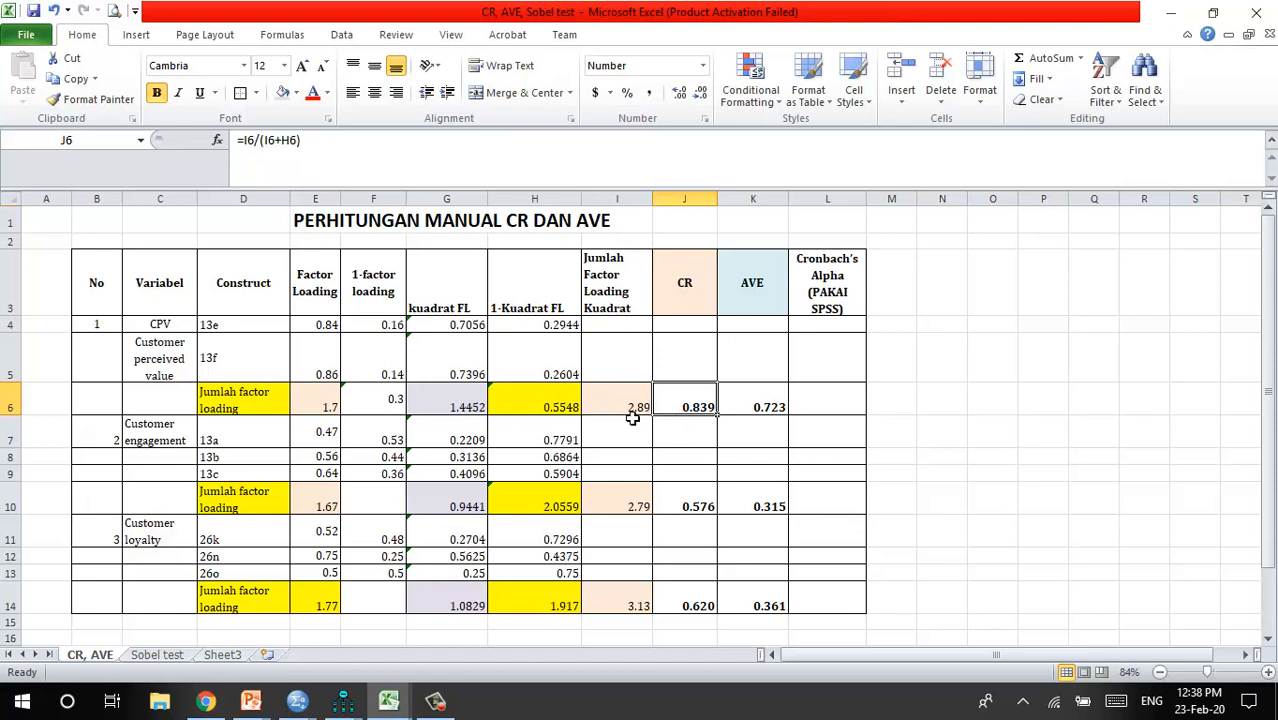
left_click(562, 412)
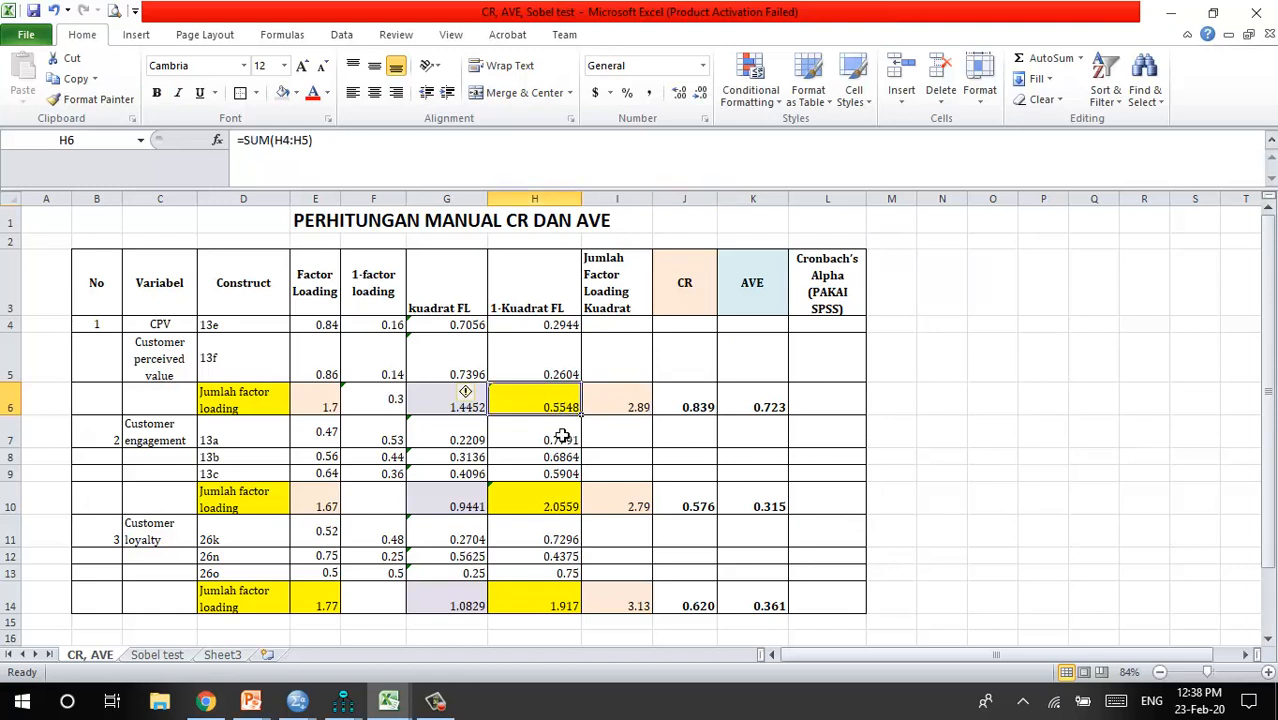
left_click(702, 406)
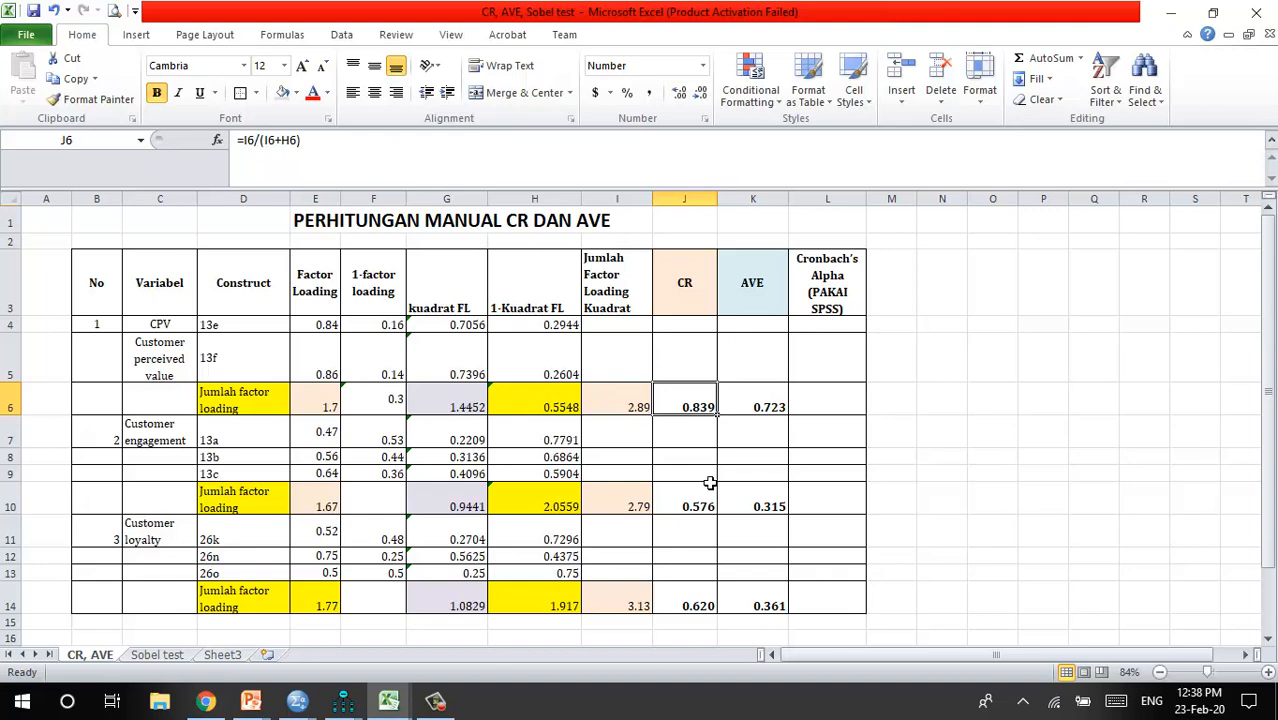
Check the Rel & Val results in the sem_stats workbook, and return to the CR, AVE sheet to review its table and notes
left_click(388, 703)
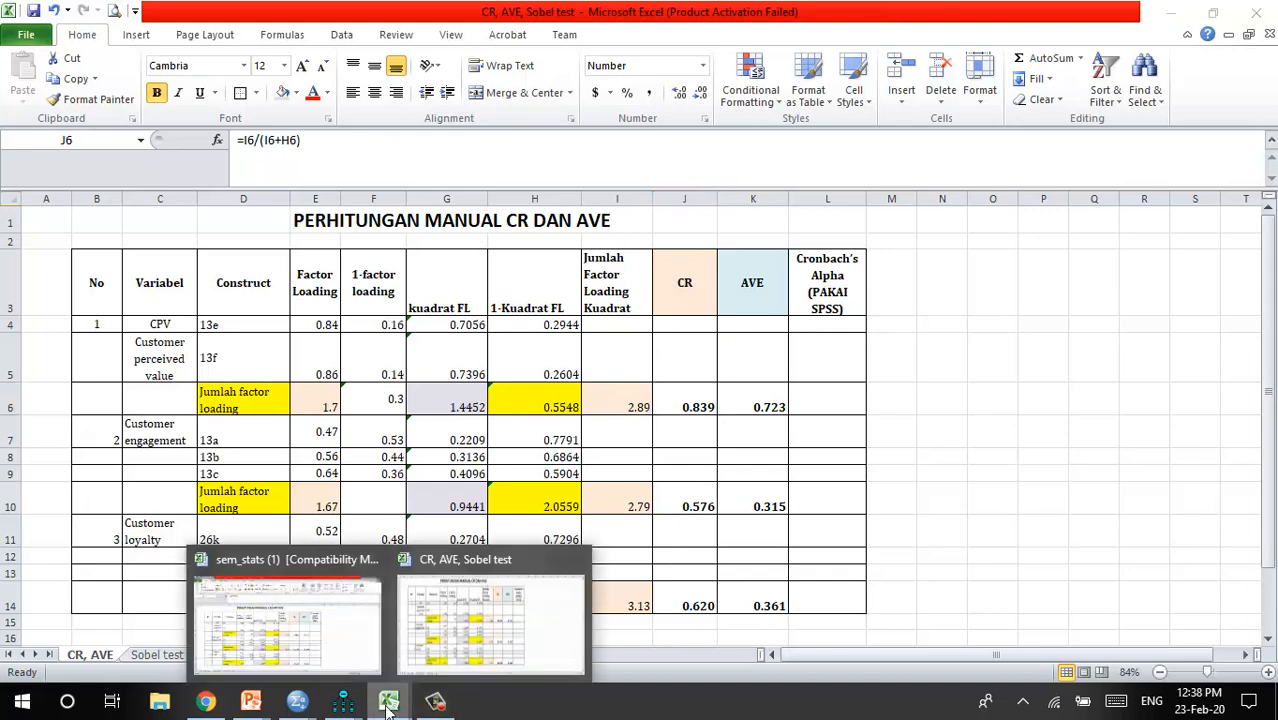
left_click(330, 636)
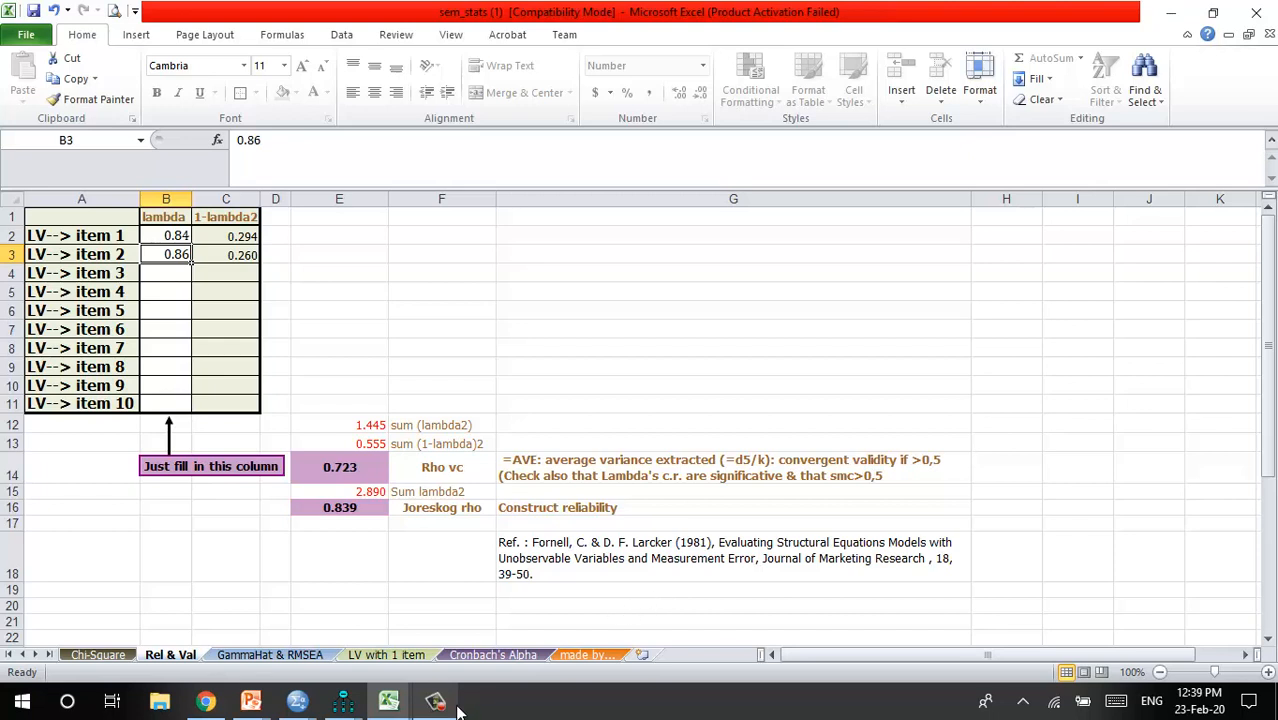
left_click(385, 706)
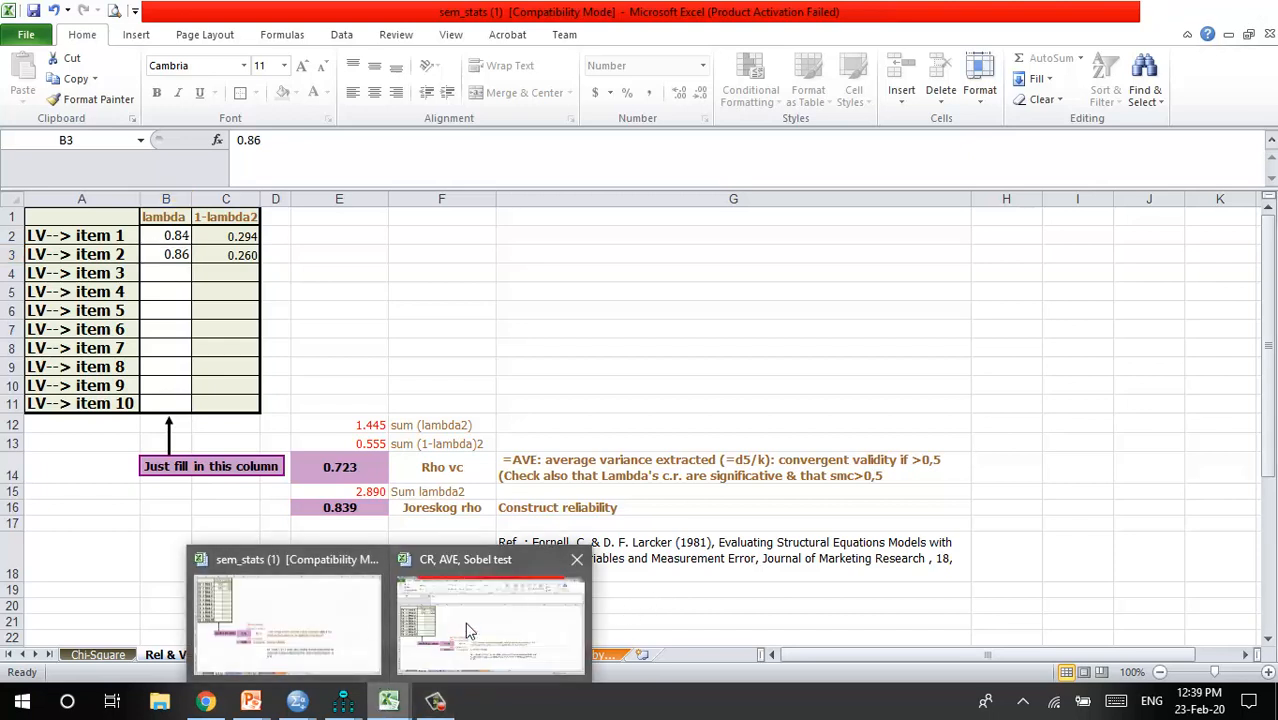
left_click(463, 598)
scroll(590, 440, "down", 2)
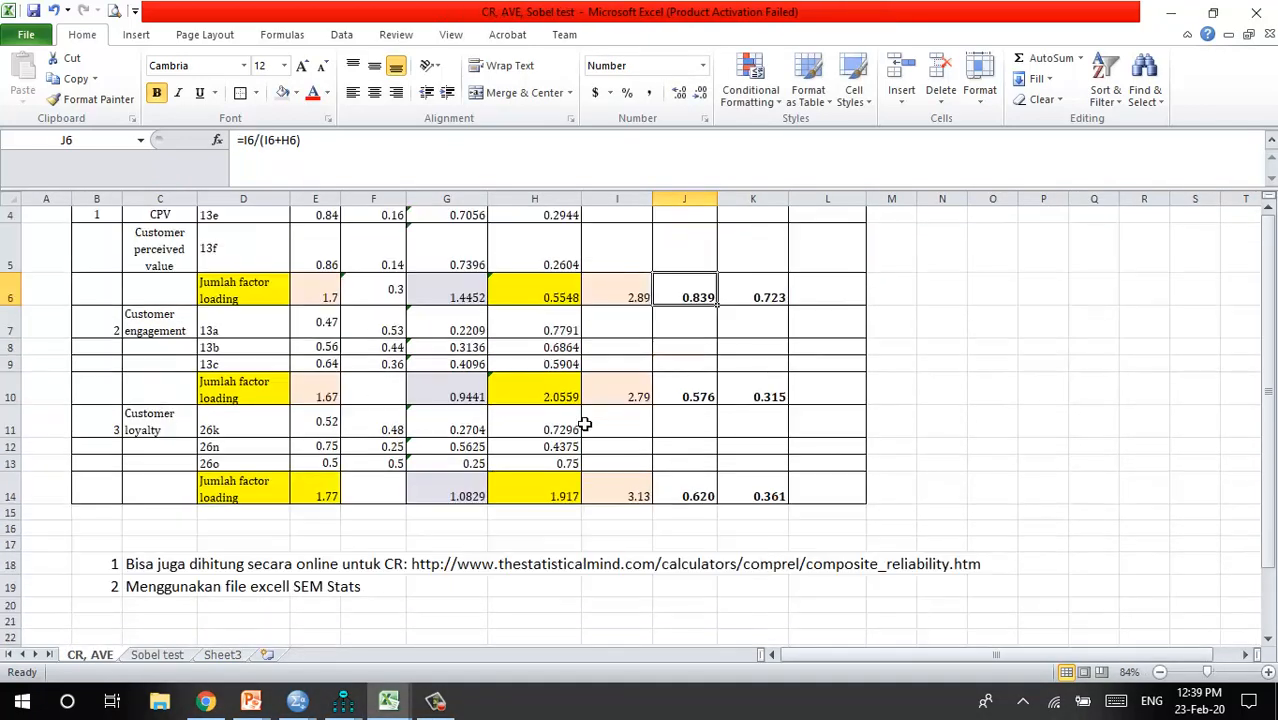
scroll(585, 424, "up", 2)
scroll(585, 424, "down", 2)
scroll(585, 424, "up", 2)
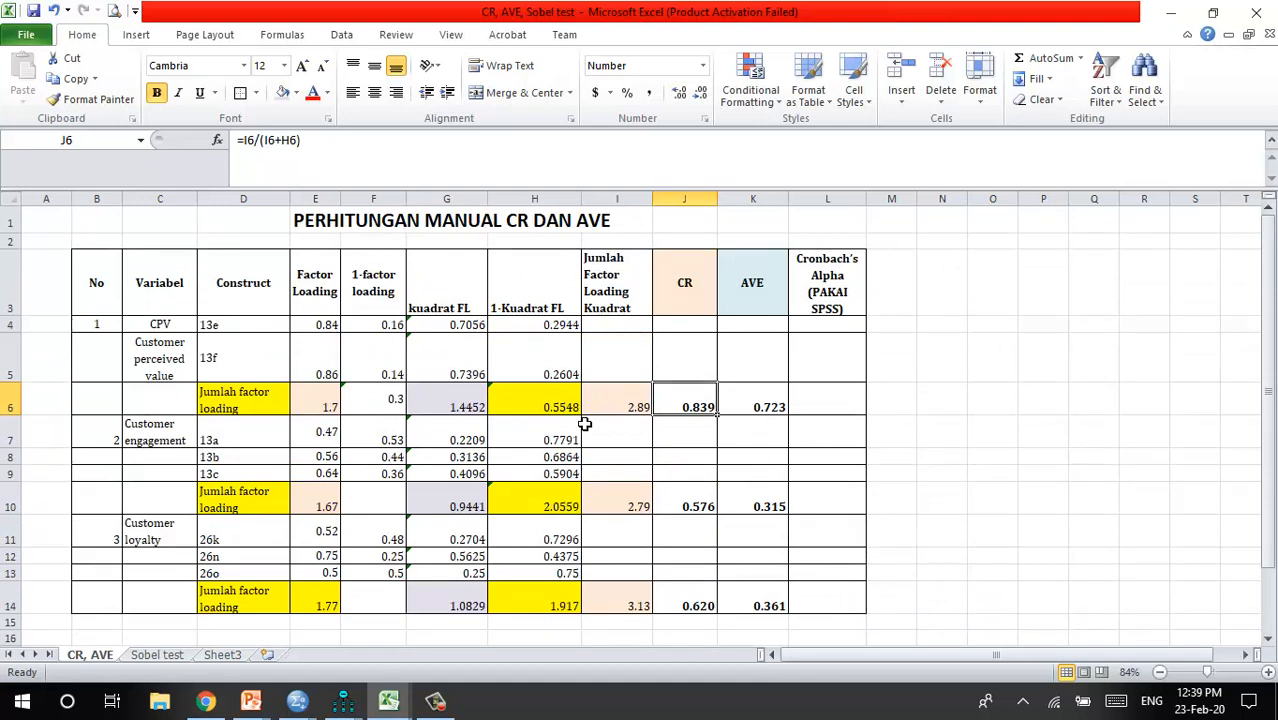
Open the Sobel test sheet and examine the standard errors, the sum in H10 and the Sobel test formula in E12
left_click(156, 657)
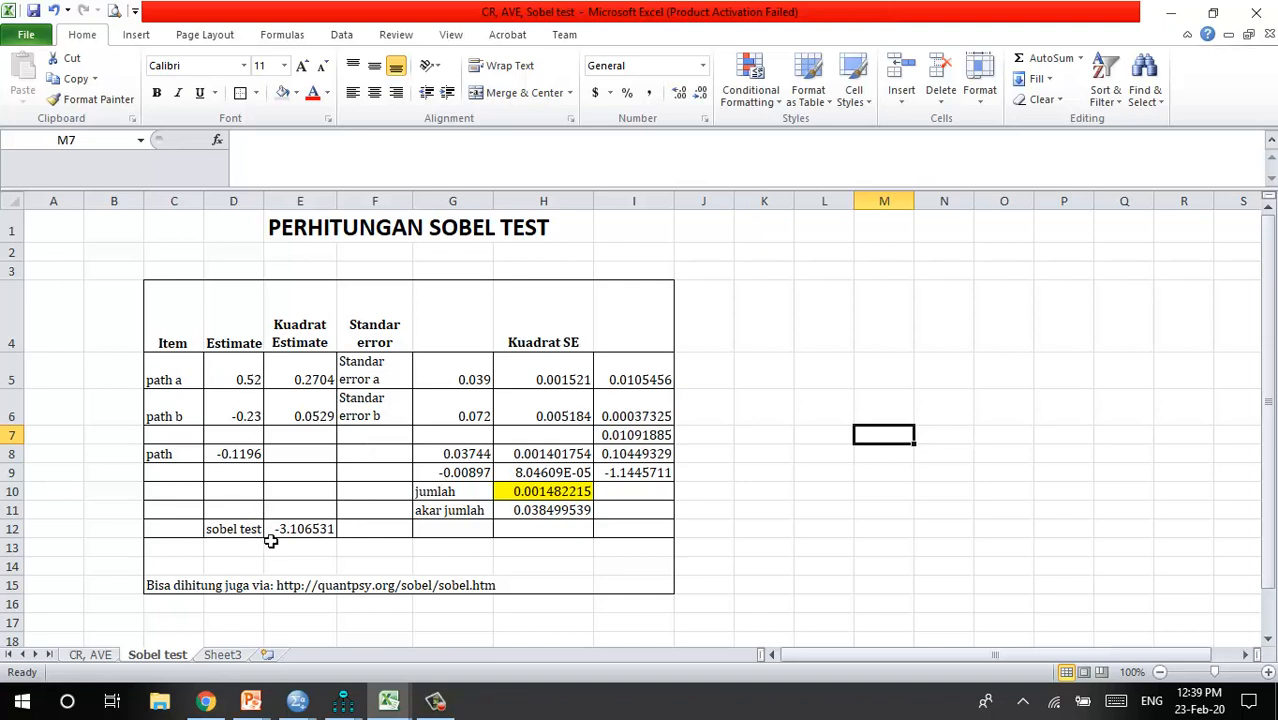
left_click(376, 418)
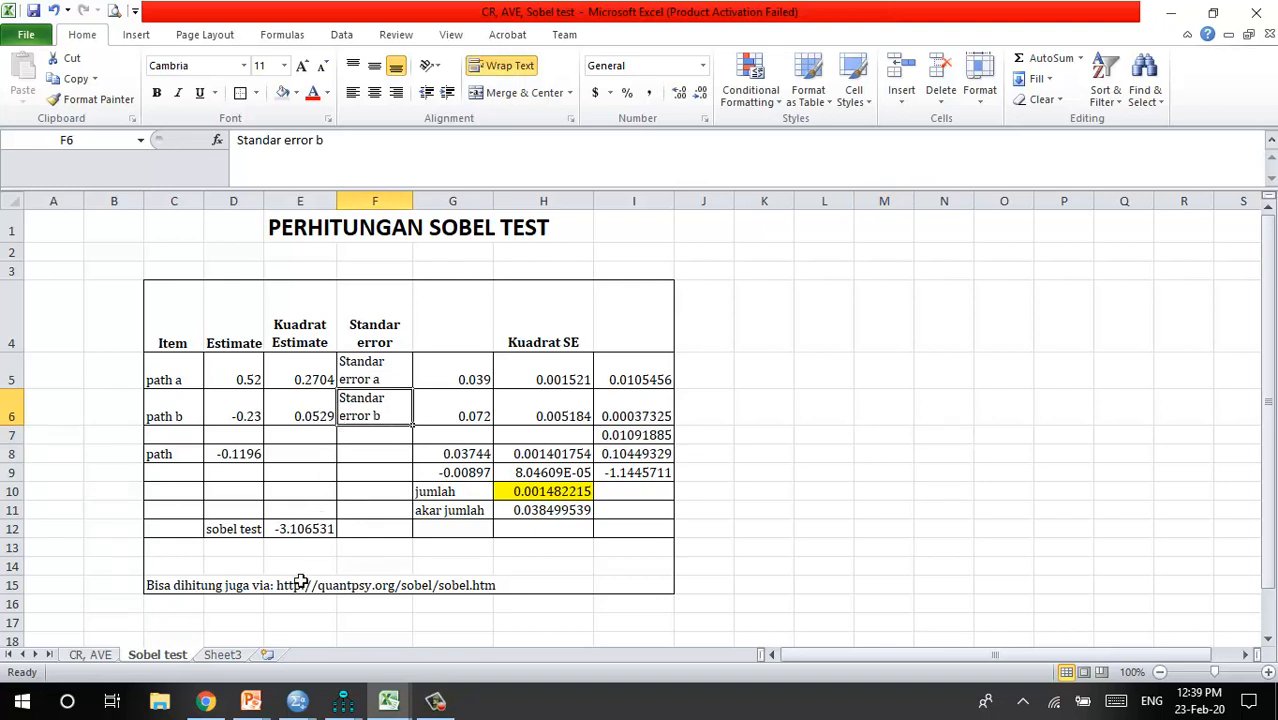
left_click(445, 456)
left_click(470, 382)
left_click(490, 424)
left_click(492, 493)
left_click(556, 494)
left_click(318, 538)
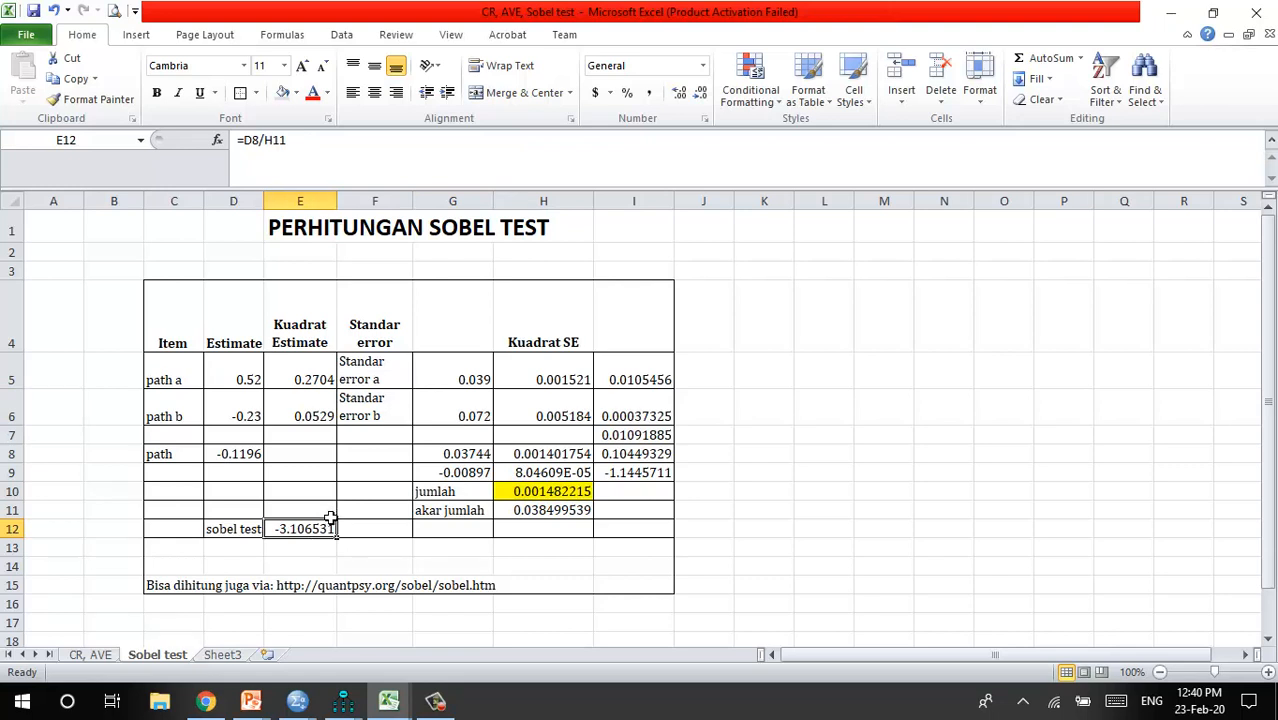
left_click(463, 418)
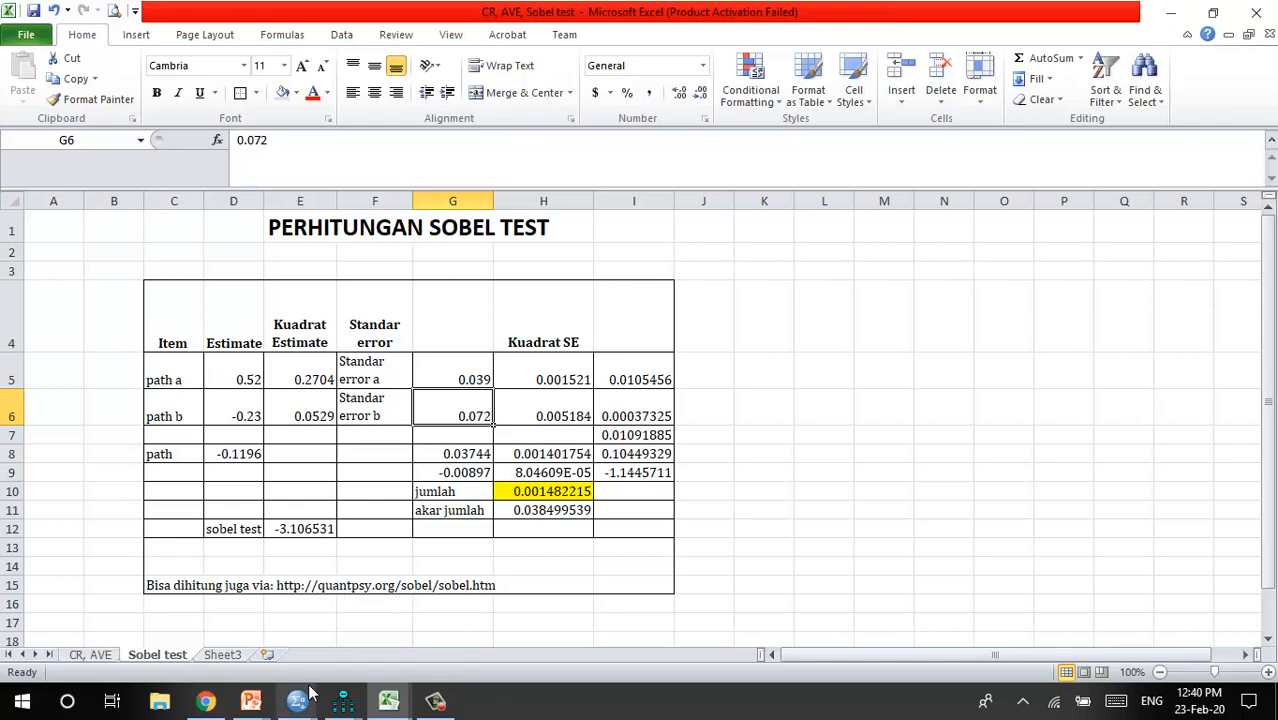
Switch to Chrome and open the quantpsy.org Sobel test calculator from the "sobel test" search results
left_click(210, 703)
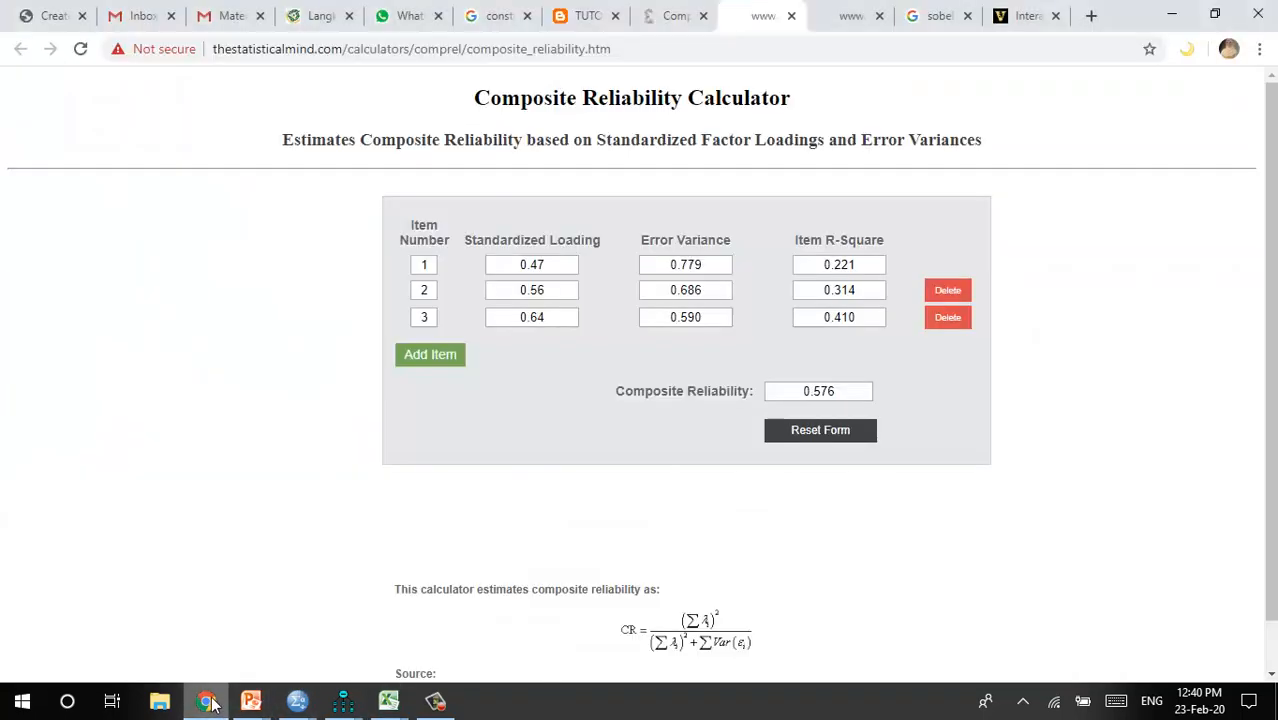
left_click(865, 17)
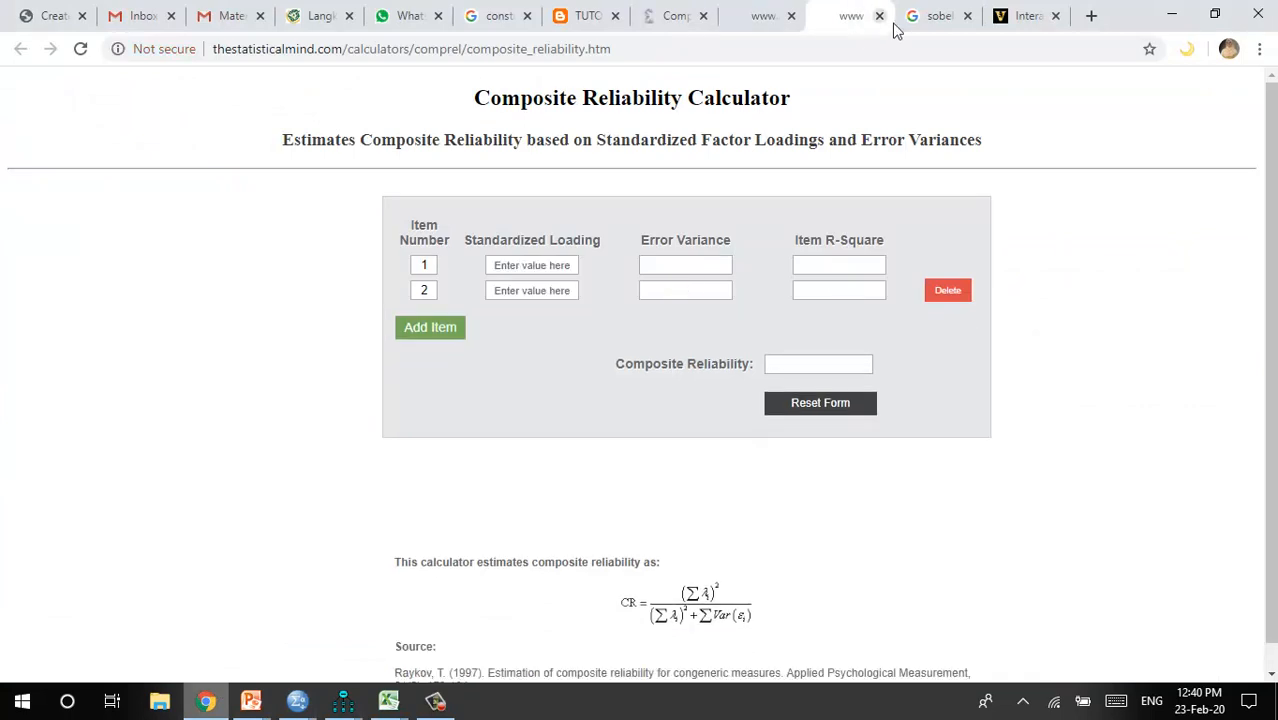
left_click(939, 17)
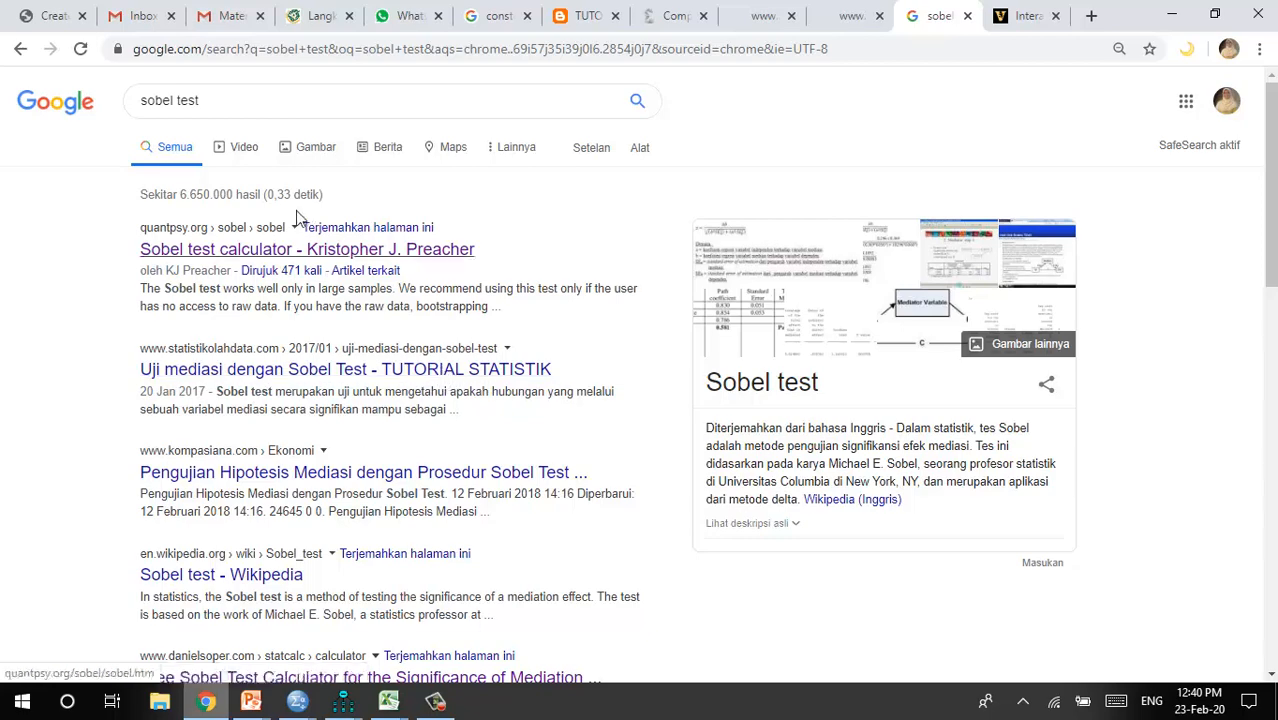
left_click(325, 252)
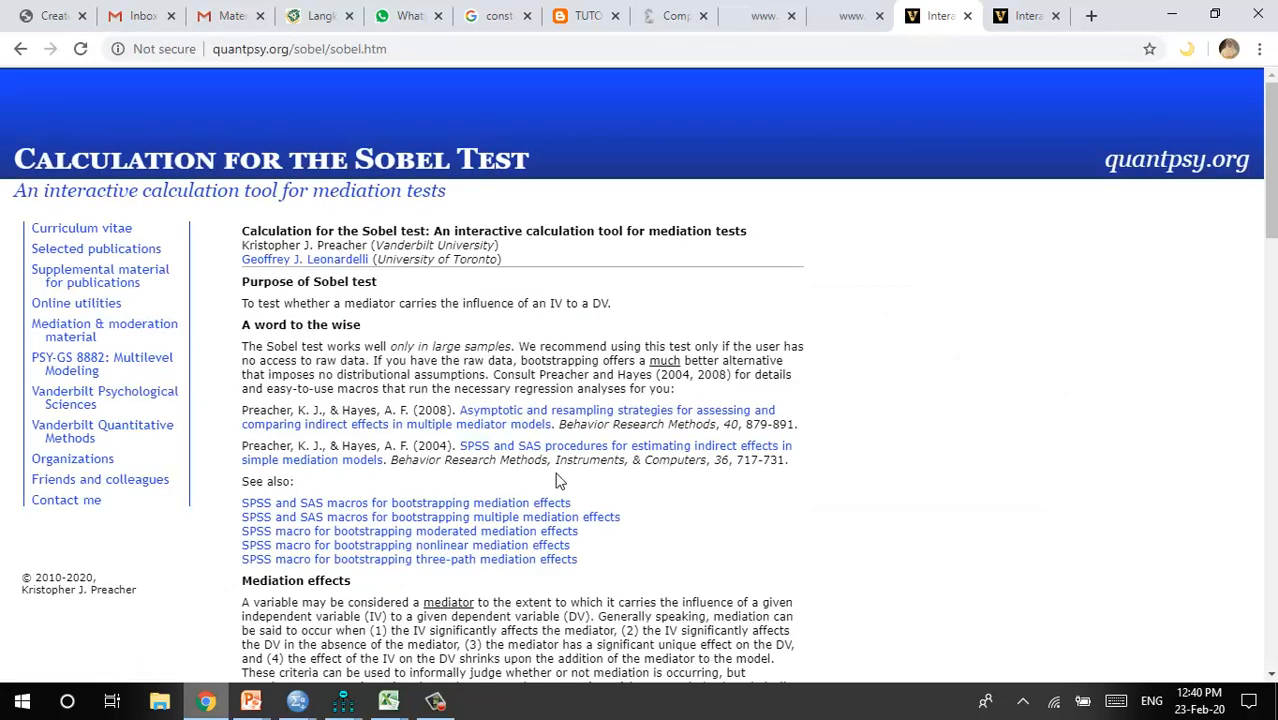
Read the Sobel calculator page's mediation diagram, required inputs, calculation forms, and Sobel, Aroian and Goodman equations
scroll(556, 478, "down", 4)
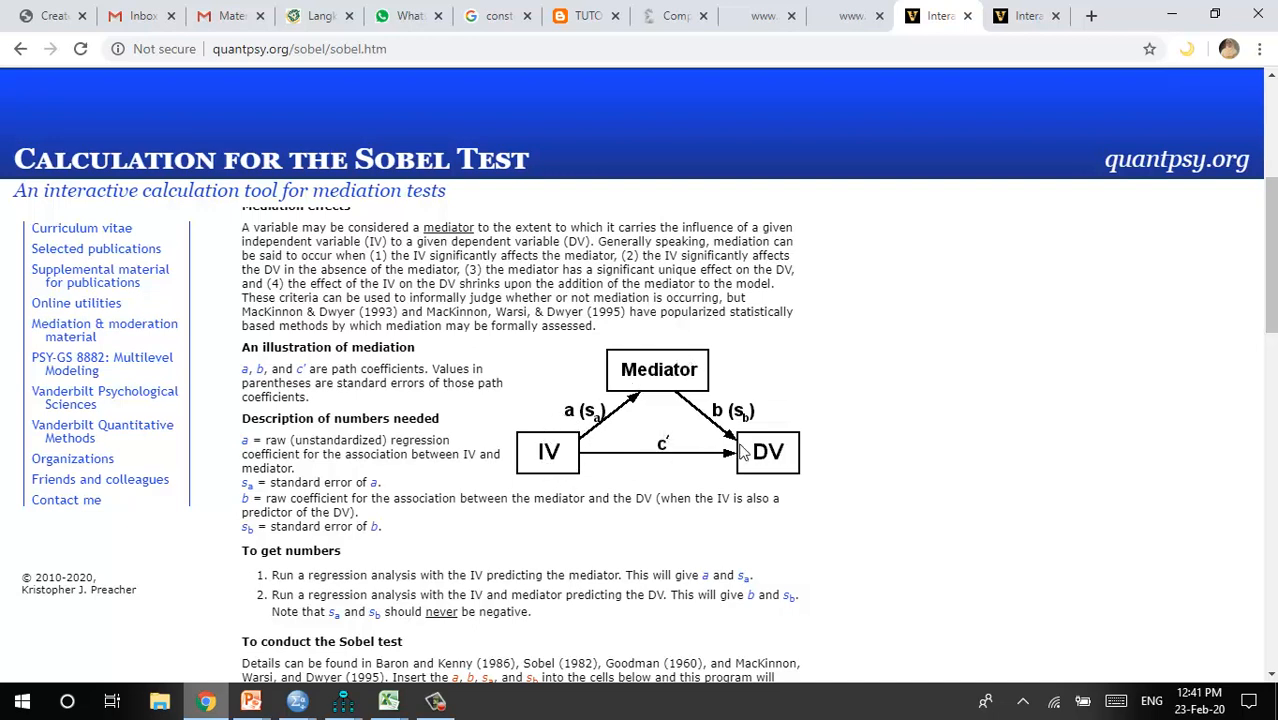
scroll(787, 465, "down", 2)
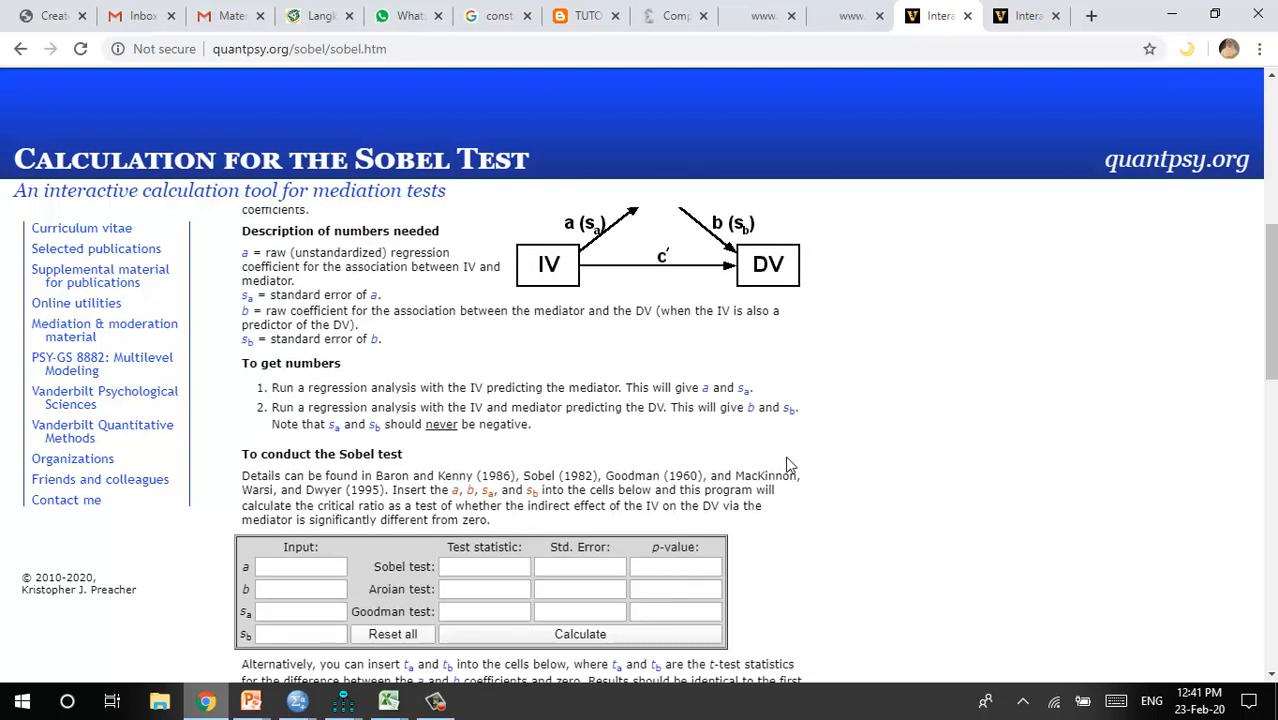
scroll(790, 463, "down", 3)
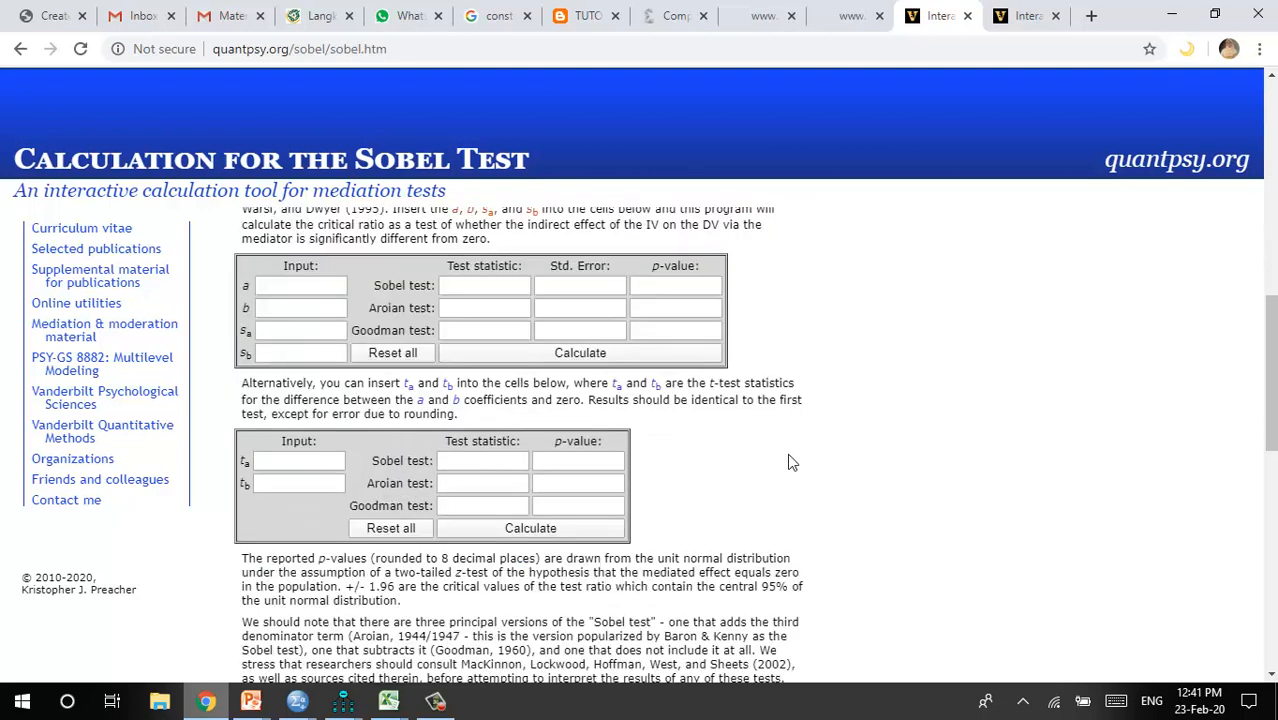
scroll(790, 462, "down", 4)
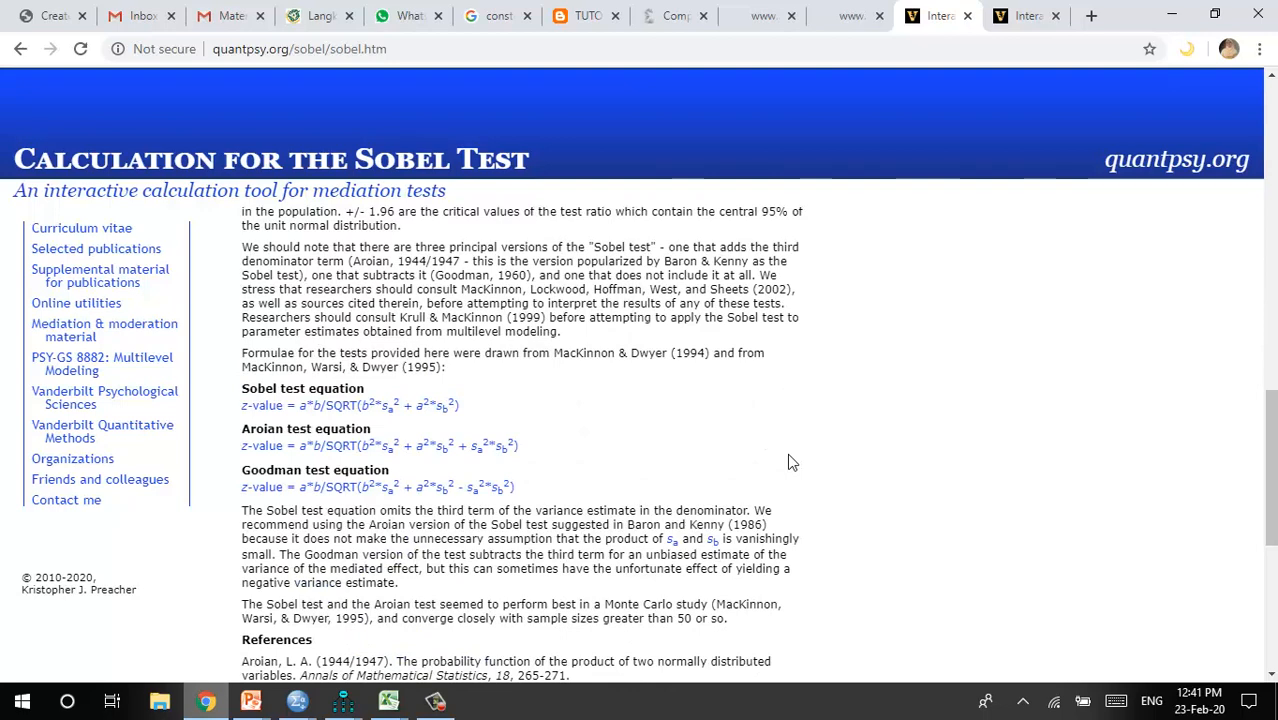
scroll(790, 462, "up", 1)
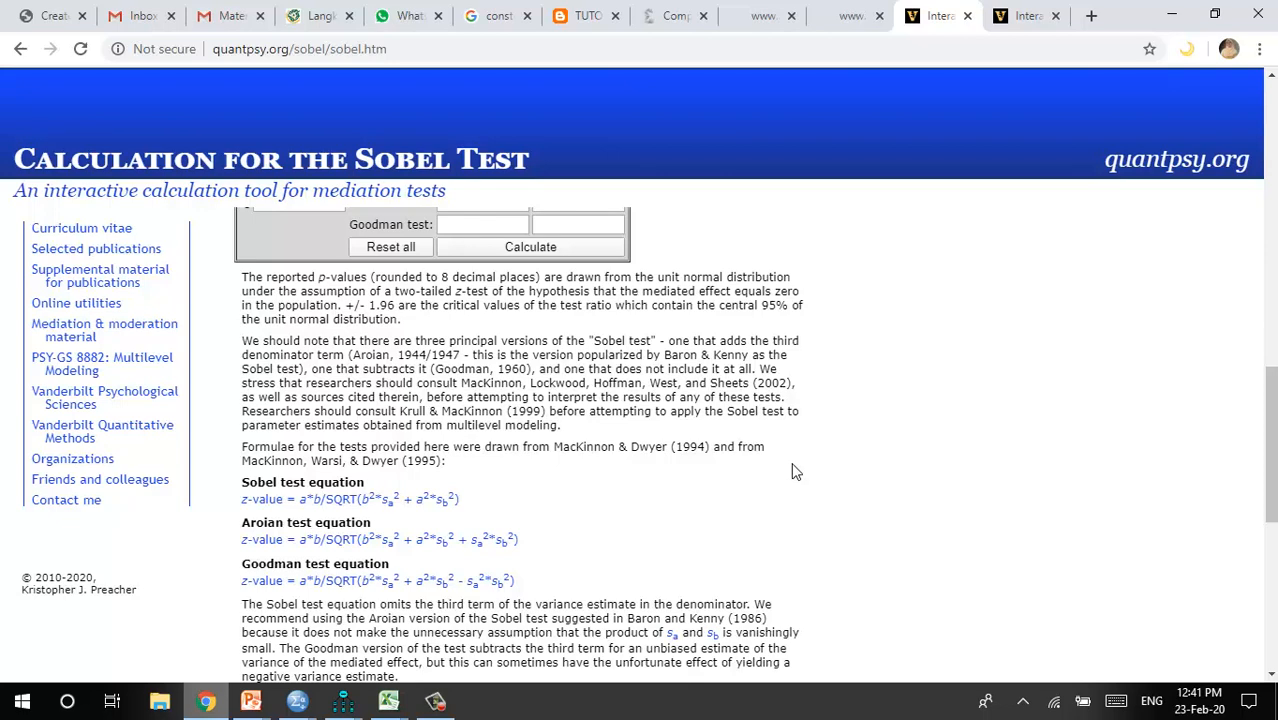
scroll(796, 462, "down", 2)
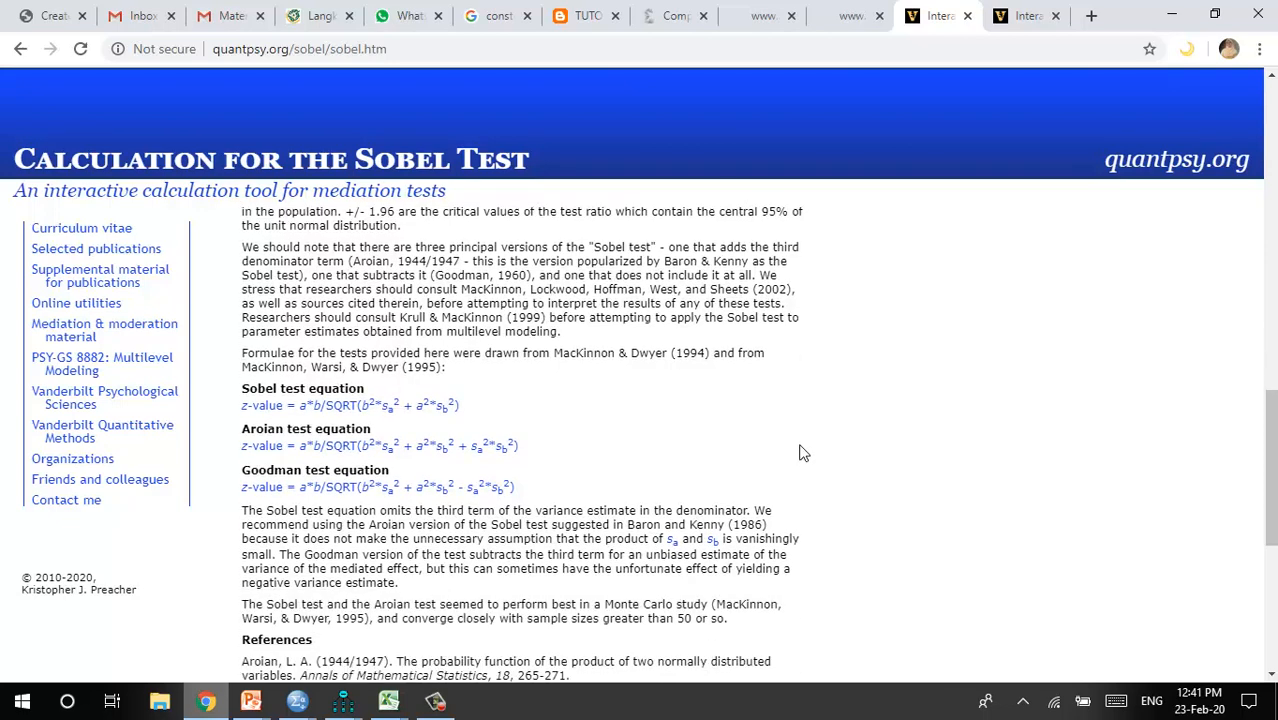
scroll(800, 452, "up", 4)
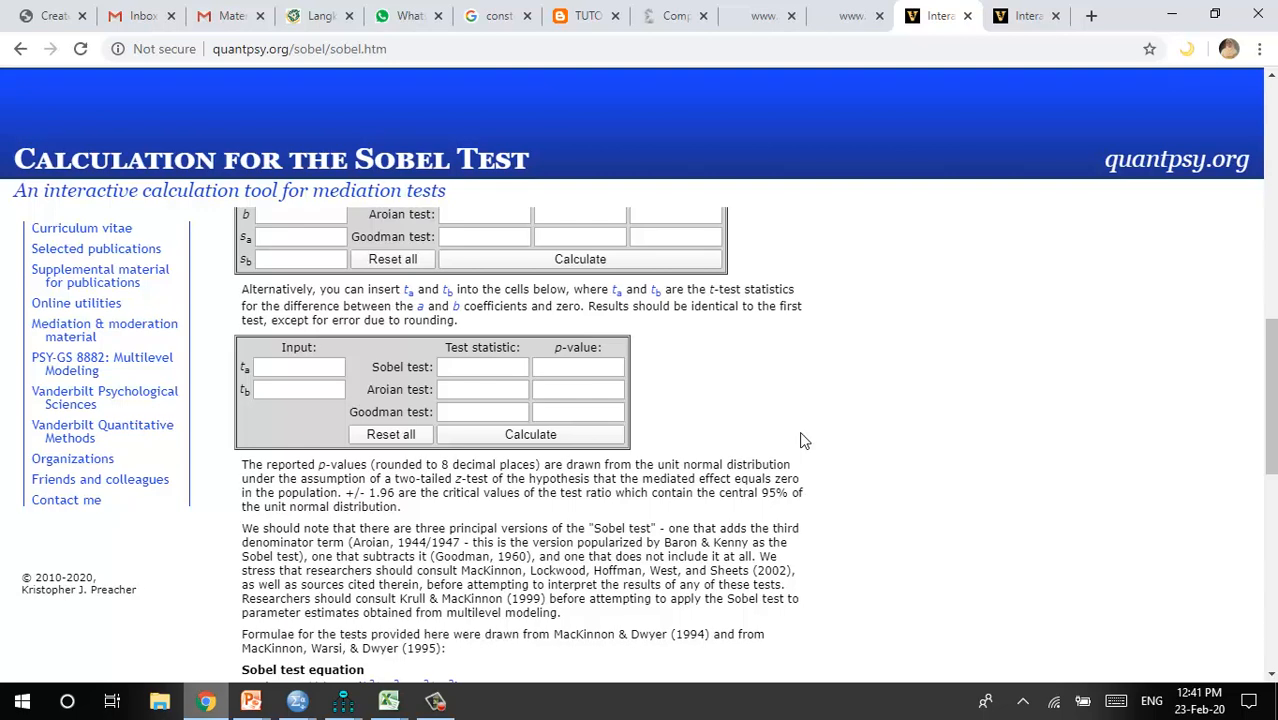
scroll(622, 512, "up", 1)
scroll(622, 512, "up", 2)
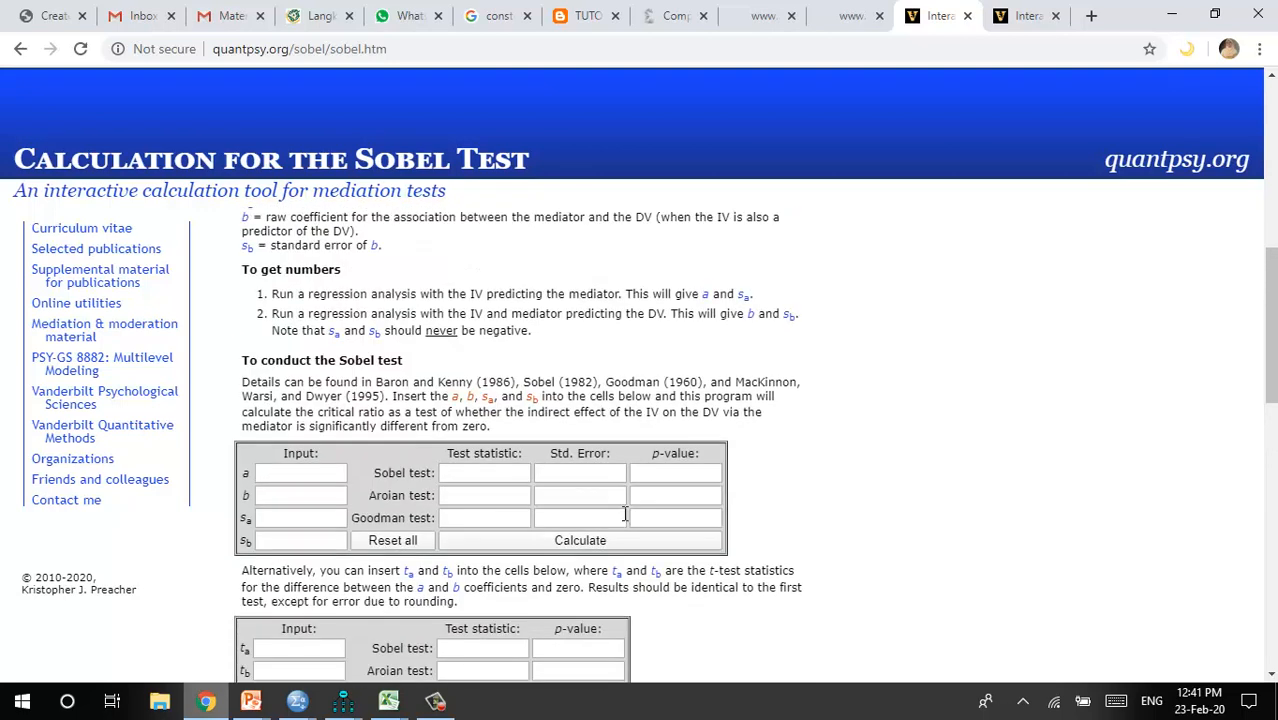
Enter 0.84 for coefficient a and 0.86 for coefficient b in the first Sobel calculator form
left_click(311, 477)
type("0.84")
left_click(289, 497)
type("0.86")
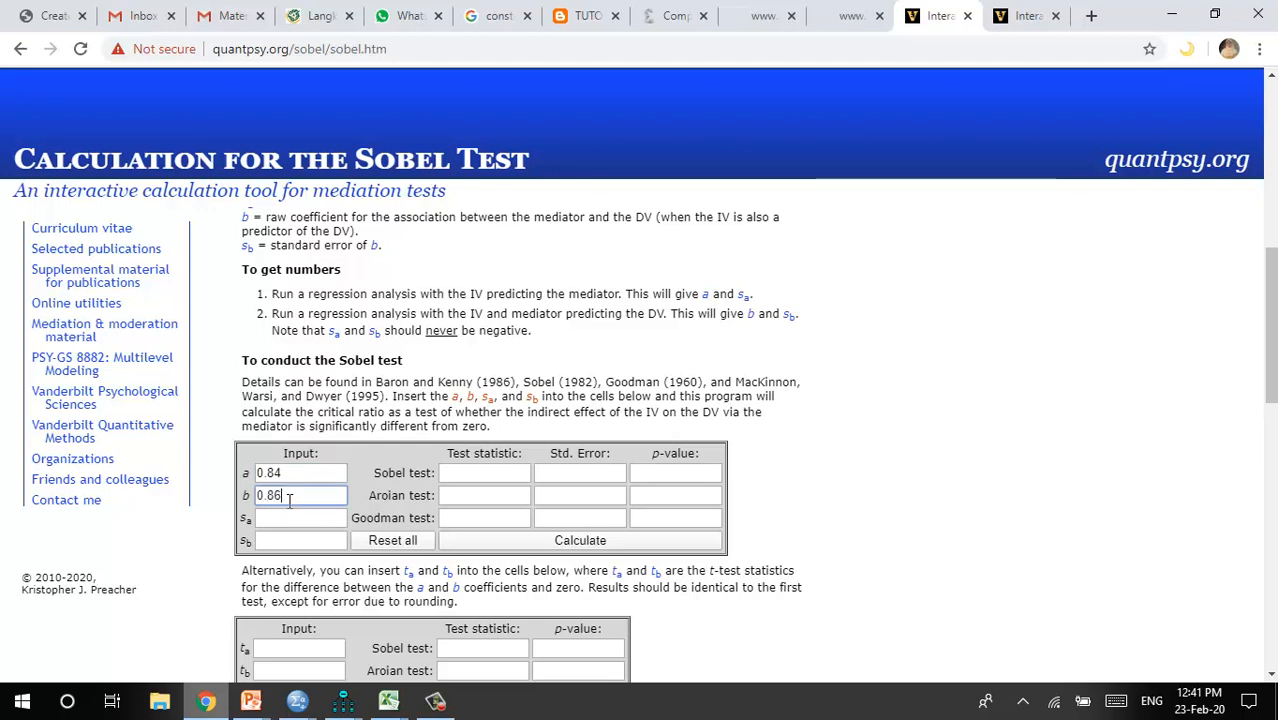
left_click(289, 520)
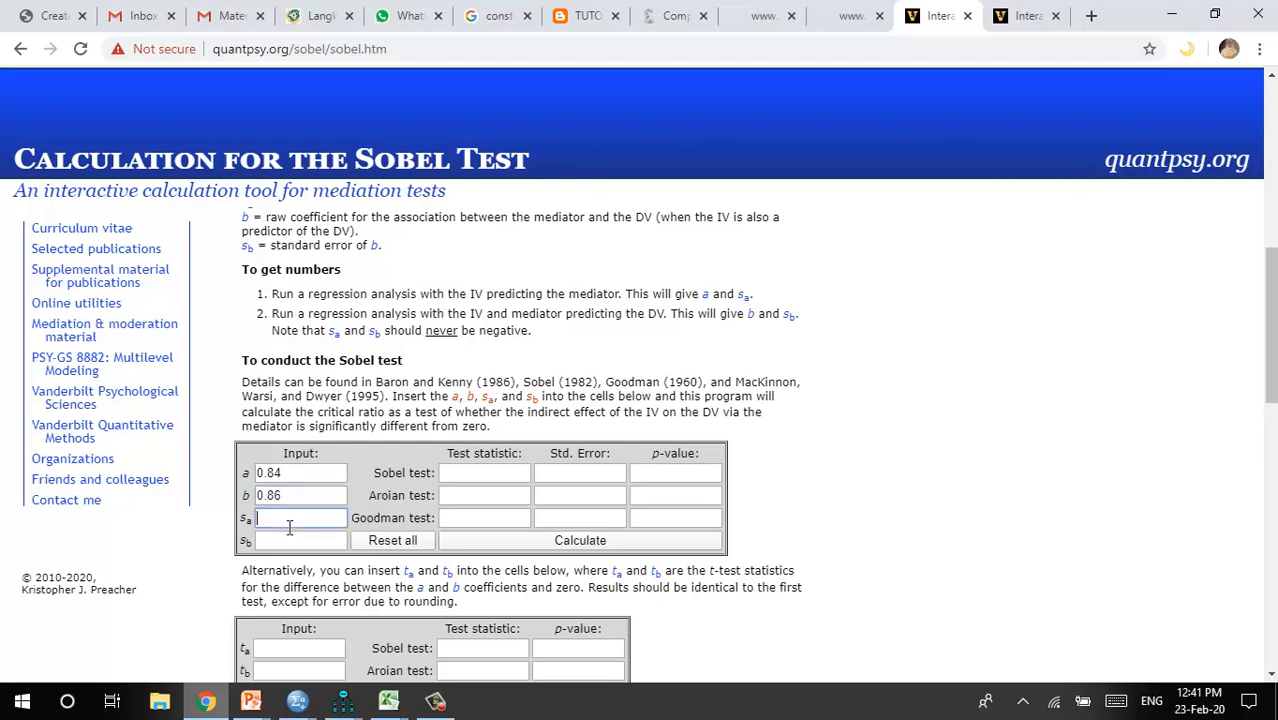
Check the path standard errors on the Sobel test sheet in Excel and return to the Sobel calculator in Chrome
left_click(400, 705)
left_click(445, 645)
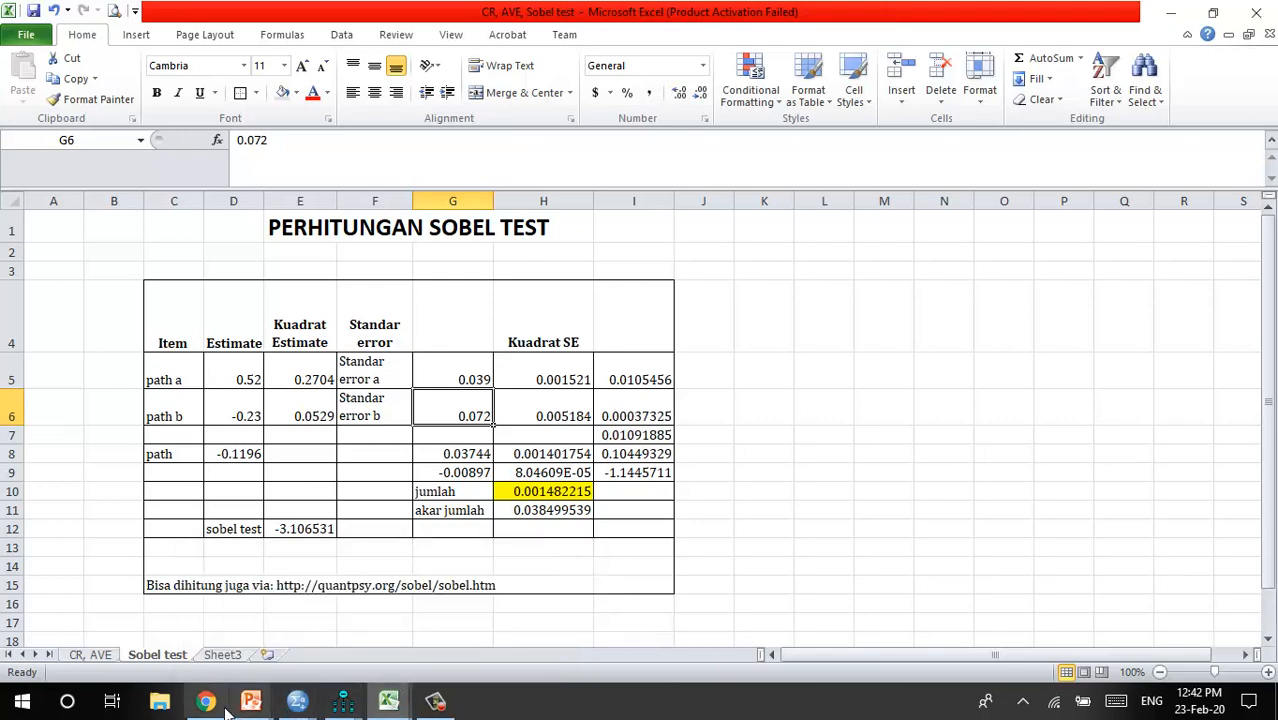
left_click(344, 704)
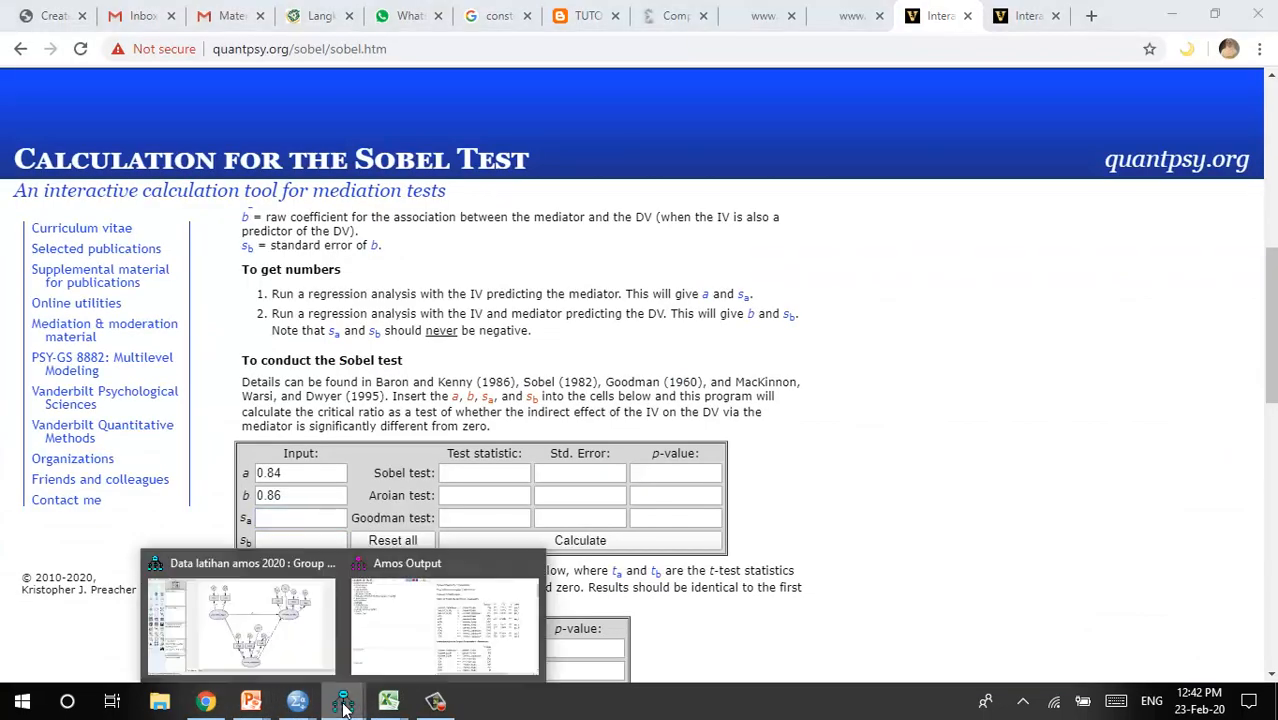
Clear the coefficient a and b values from the first Sobel calculator form
left_click(293, 477)
key("BackSpace")
key("BackSpace")
left_click(311, 497)
key("BackSpace")
key("BackSpace")
key("BackSpace")
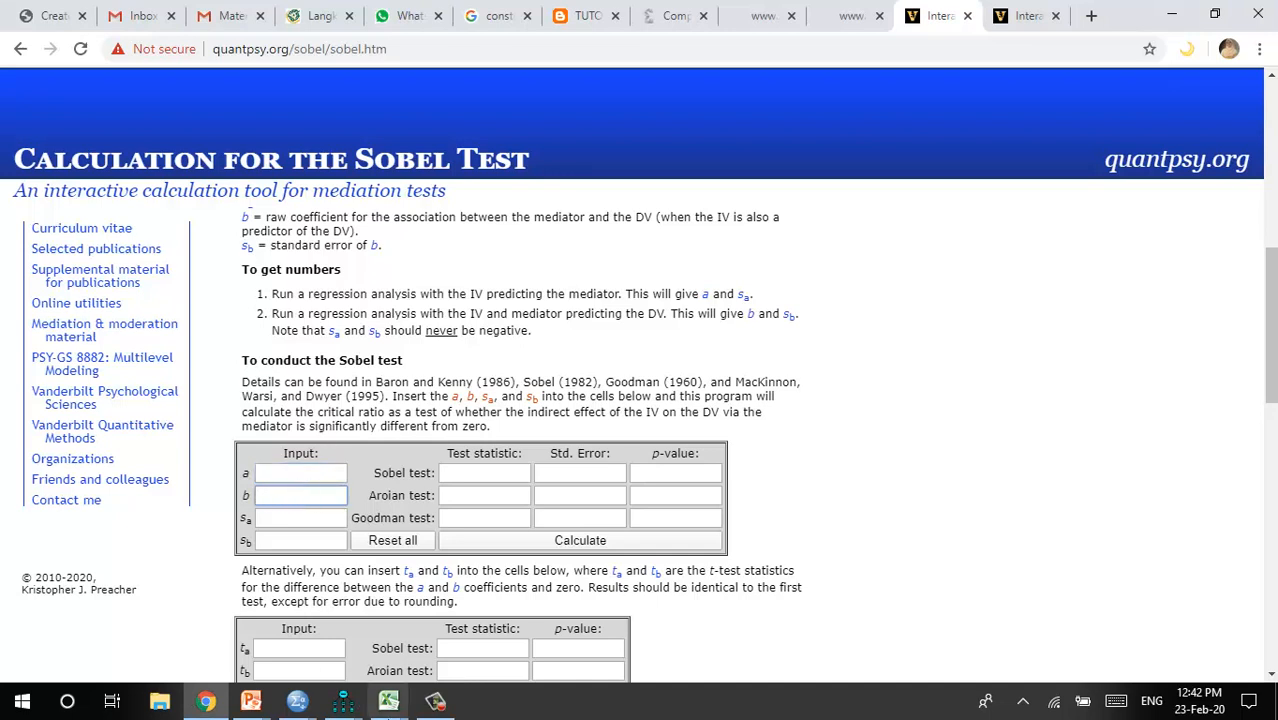
Switch to the Amos path diagram and display its unstandardized estimates
left_click(345, 702)
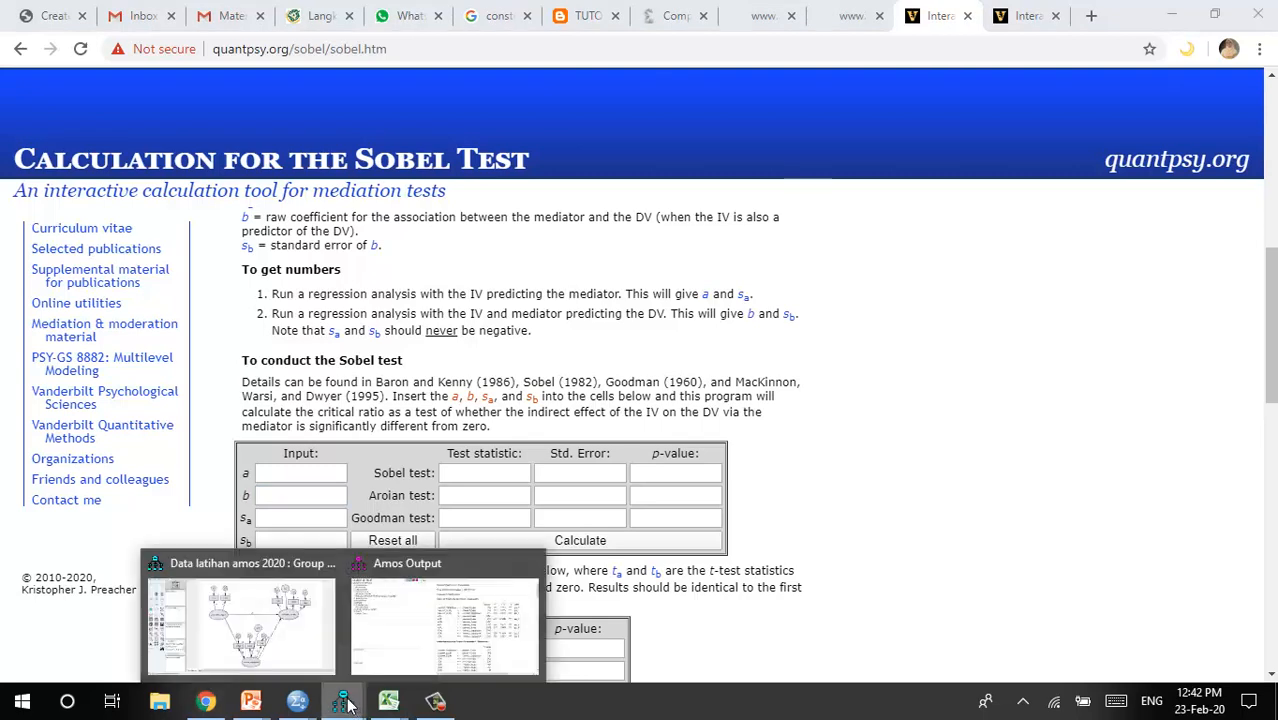
left_click(268, 643)
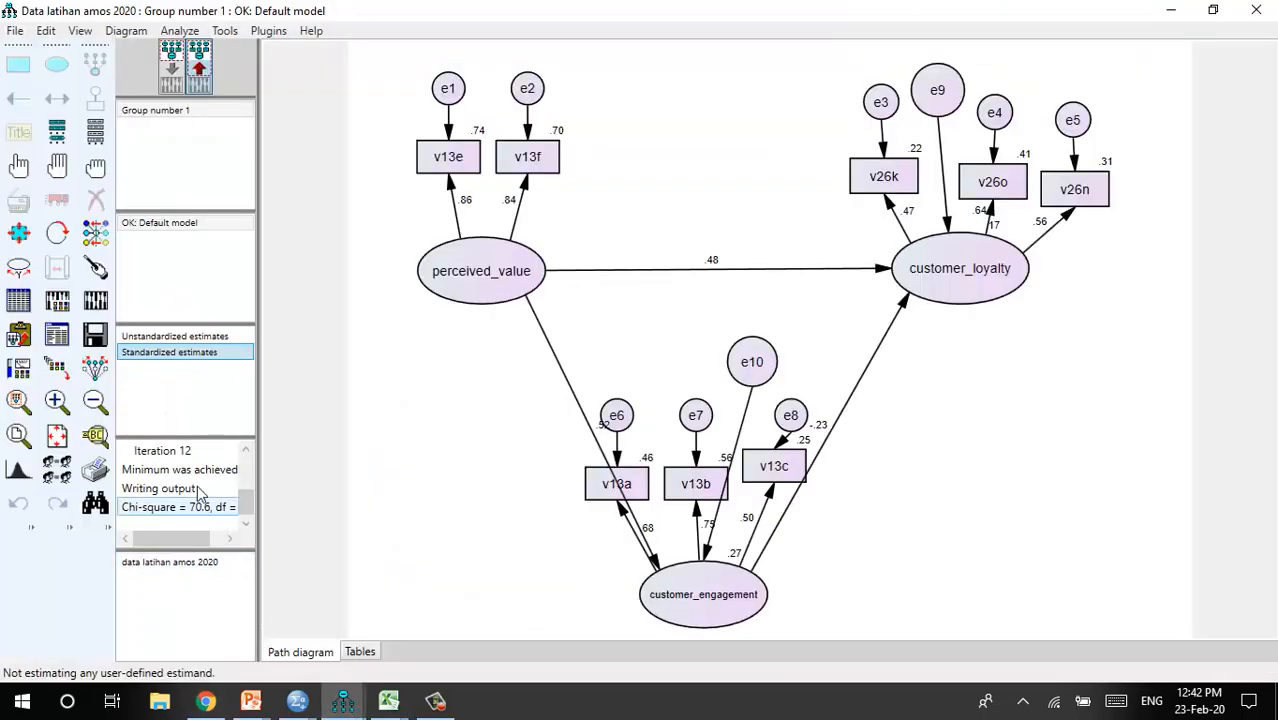
left_click(199, 338)
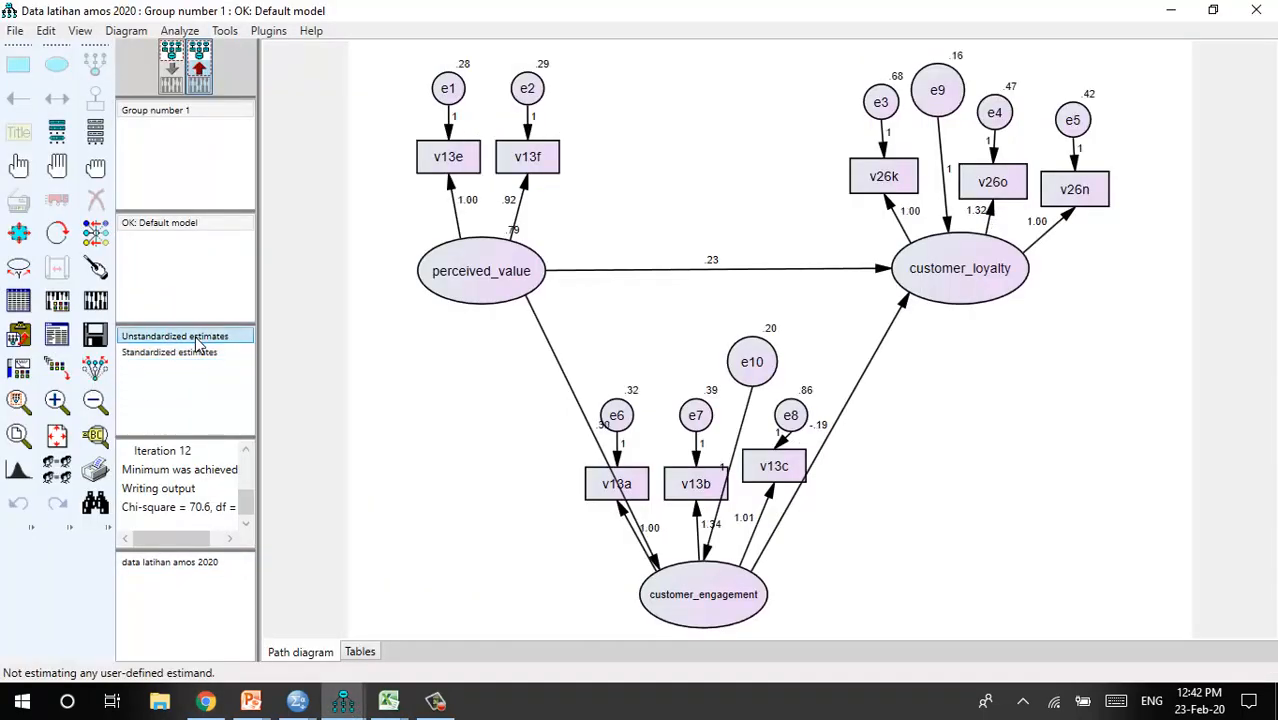
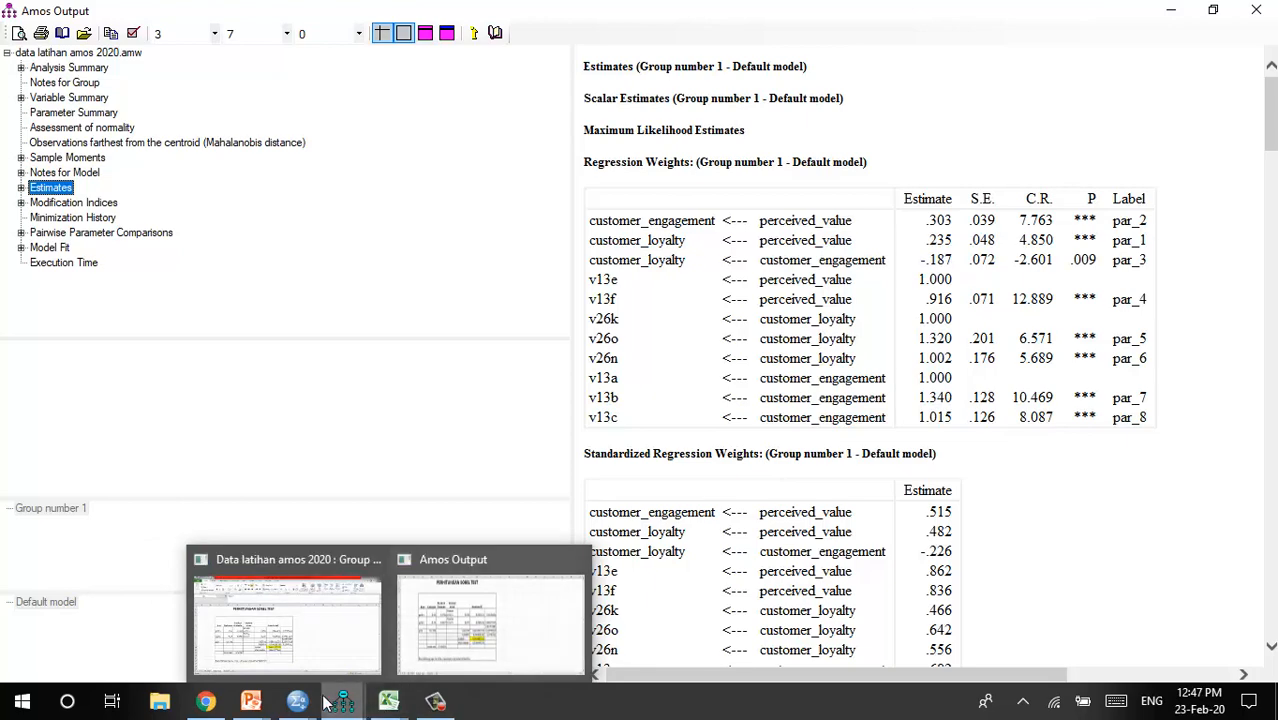
Copy the z formula picture from the Sobel's test slide in PowerPoint and place it beside the calculation table on Excel's Sobel test sheet
mouse_move(254, 705)
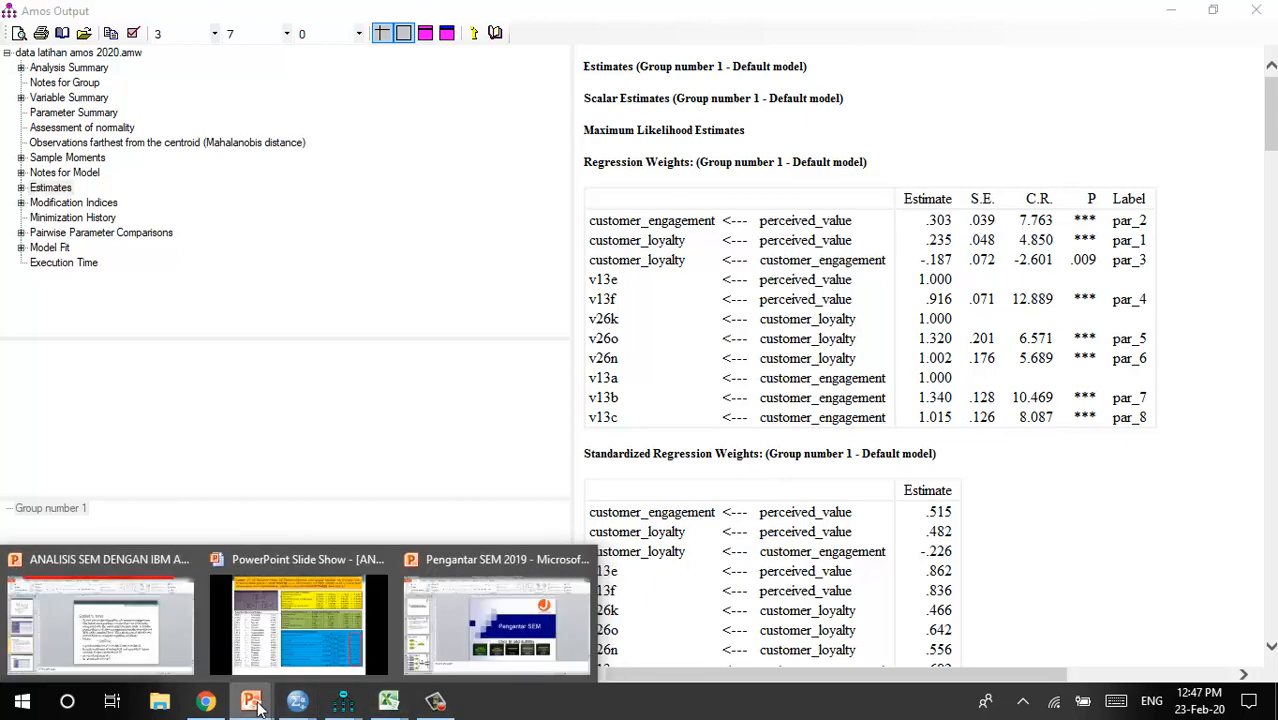
left_click(100, 615)
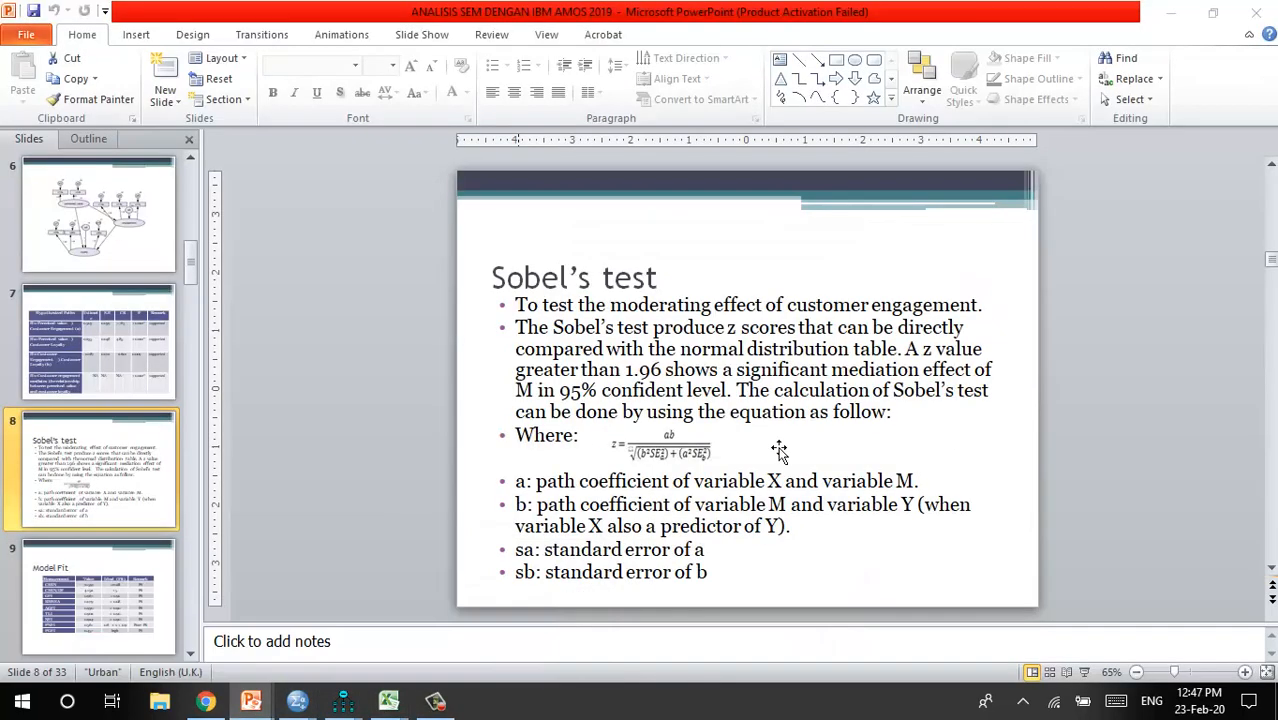
left_click(640, 452)
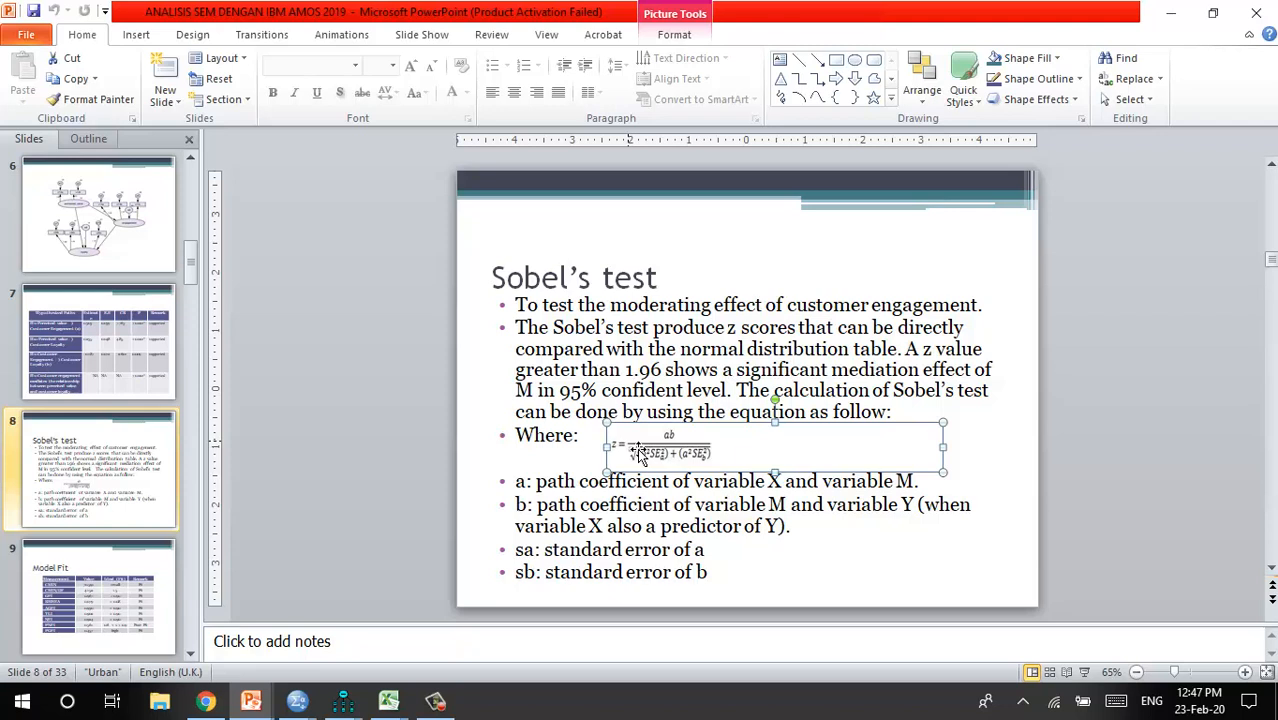
left_click(74, 79)
mouse_move(400, 688)
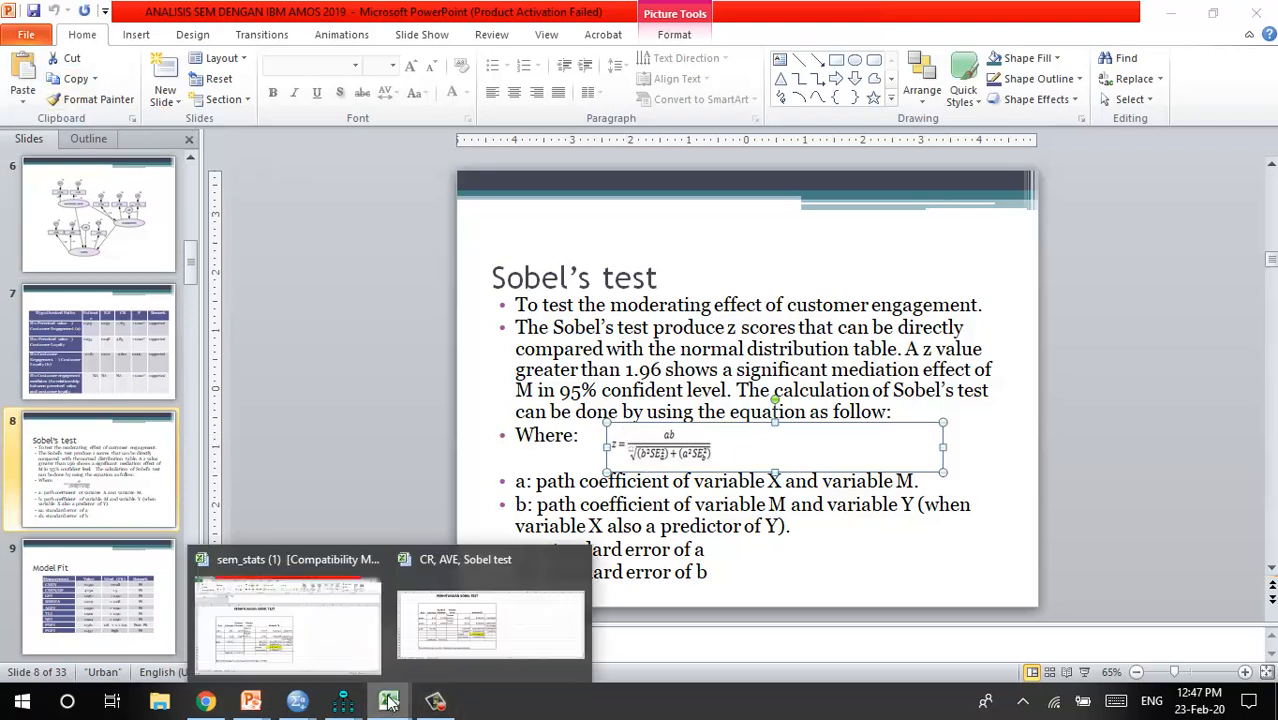
left_click(448, 638)
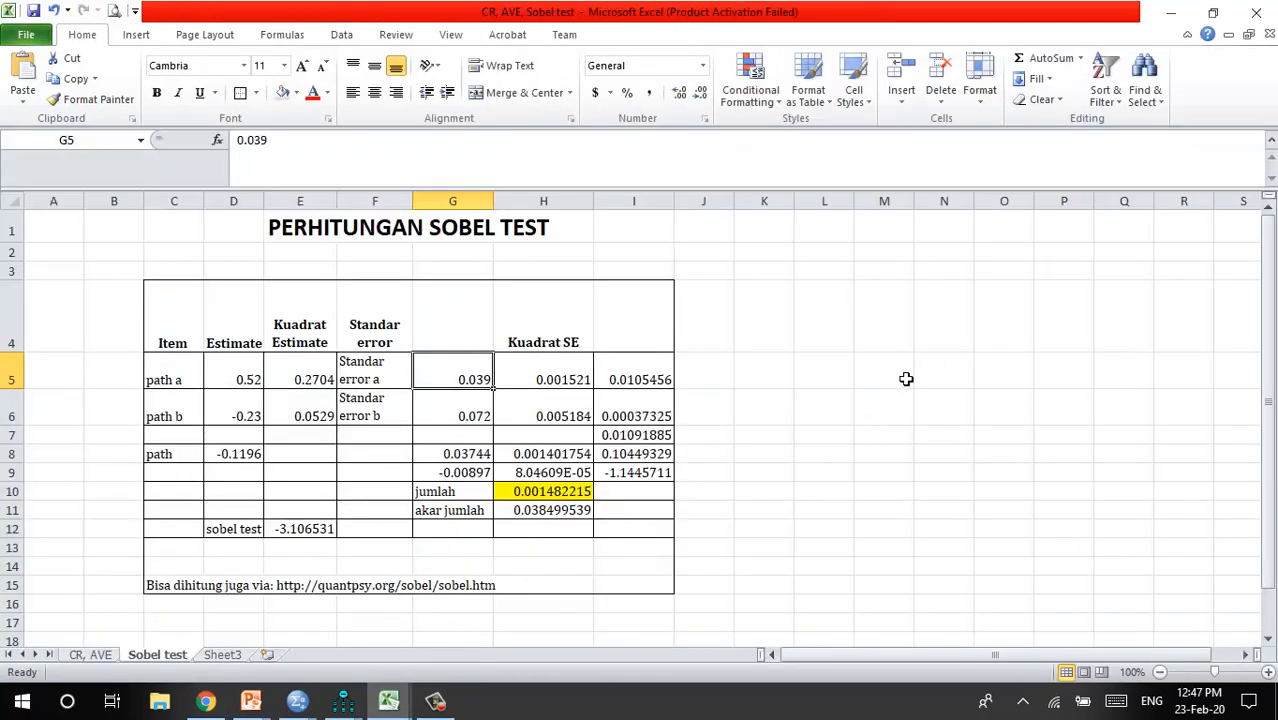
left_click(905, 375)
left_click(22, 75)
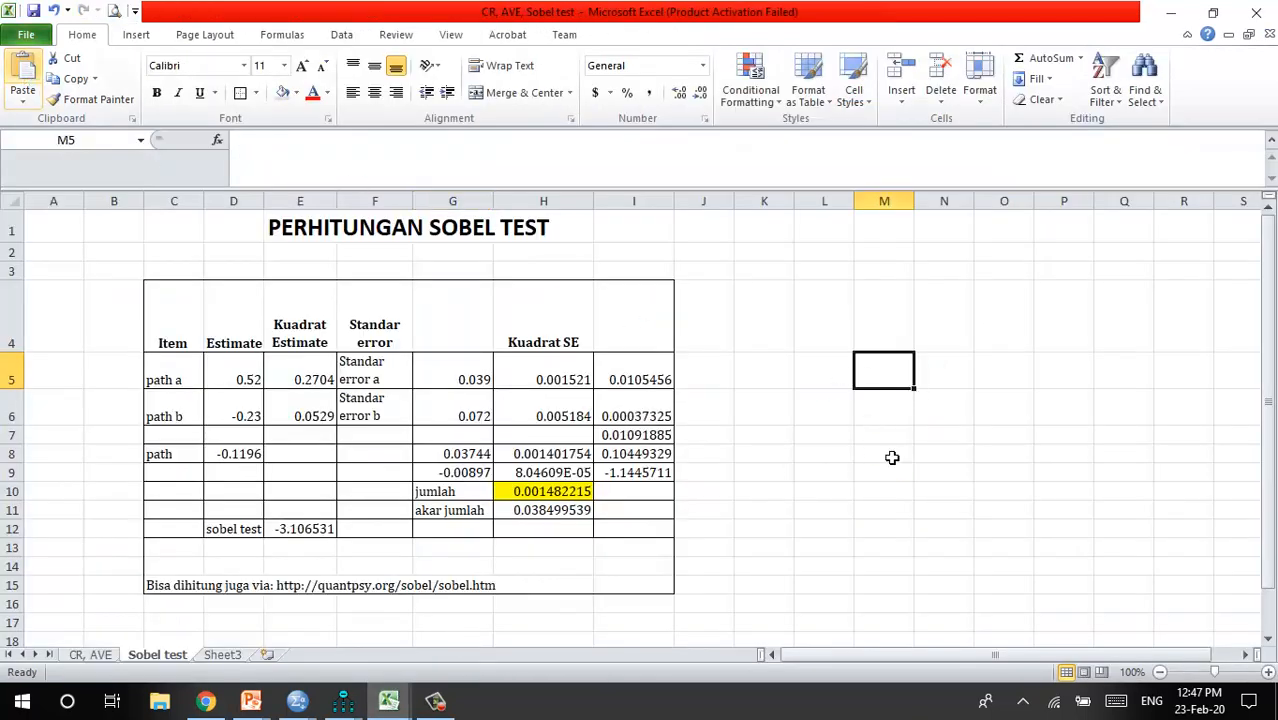
left_click_drag(922, 400, 901, 549)
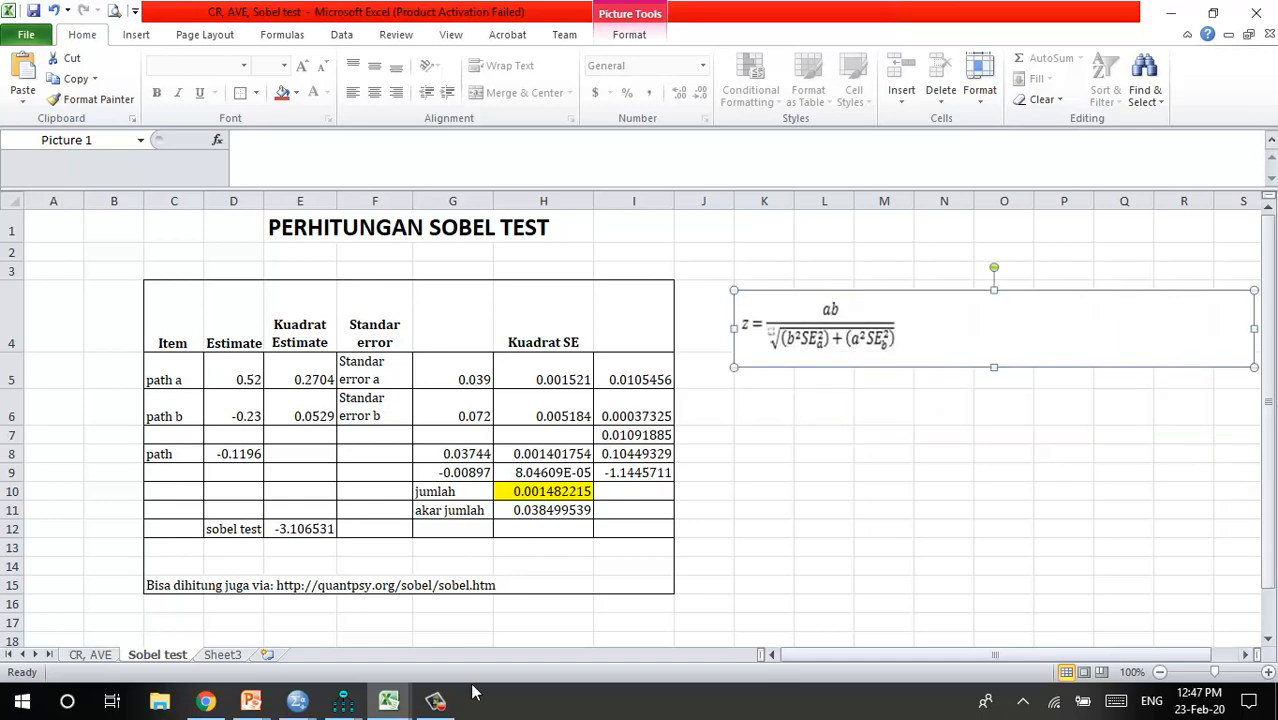
Copy the a, b, sa and sb definitions from the PowerPoint slide and paste them into the Excel Sobel test sheet starting at K7
left_click(253, 706)
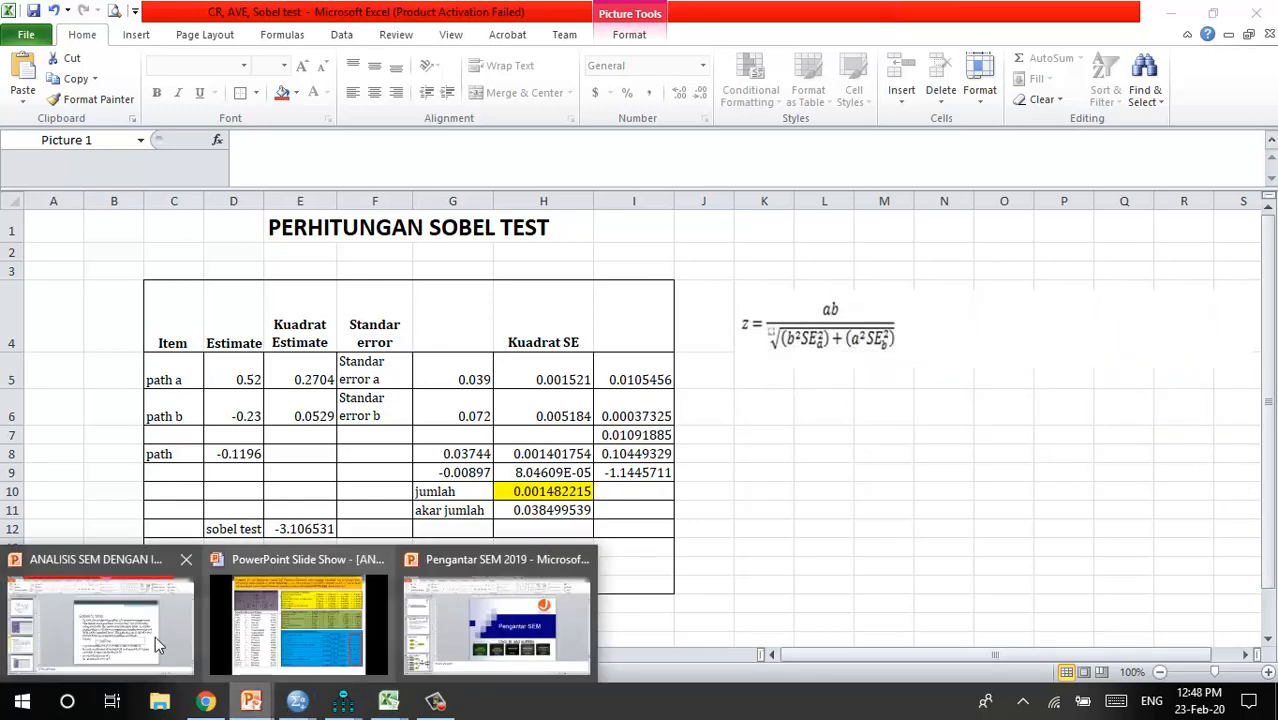
left_click(457, 581)
left_click_drag(728, 585, 505, 488)
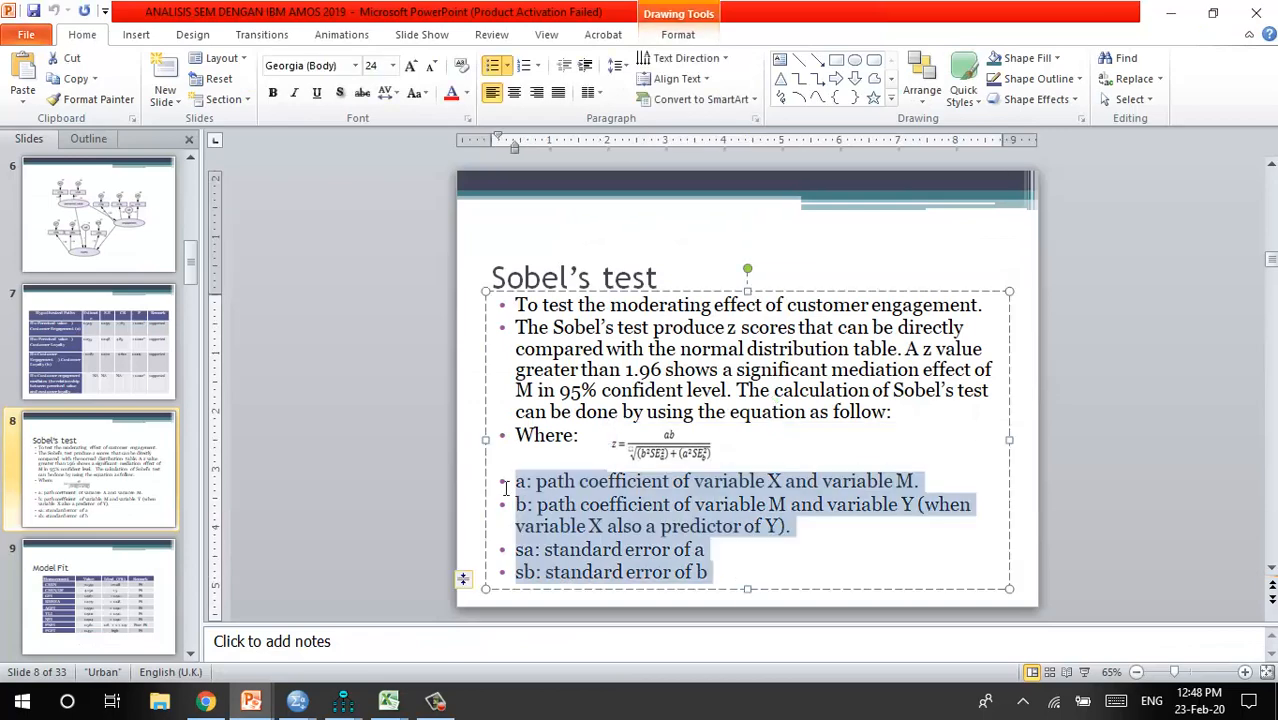
left_click(82, 81)
left_click(395, 708)
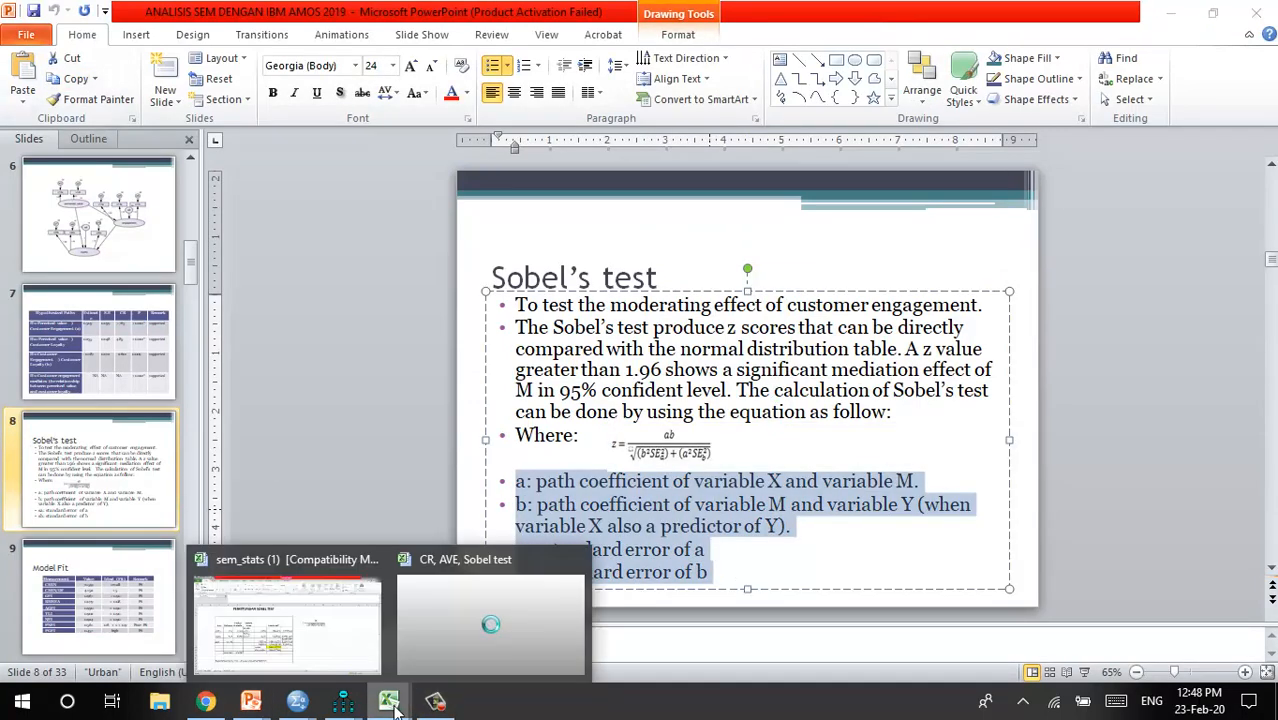
left_click(488, 638)
left_click(768, 436)
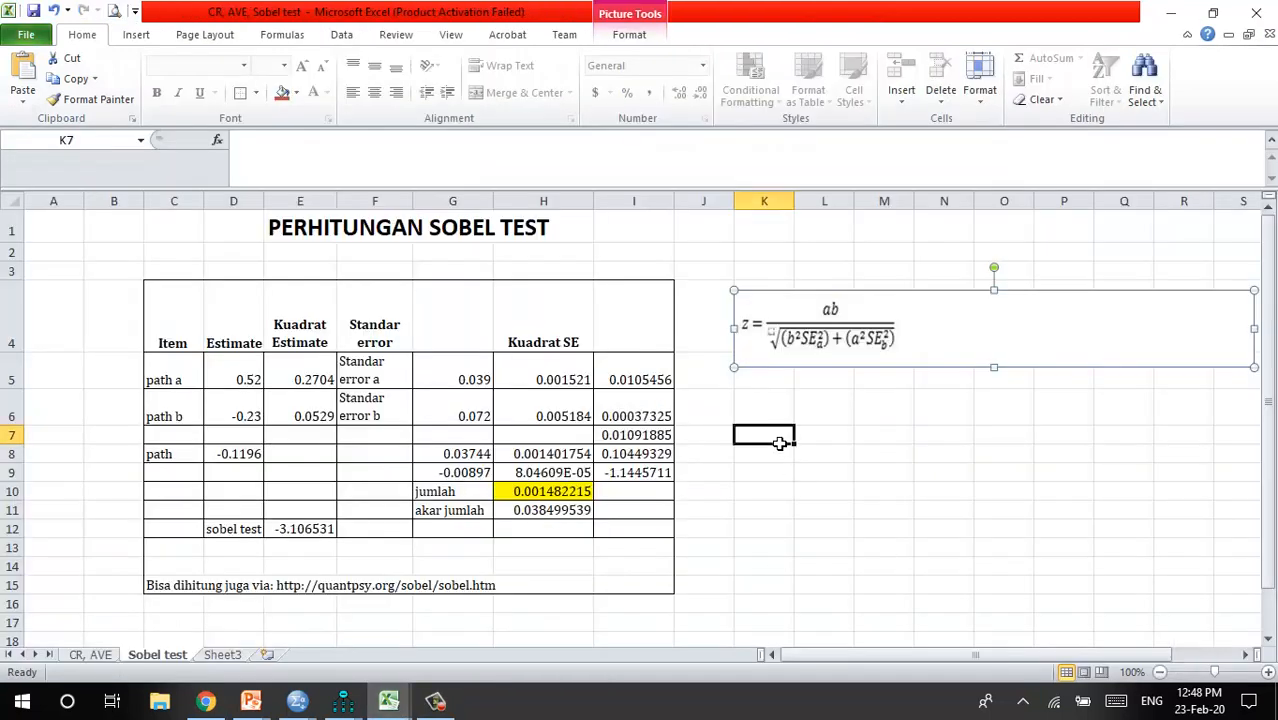
left_click(22, 80)
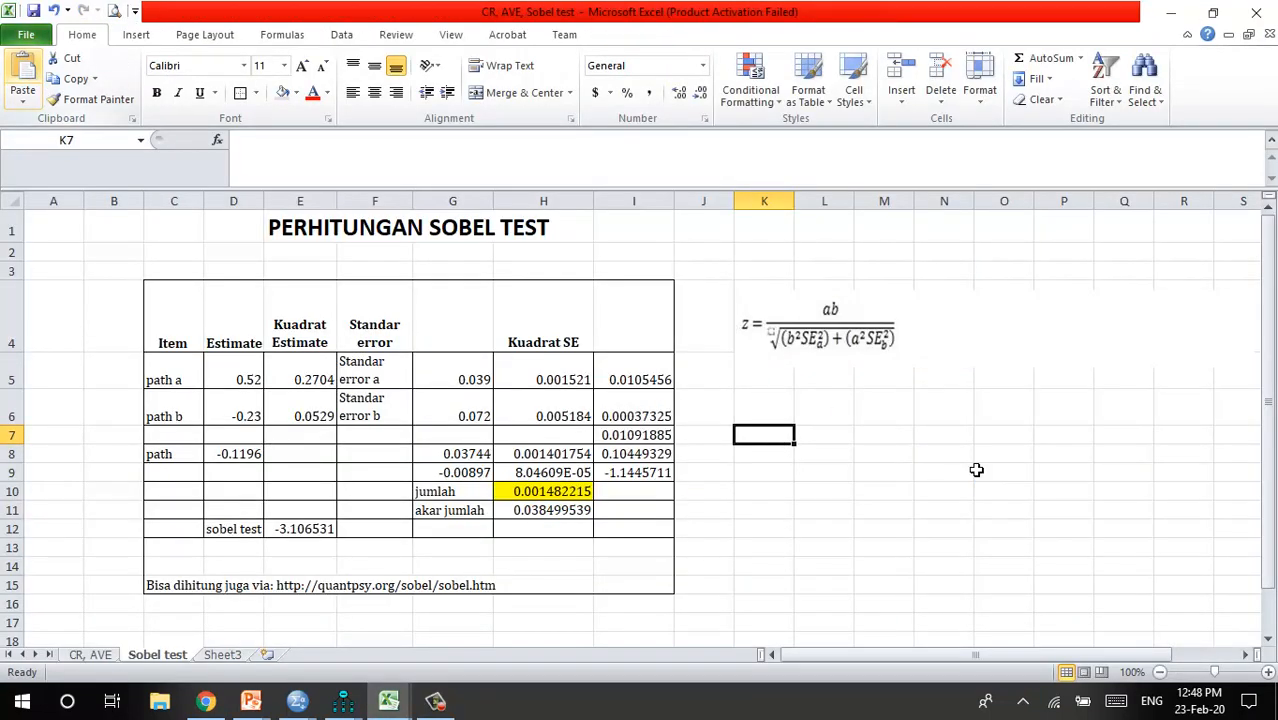
left_click(944, 560)
Set the font size of the pasted a, b, sa and sb definitions to 16
left_click_drag(1040, 656, 1097, 651)
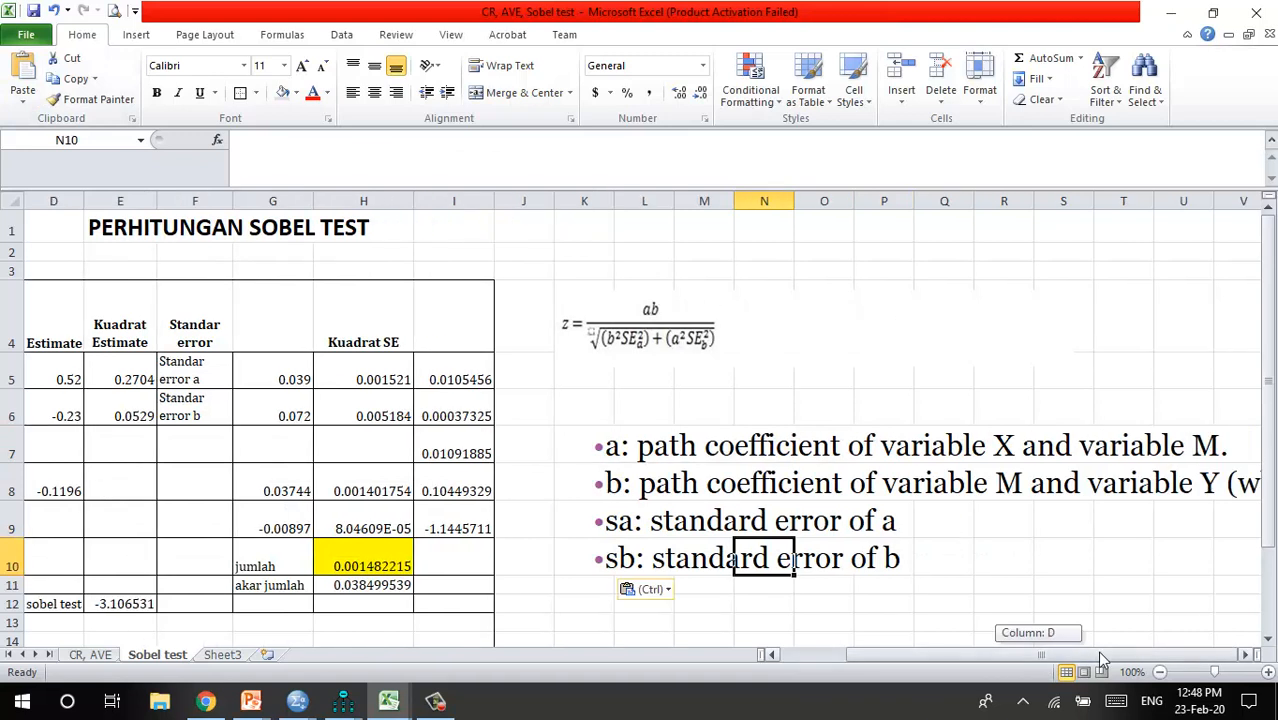
left_click_drag(633, 452, 1150, 585)
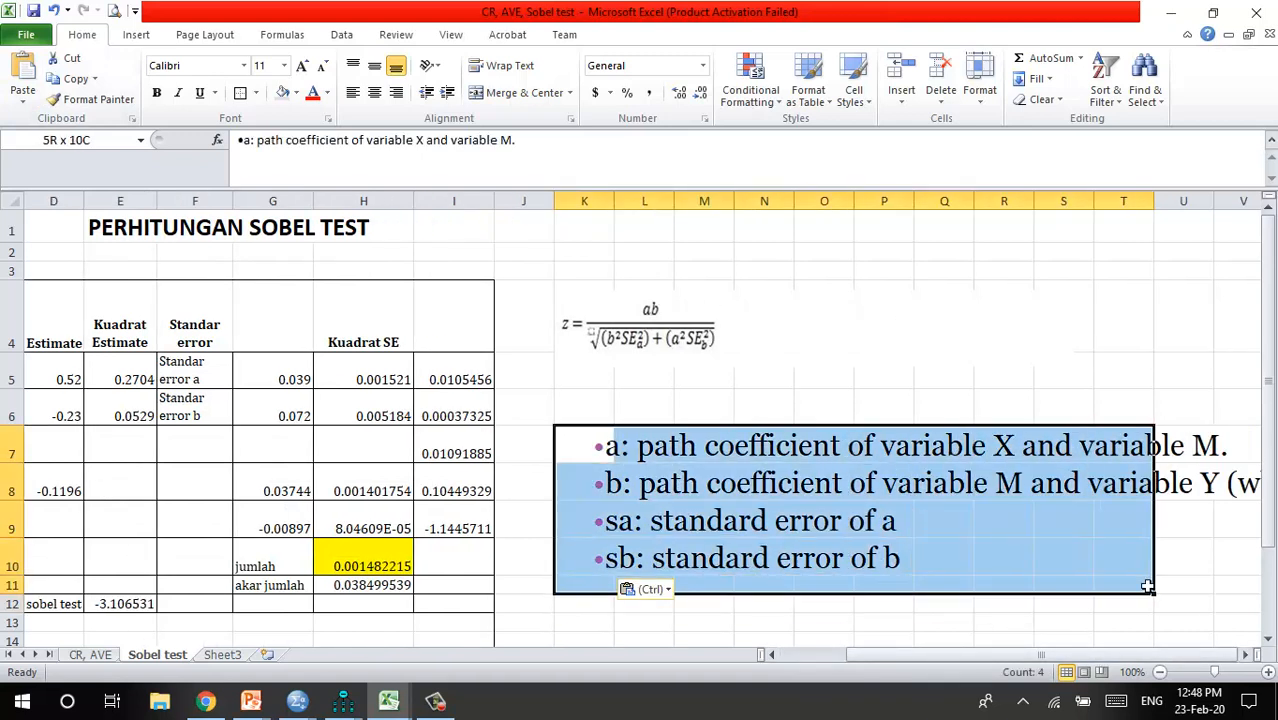
left_click(284, 65)
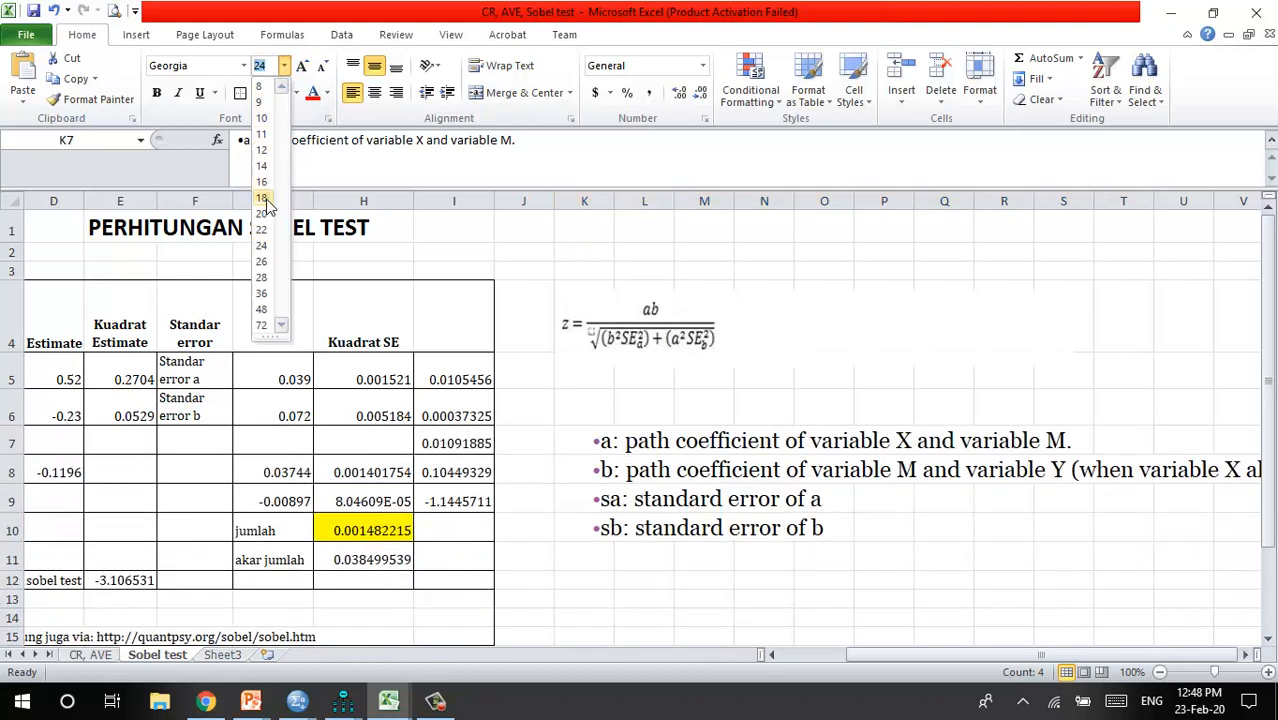
left_click(264, 182)
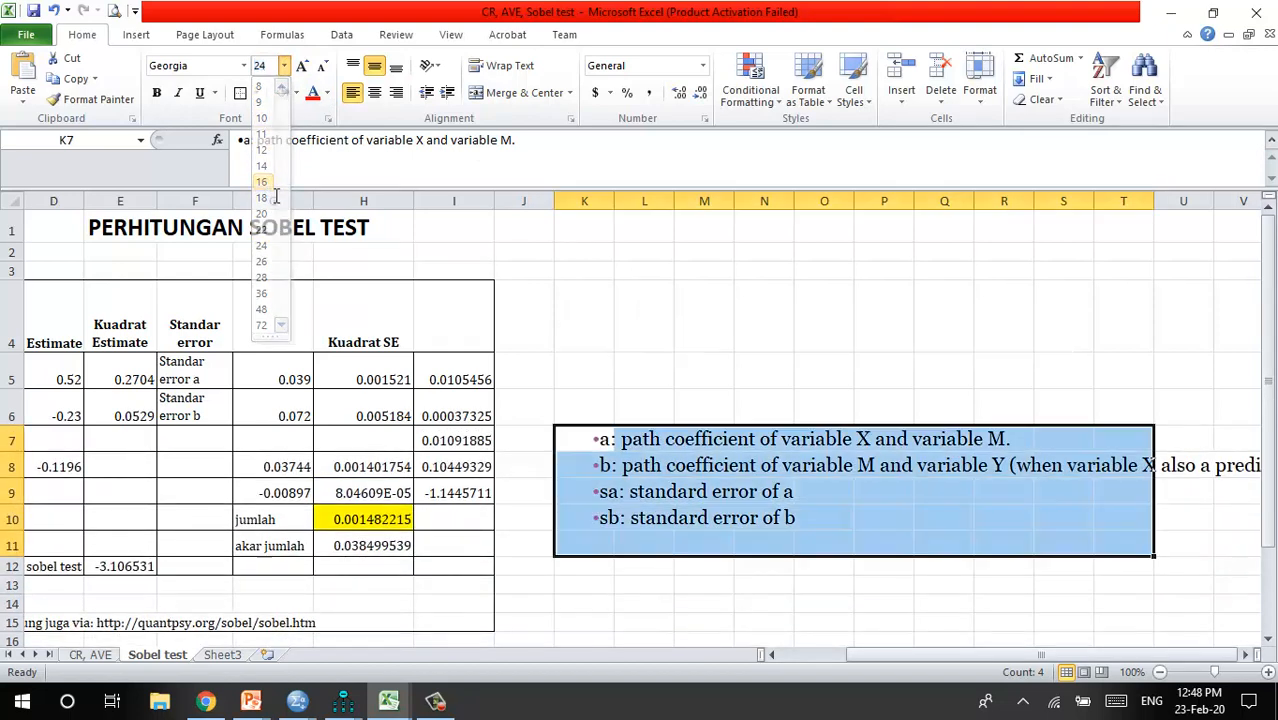
left_click(850, 603)
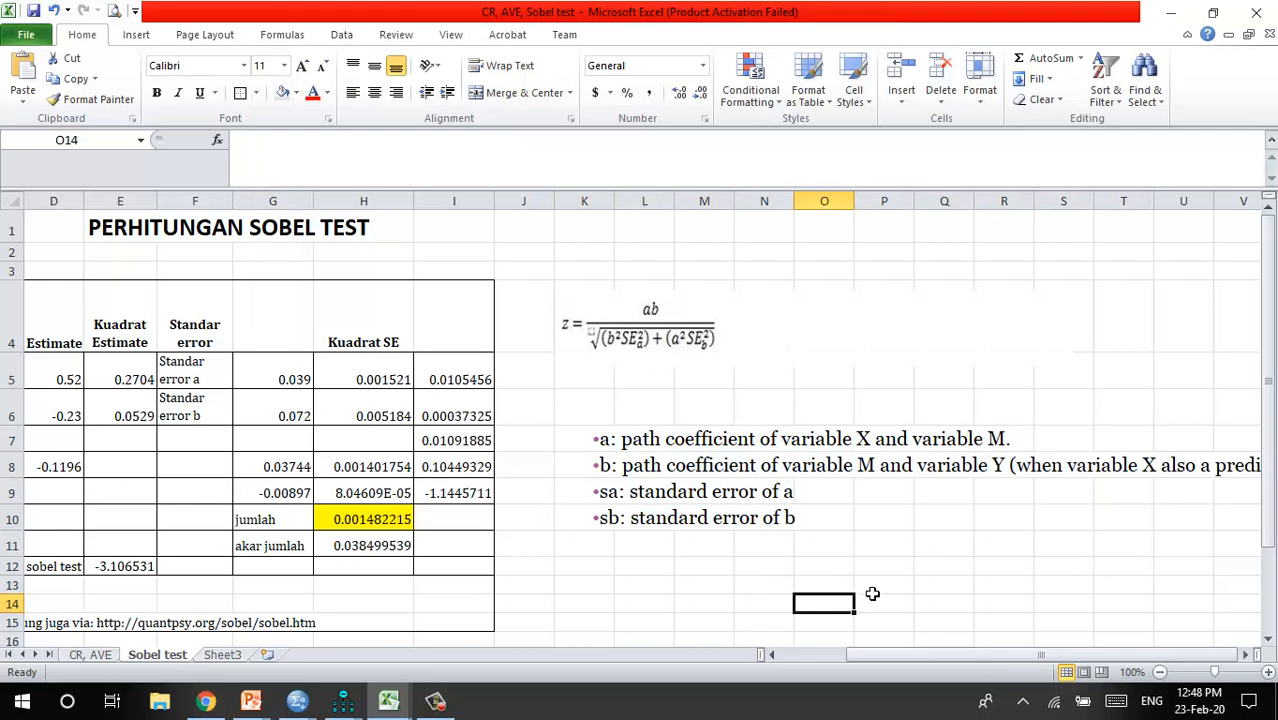
Match the definitions to the table's inputs and fill the path estimates in D5:D6 and standard errors in G5:G6 with yellow
left_click_drag(992, 654, 925, 649)
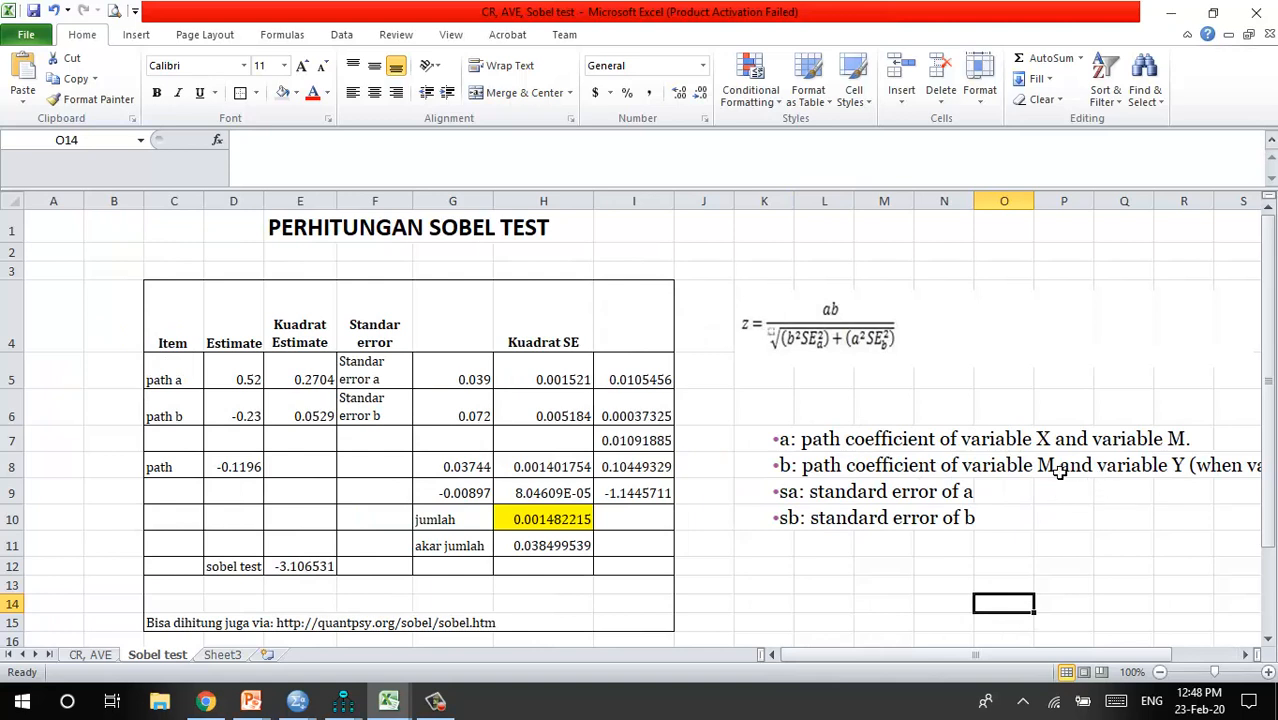
left_click(831, 477)
left_click(903, 499)
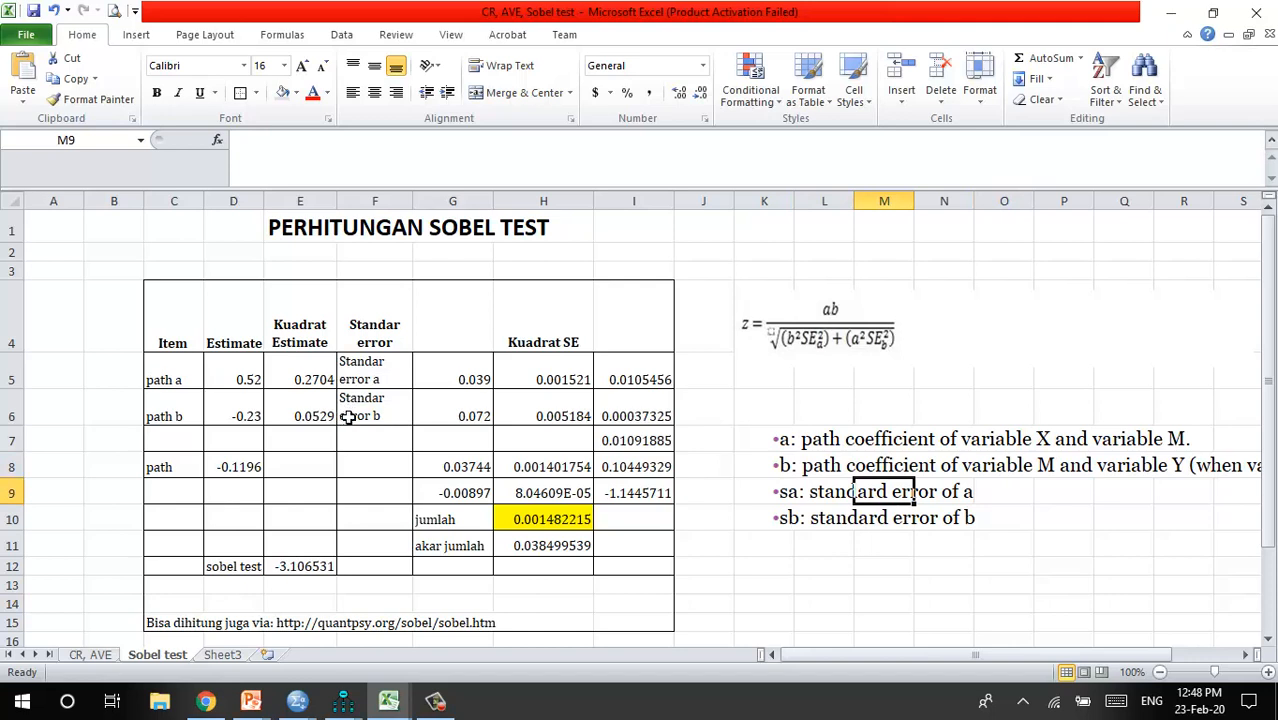
left_click(487, 377)
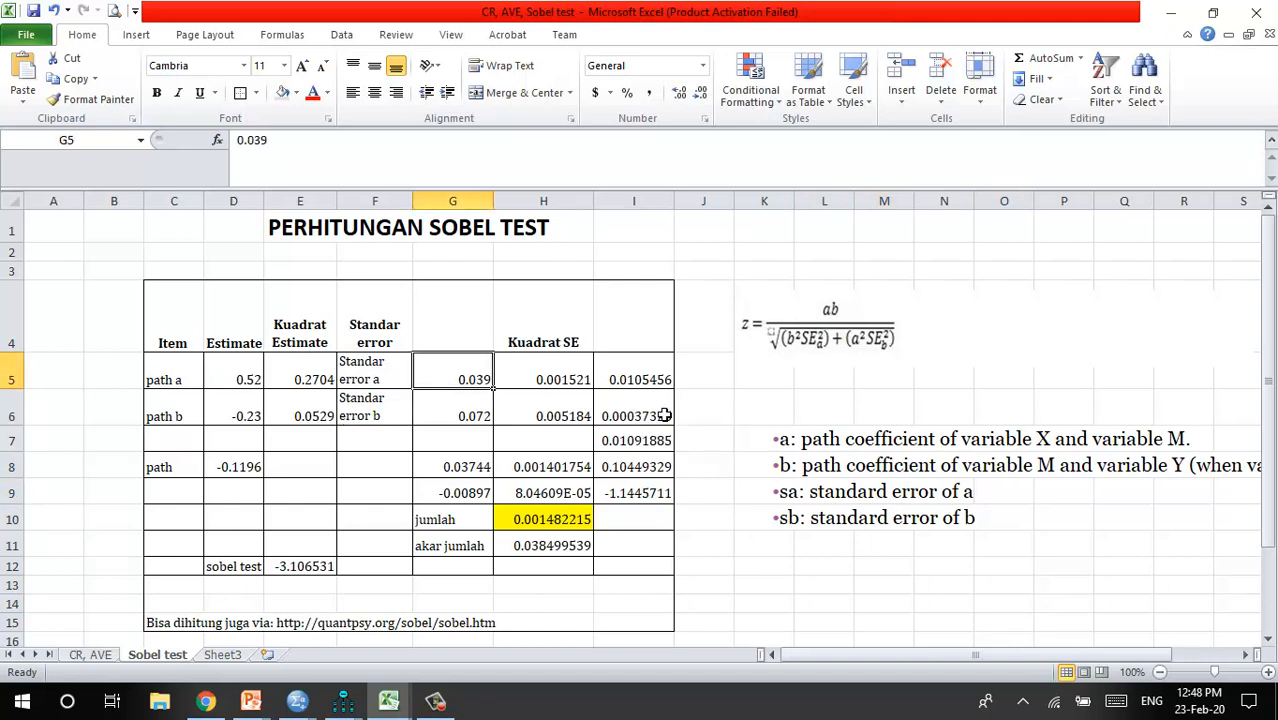
left_click(474, 418)
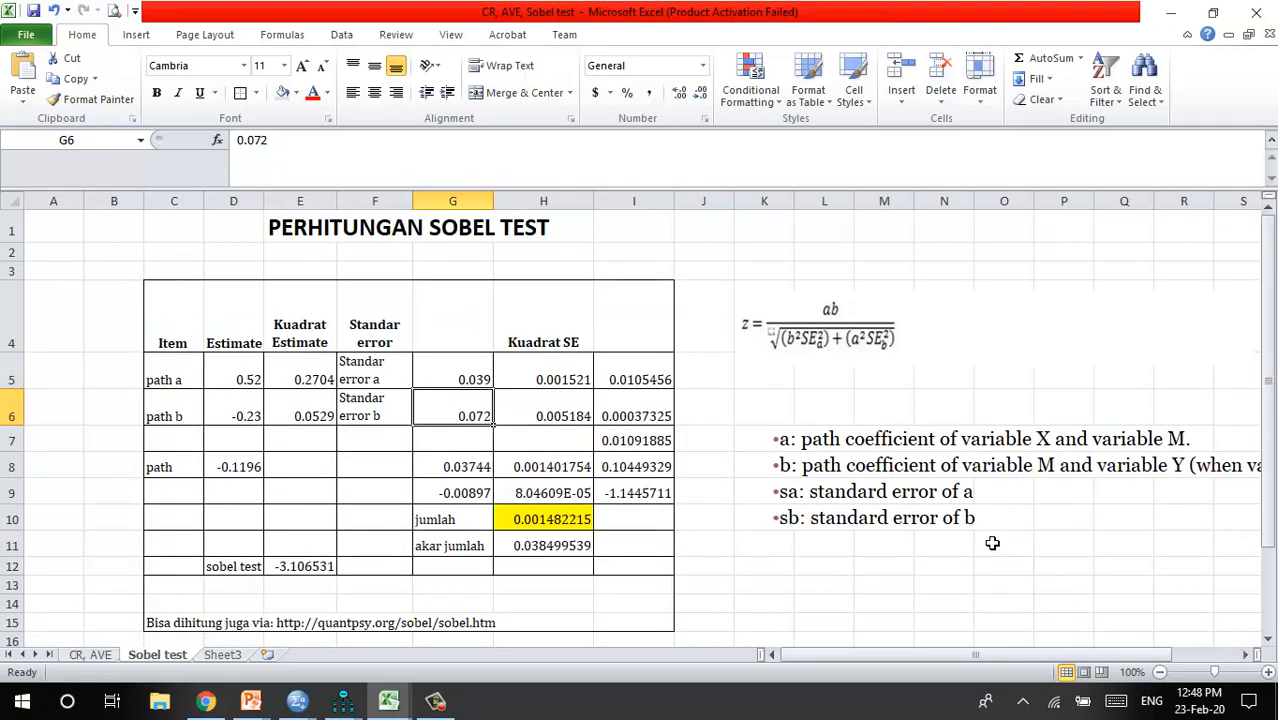
left_click_drag(245, 380, 242, 416)
left_click(296, 93)
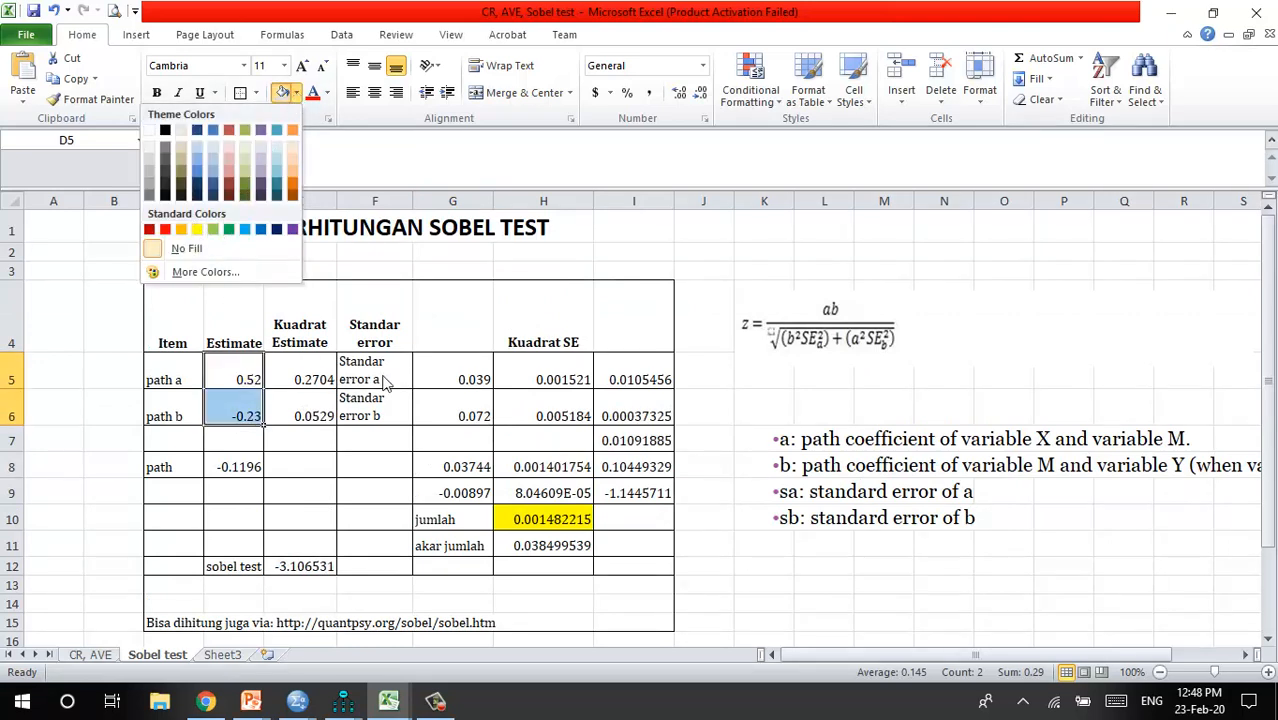
left_click(197, 230)
left_click(462, 375)
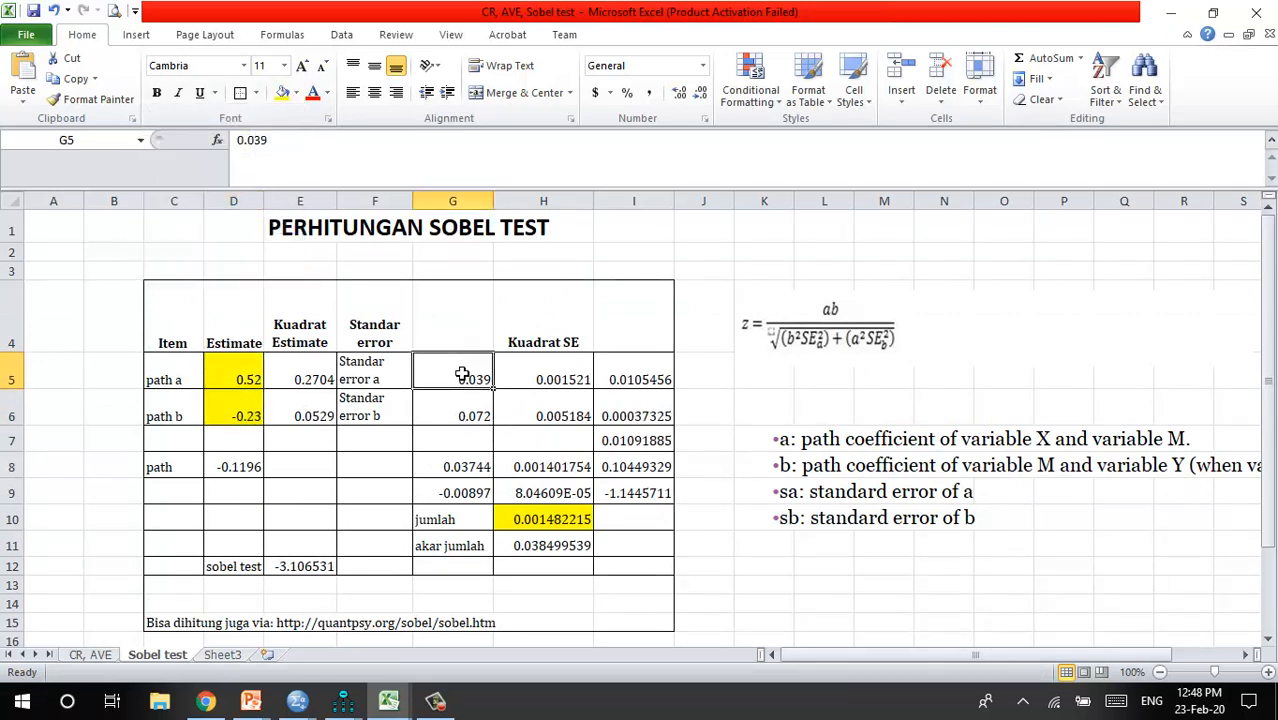
left_click_drag(462, 375, 466, 416)
left_click(284, 93)
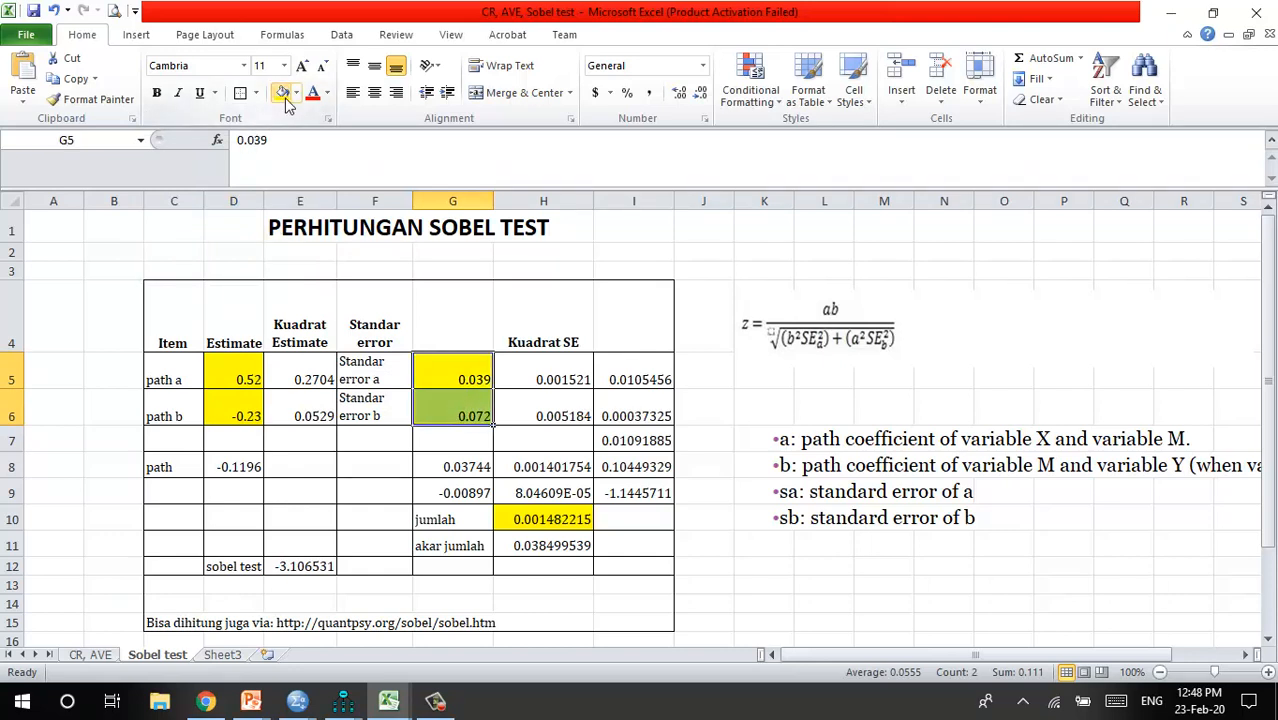
Examine how the formulas in H8, D8, H6, E6 and H5 correspond to the terms of the z formula
left_click(519, 462)
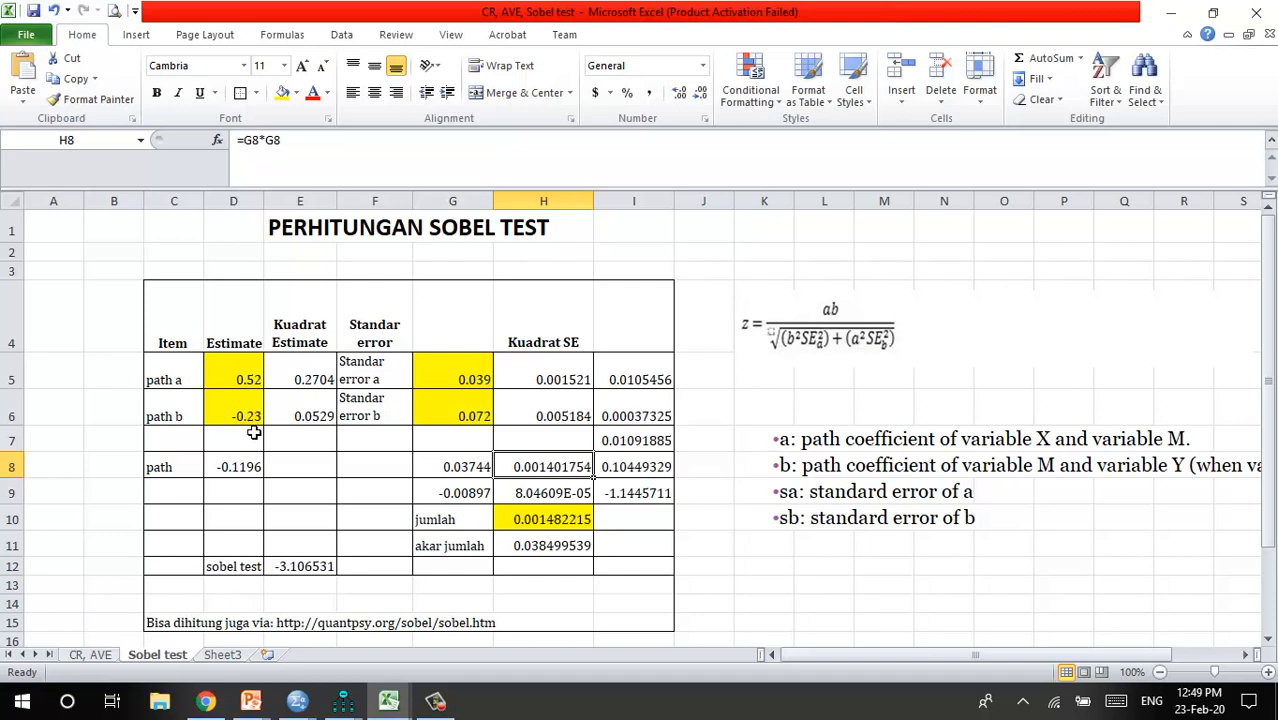
left_click(254, 466)
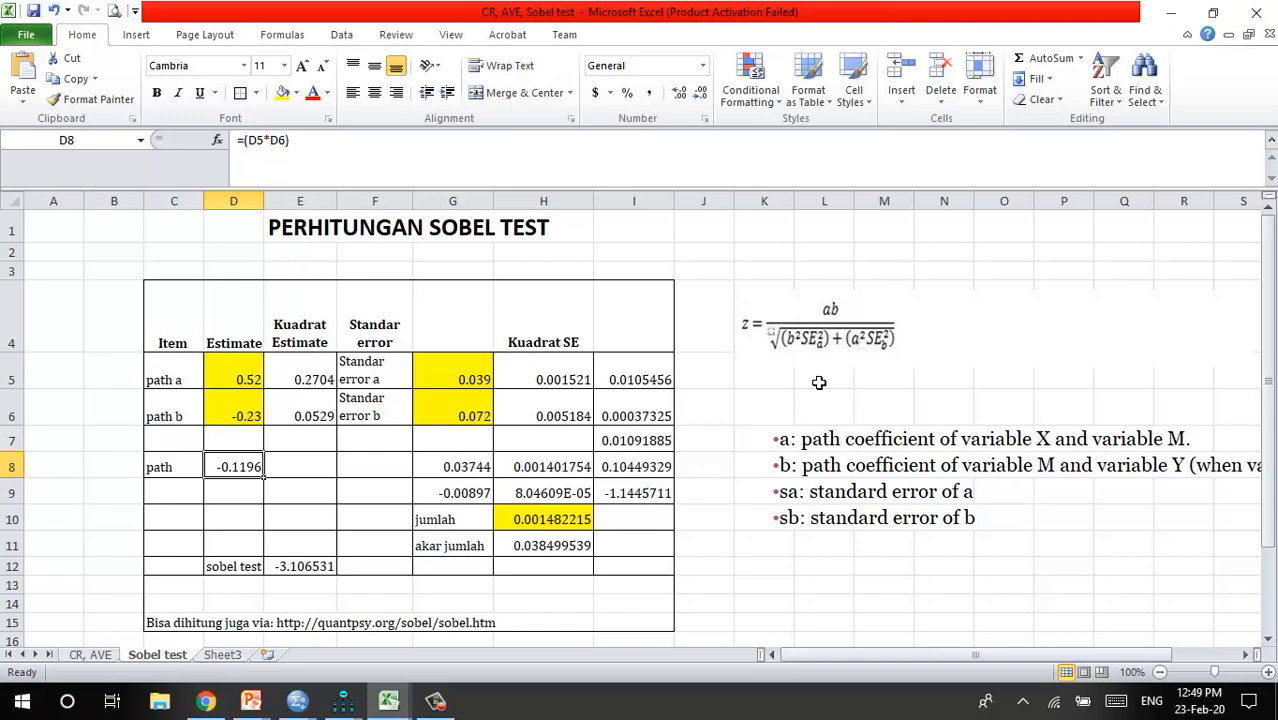
left_click(563, 424)
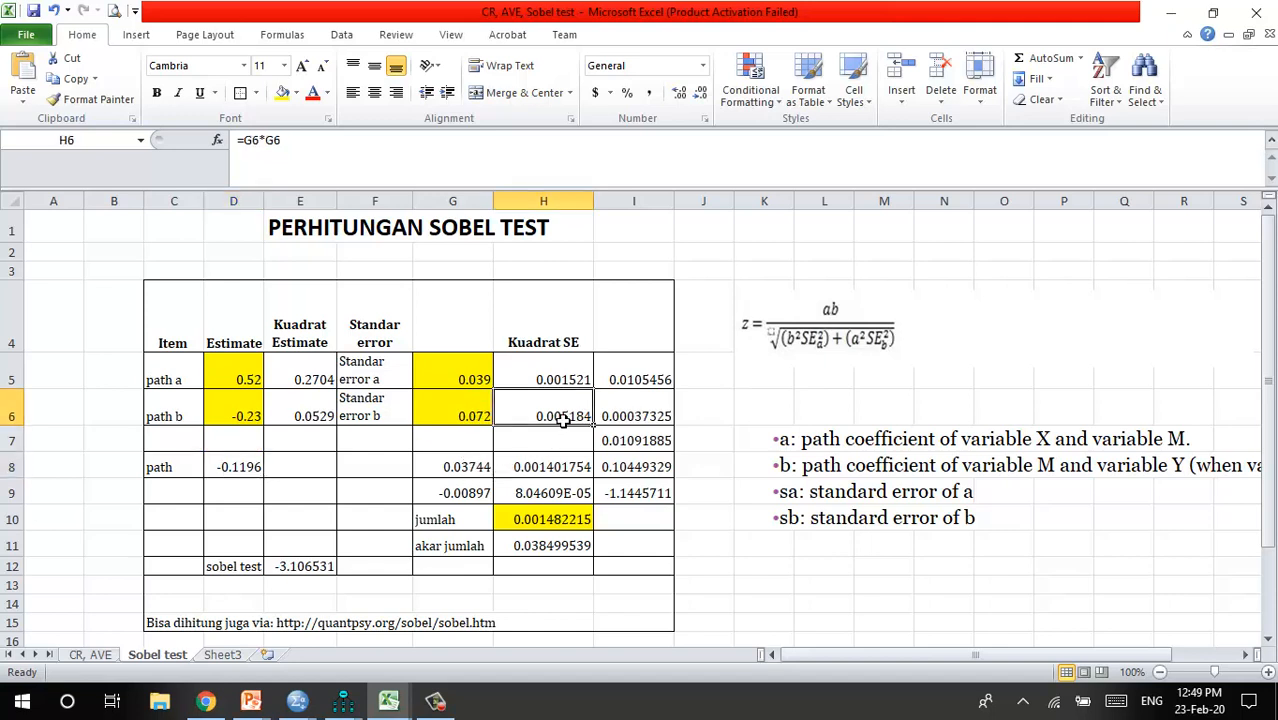
left_click(333, 418)
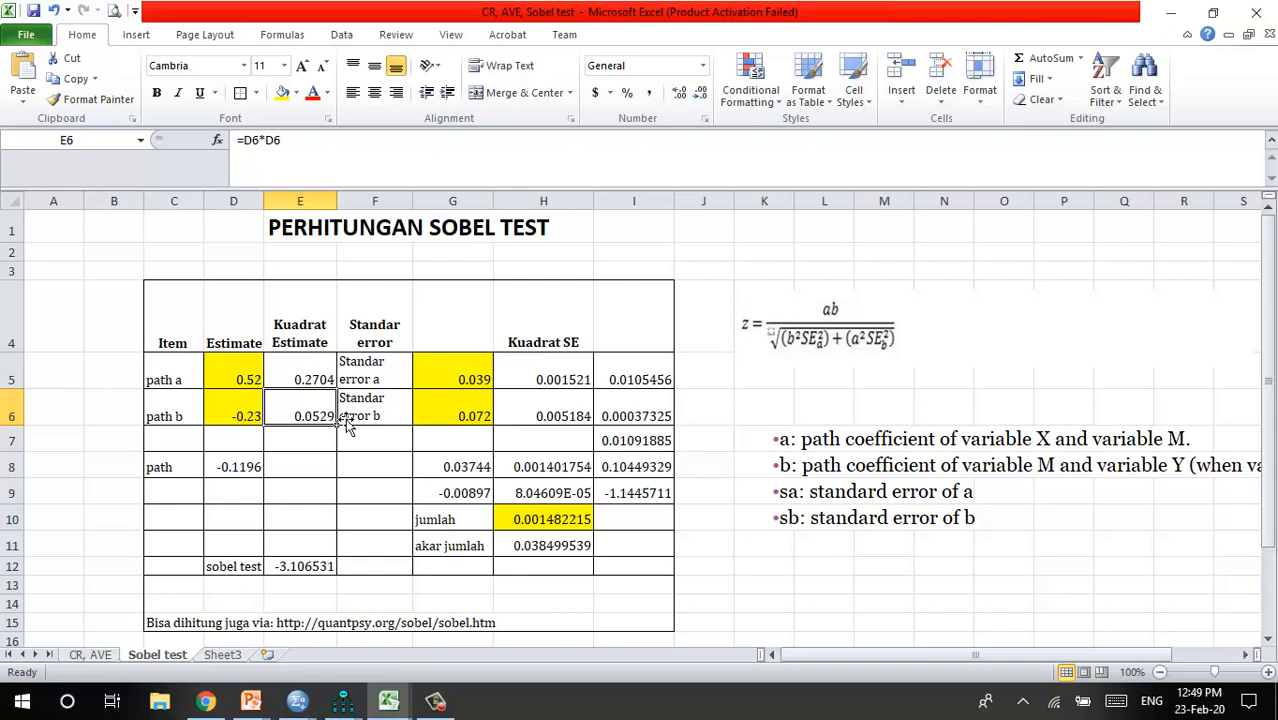
left_click(558, 385)
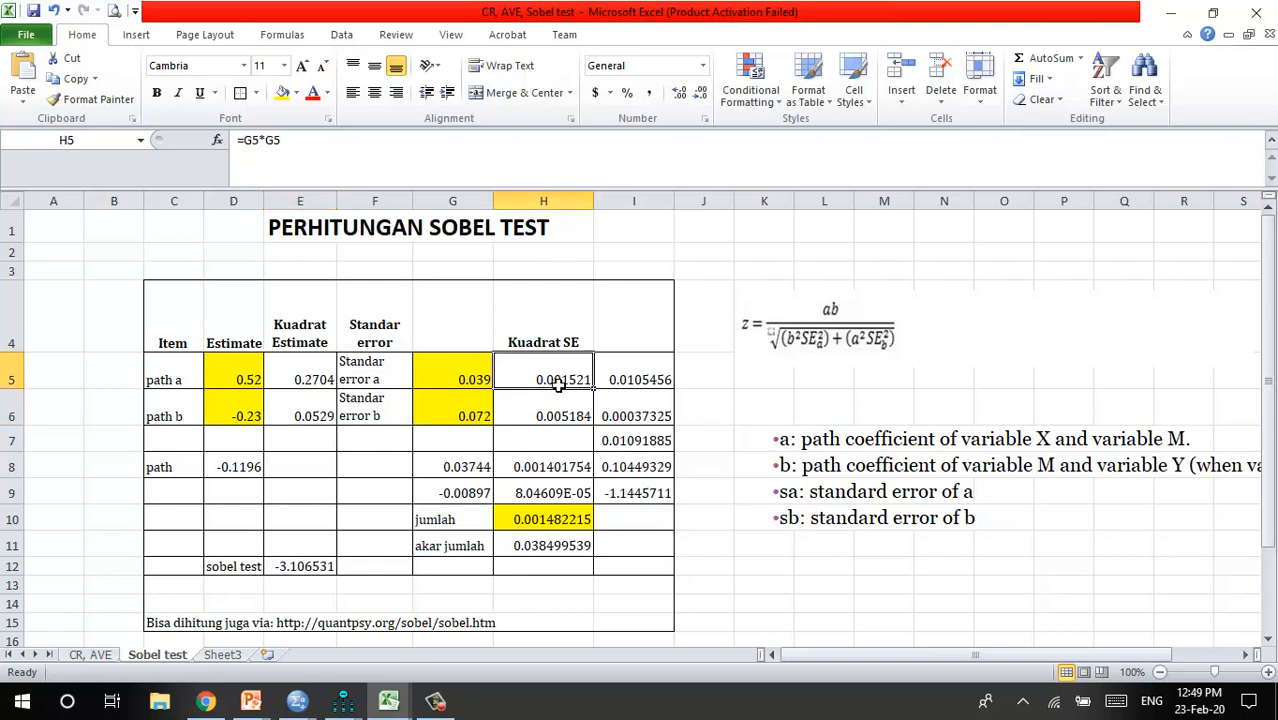
left_click(313, 420)
left_click(541, 388)
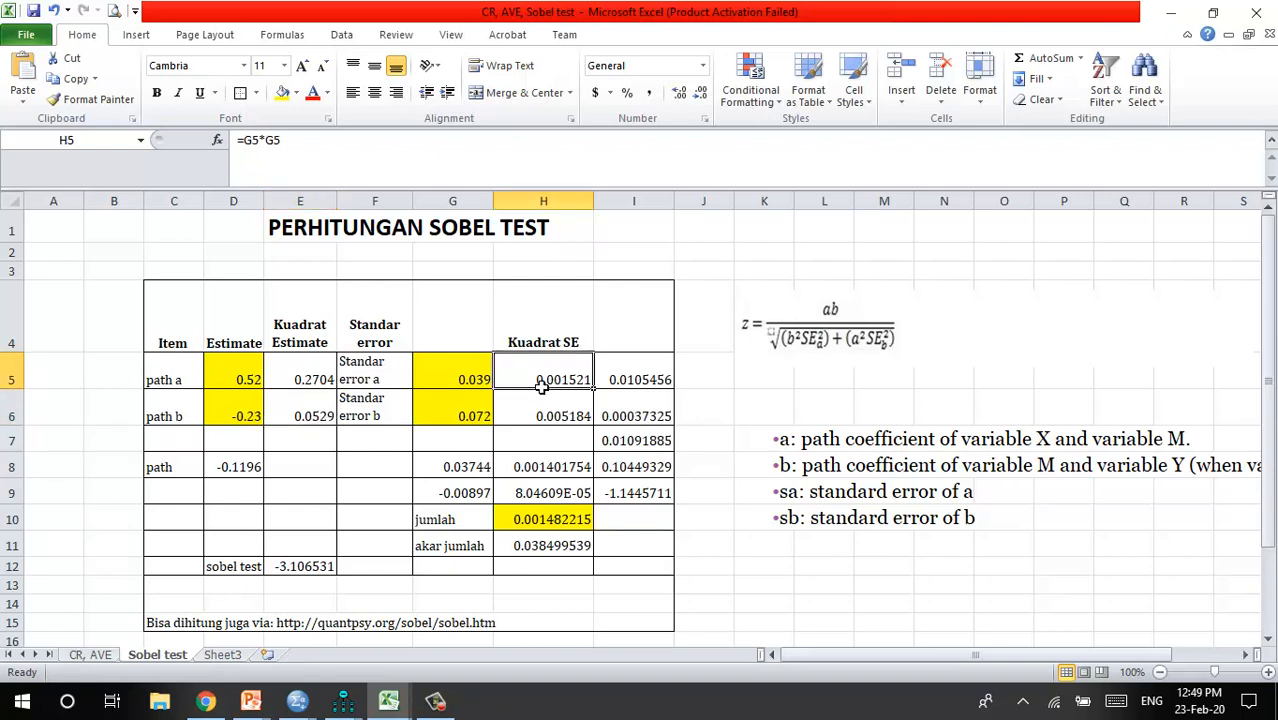
Fill squared path b estimate E6 and squared standard error of a H5 with light blue as a matching pair
left_click(320, 420)
left_click(297, 93)
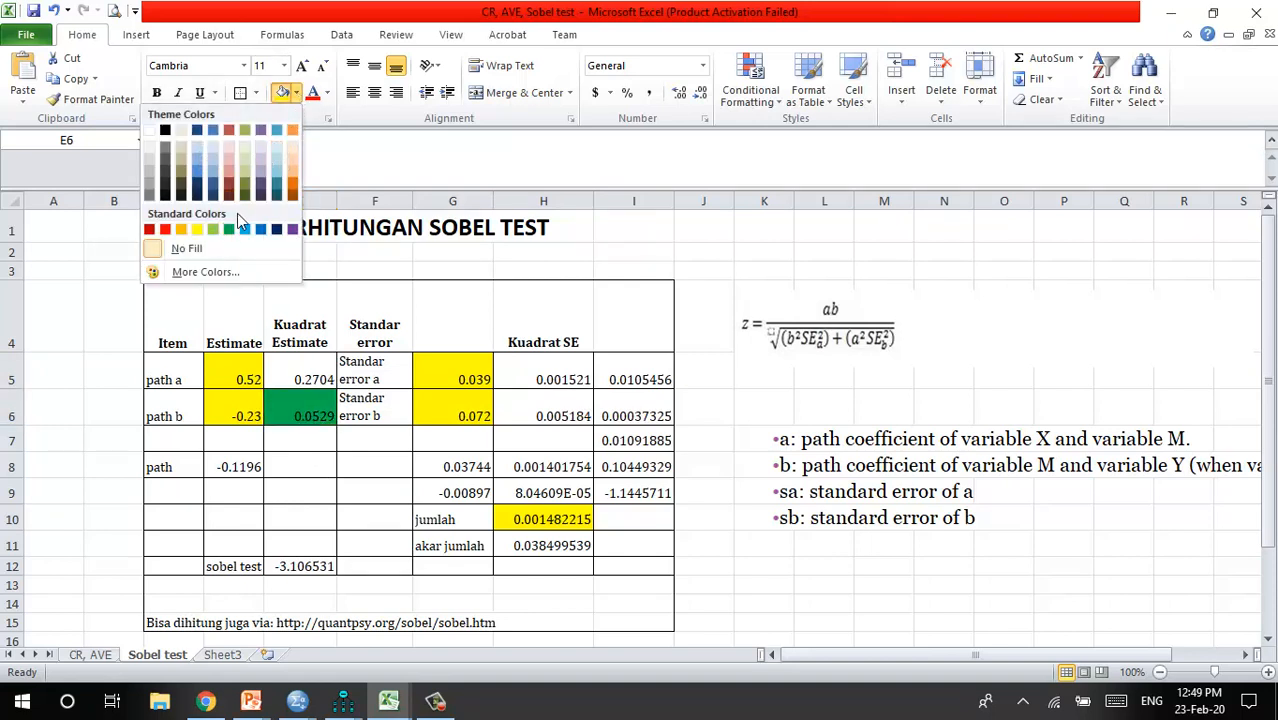
left_click(215, 150)
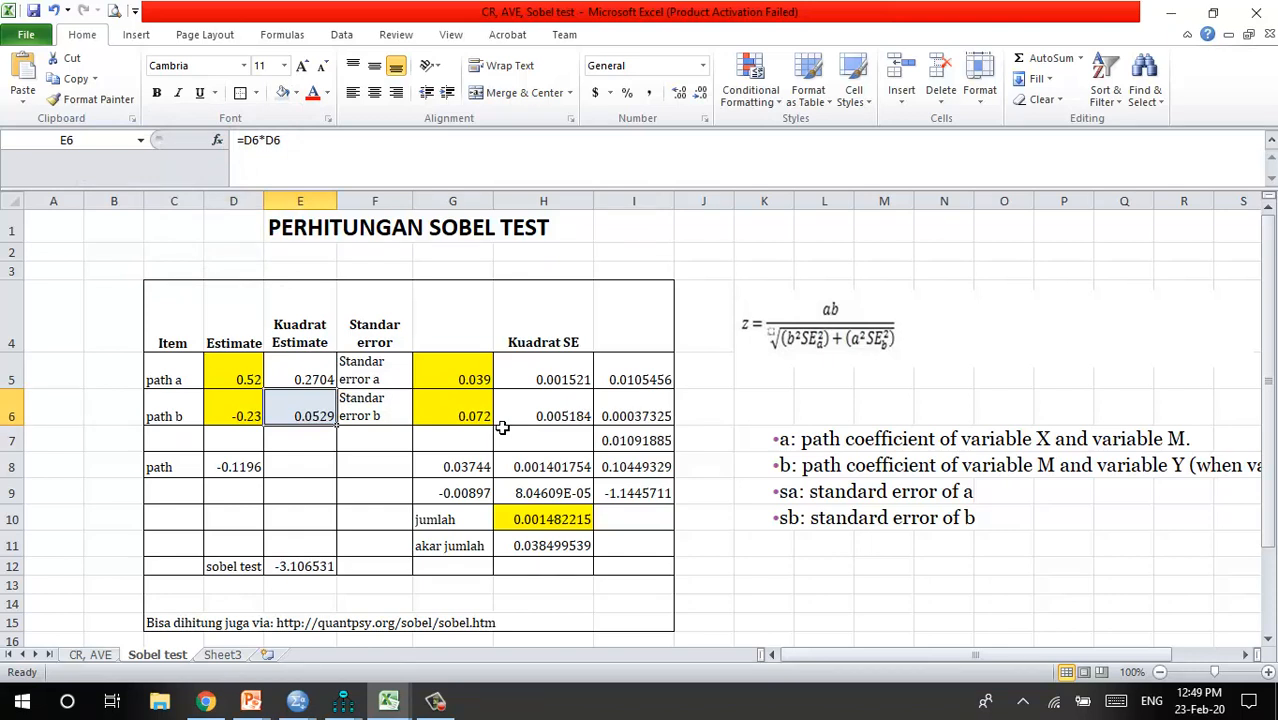
left_click(530, 386)
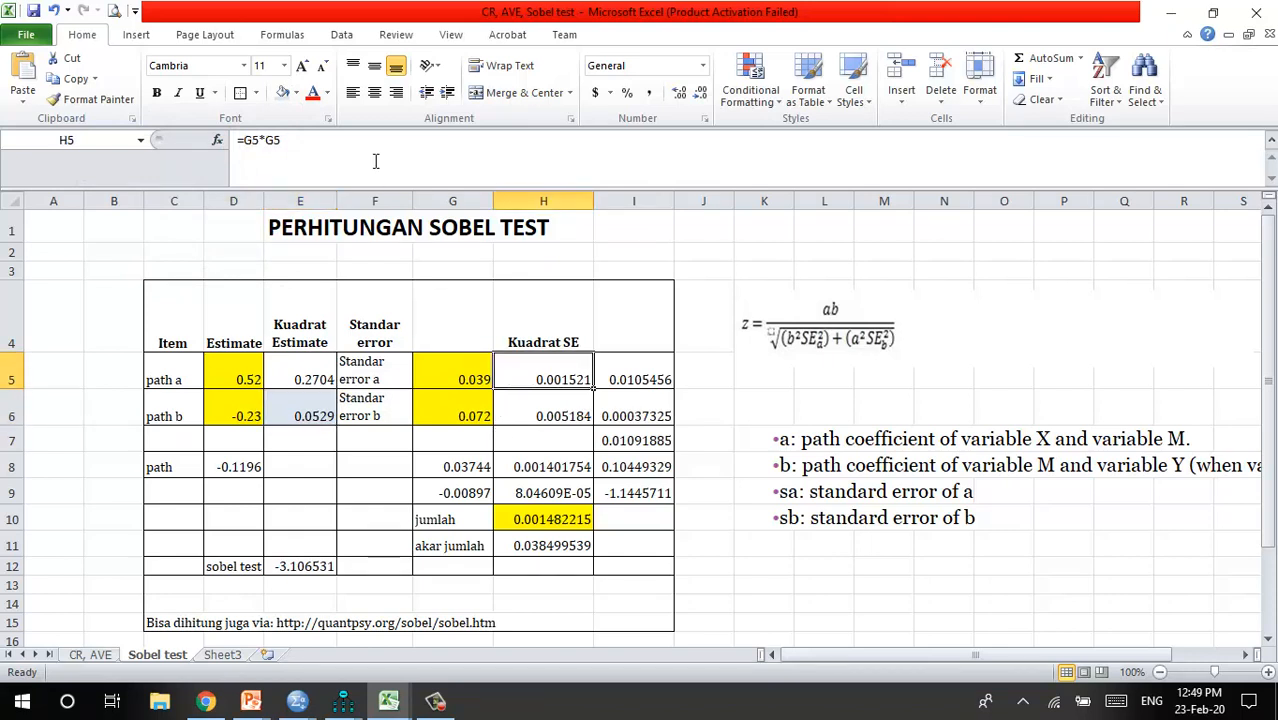
left_click(283, 92)
left_click(372, 497)
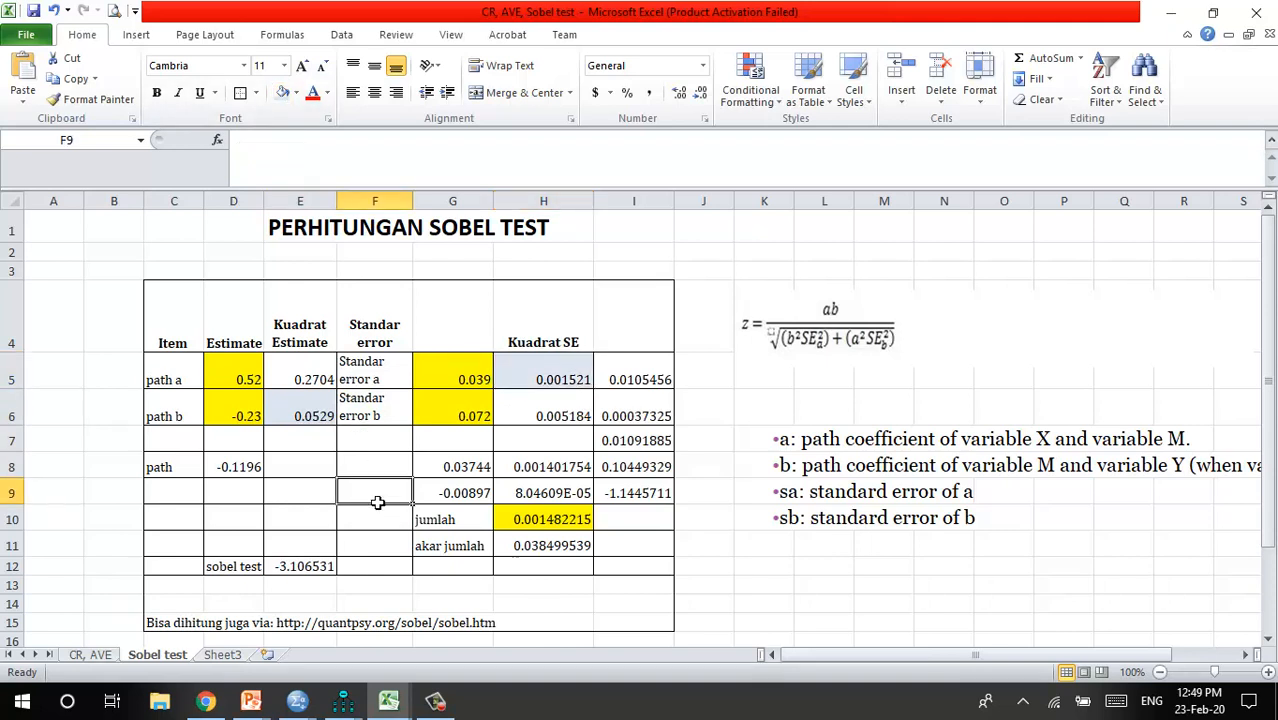
Fill squared path a estimate E5 and squared standard error of b H6 with light green as a matching pair
left_click(312, 378)
left_click(297, 93)
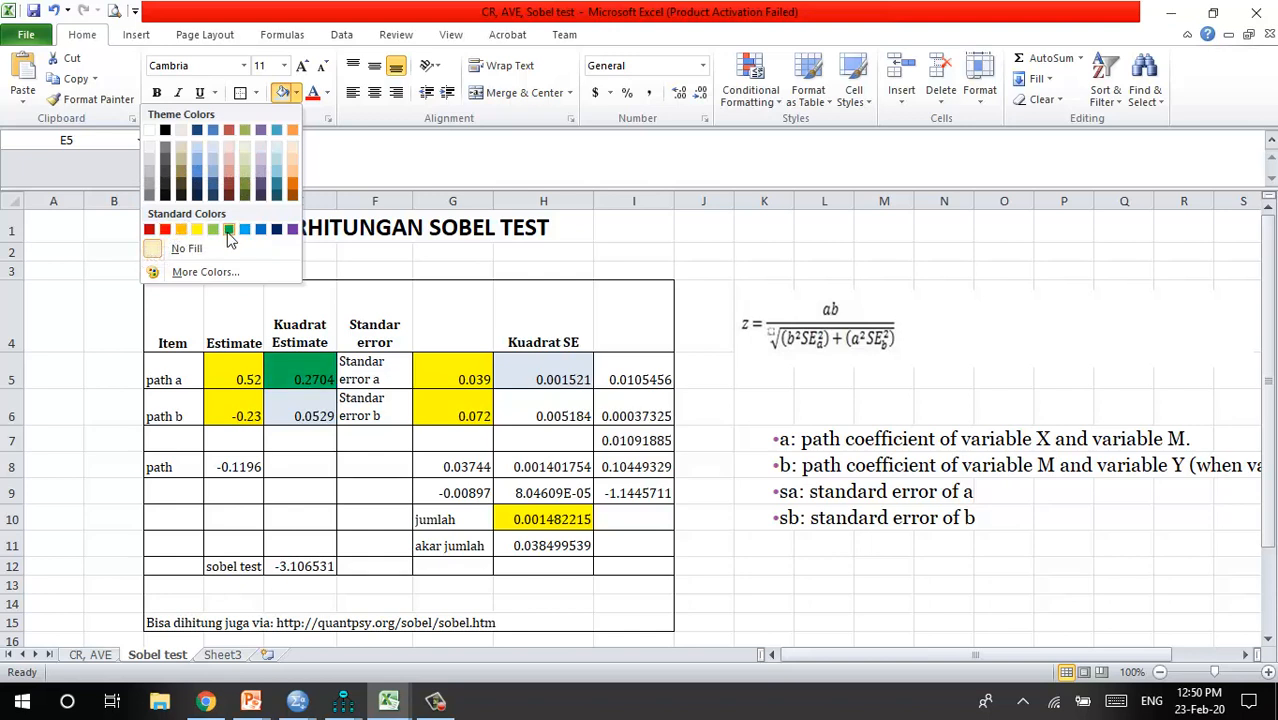
left_click(213, 230)
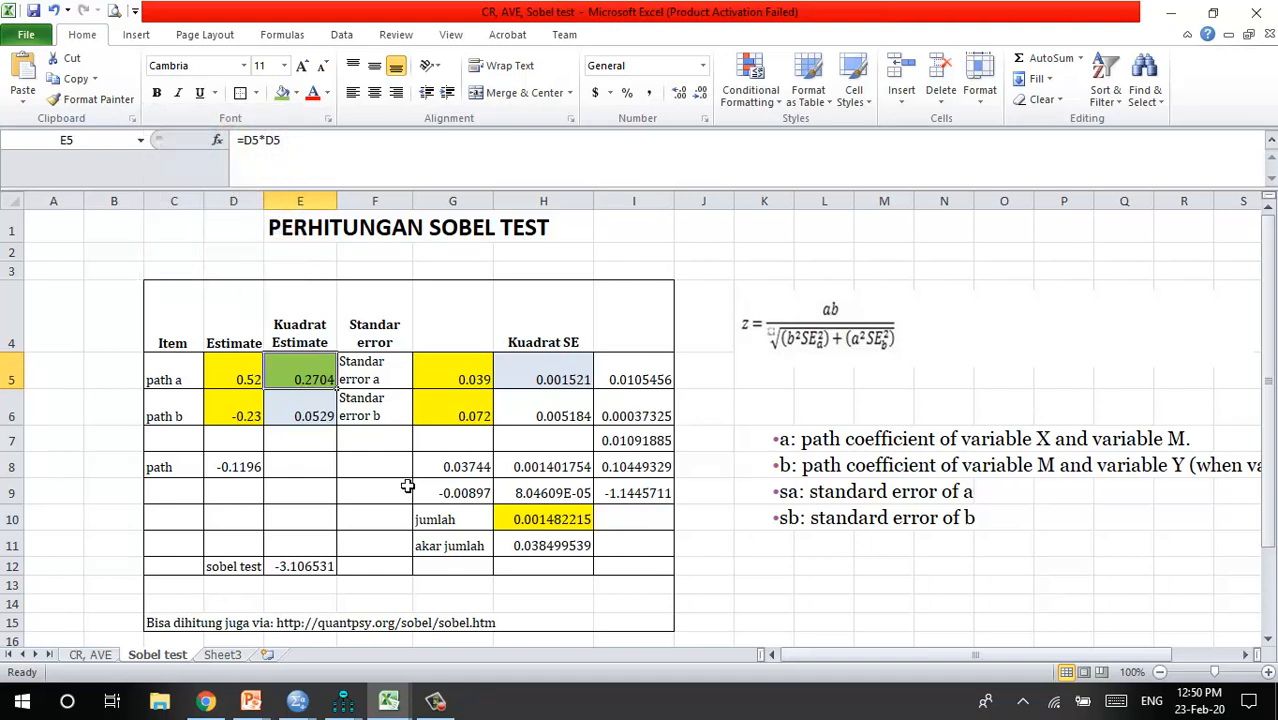
left_click(403, 470)
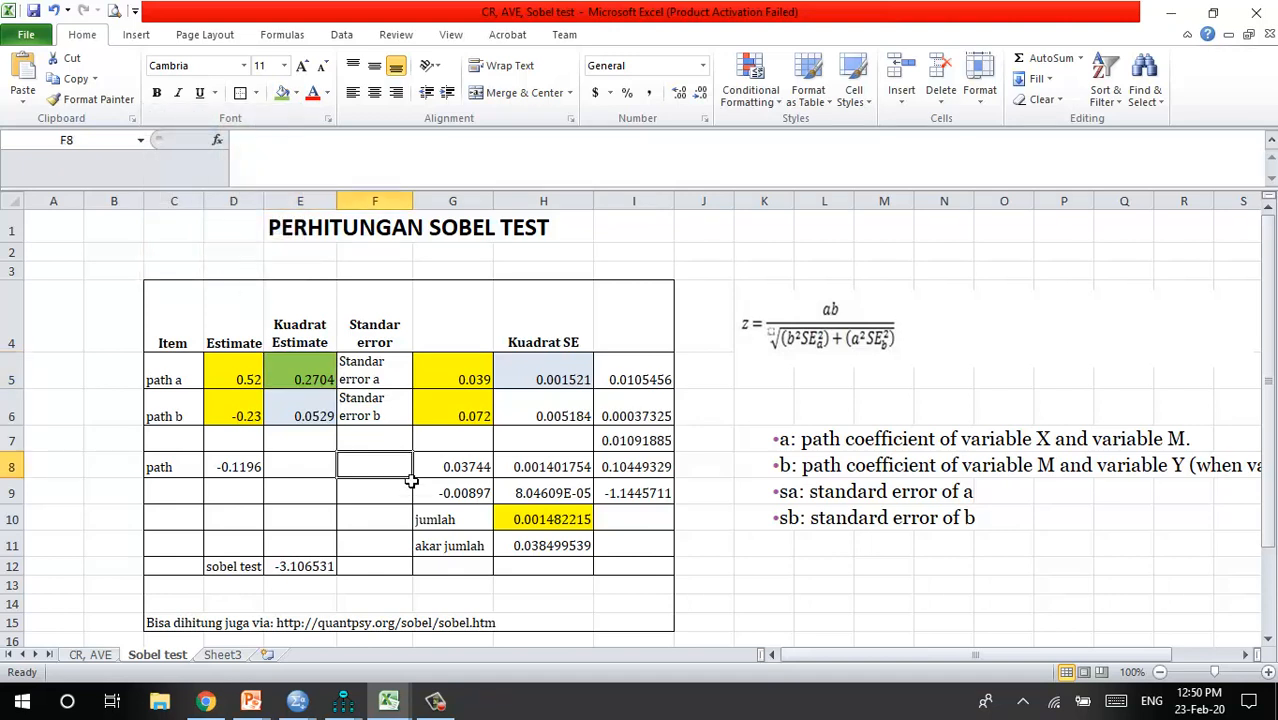
left_click(555, 418)
left_click(283, 93)
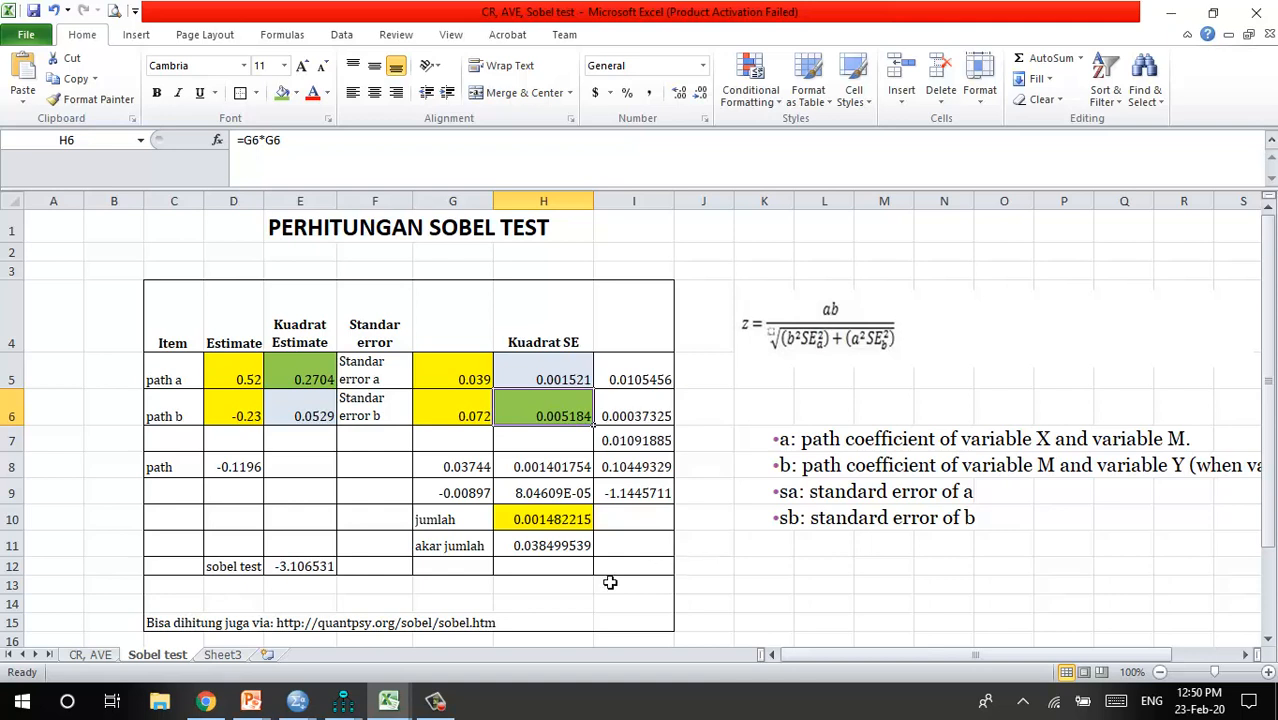
Review the sum, square root and path product formulas in H10, H11 and D8, and relabel C8 as "path a* path b" with wrapped text
left_click(574, 531)
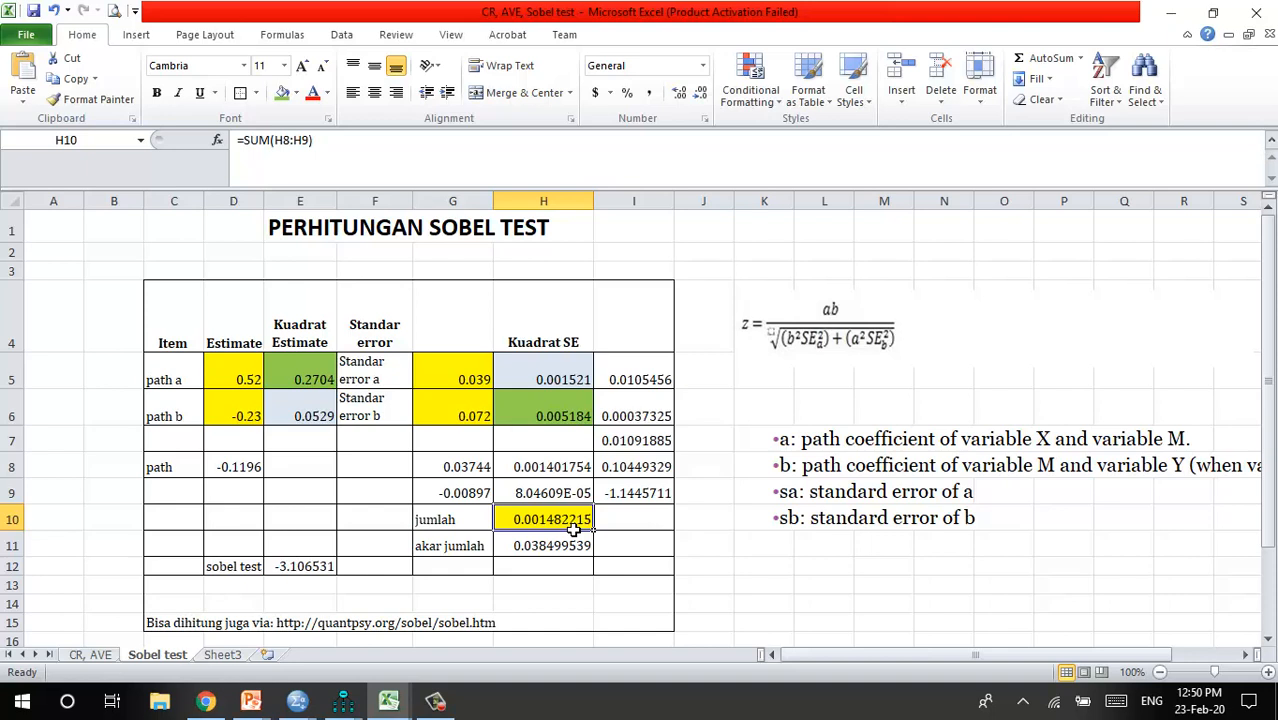
left_click(572, 552)
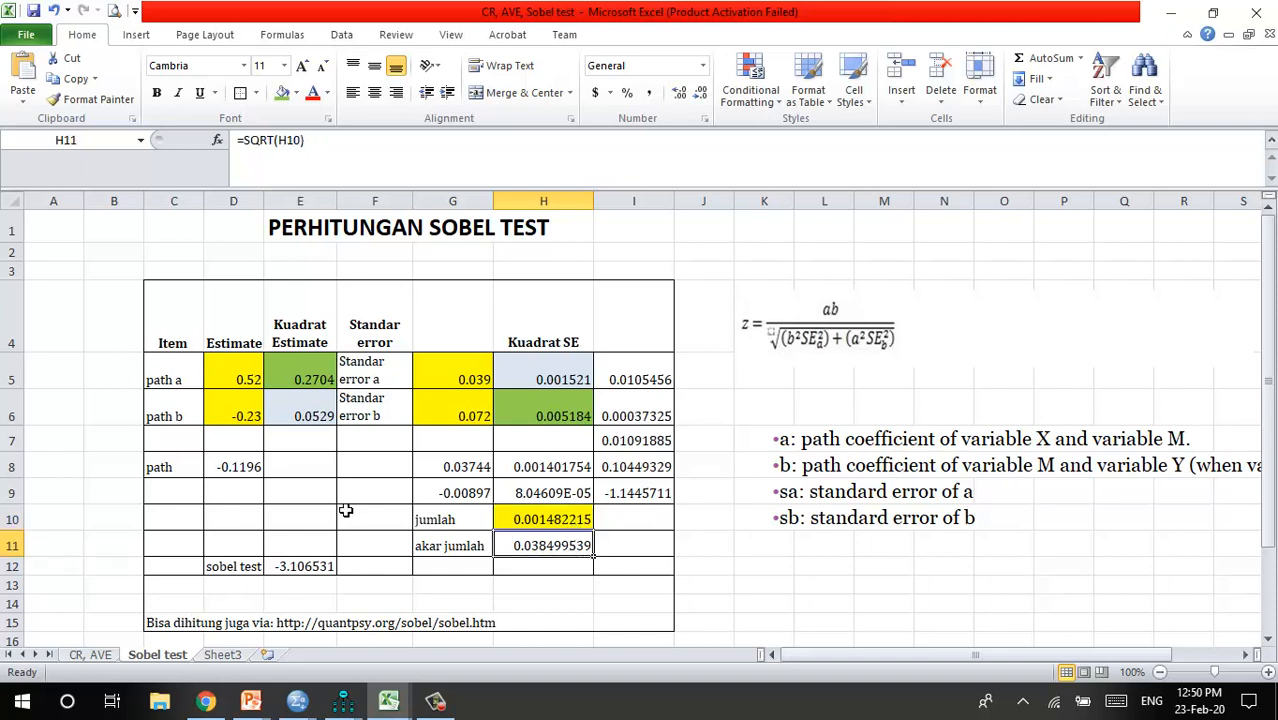
left_click(247, 470)
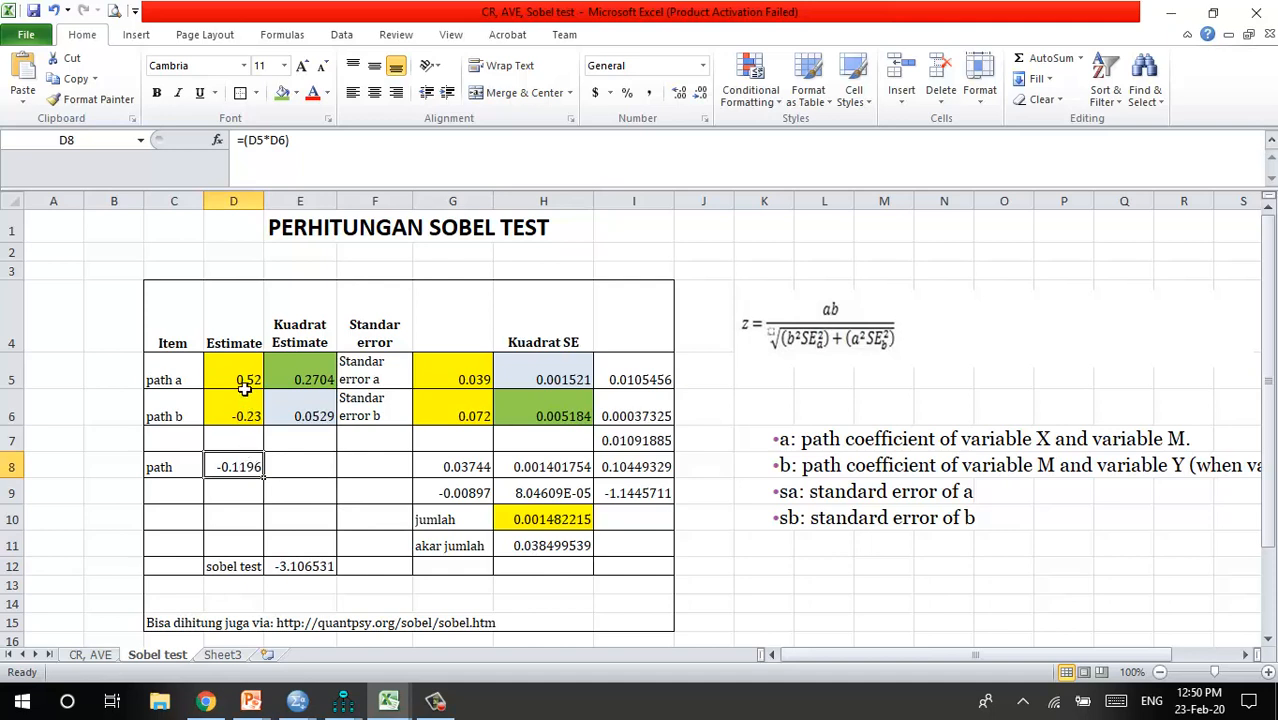
double_click(187, 472)
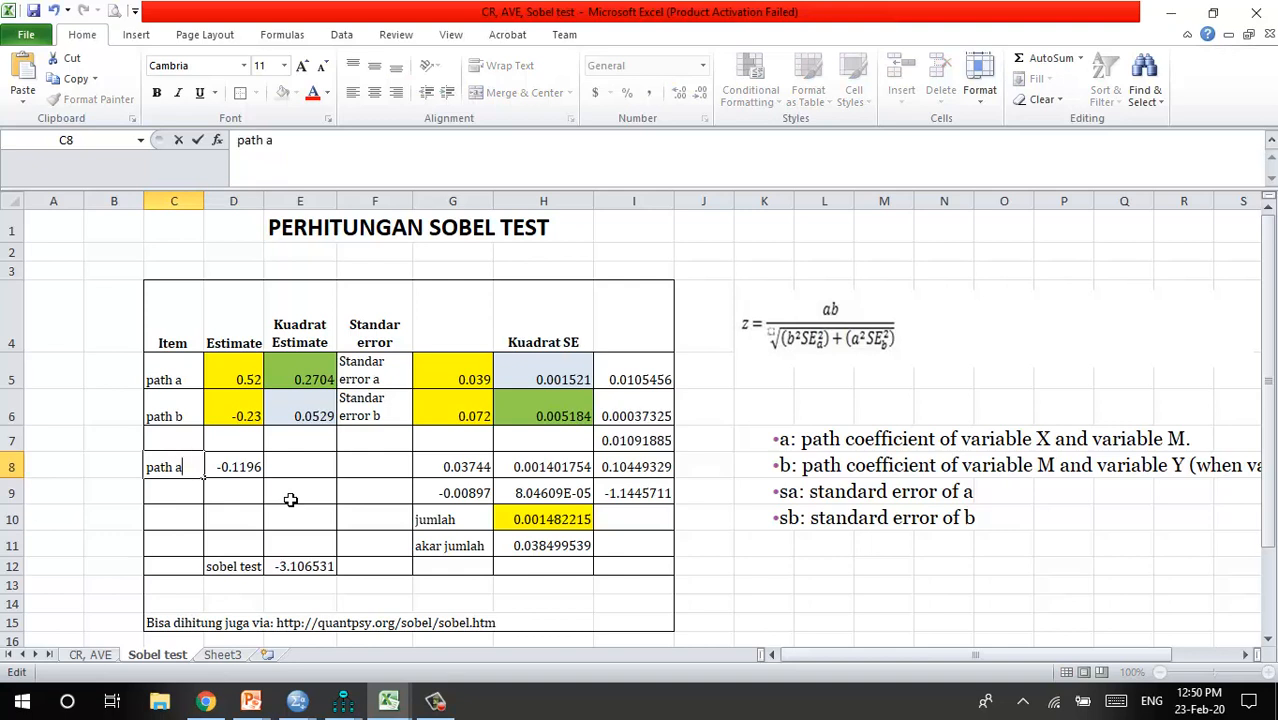
type("a* path b")
left_click(250, 530)
left_click(185, 468)
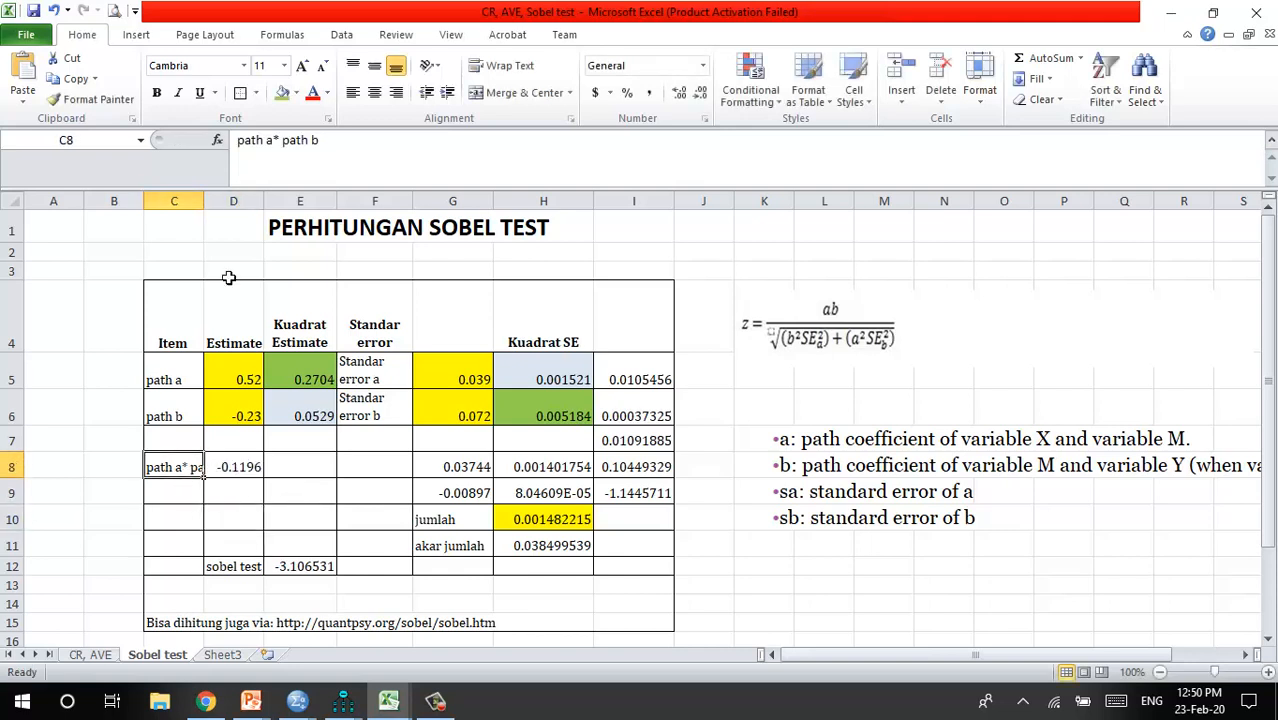
left_click(505, 66)
left_click(320, 525)
Review the path product, sum and Sobel test formulas in D8, H10 and E12, and select D13 below the sobel test label
left_click(252, 479)
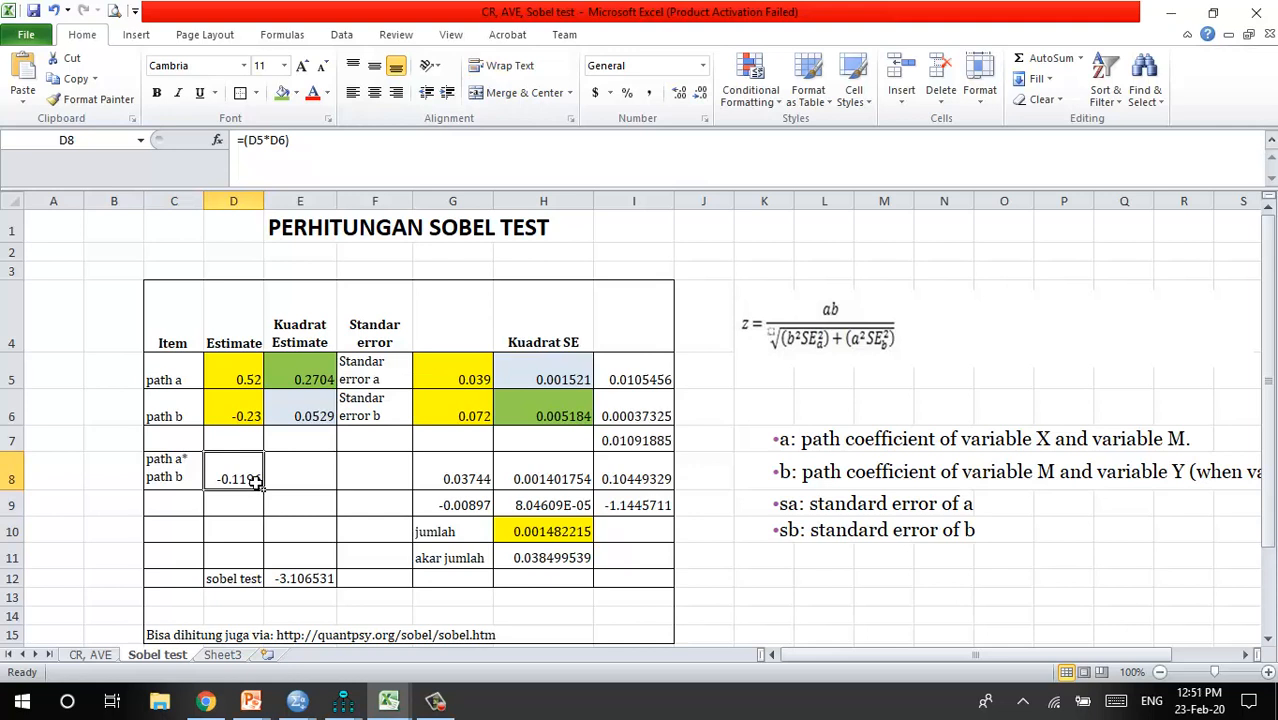
left_click(524, 540)
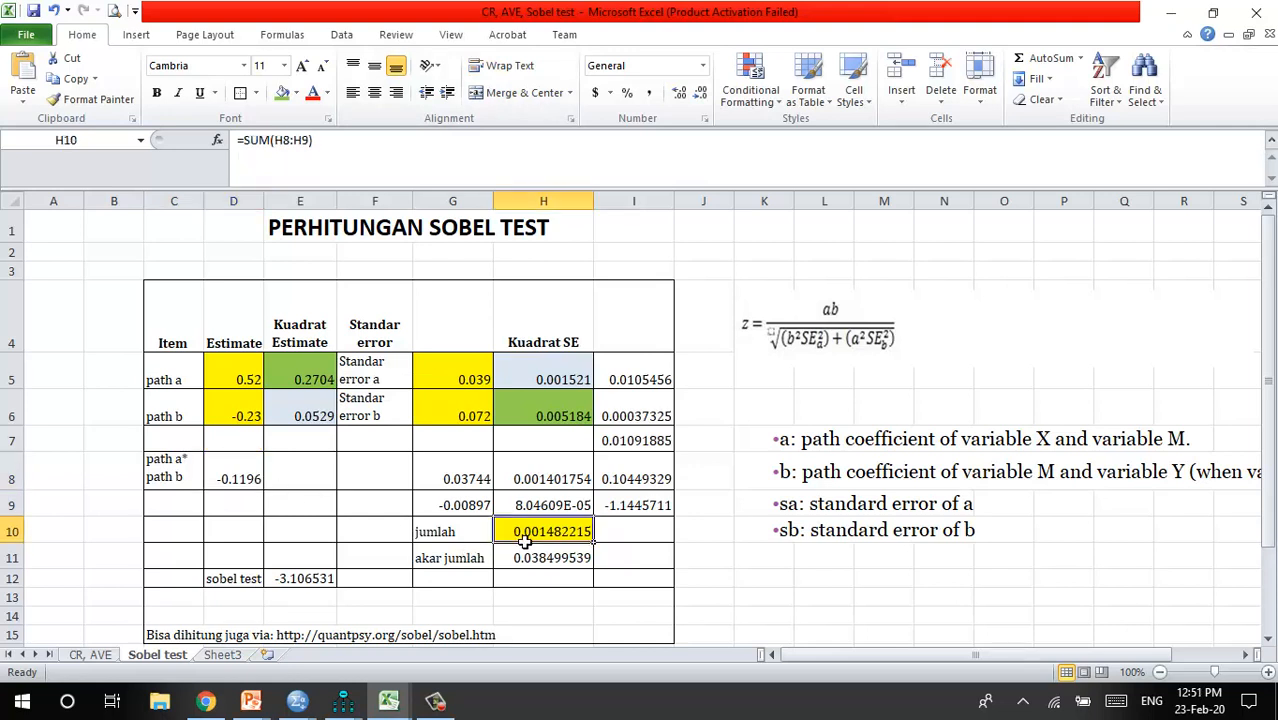
left_click(310, 582)
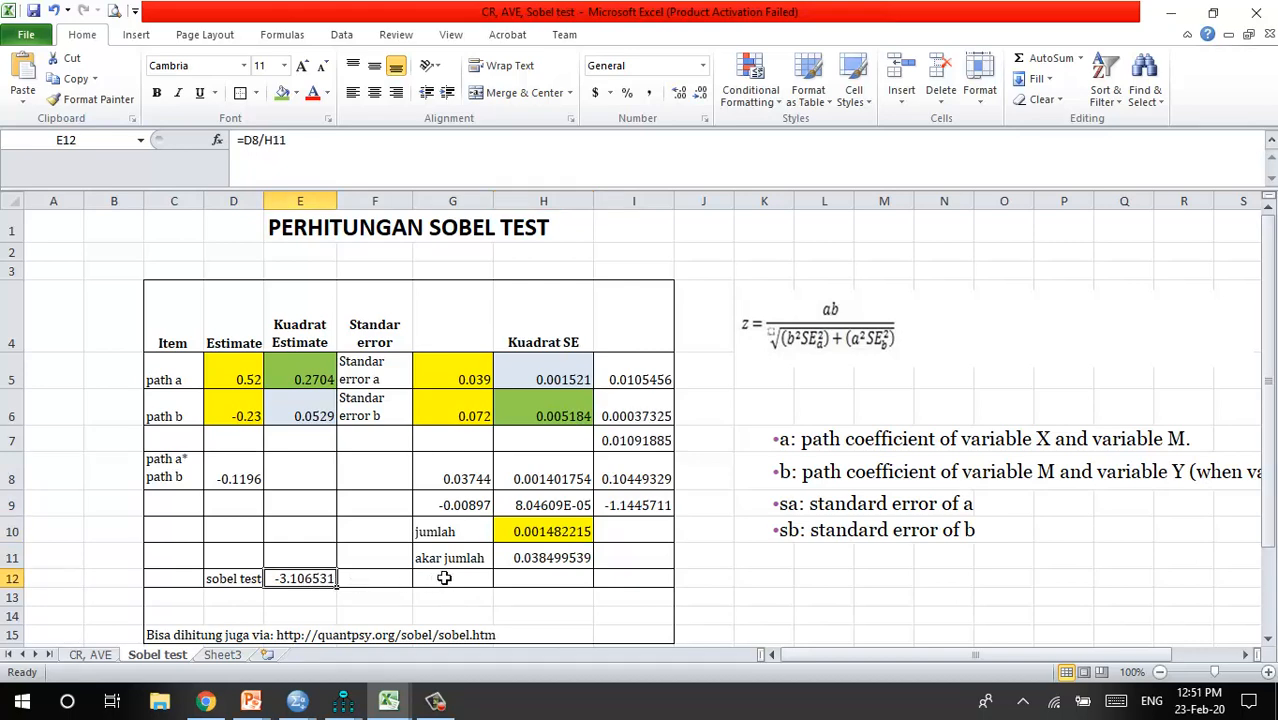
scroll(440, 577, "down", 1)
left_click(240, 536)
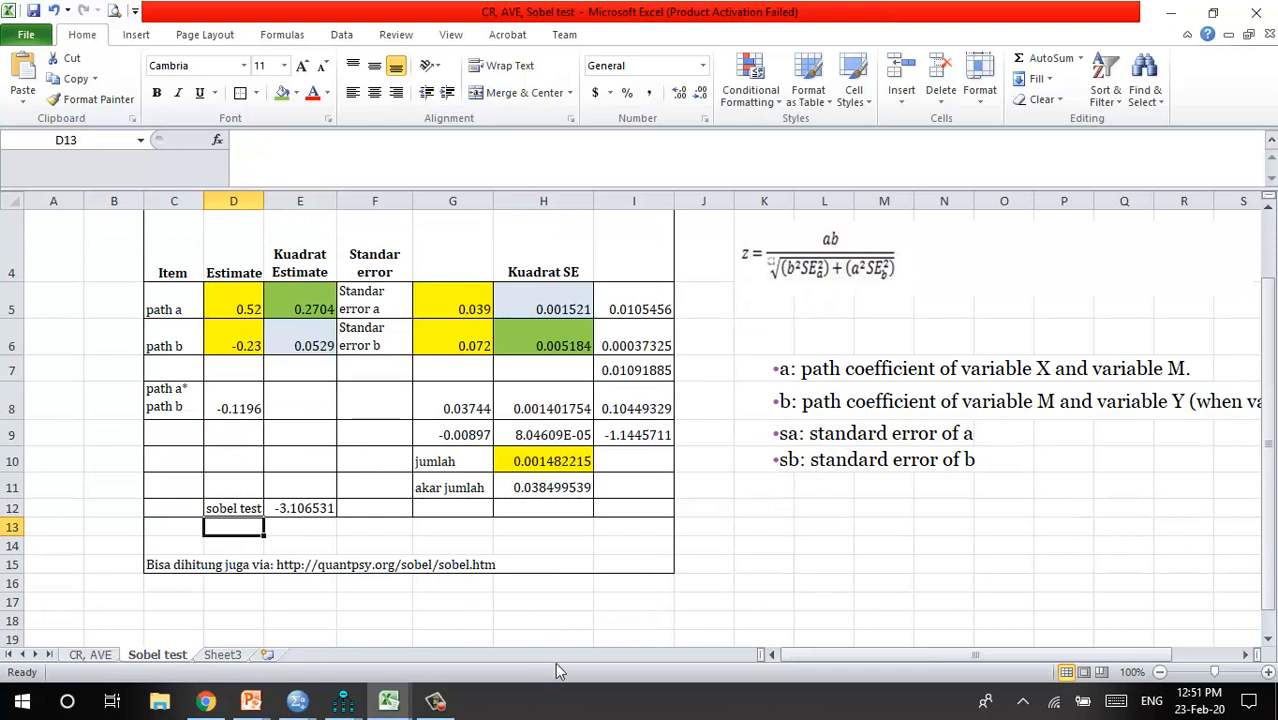
type("Nilai")
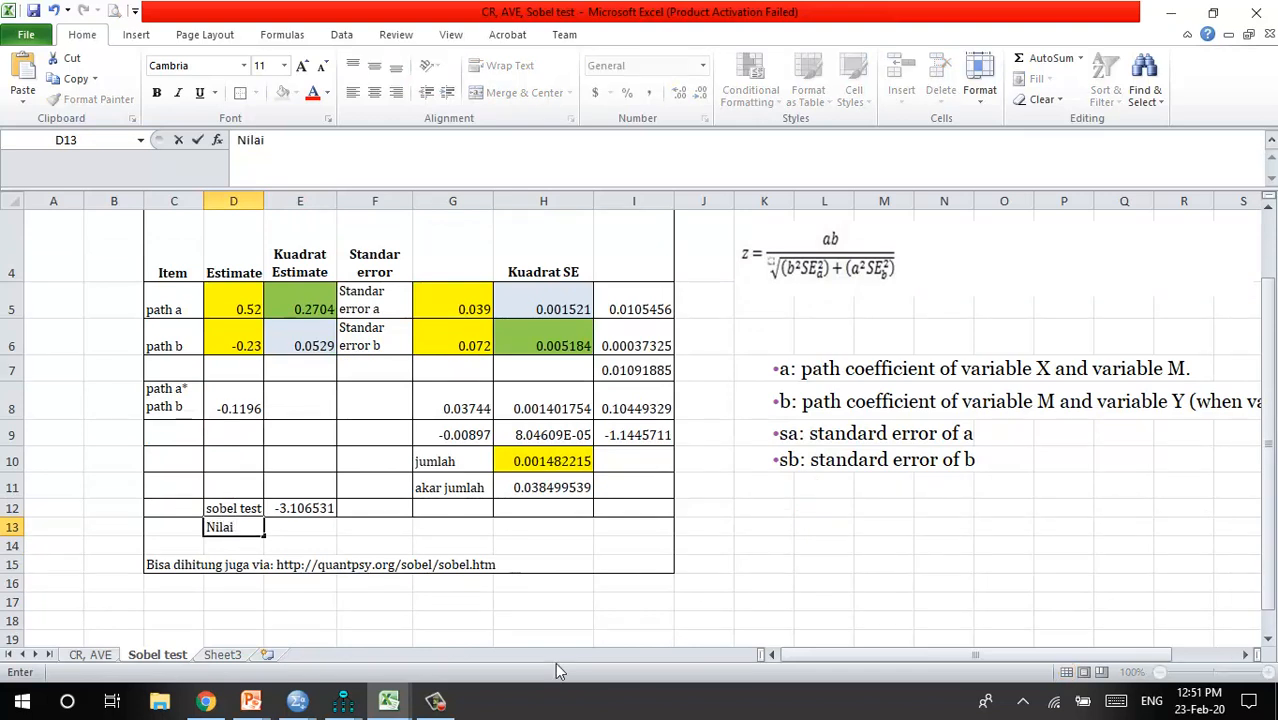
type(" lebih dari")
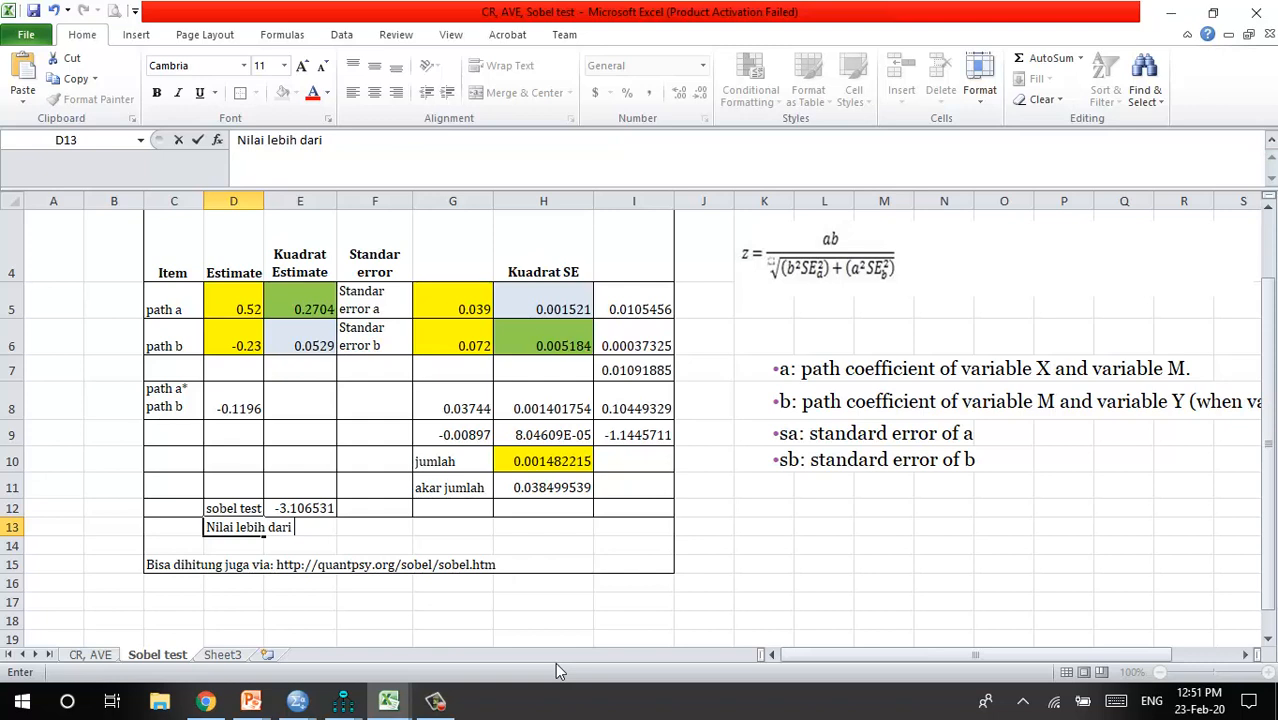
key("BackSpace")
key("BackSpace")
key("BackSpace")
key("BackSpace")
key("BackSpace")
key("BackSpace")
key("BackSpace")
key("BackSpace")
key("BackSpace")
key("BackSpace")
key("BackSpace")
key("BackSpace")
key("BackSpace")
key("BackSpace")
key("BackSpace")
key("BackSpace")
key("BackSpace")
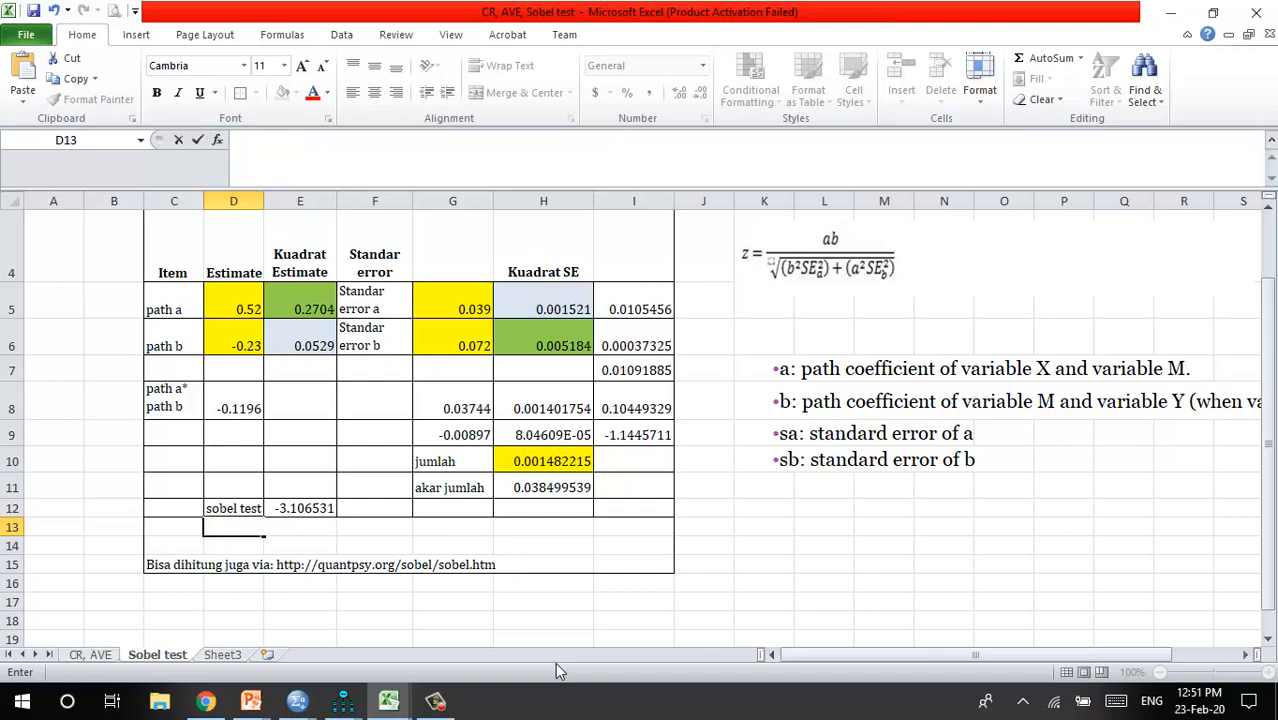
Write the comparison "-1.96< -3.10" in cell D13 below the sobel test label
type("-1.96")
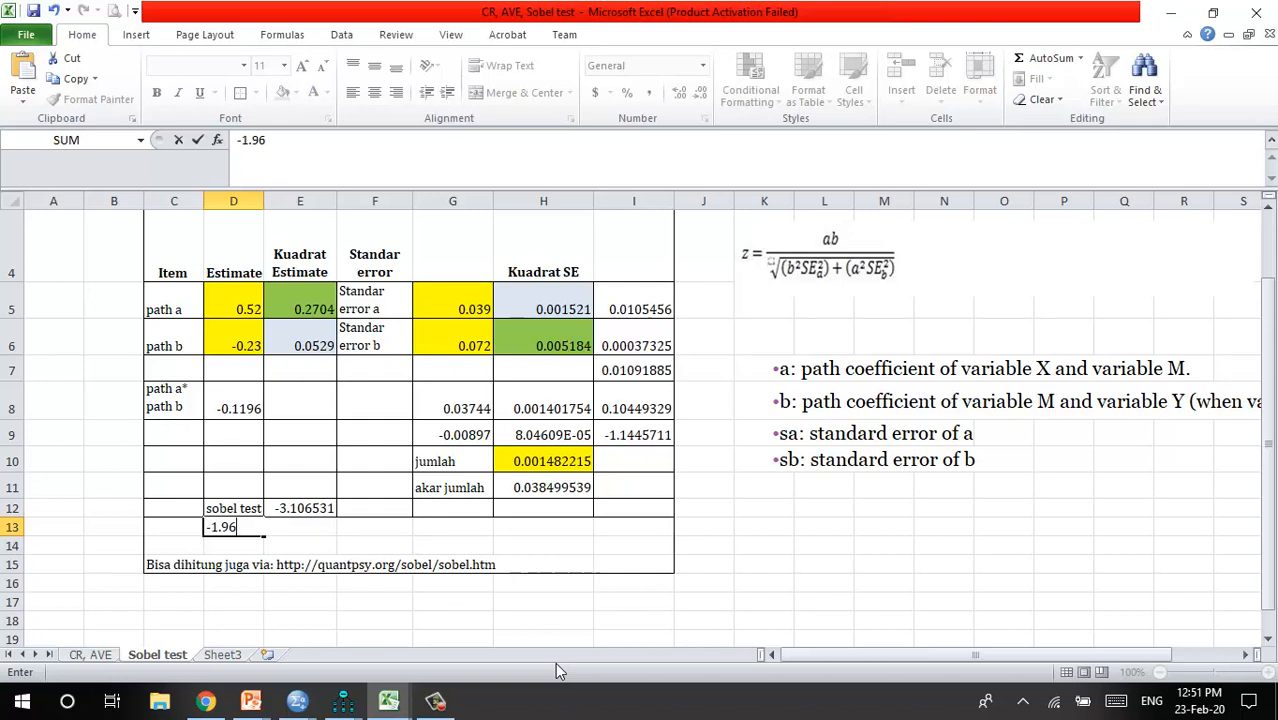
type("<")
type(" 3.10")
key("BackSpace")
key("BackSpace")
key("BackSpace")
key("BackSpace")
type("-3.10")
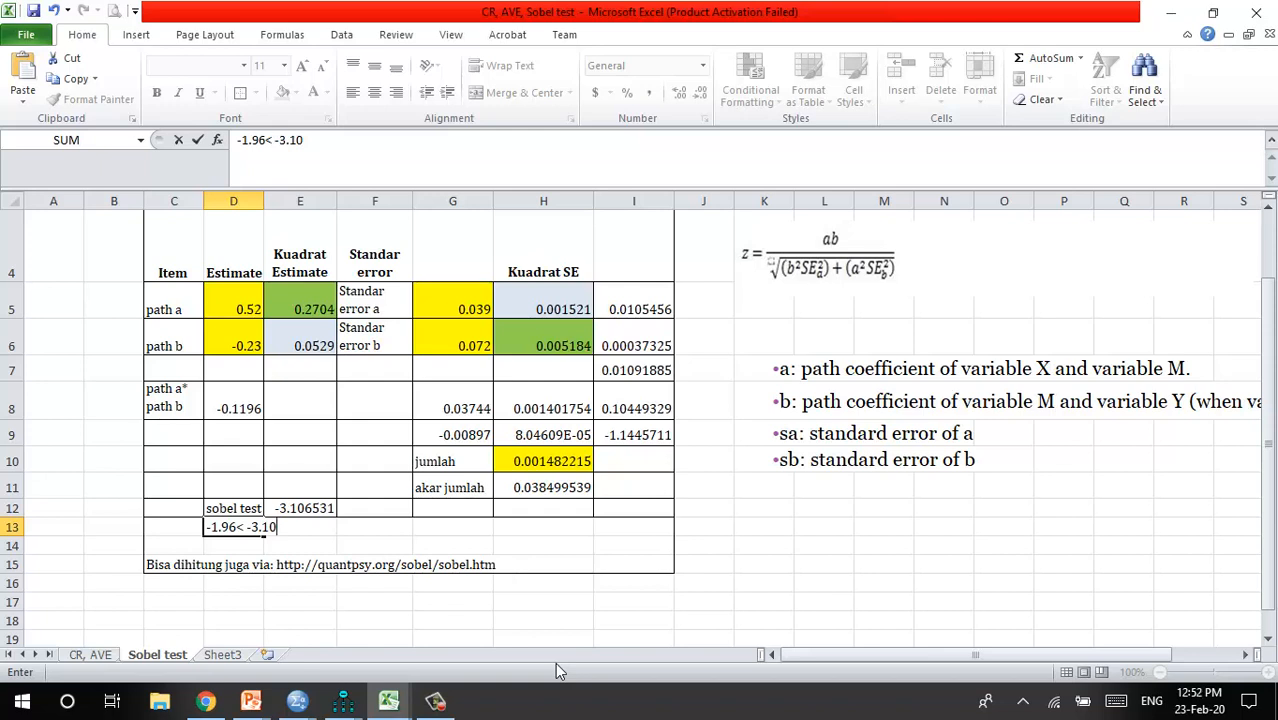
Continue the D13 comparison with ": customer engagement merupakan mediasi antara perceived value dan customer loyalty"
type(": customer")
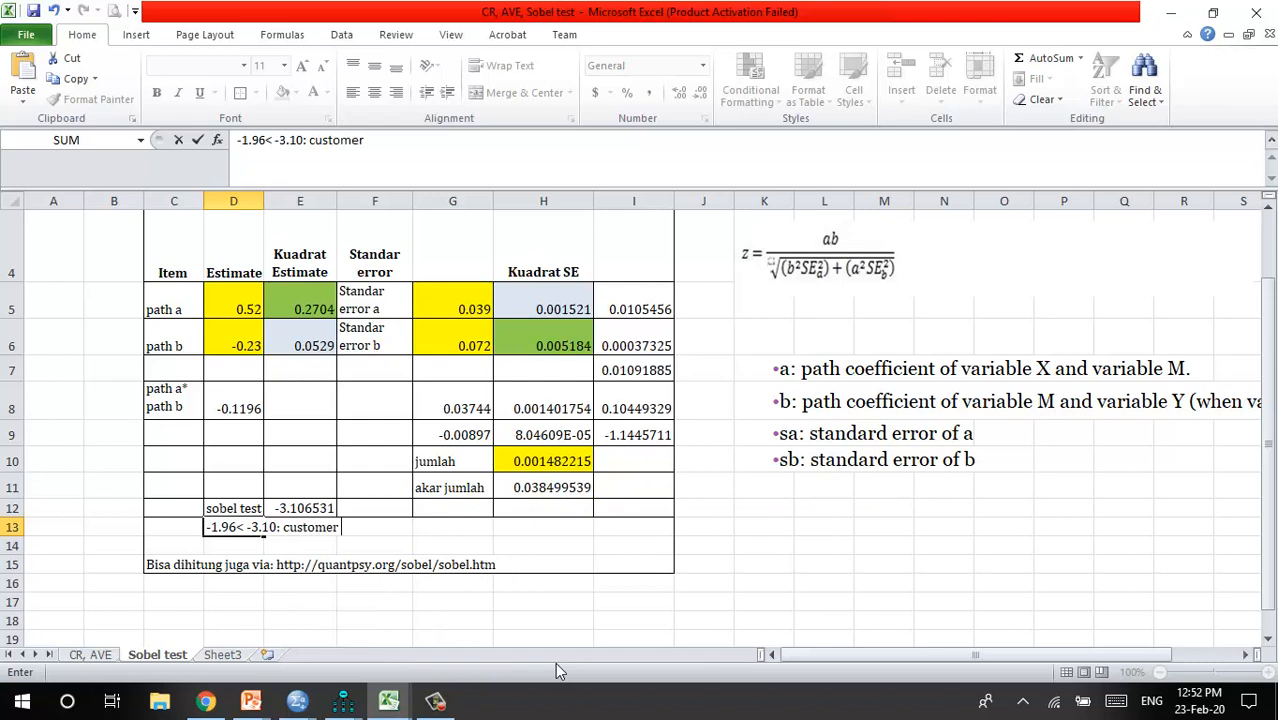
type(" engagem")
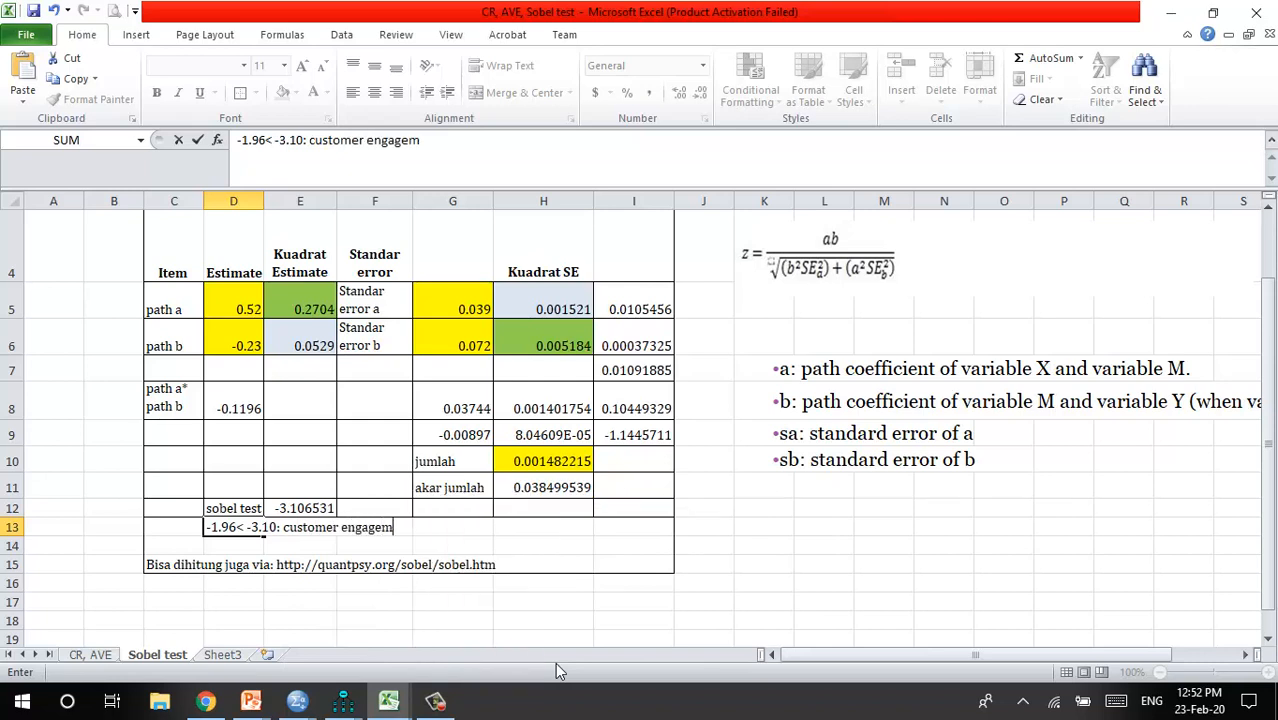
type("ent merupakan ")
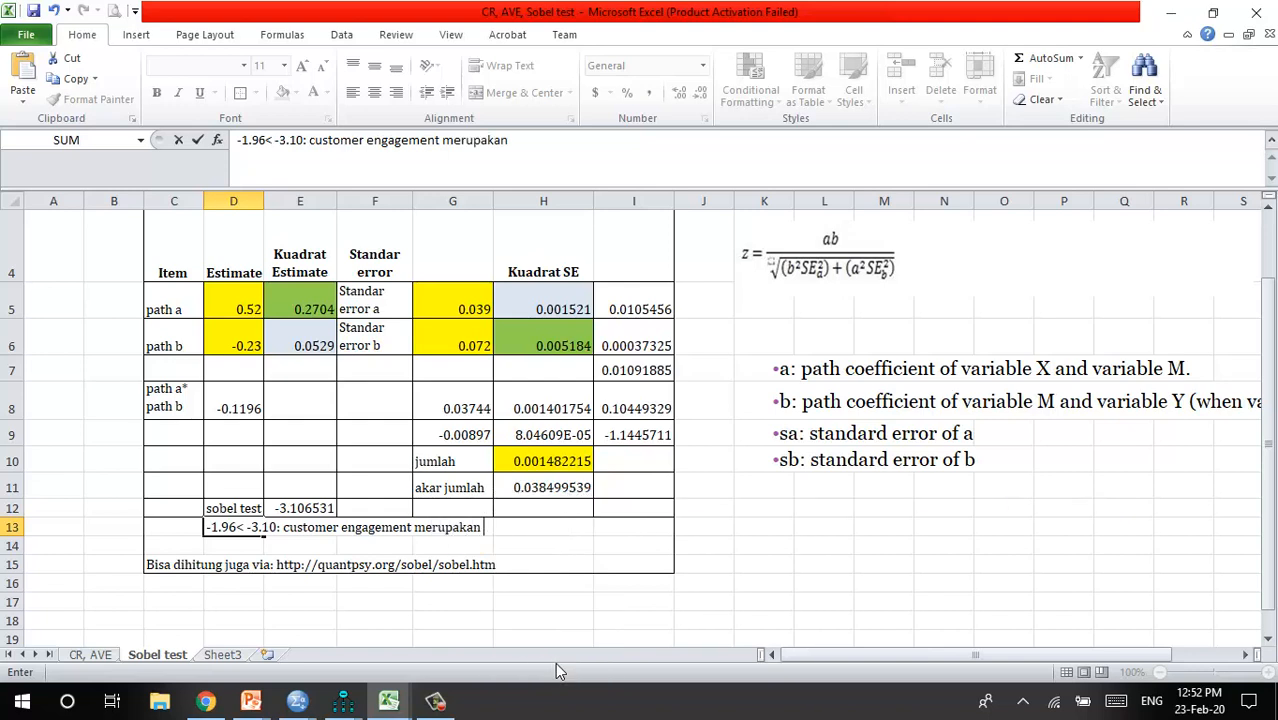
type("mediasi ")
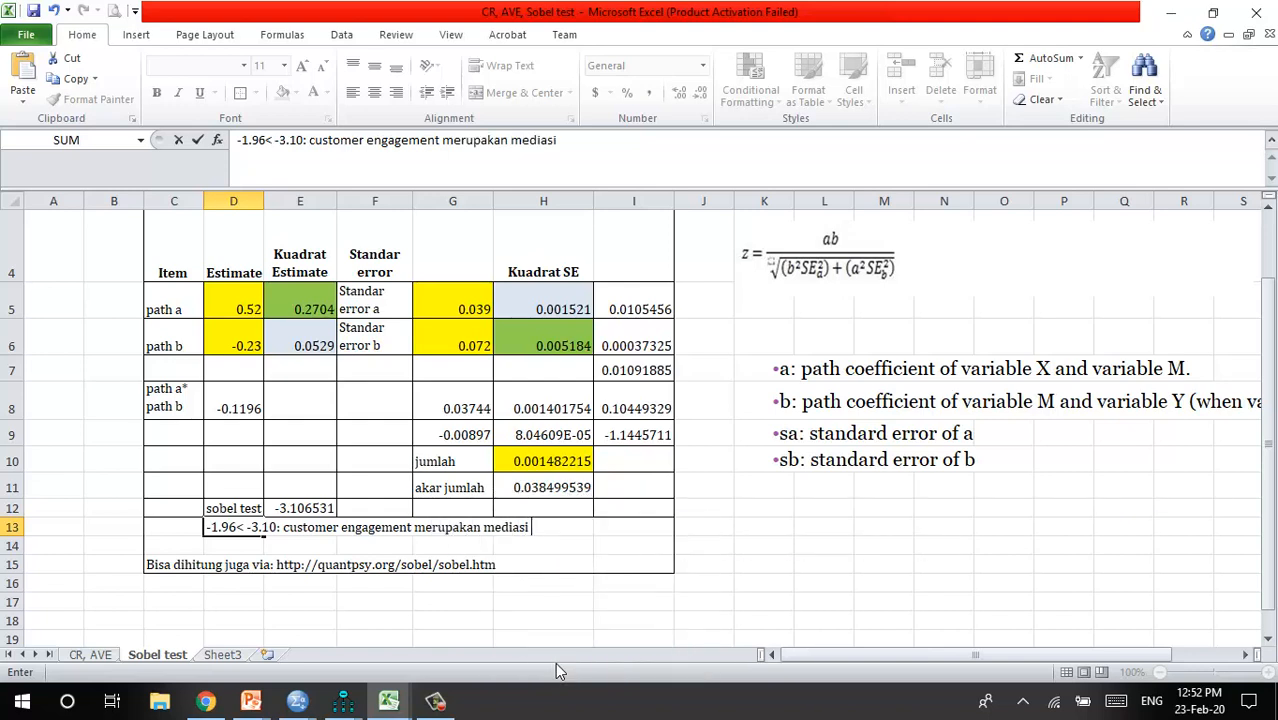
type("antara percei")
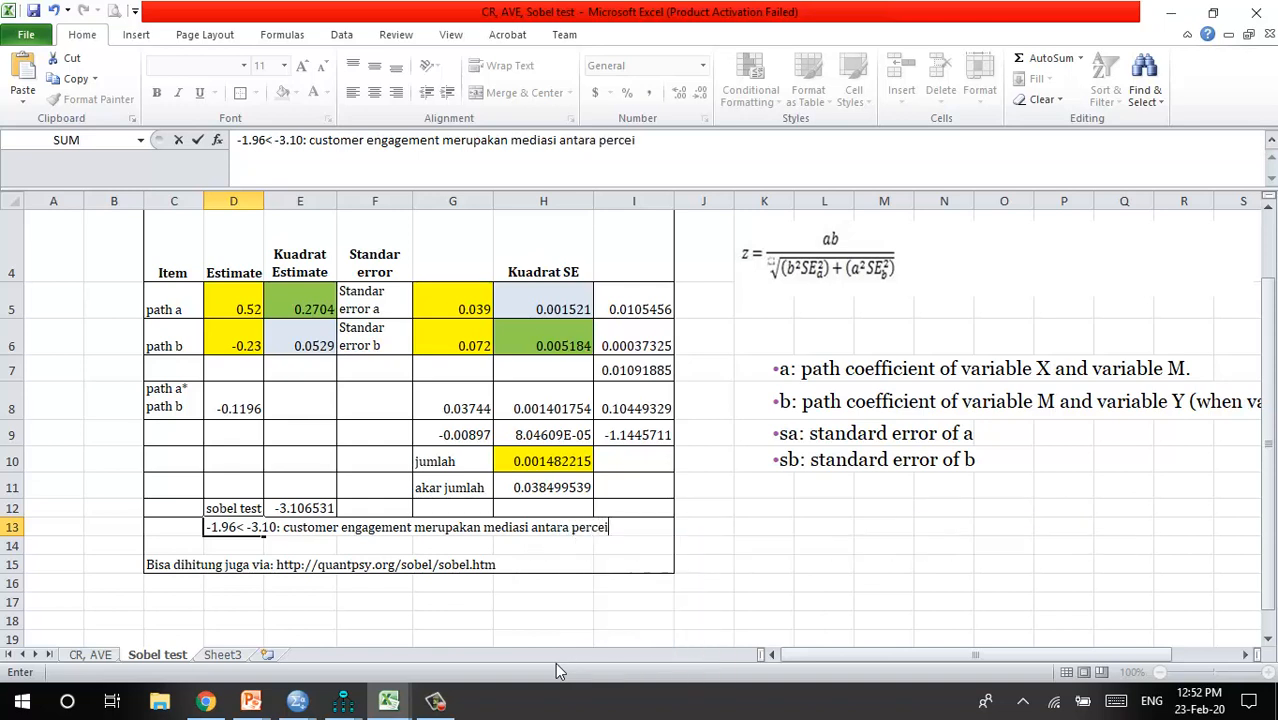
type("ved val")
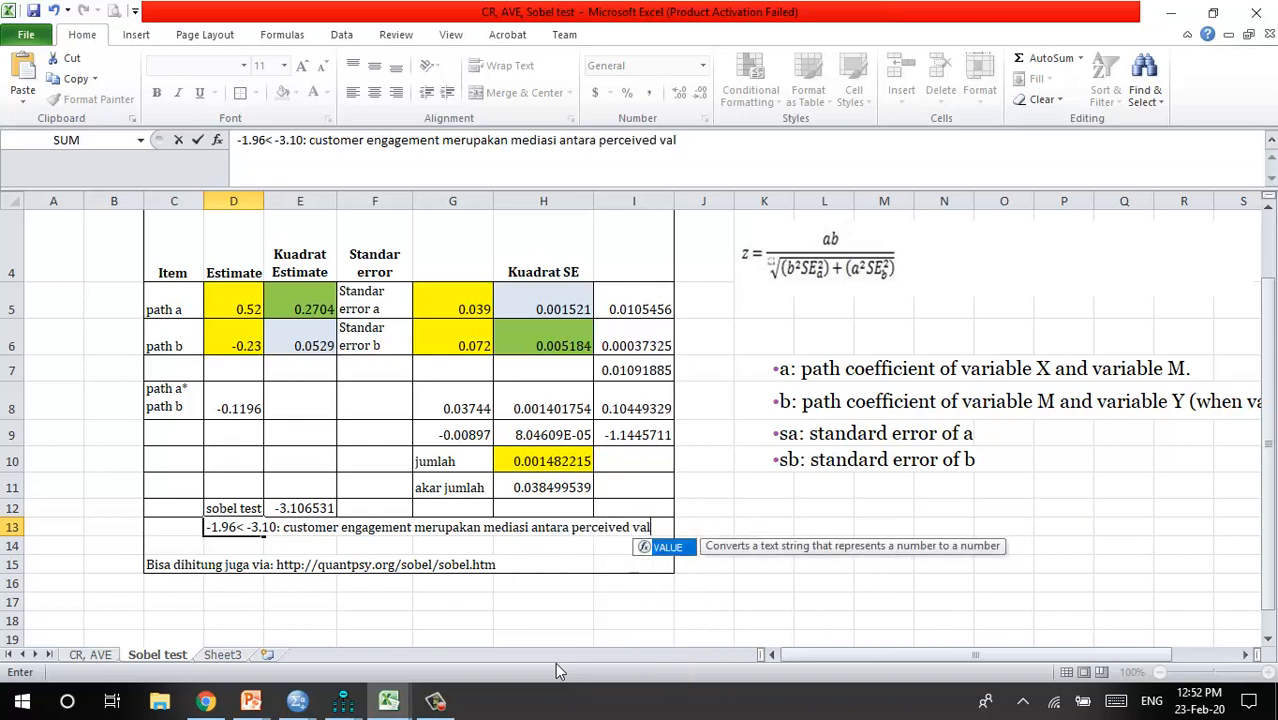
type("ue dan cus")
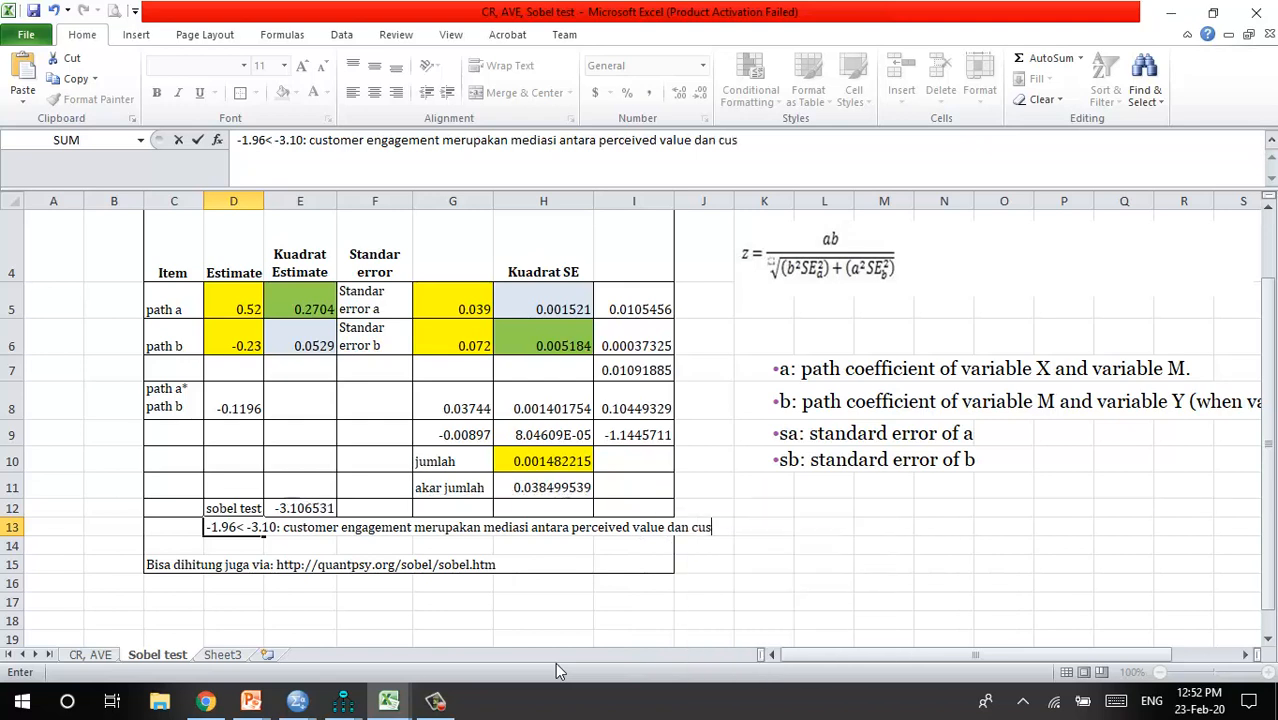
type("tomer lo")
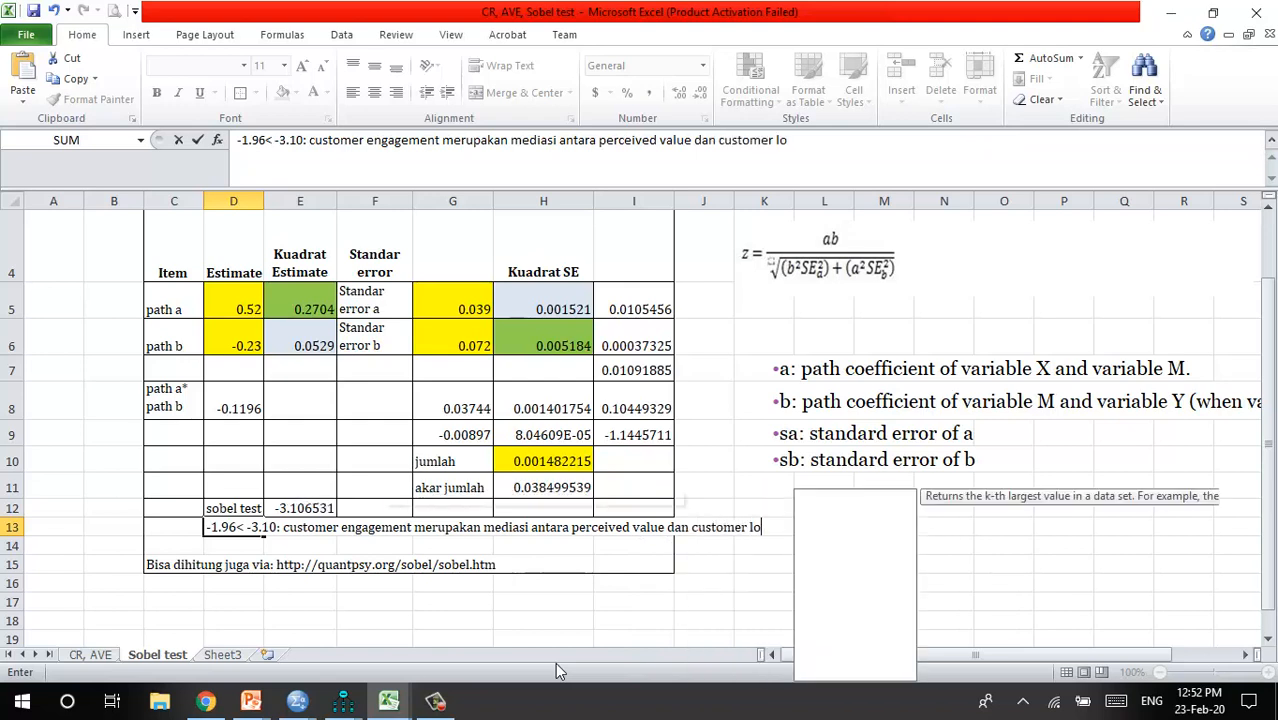
type("yalty")
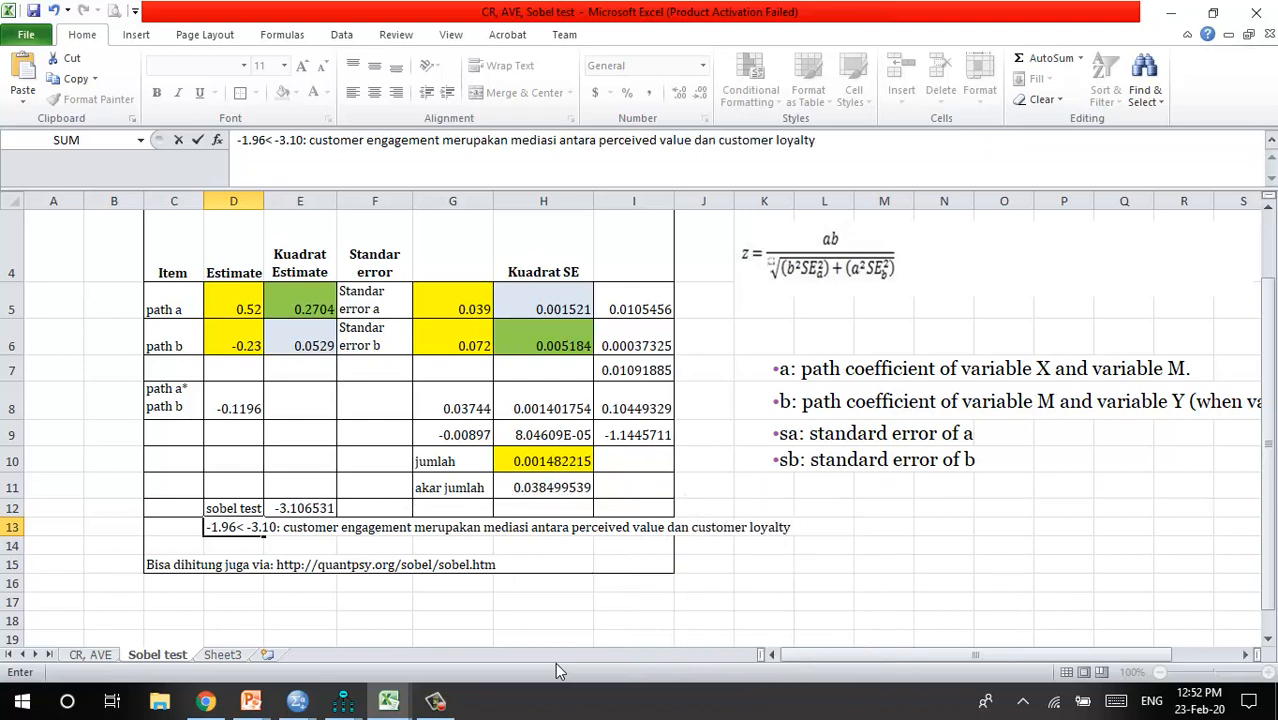
Discard the uncommitted conclusion entry in cell D13
left_click(343, 700)
left_click(233, 583)
left_click(234, 537)
key("Escape")
left_click(362, 568)
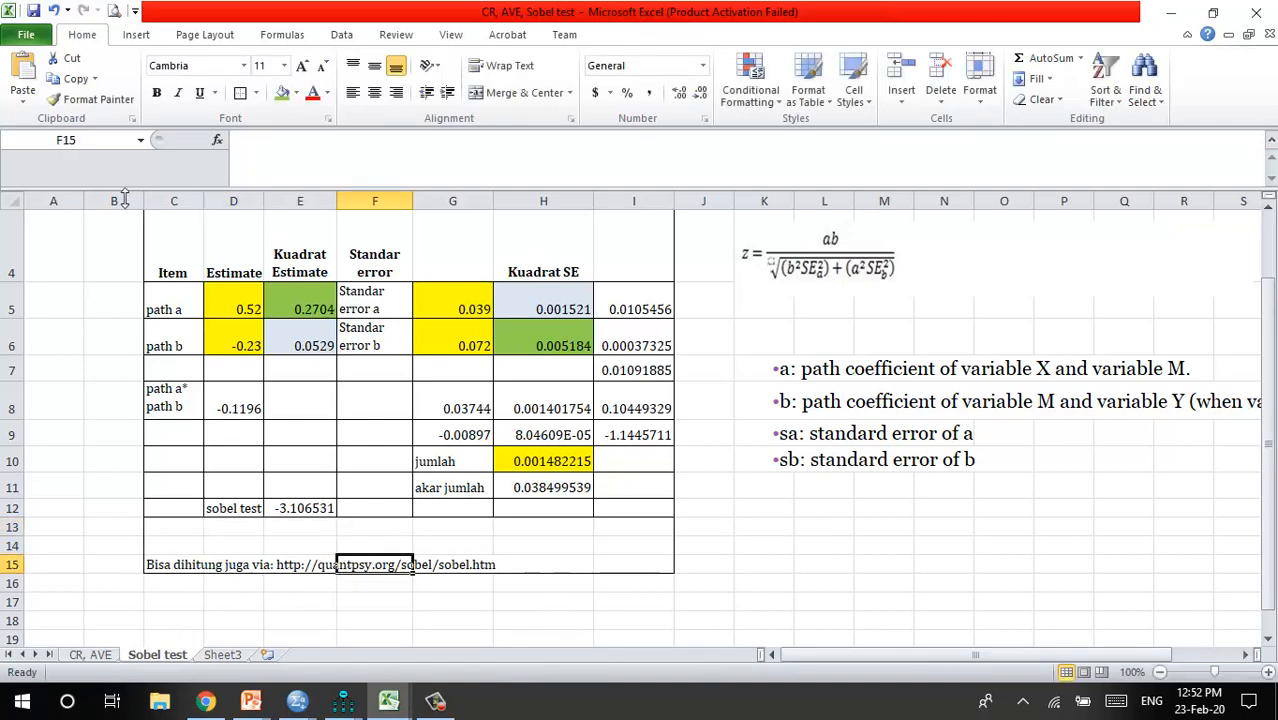
Try to recover the lost conclusion text by undoing and redoing the latest sheet changes
left_click(54, 11)
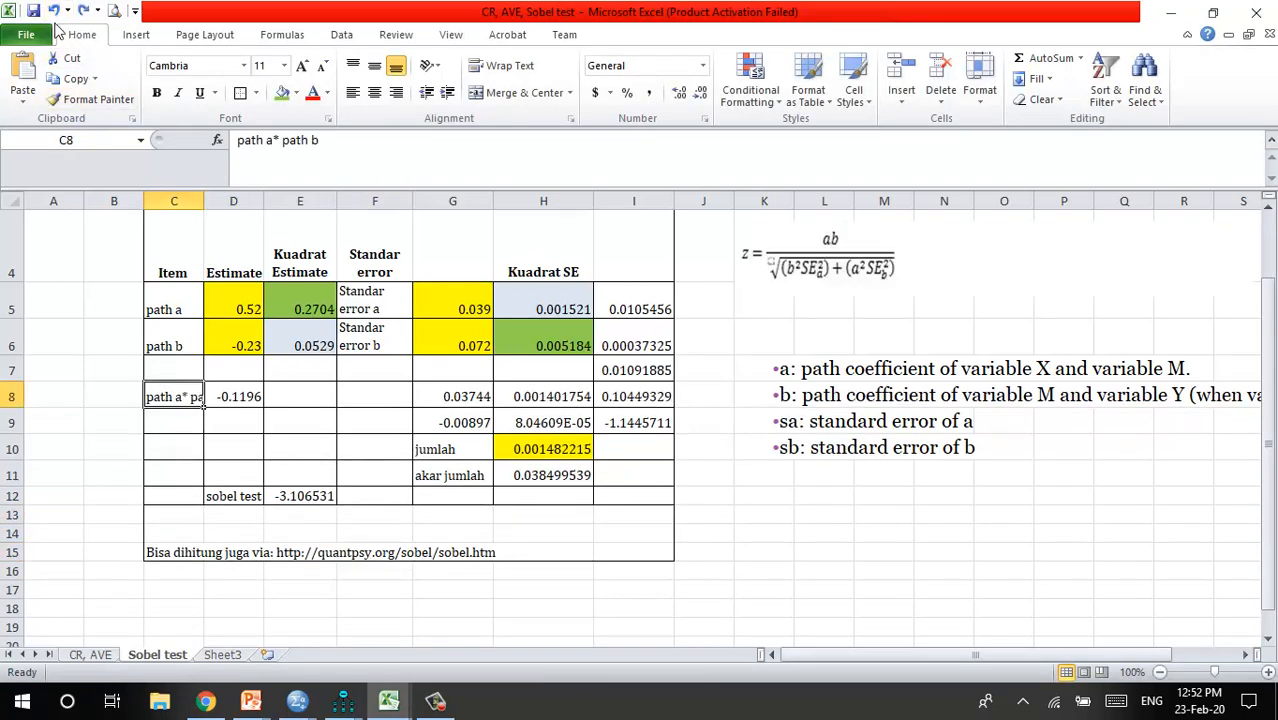
left_click(84, 11)
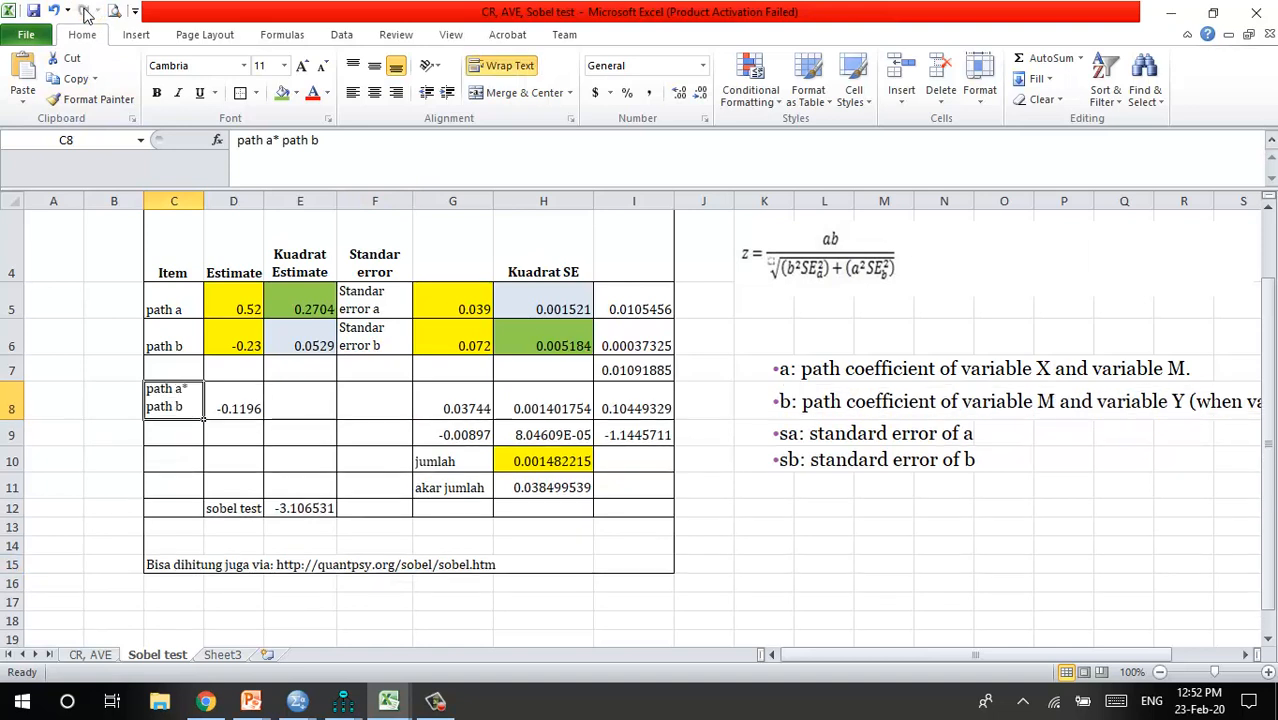
left_click(255, 533)
left_click(286, 530)
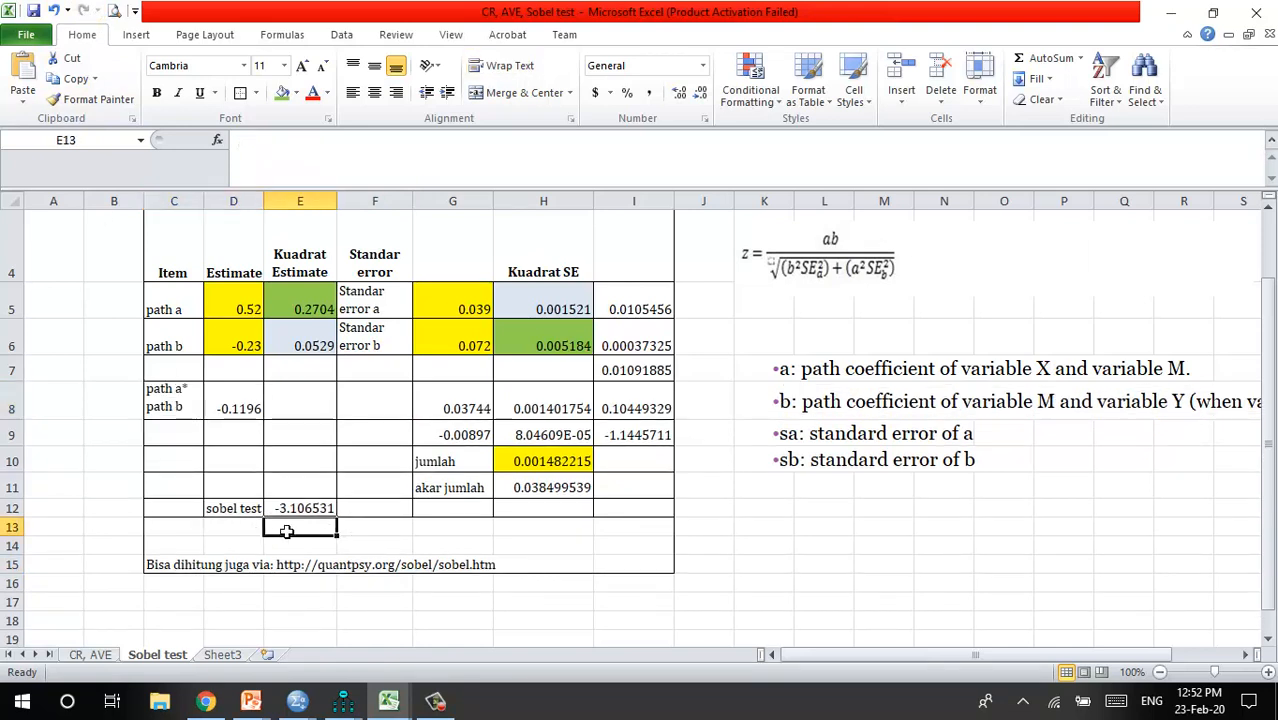
left_click(54, 11)
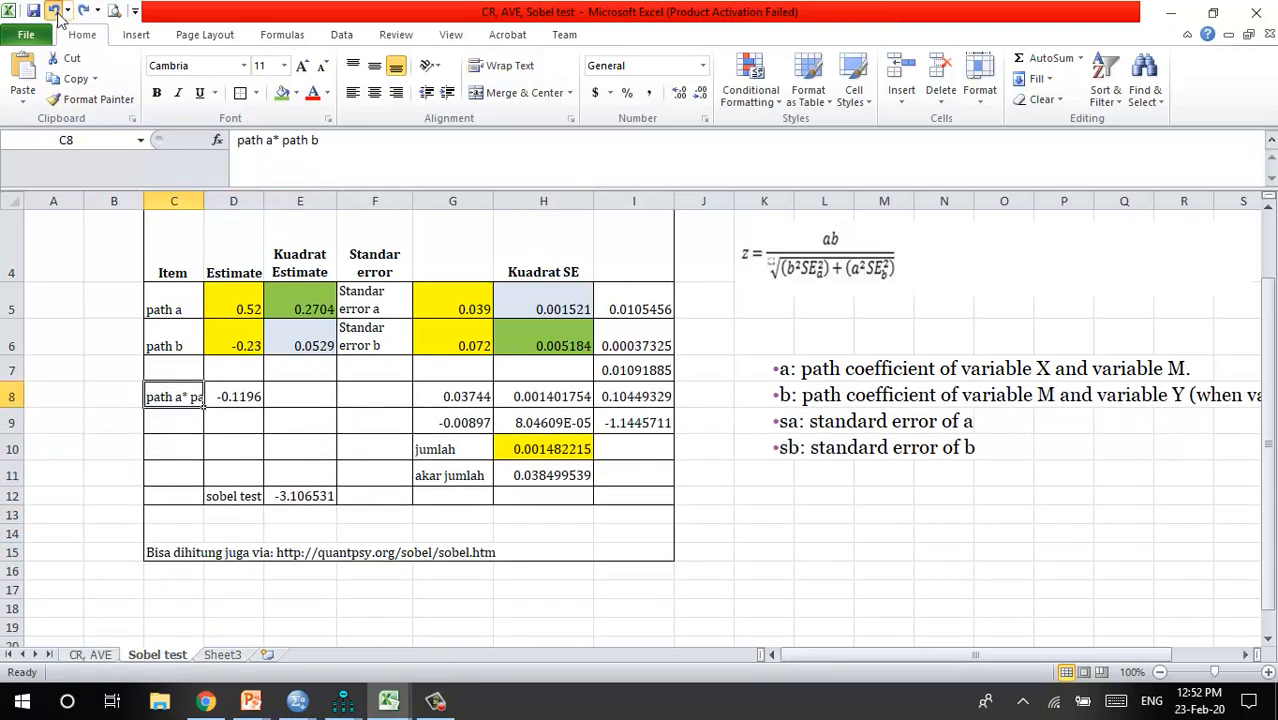
left_click(54, 11)
left_click(84, 11)
left_click(84, 11)
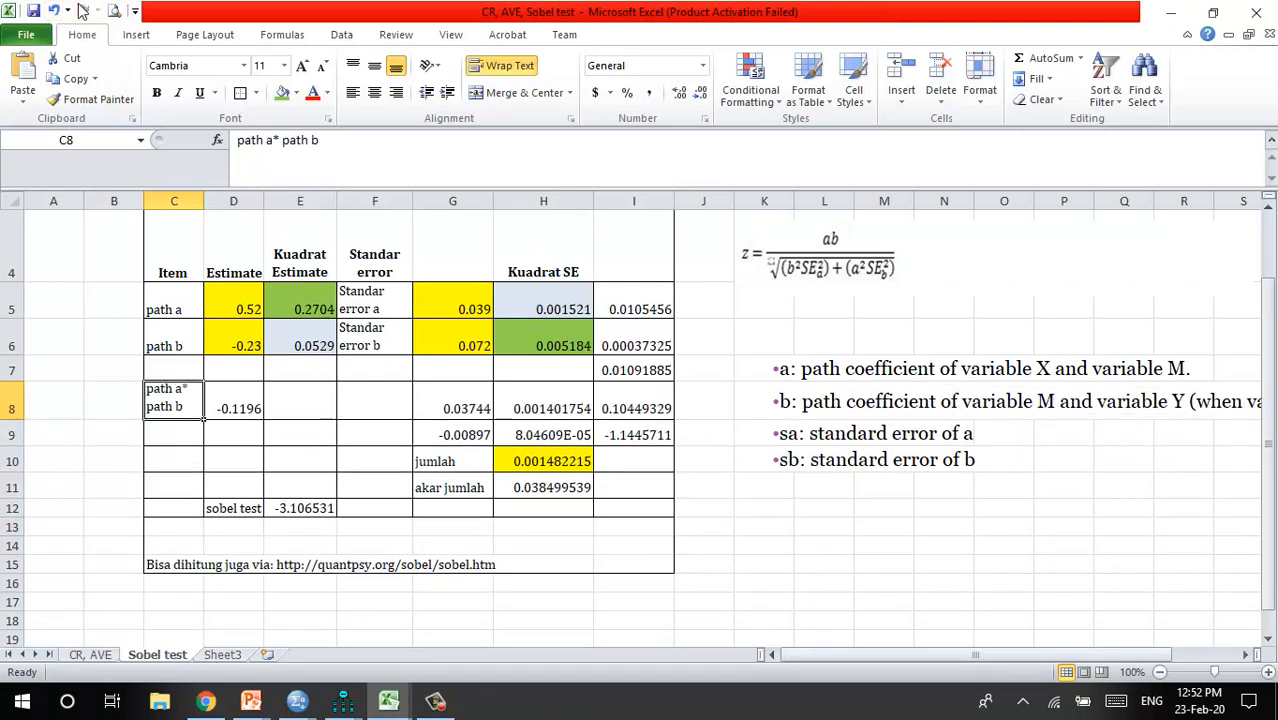
Make the Sobel test result in E12 bold
left_click(299, 540)
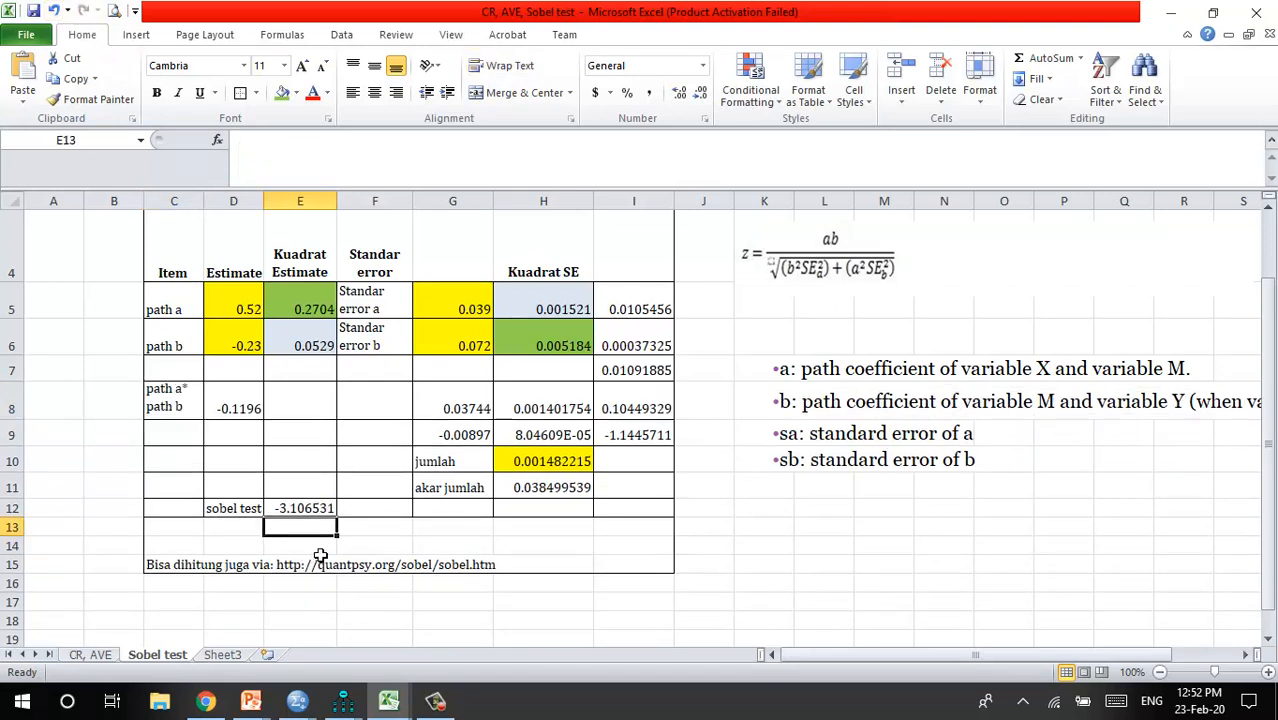
left_click(312, 511)
left_click(156, 92)
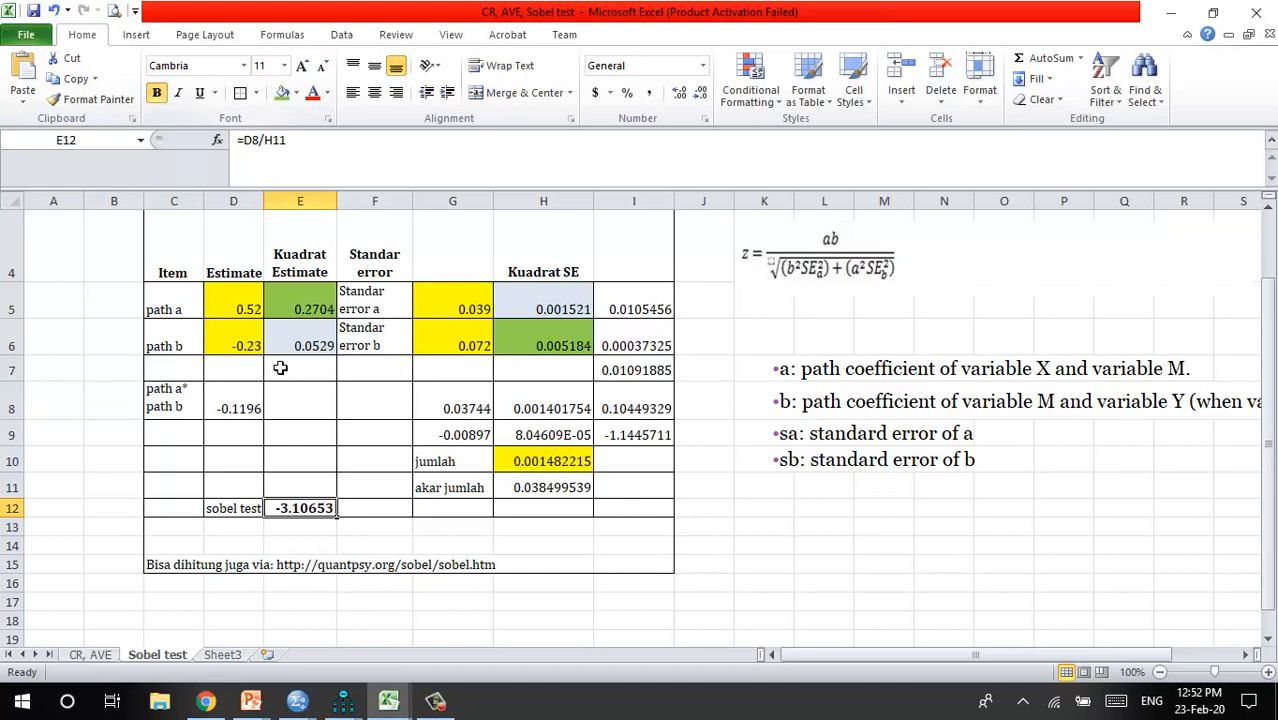
Write "Customer engagement merupakan variabel mediasi antara Perceived value dan Customer loyalty (" in cell E13 below the Sobel test result
left_click(310, 533)
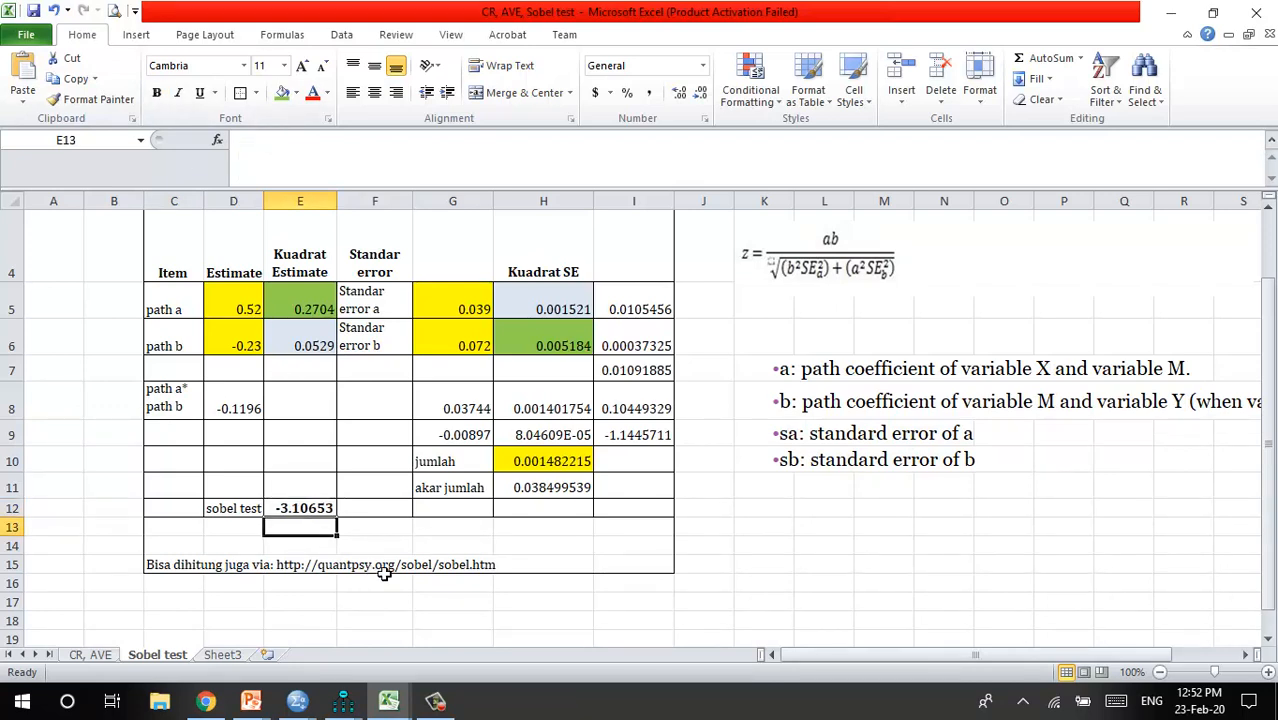
type("C")
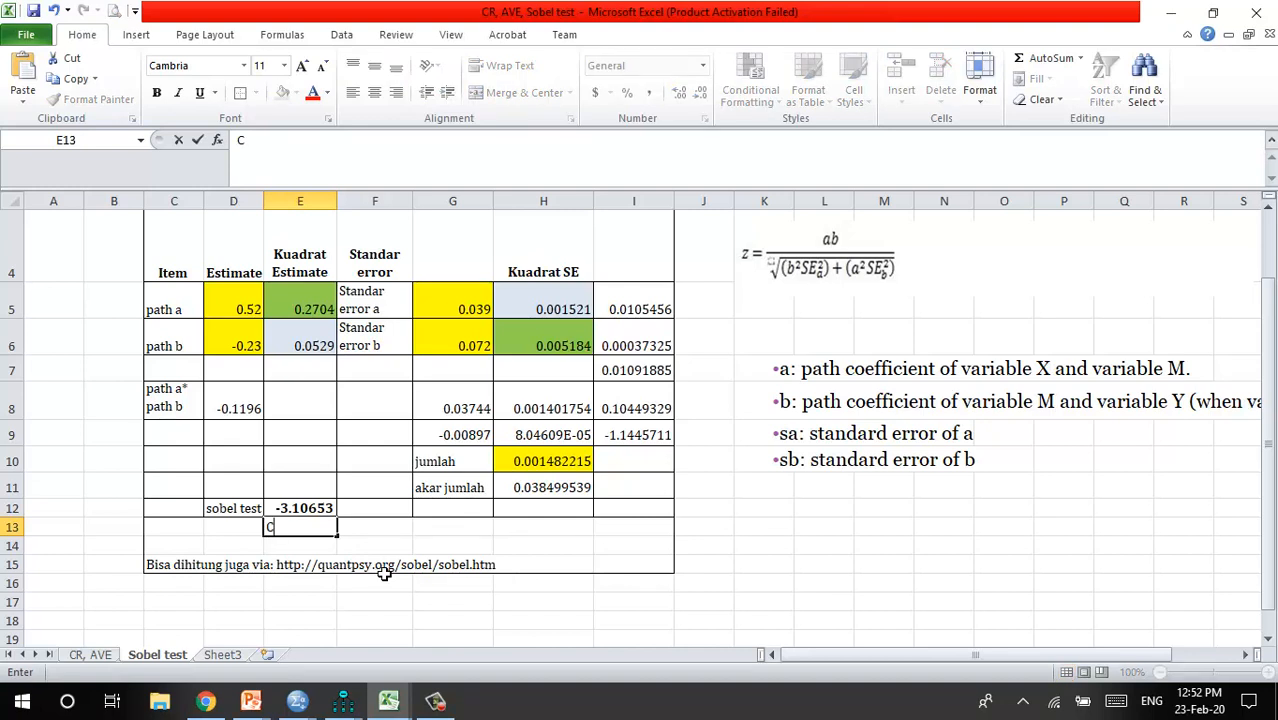
type("ustomer e")
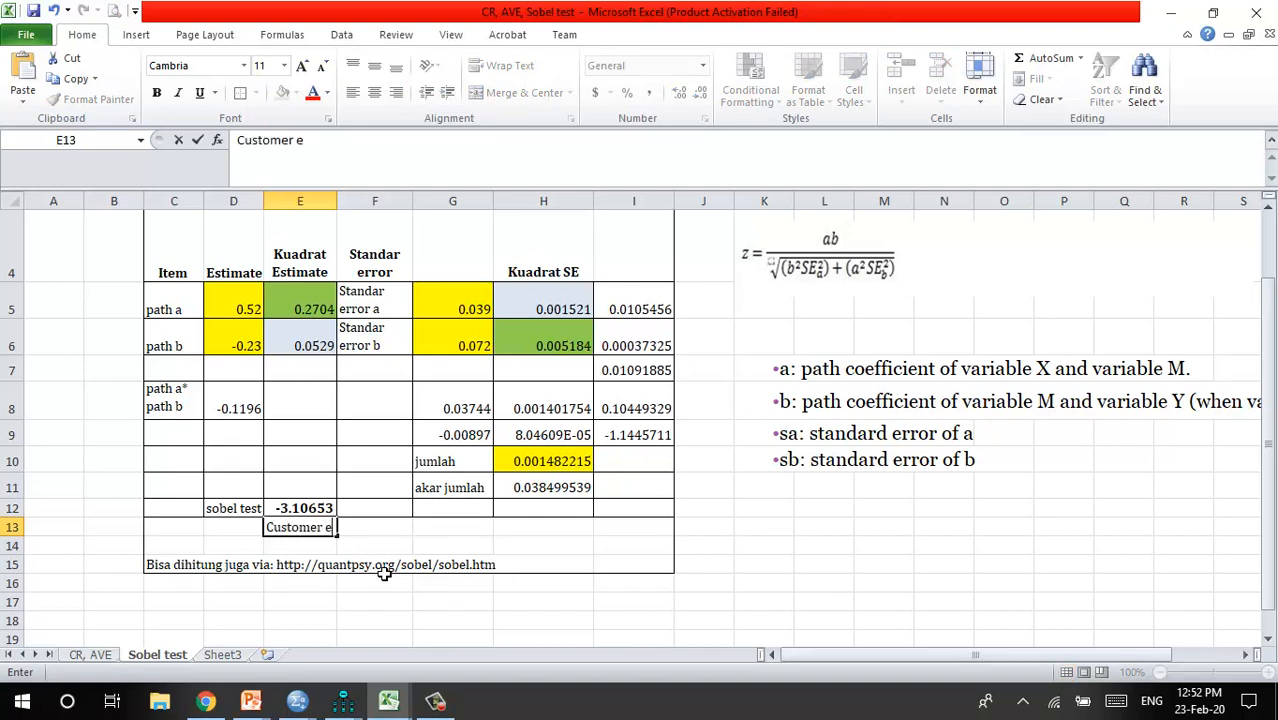
type("ngagemen")
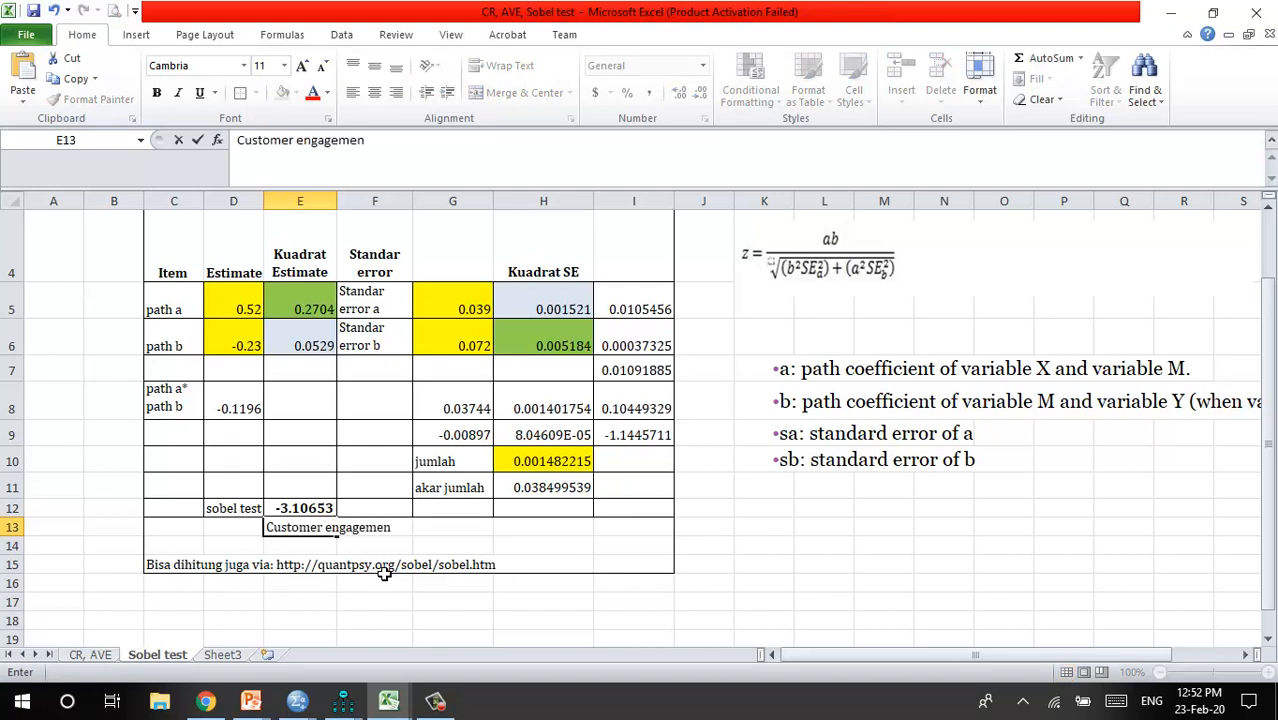
type("t merupa")
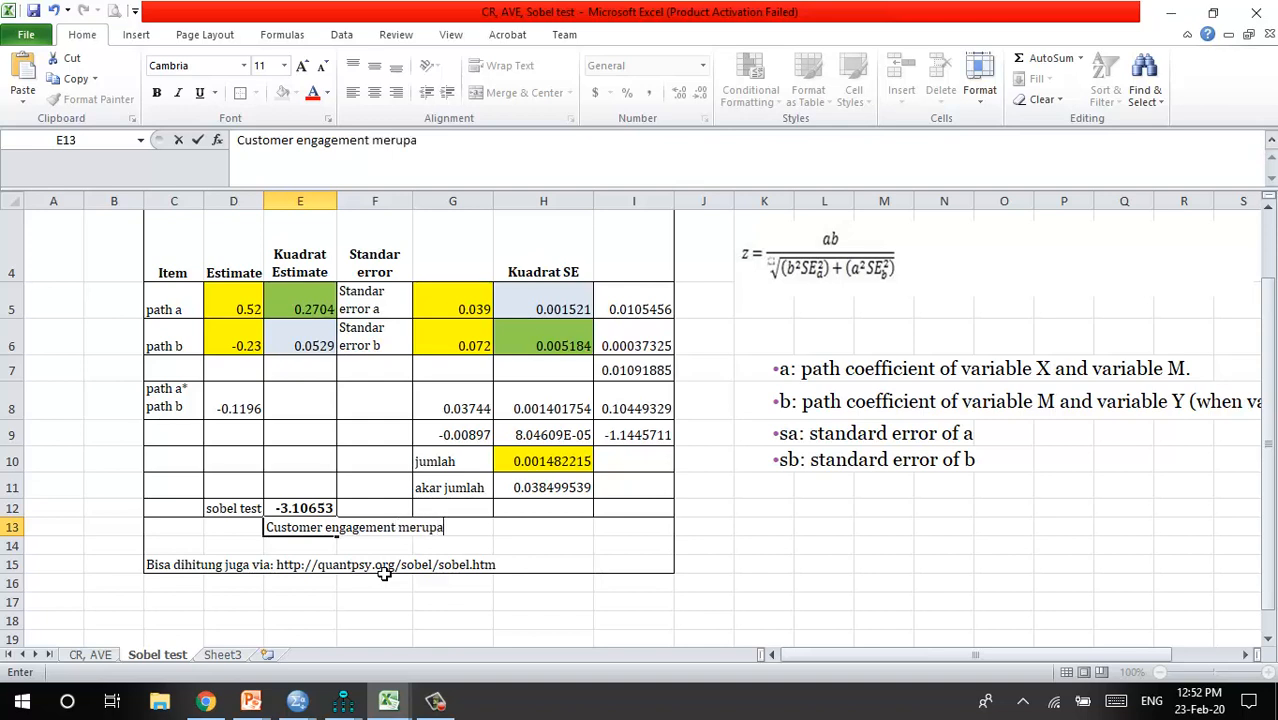
type("kan varia")
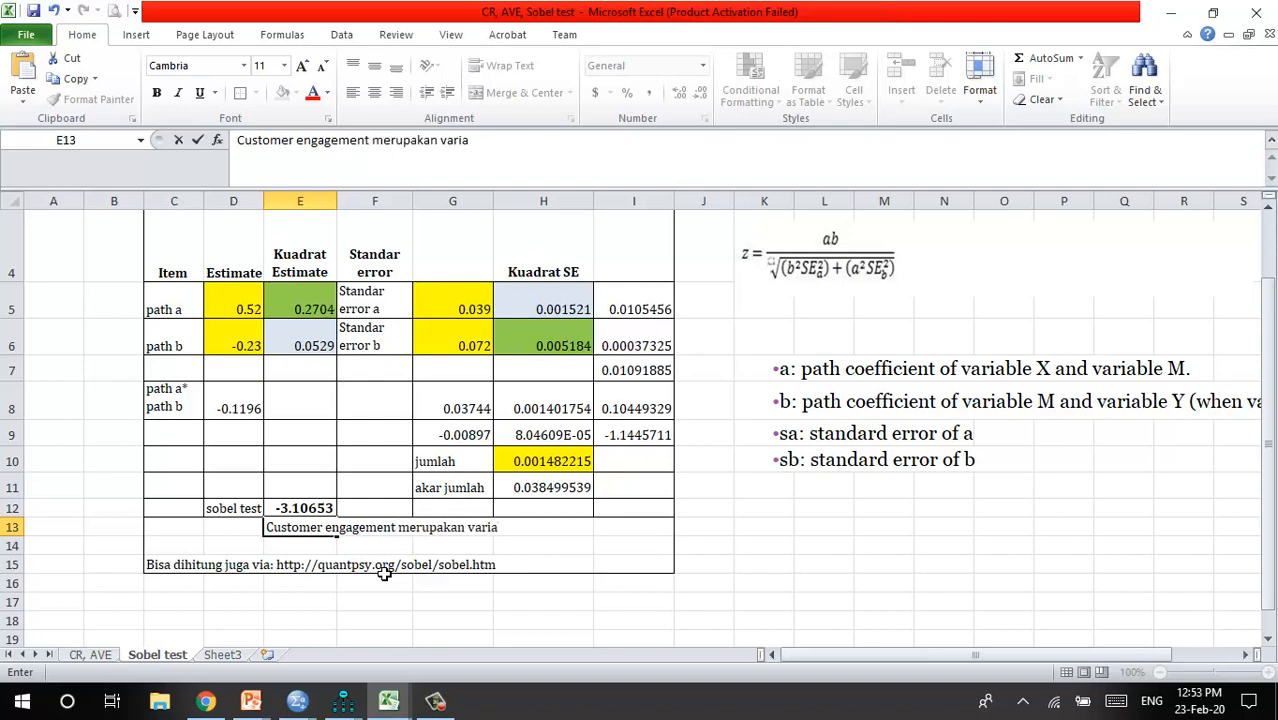
type("bel mediasi ")
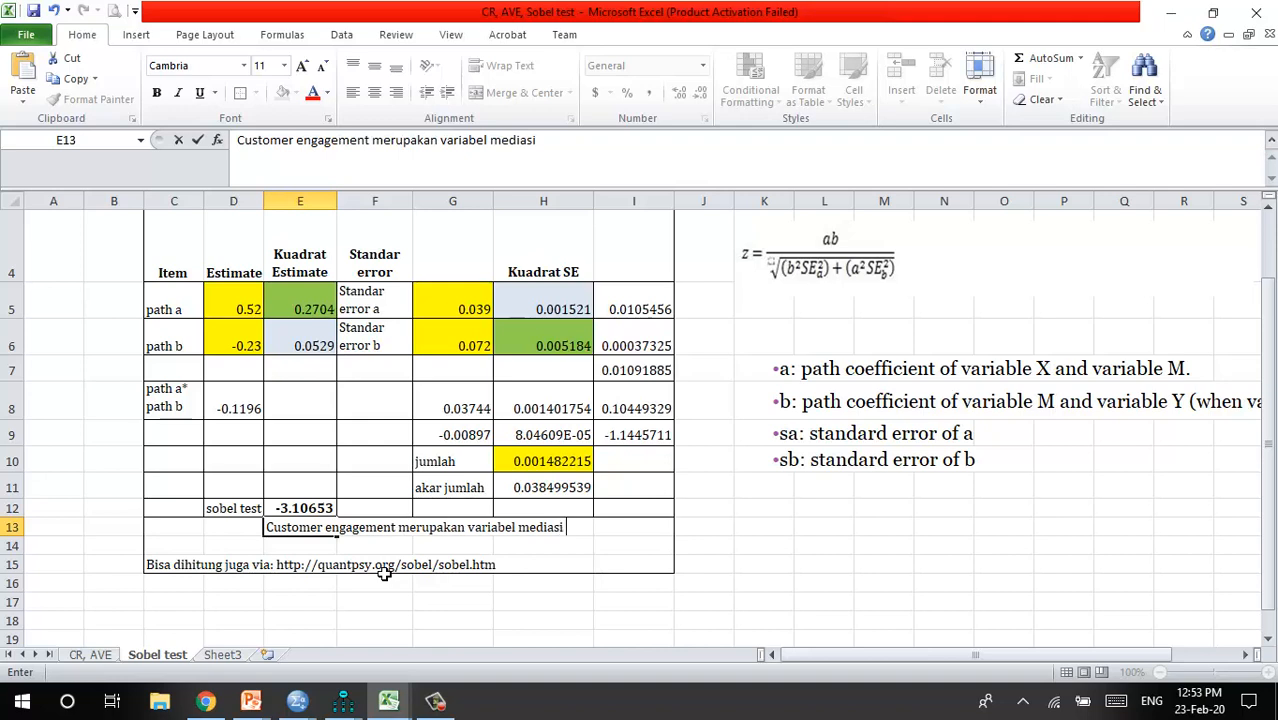
type("antara Per")
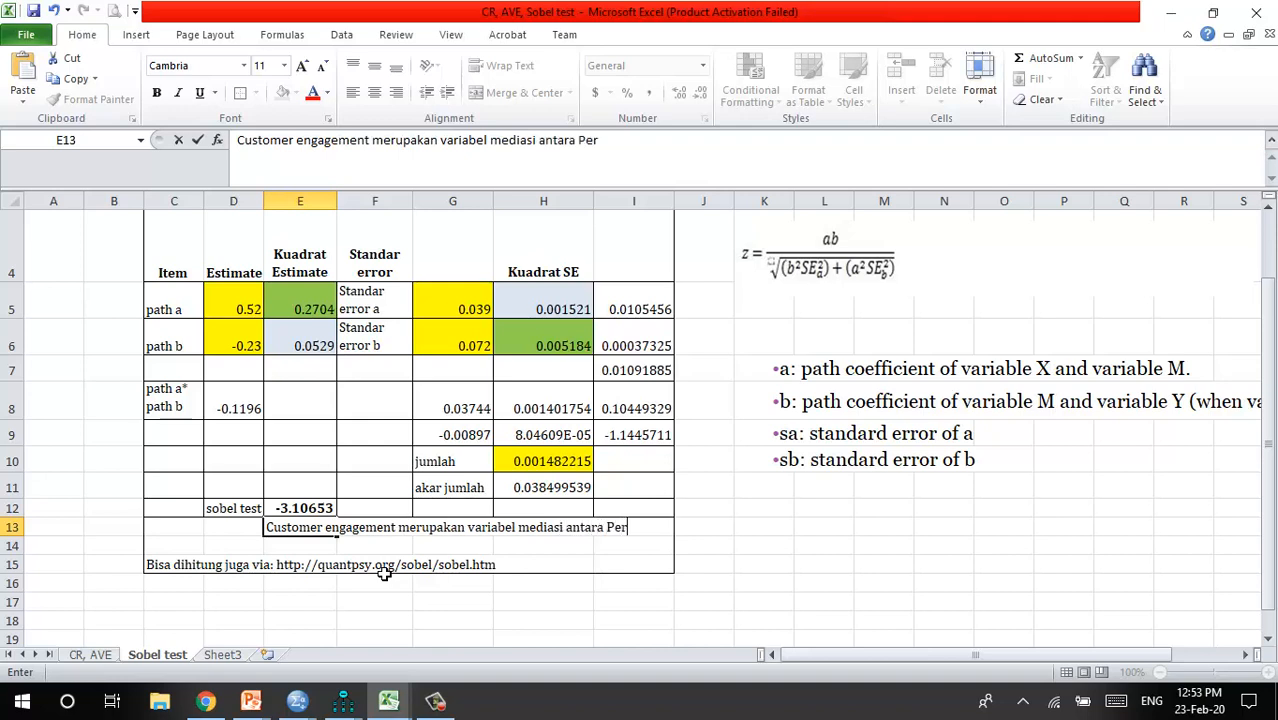
type("ceived va")
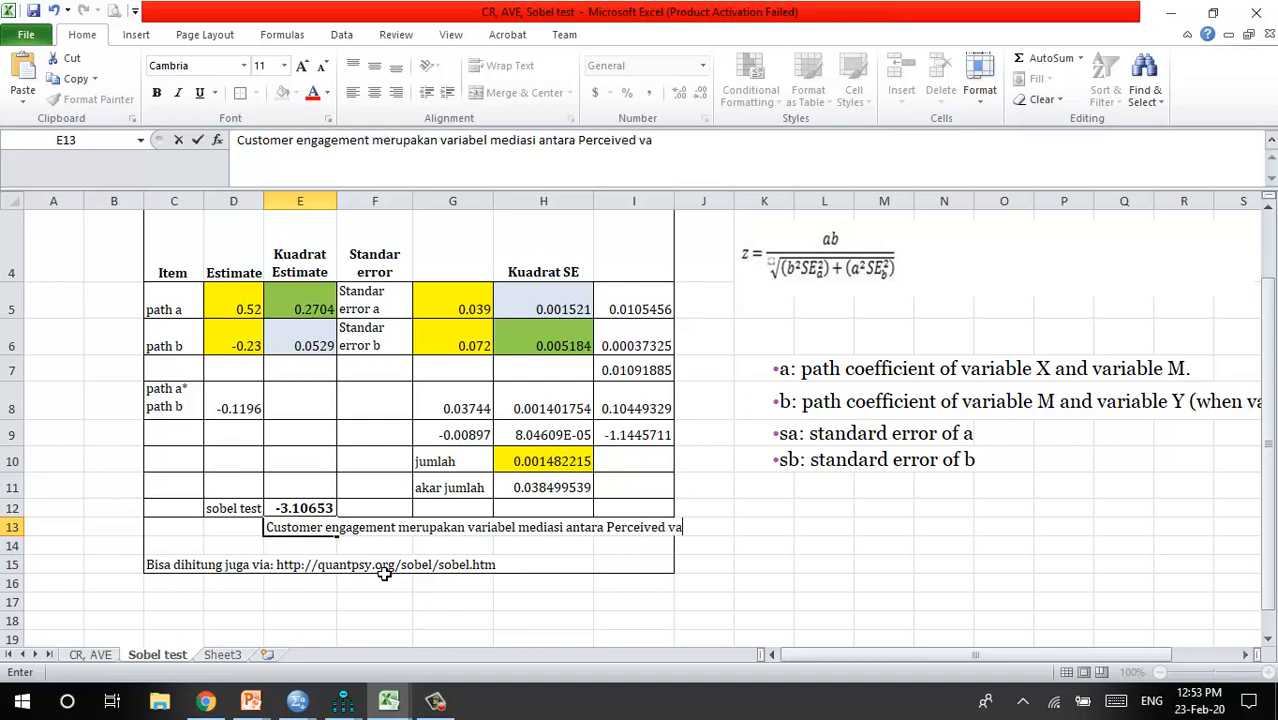
type("lue dan Ci")
key("BackSpace")
type("ustomer ")
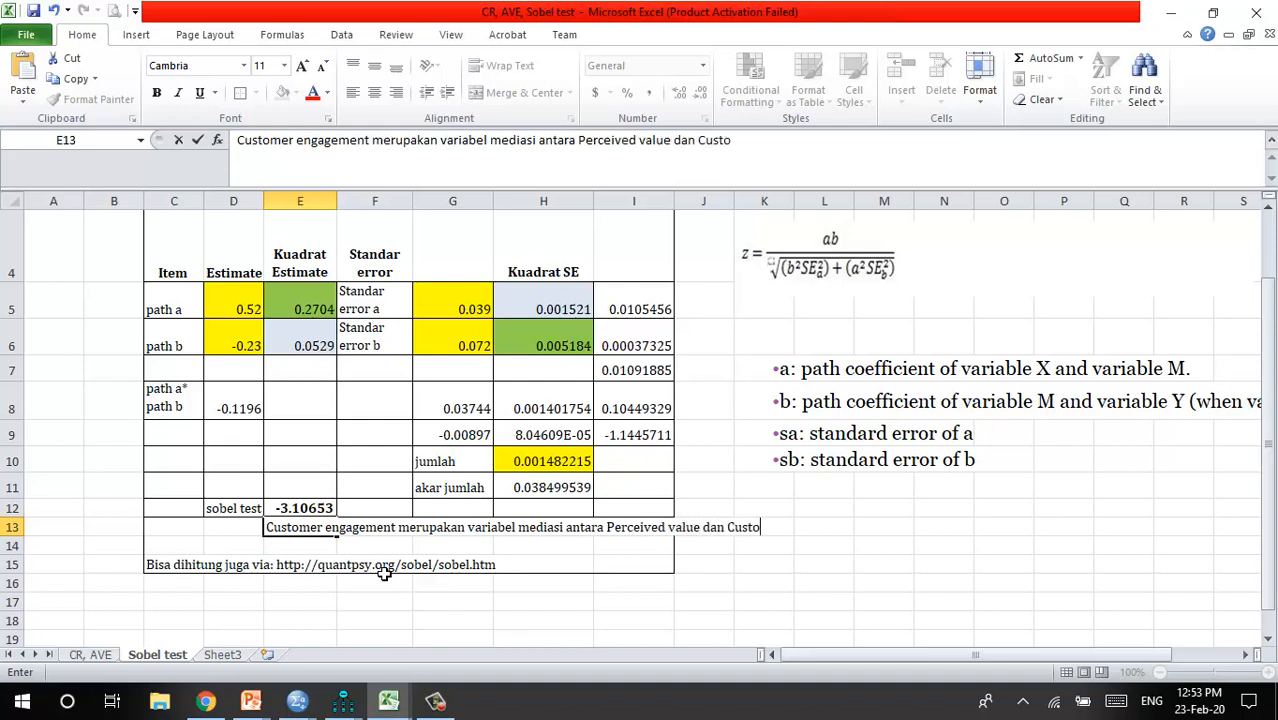
type("loyalty (")
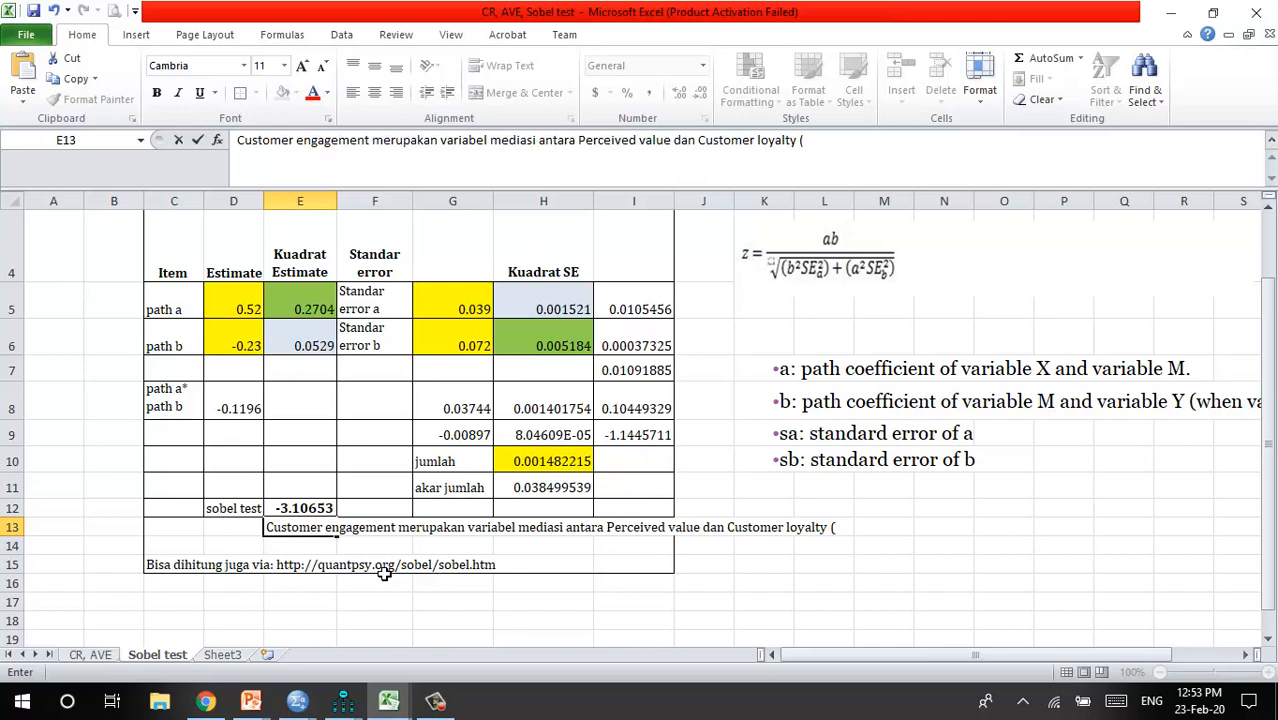
Complete the bracketed comparison at the end of the E13 conclusion as "(-1.96 <-3.10)" and commit the entry
type("-")
key("BackSpace")
type("-3.10>-")
key("BackSpace")
key("BackSpace")
key("BackSpace")
key("BackSpace")
key("BackSpace")
key("BackSpace")
key("BackSpace")
type("-1.96 <-3.10")
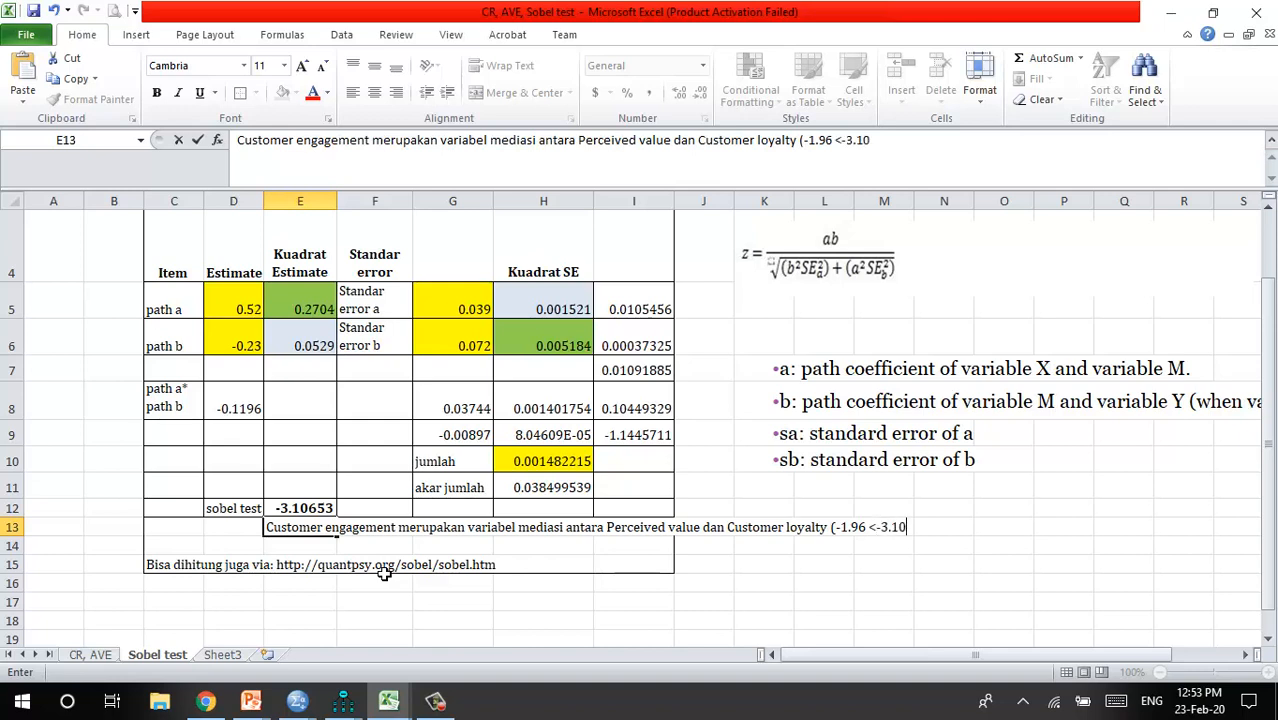
type(")")
left_click(476, 586)
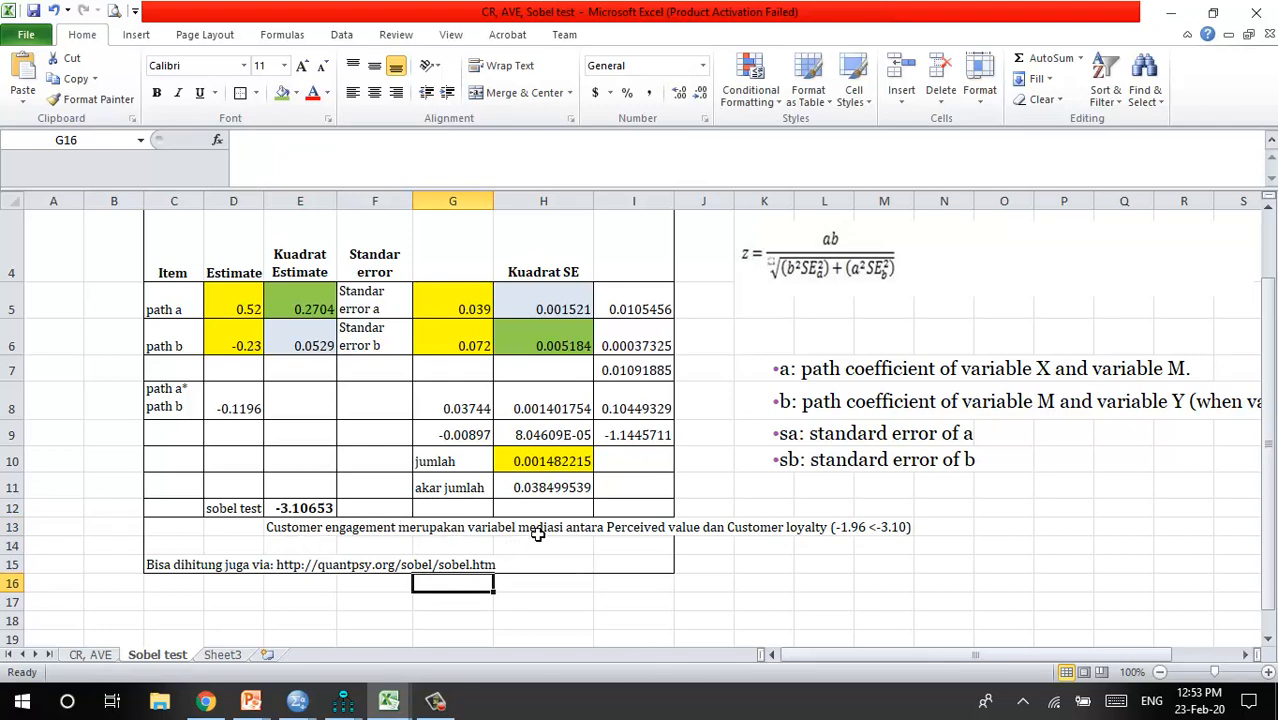
Move the whole conclusion text from E13 to cell C18 below the table and select C18
scroll(539, 534, "down", 1)
scroll(539, 534, "up", 1)
left_click(305, 531)
left_click_drag(898, 142, 237, 142)
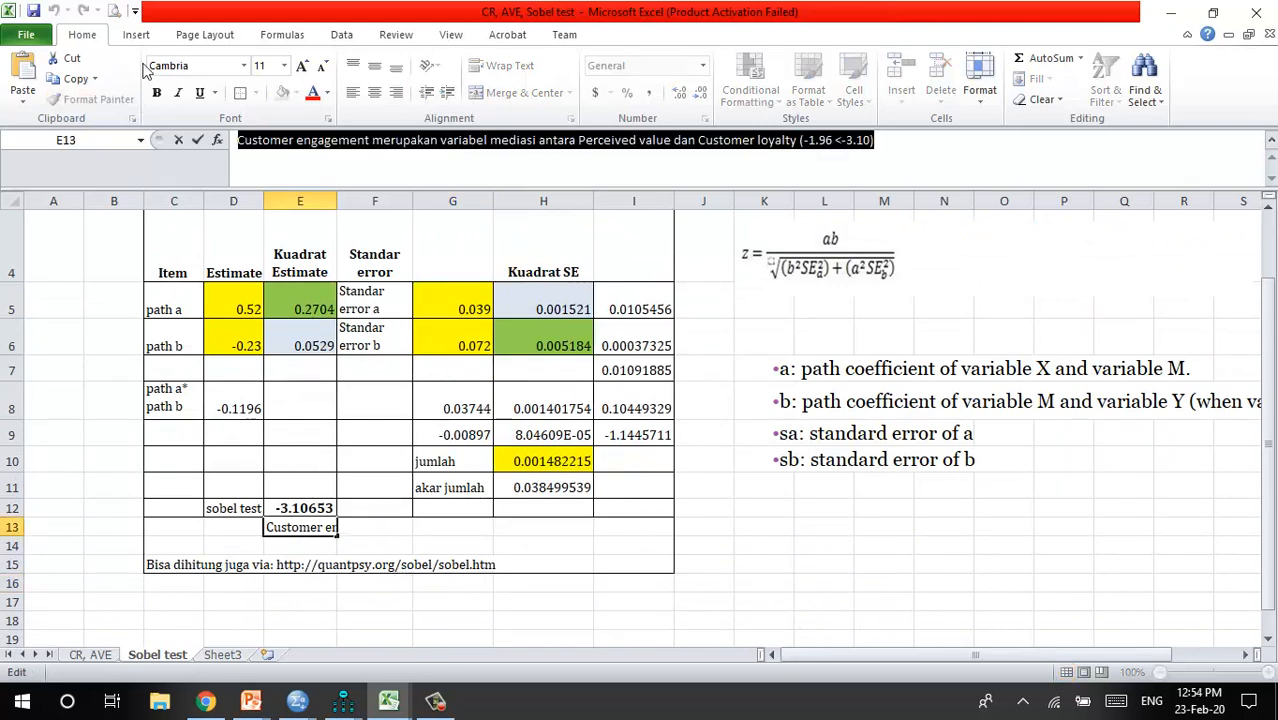
left_click(73, 62)
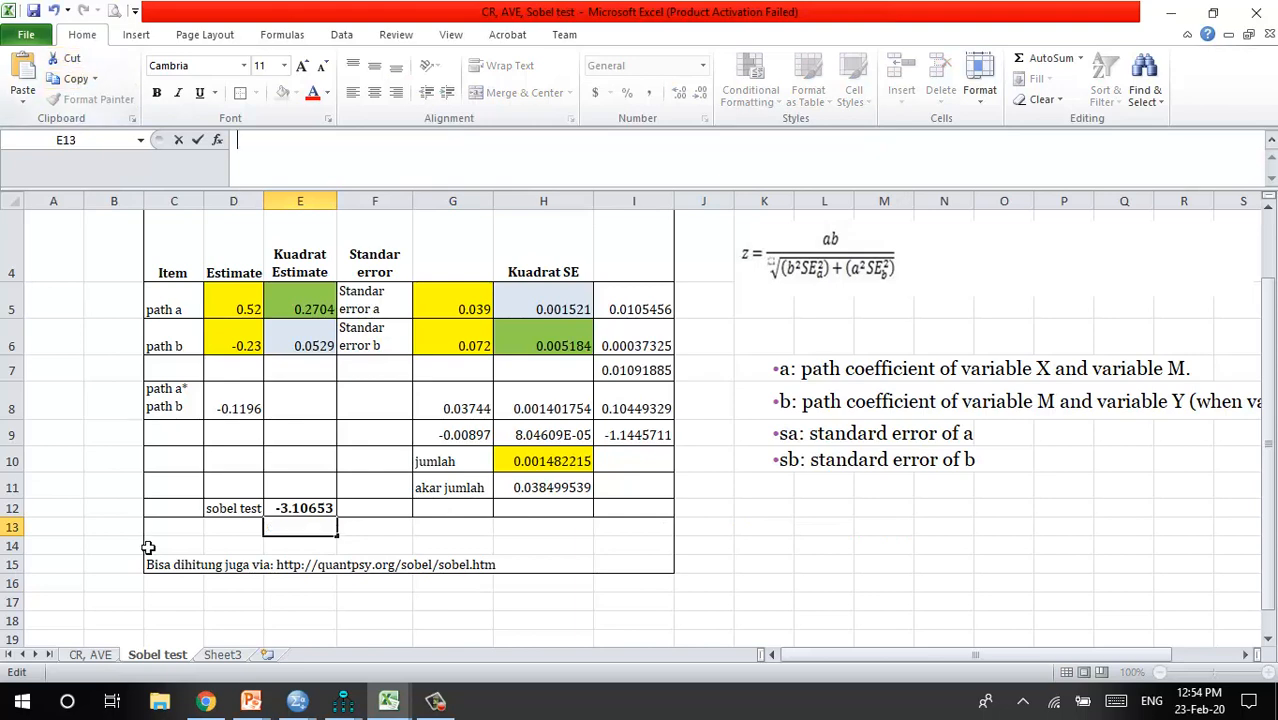
left_click(190, 604)
scroll(230, 594, "down", 2)
scroll(230, 594, "up", 1)
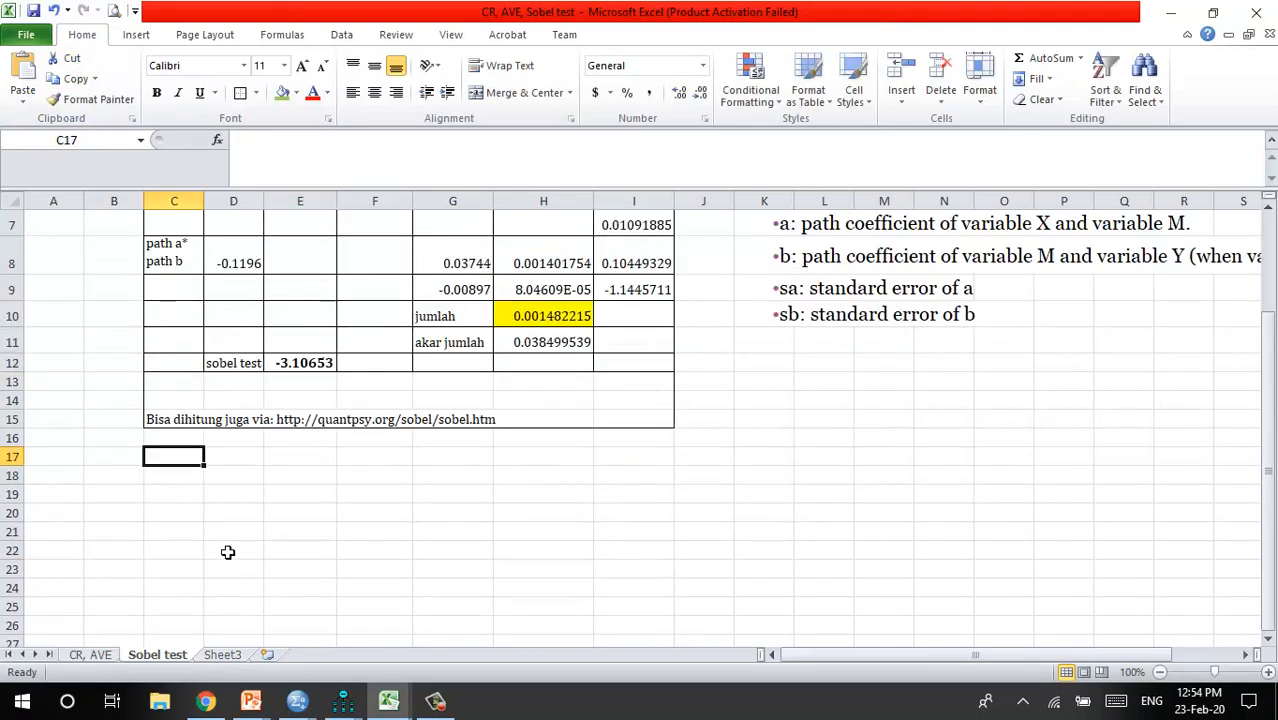
left_click(200, 482)
left_click(22, 85)
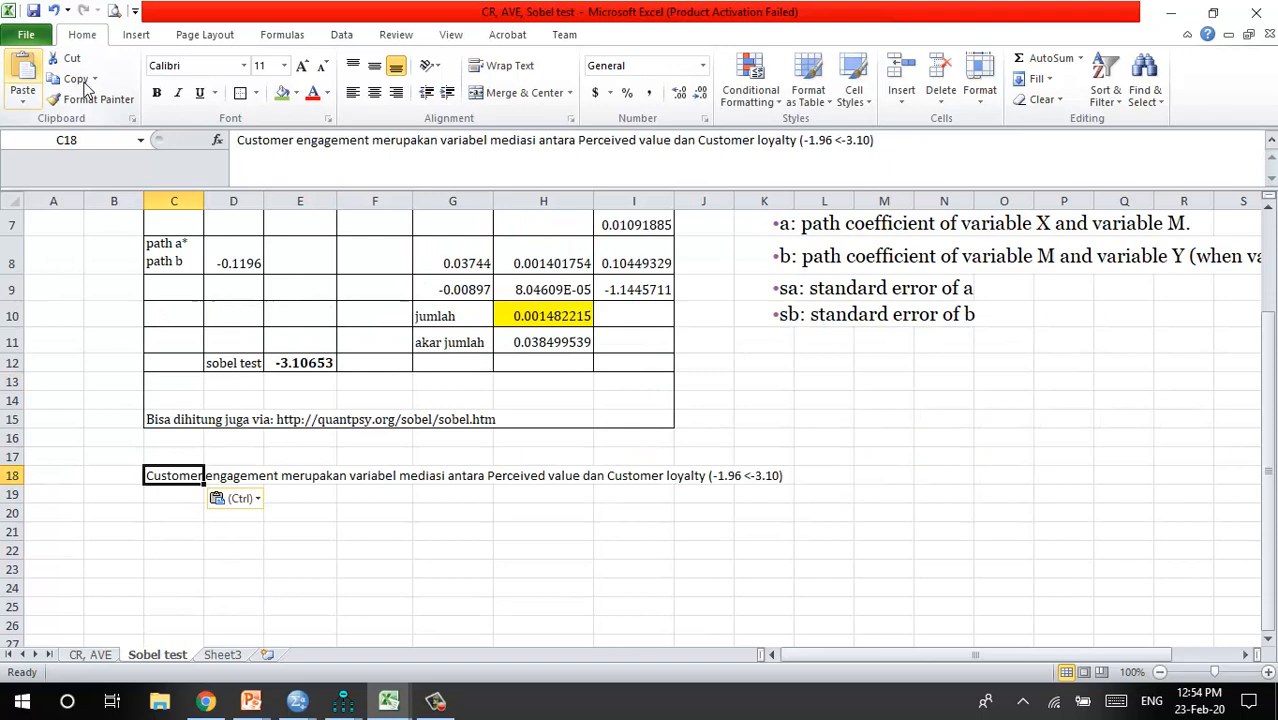
left_click(532, 446)
left_click(165, 480)
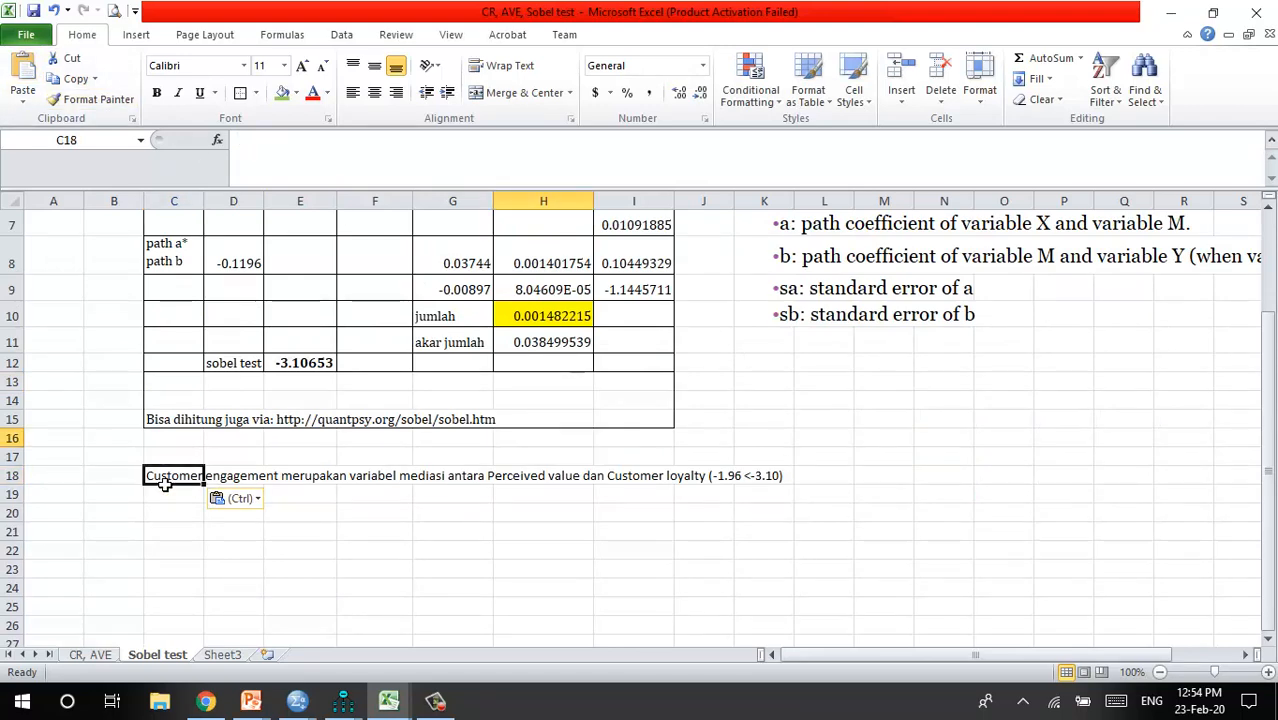
Set the font of the conclusion sentence in C18 to Cambria
left_click(245, 66)
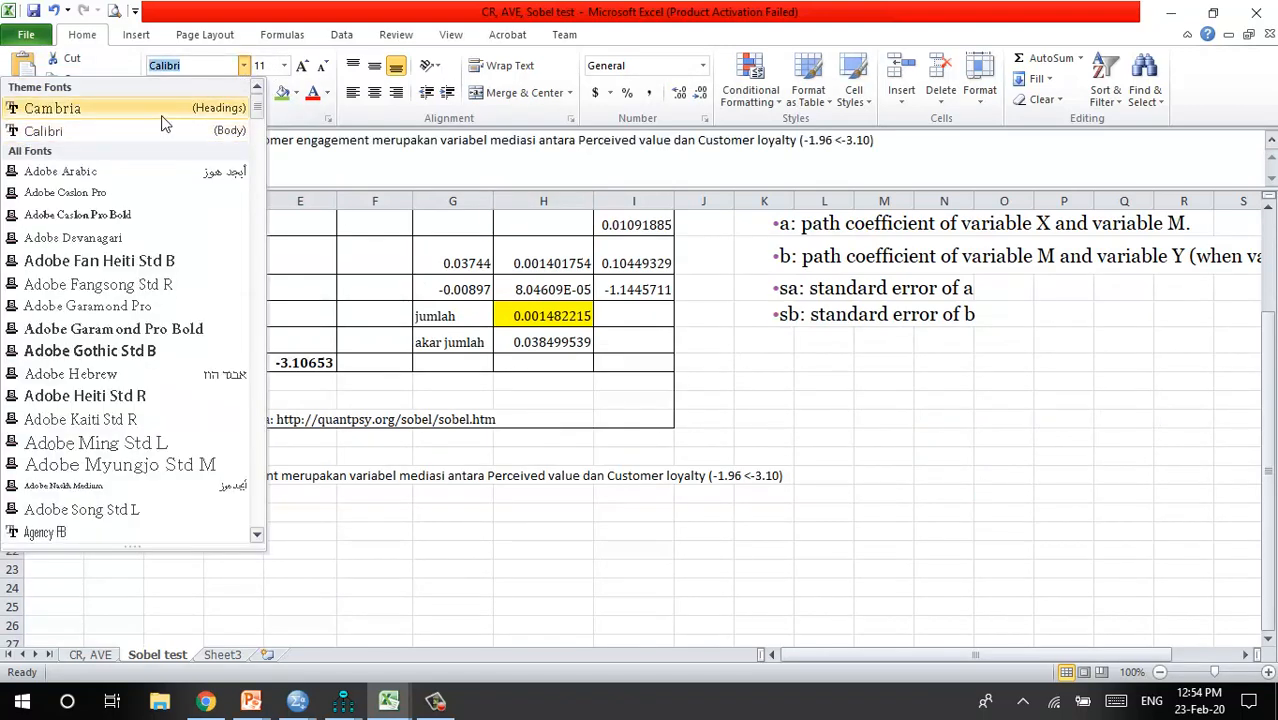
left_click(161, 115)
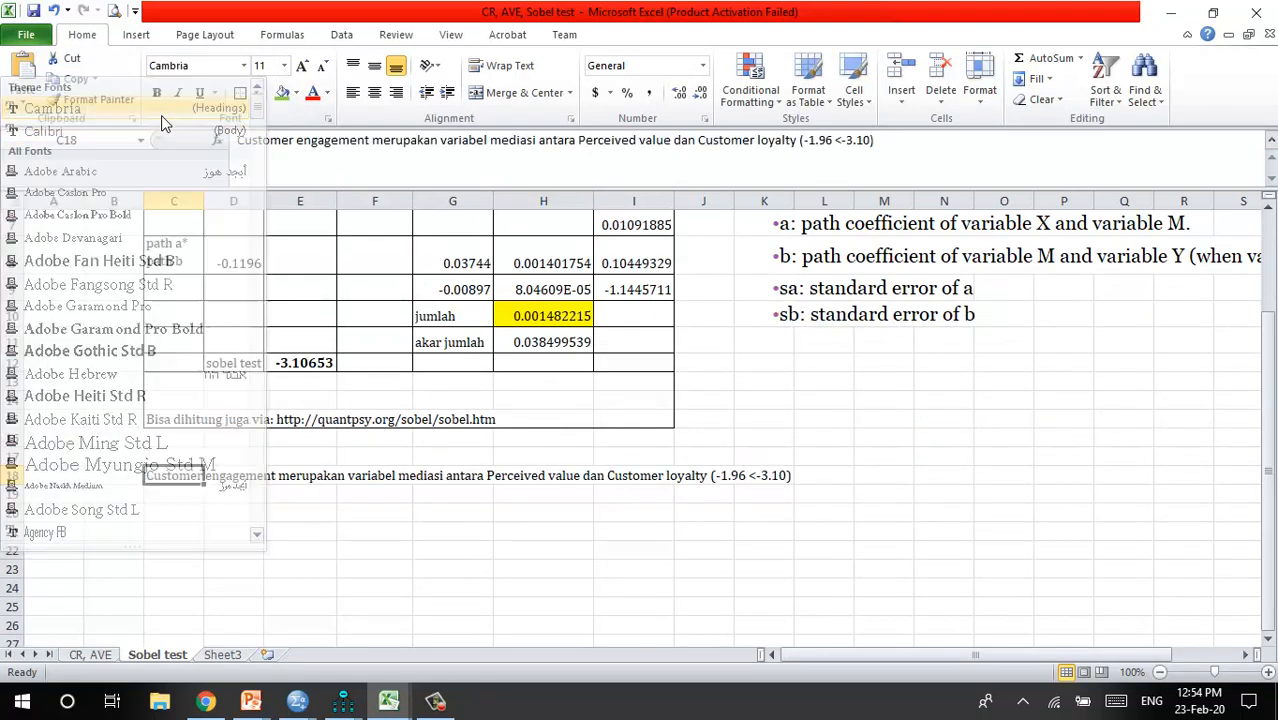
left_click(298, 93)
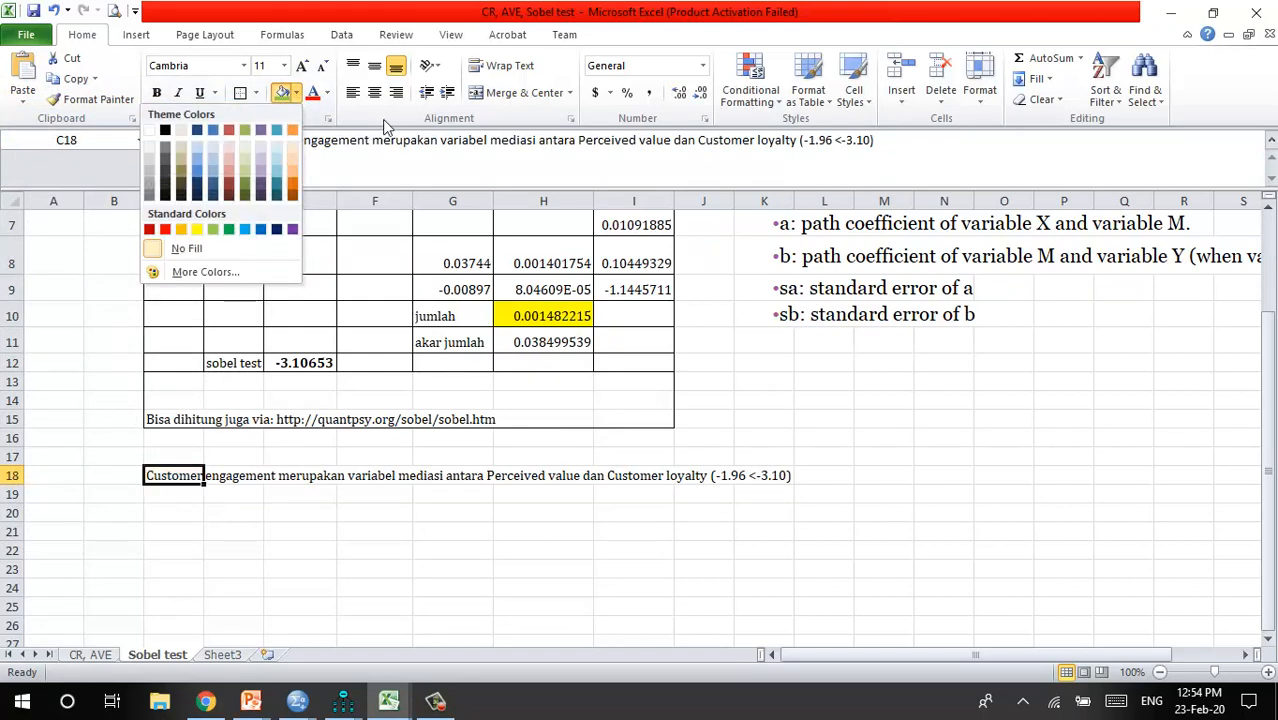
left_click(538, 548)
left_click(345, 538)
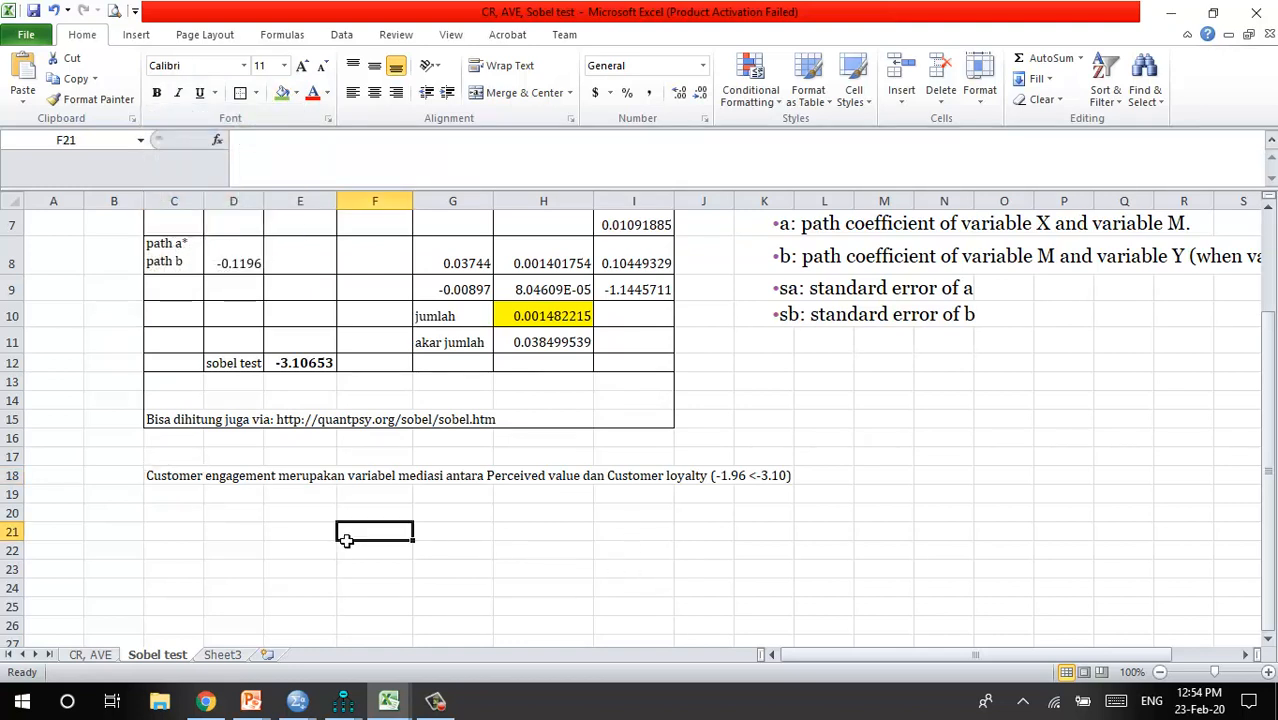
Enter the heading "Kesimpulan" in cell C17, directly above the conclusion sentence
left_click(184, 461)
type("Kesimp")
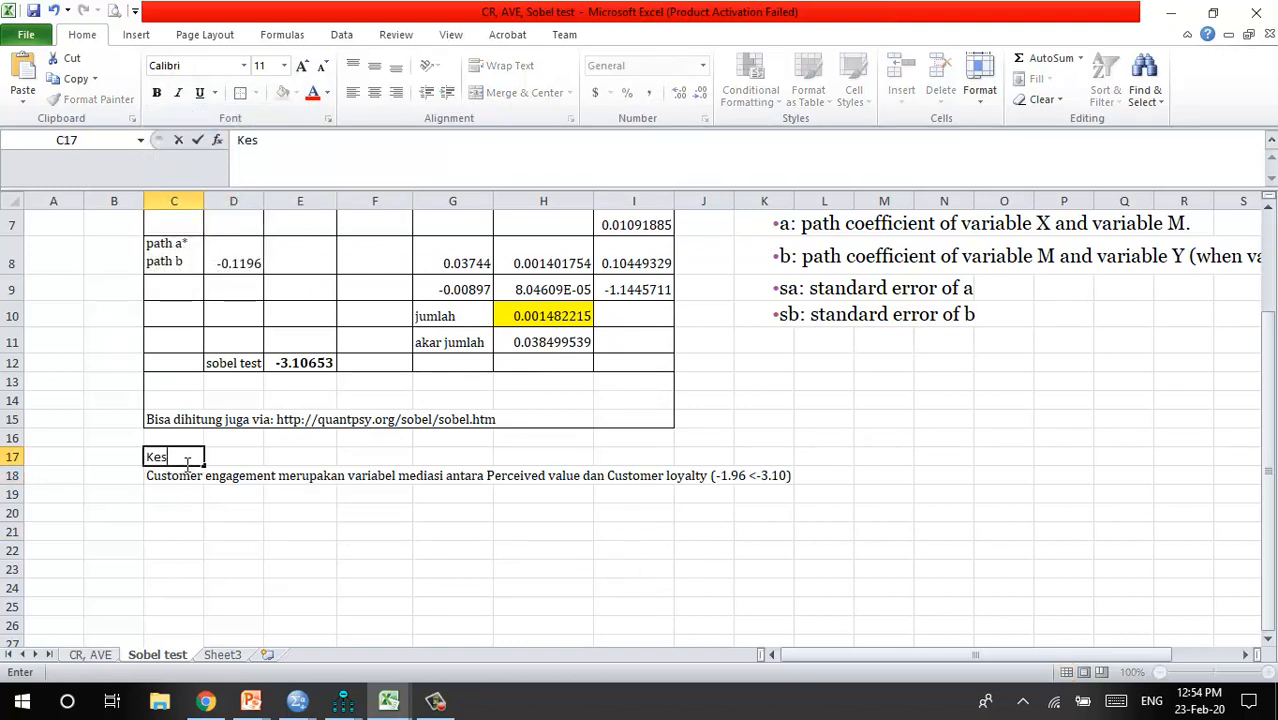
type("lan")
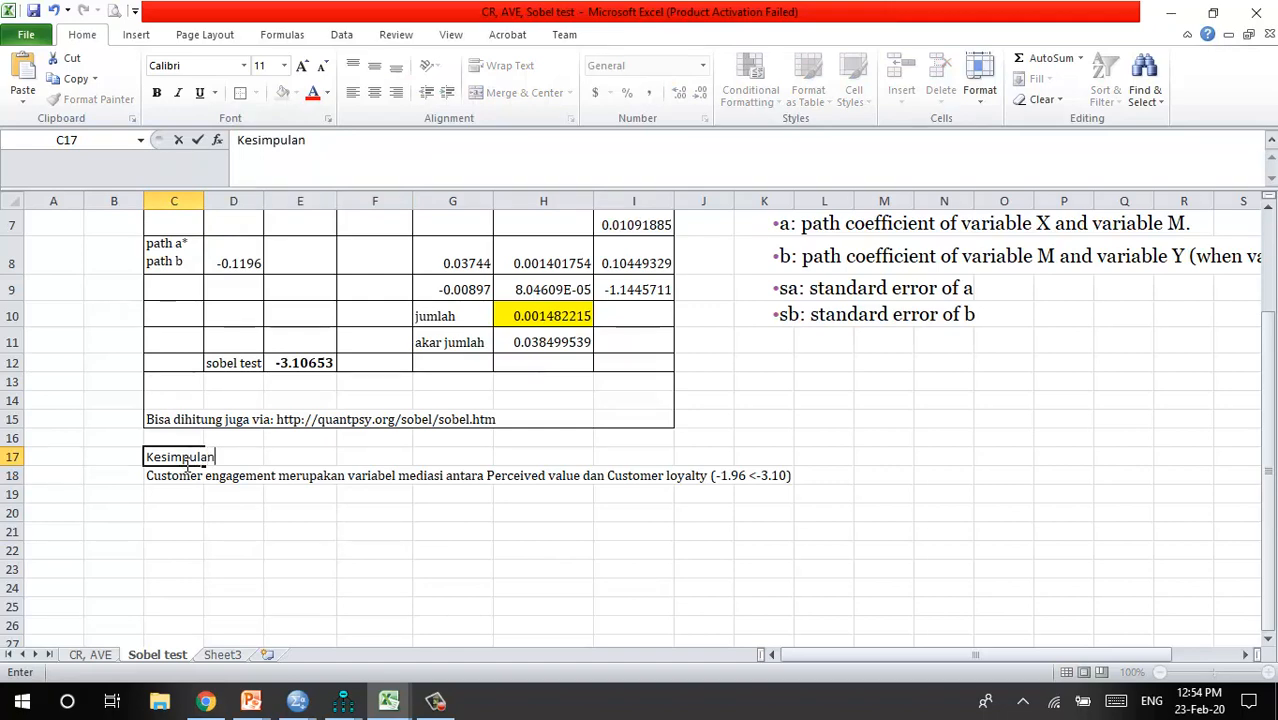
left_click(192, 533)
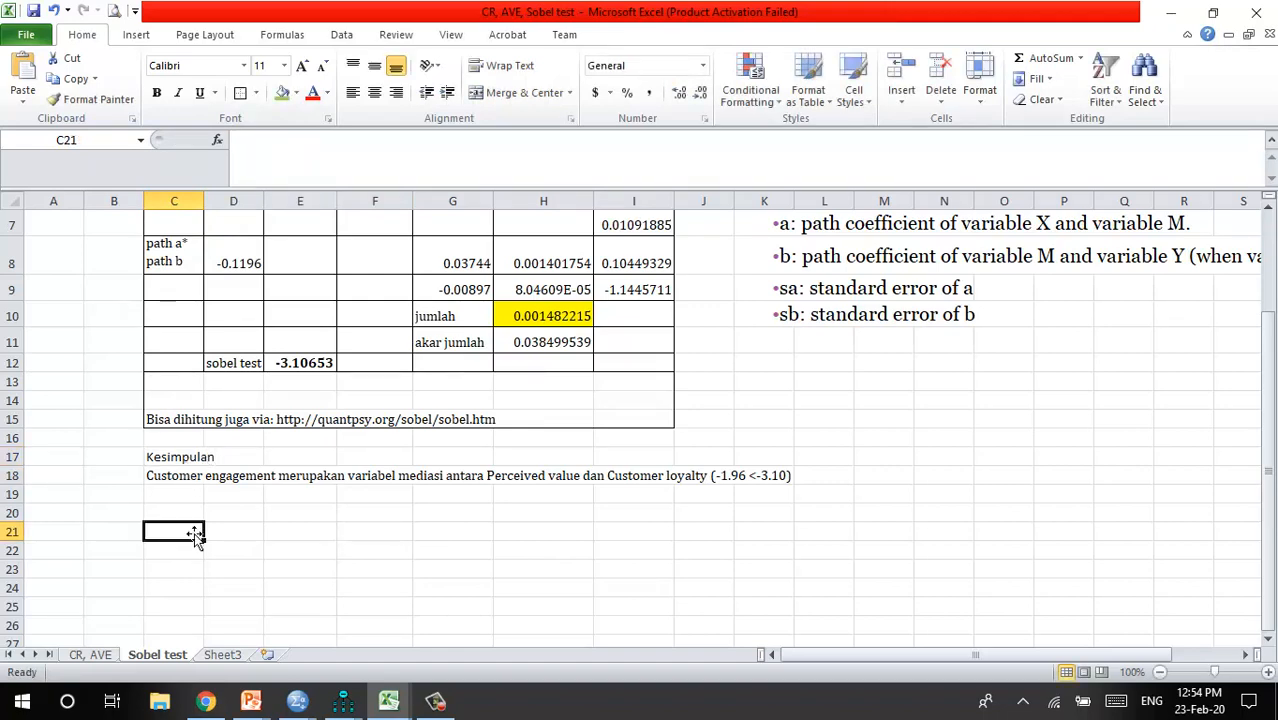
Set the font of the "Kesimpulan" heading in C17 to Cambria and save the workbook
left_click(191, 462)
left_click(242, 66)
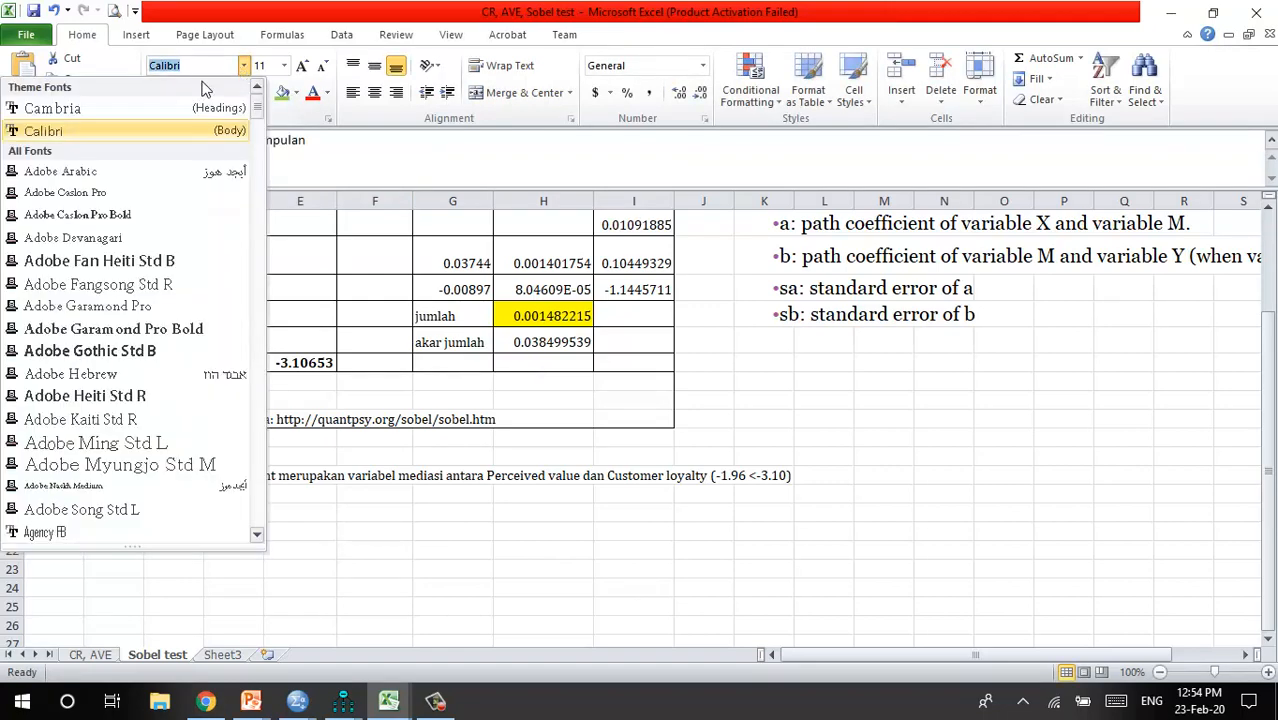
left_click(105, 110)
left_click(291, 533)
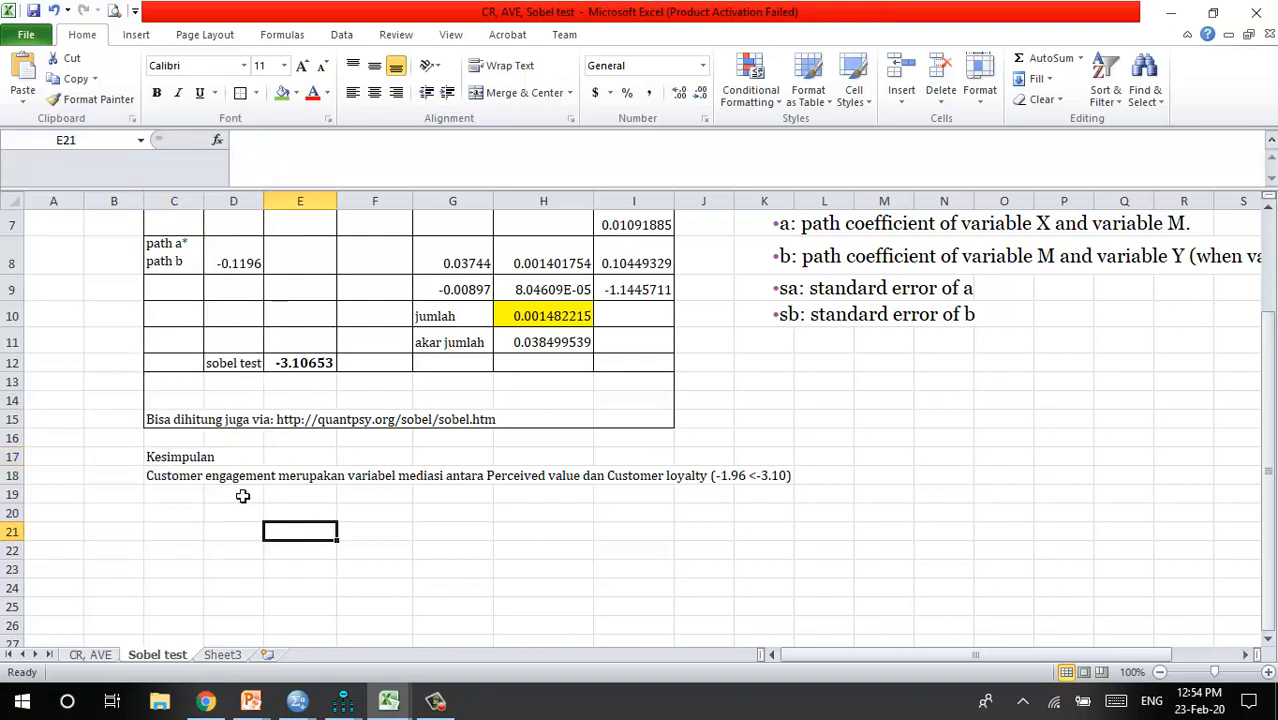
left_click(803, 510)
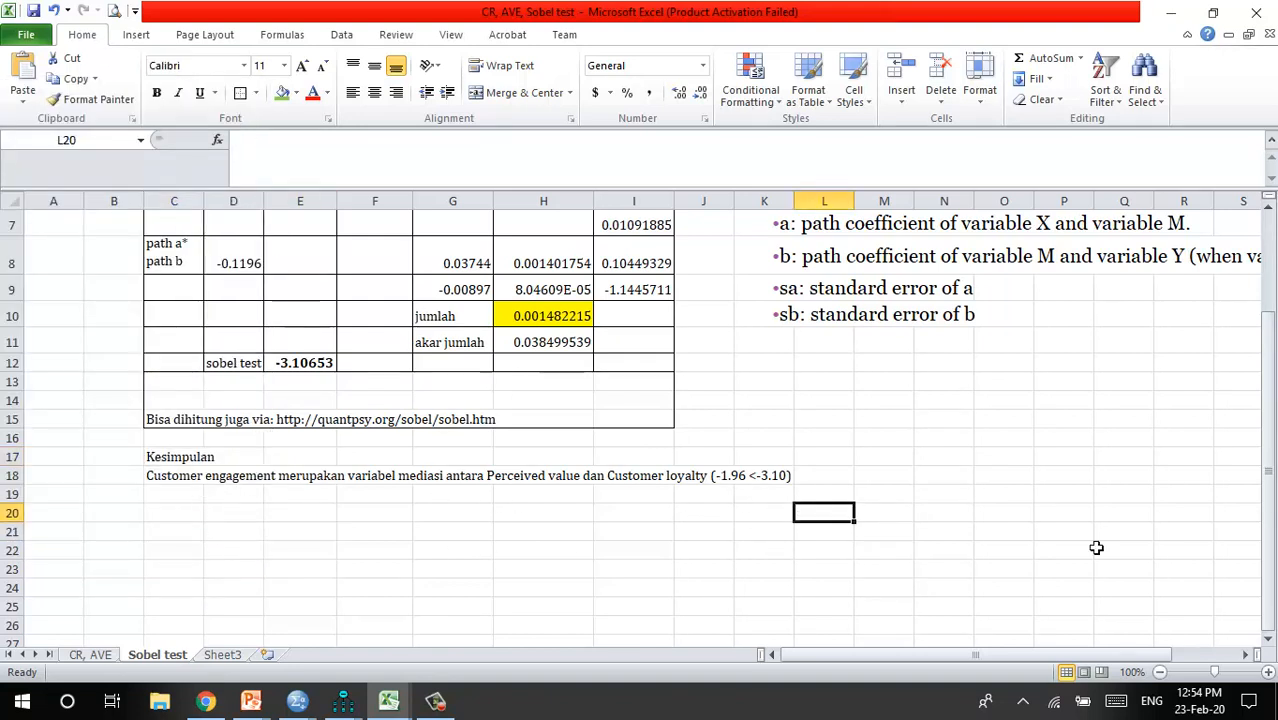
left_click(35, 12)
Review the online calculator link in C15 and the path estimates and standard errors in the Sobel table
scroll(347, 455, "up", 2)
scroll(350, 453, "down", 4)
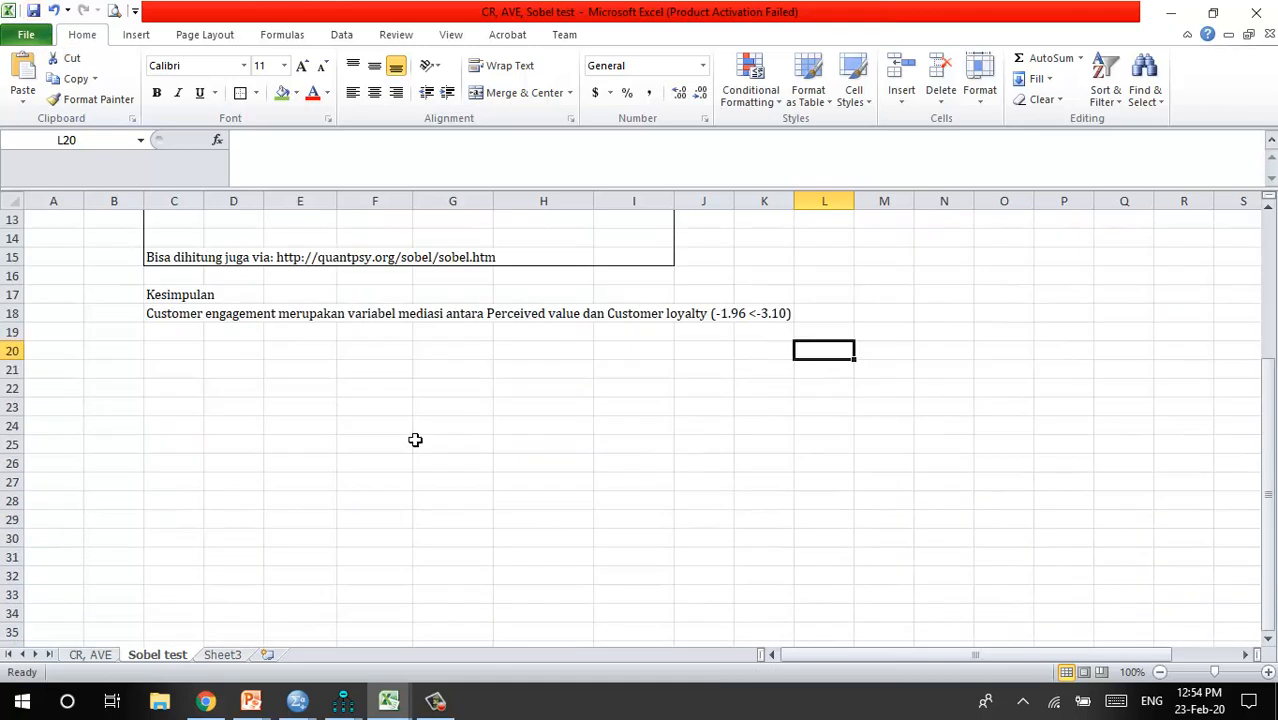
scroll(416, 438, "up", 2)
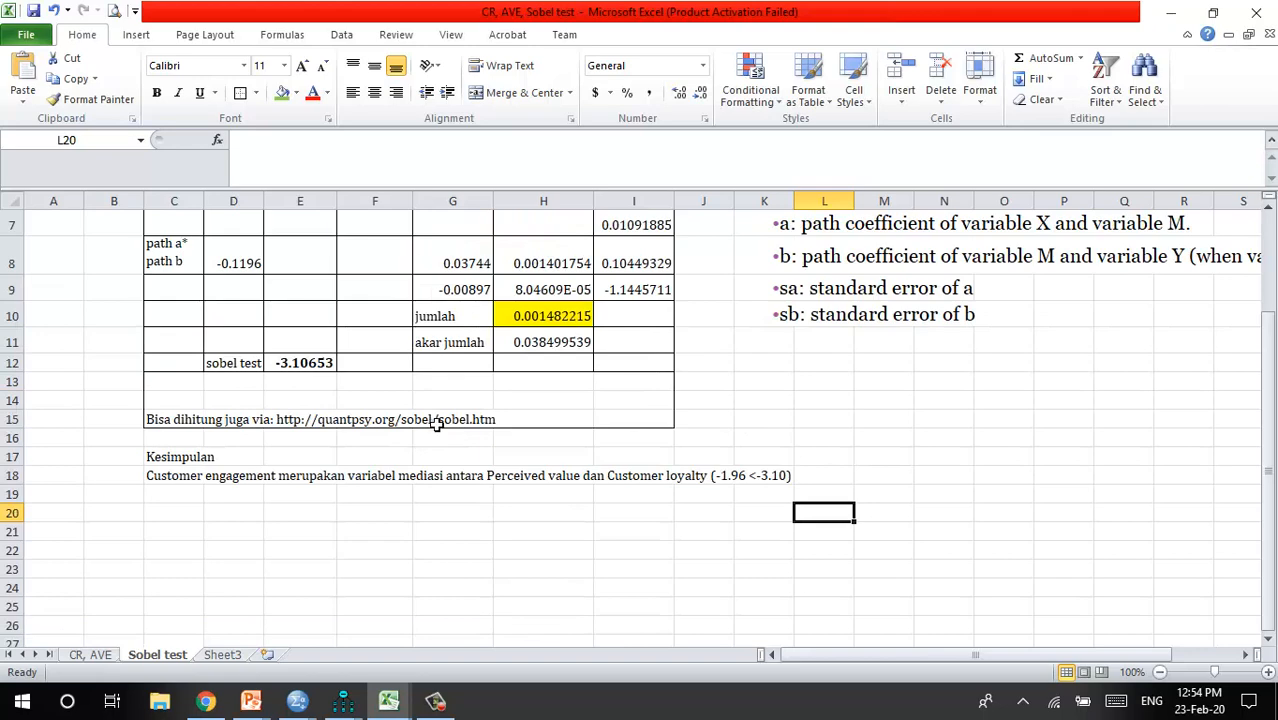
left_click(456, 420)
left_click(198, 421)
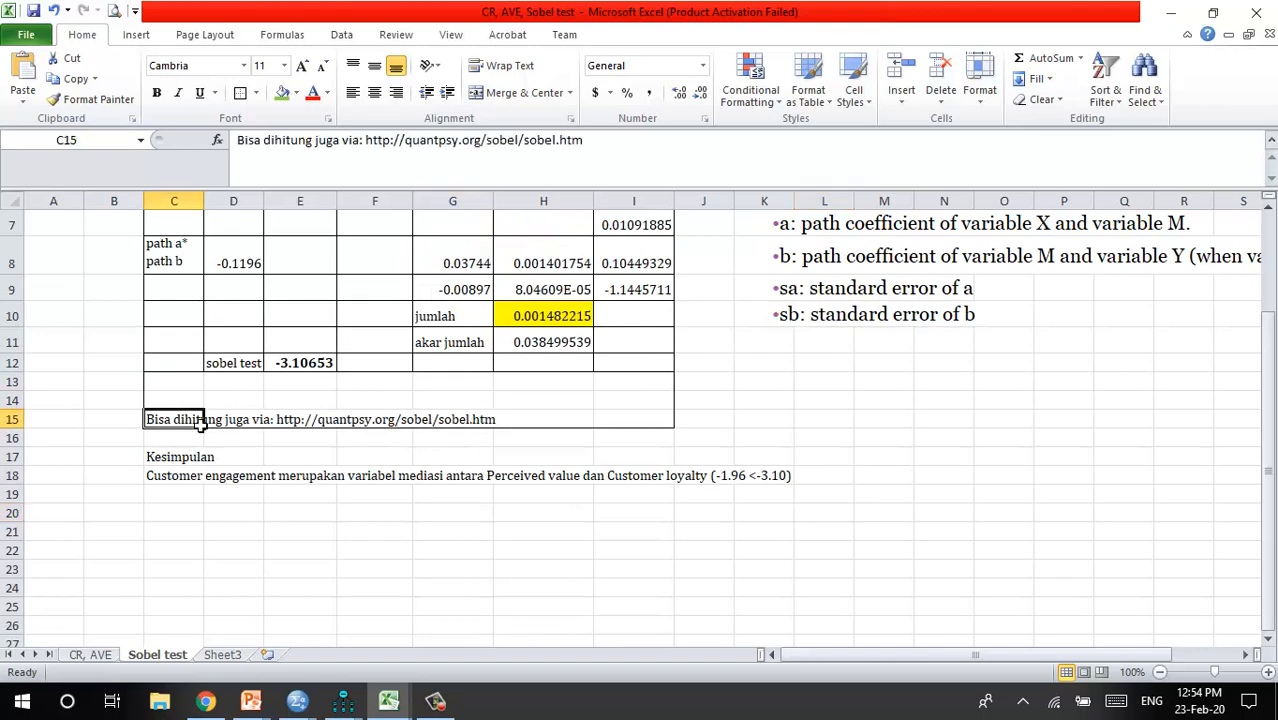
mouse_move(345, 708)
scroll(337, 442, "up", 2)
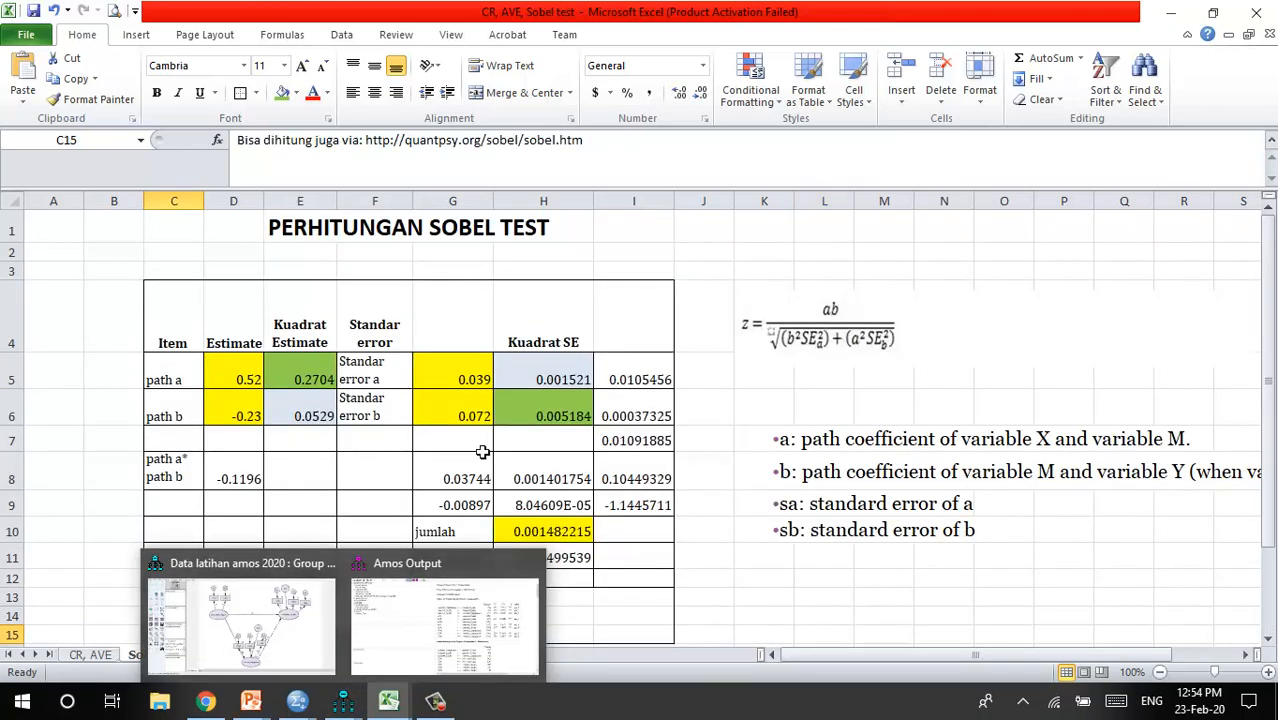
left_click(478, 447)
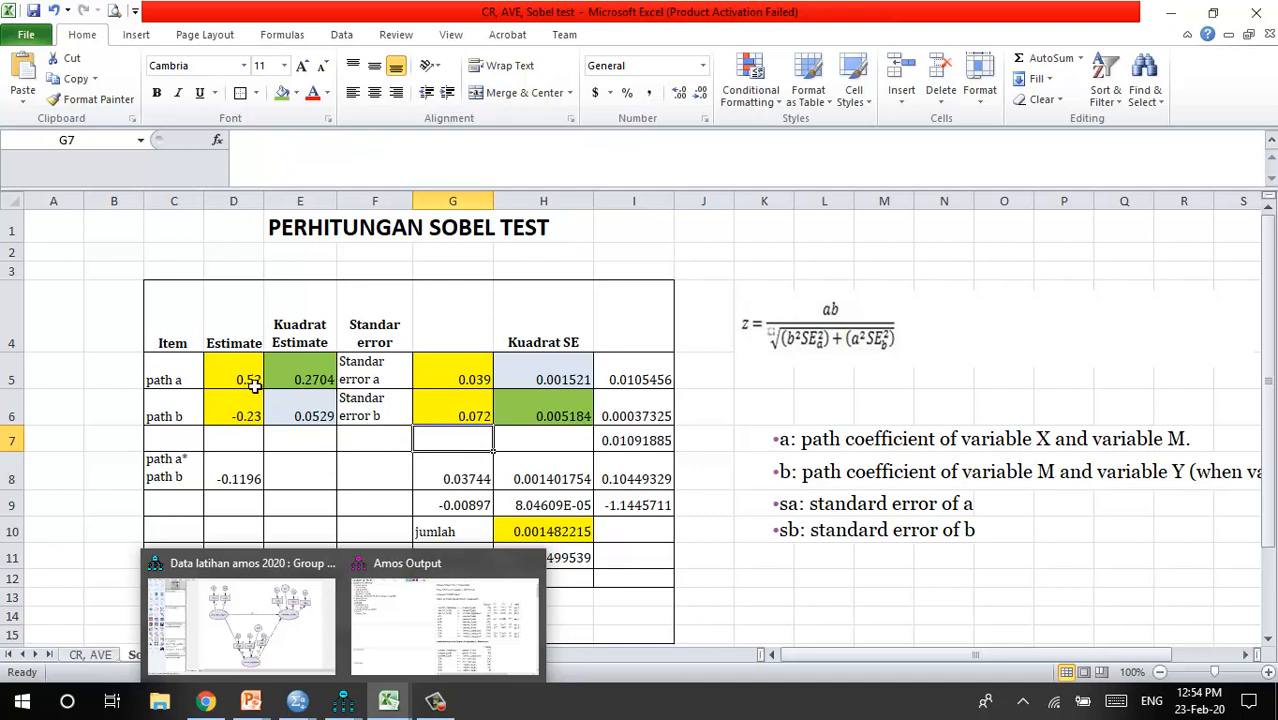
left_click(455, 378)
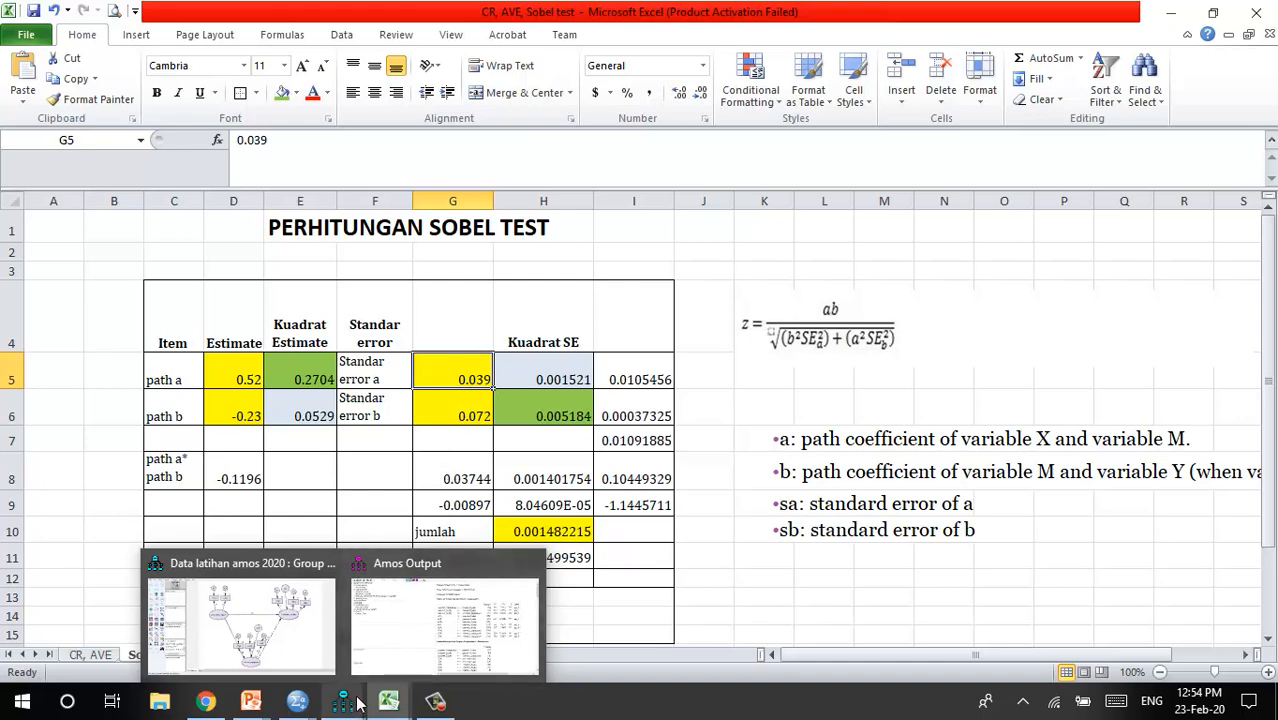
Switch to the quantpsy.org Sobel test calculator in Chrome and enter 0.52 as input a
mouse_move(205, 701)
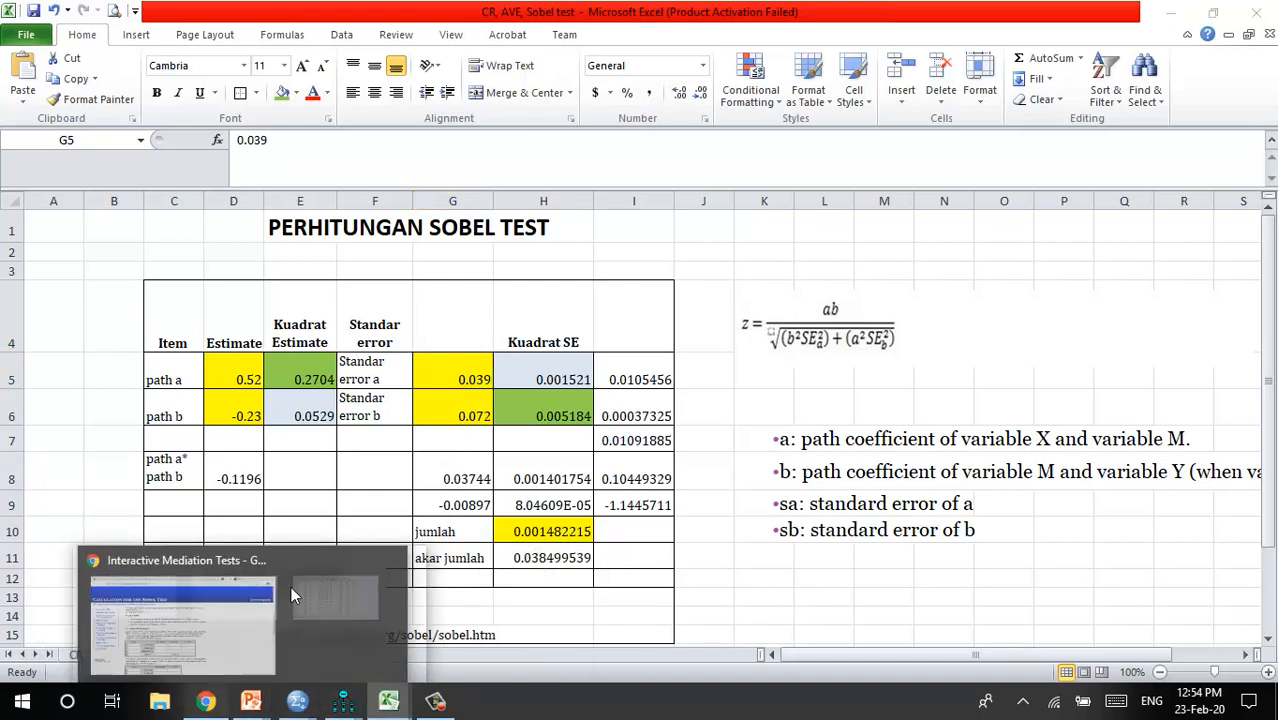
left_click(291, 586)
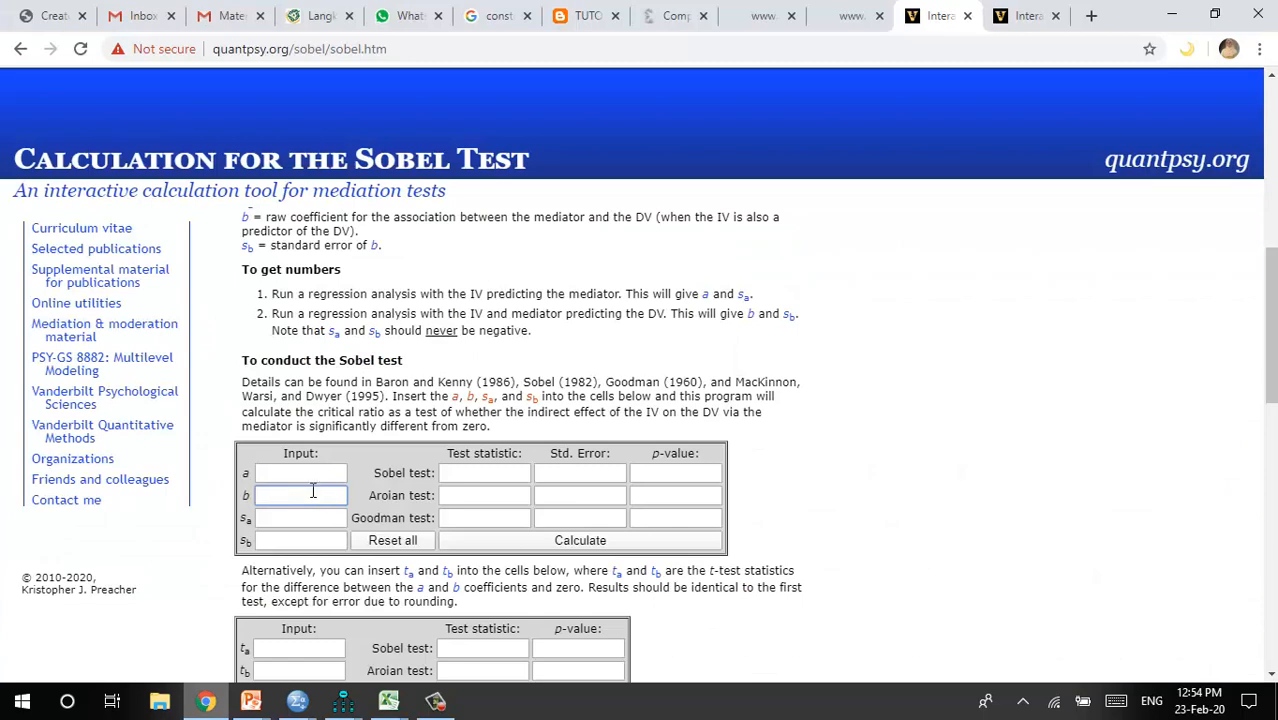
scroll(313, 491, "down", 4)
scroll(300, 300, "up", 2)
left_click(298, 290)
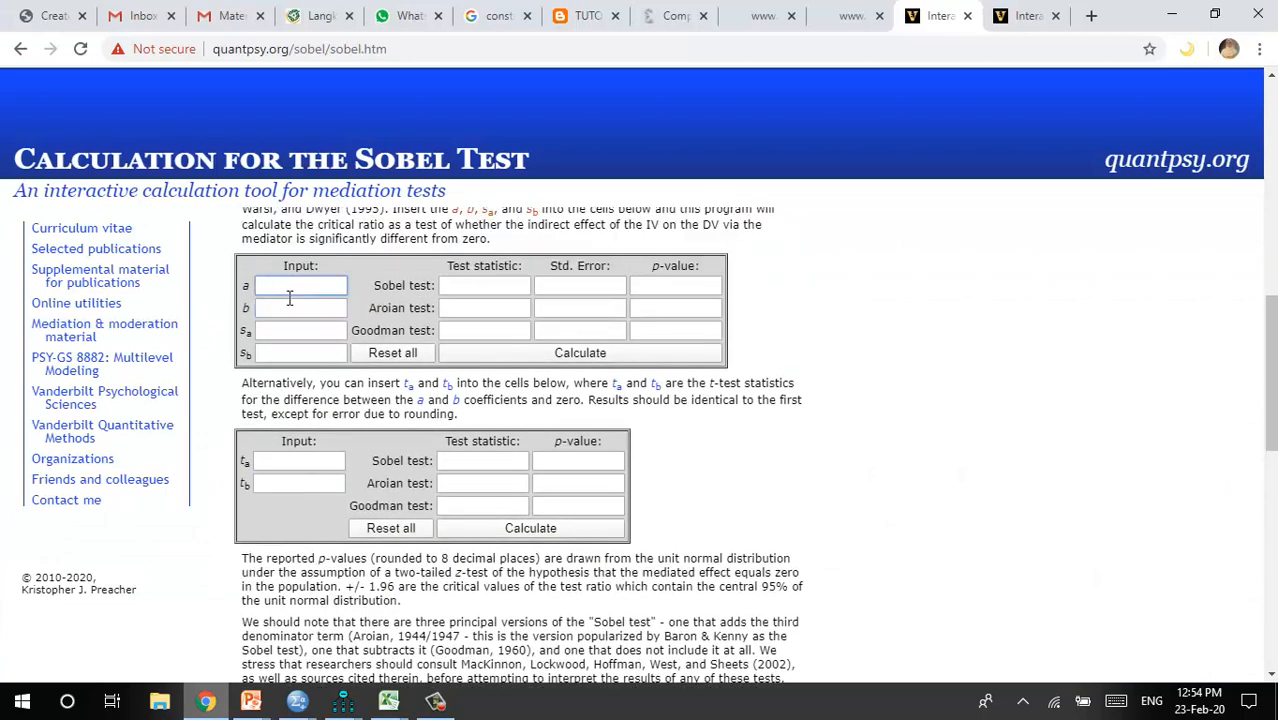
type("0.52")
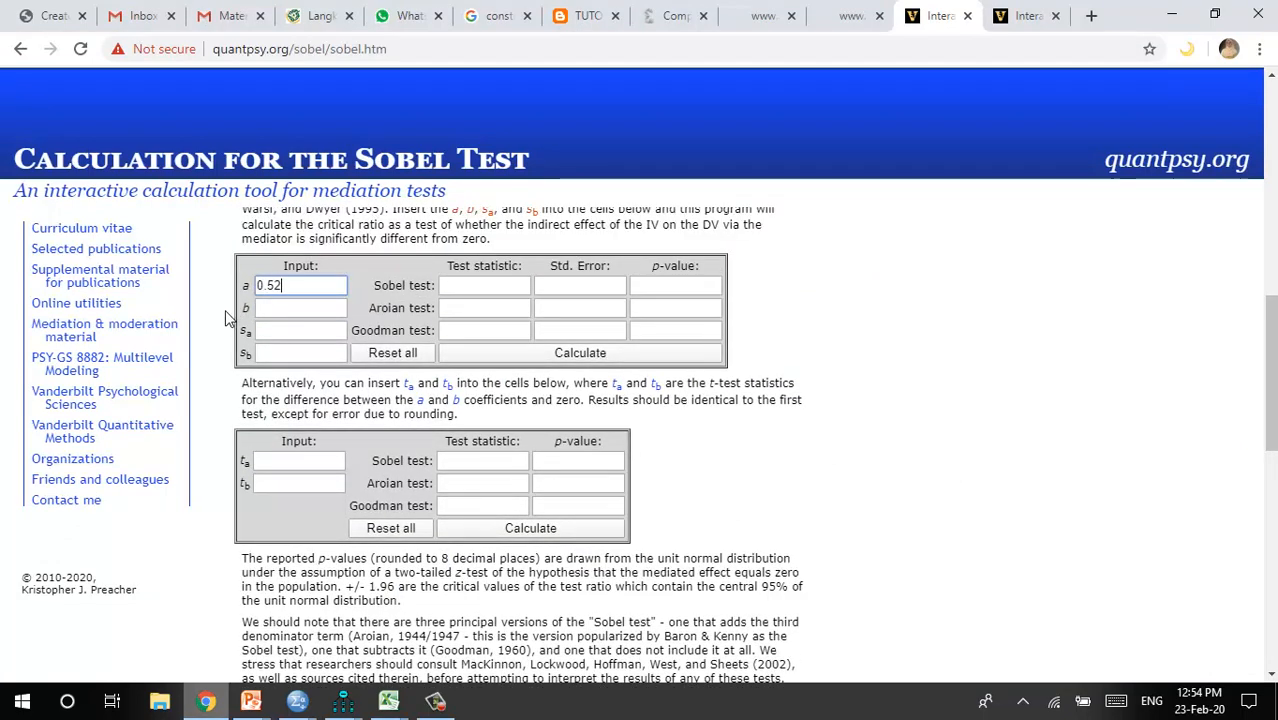
Check the path b estimate in the Excel Sobel sheet and enter -0.23 as input b in the Chrome calculator
left_click(303, 309)
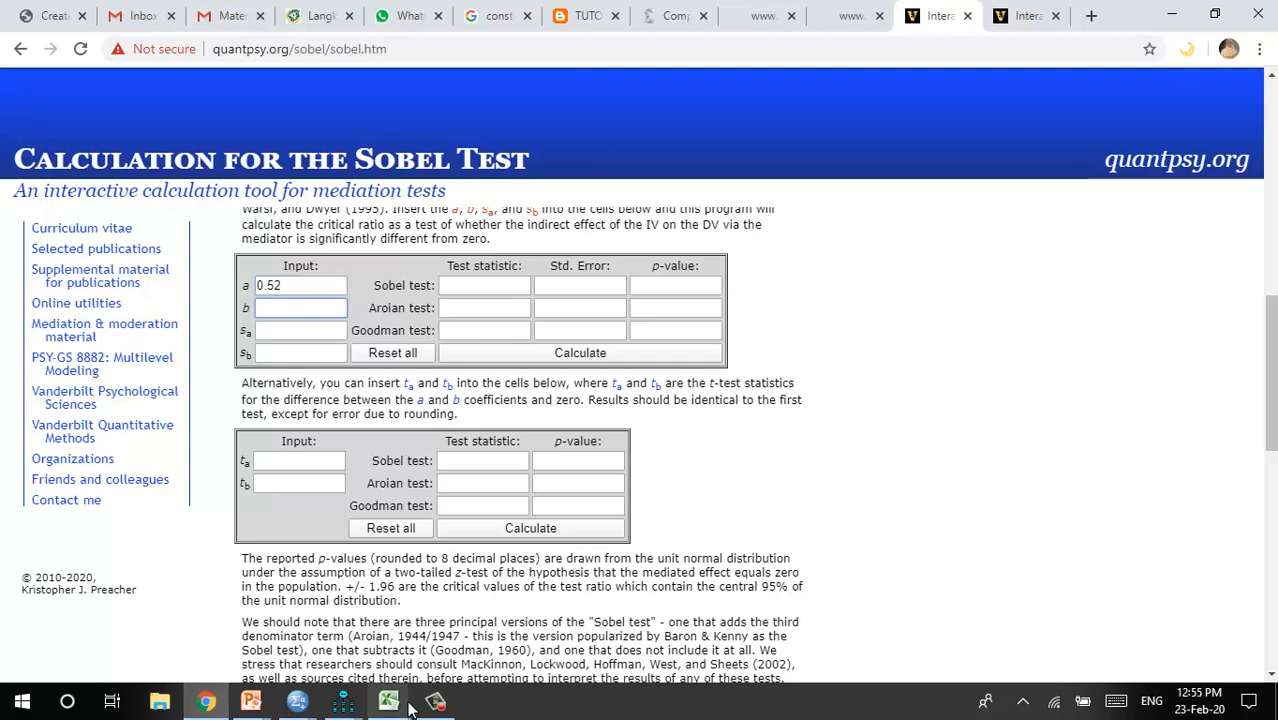
mouse_move(408, 706)
left_click(432, 634)
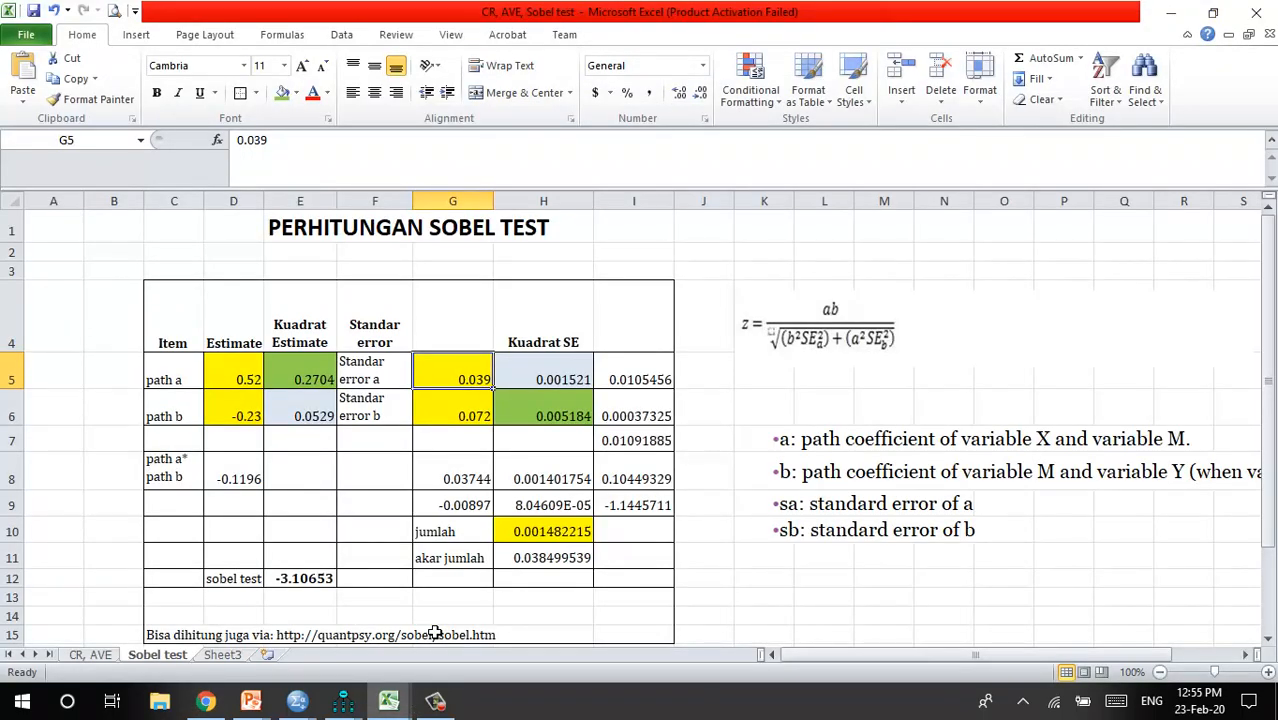
left_click(208, 702)
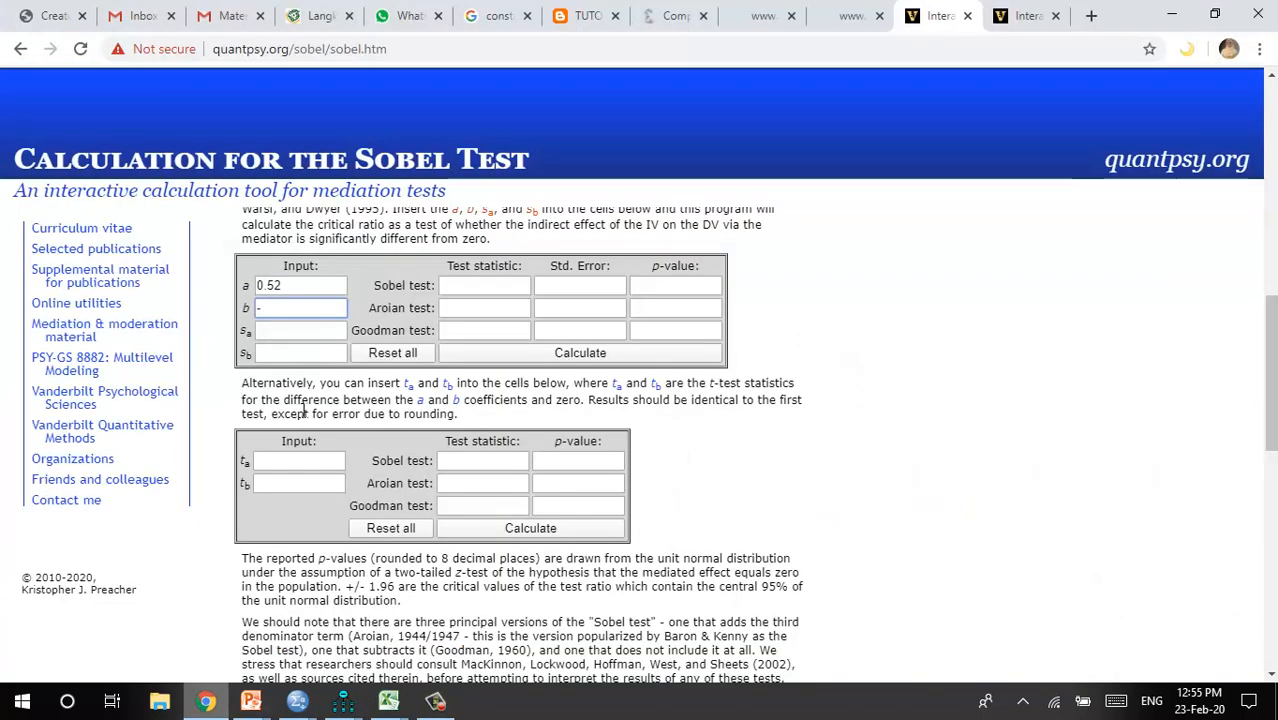
type("-0.23")
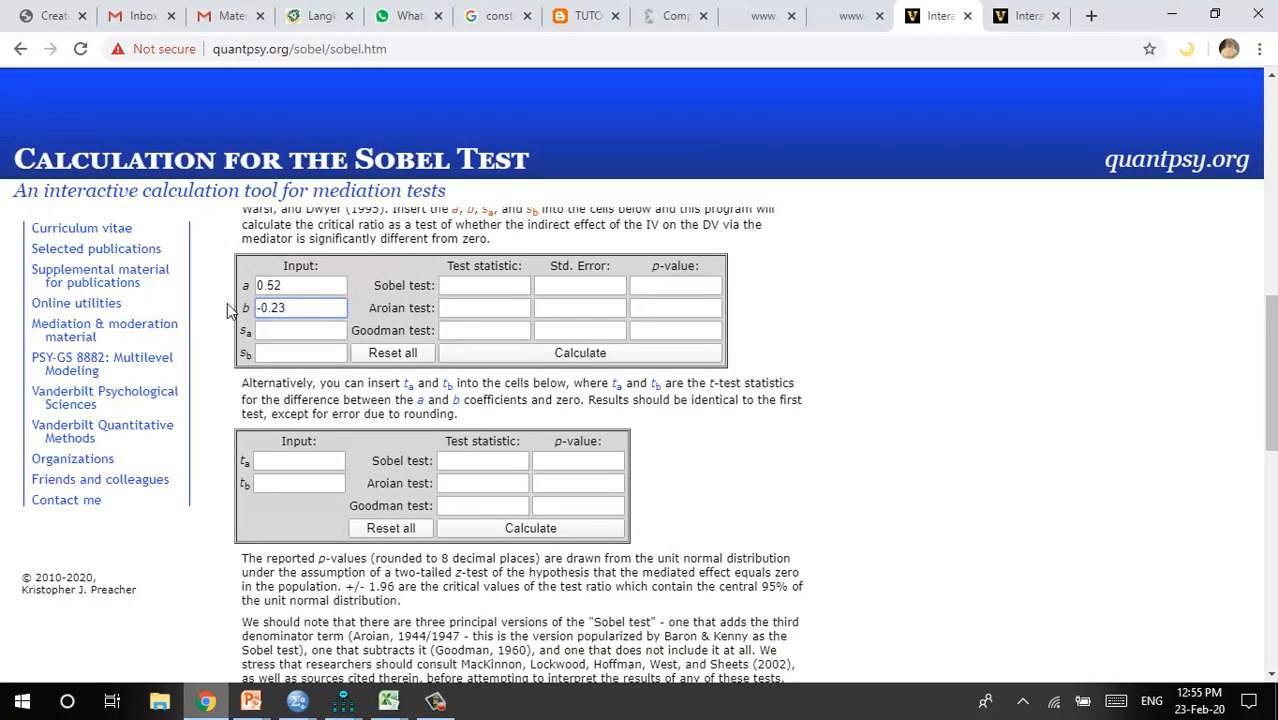
Enter 0.039 as sa and 0.072 as sb, and calculate the Sobel, Aroian and Goodman tests
left_click(351, 338)
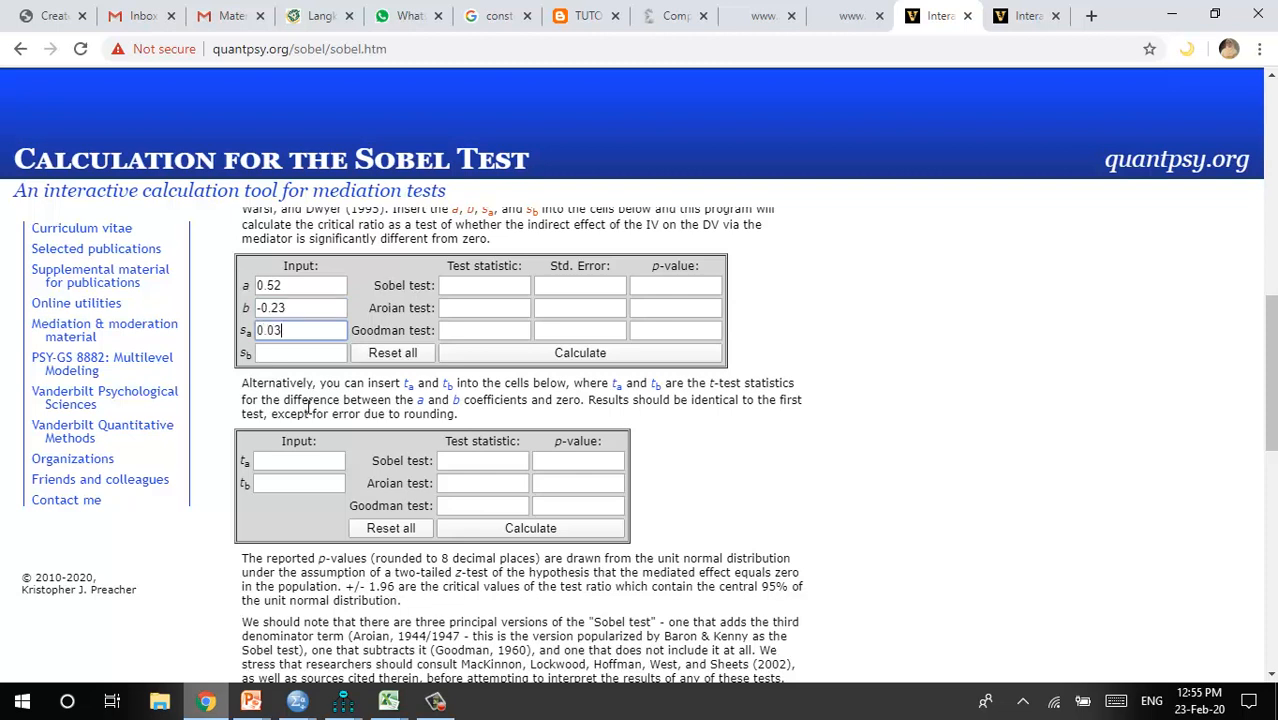
type("0.039")
left_click(341, 356)
type("0.072")
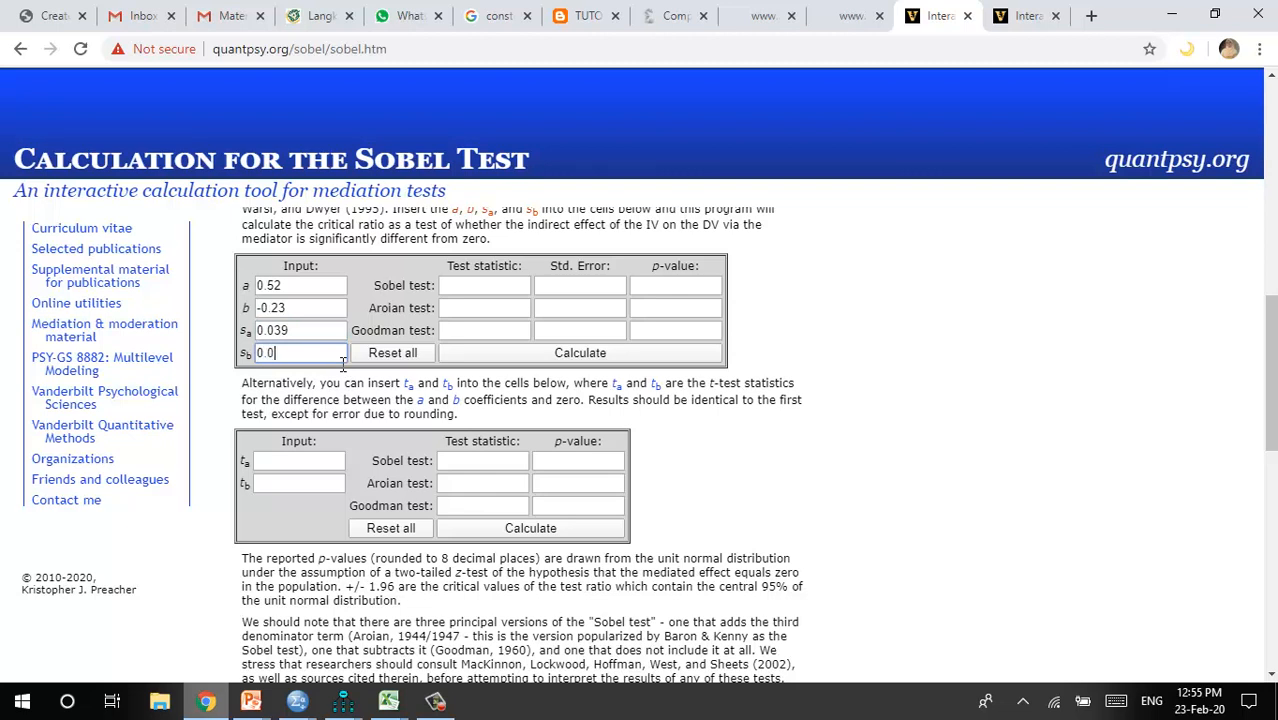
left_click(490, 349)
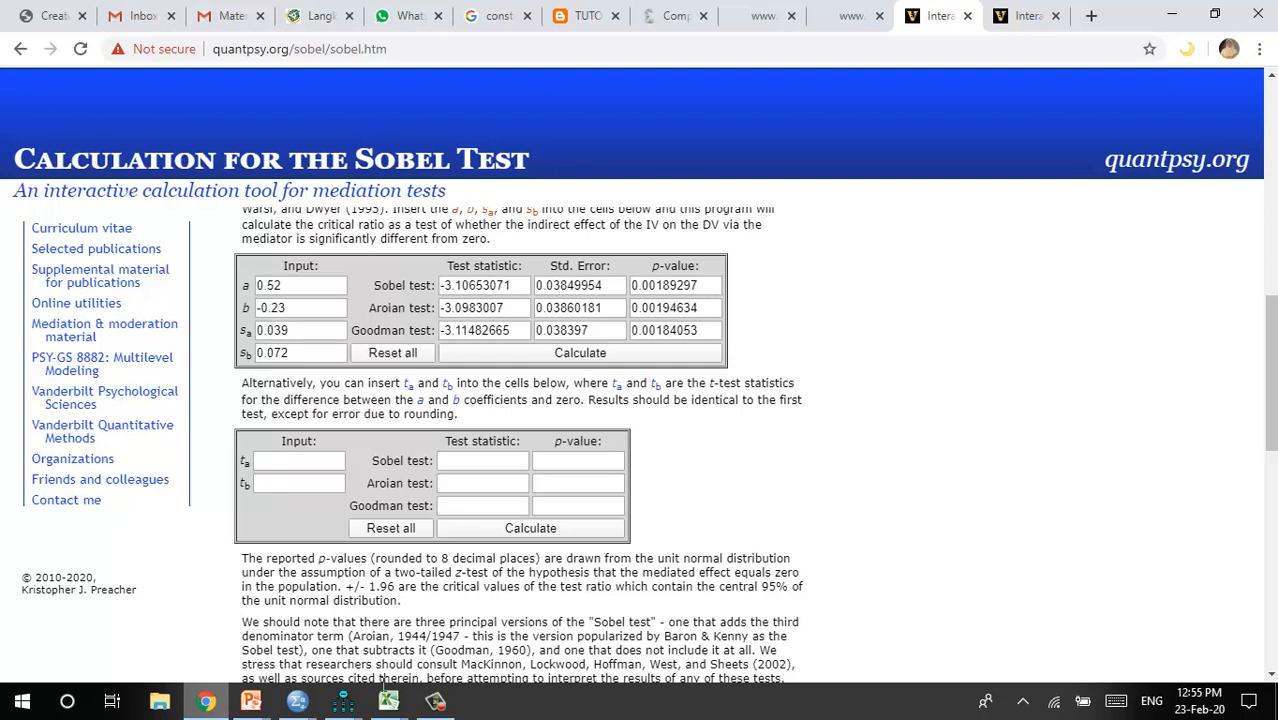
Switch to the "CR, AVE, Sobel test" workbook in Excel and select the Sobel result in E12 for comparison with the online calculation
mouse_move(390, 710)
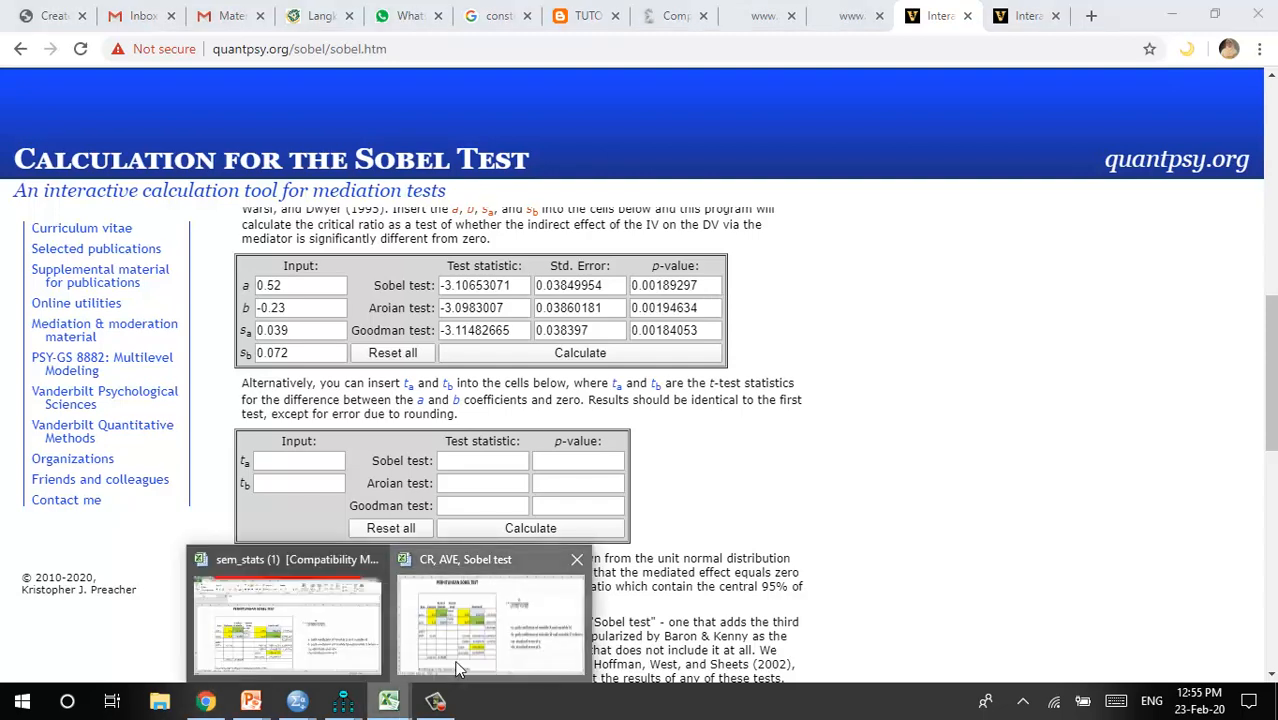
left_click(500, 680)
scroll(578, 478, "down", 2)
scroll(531, 476, "up", 1)
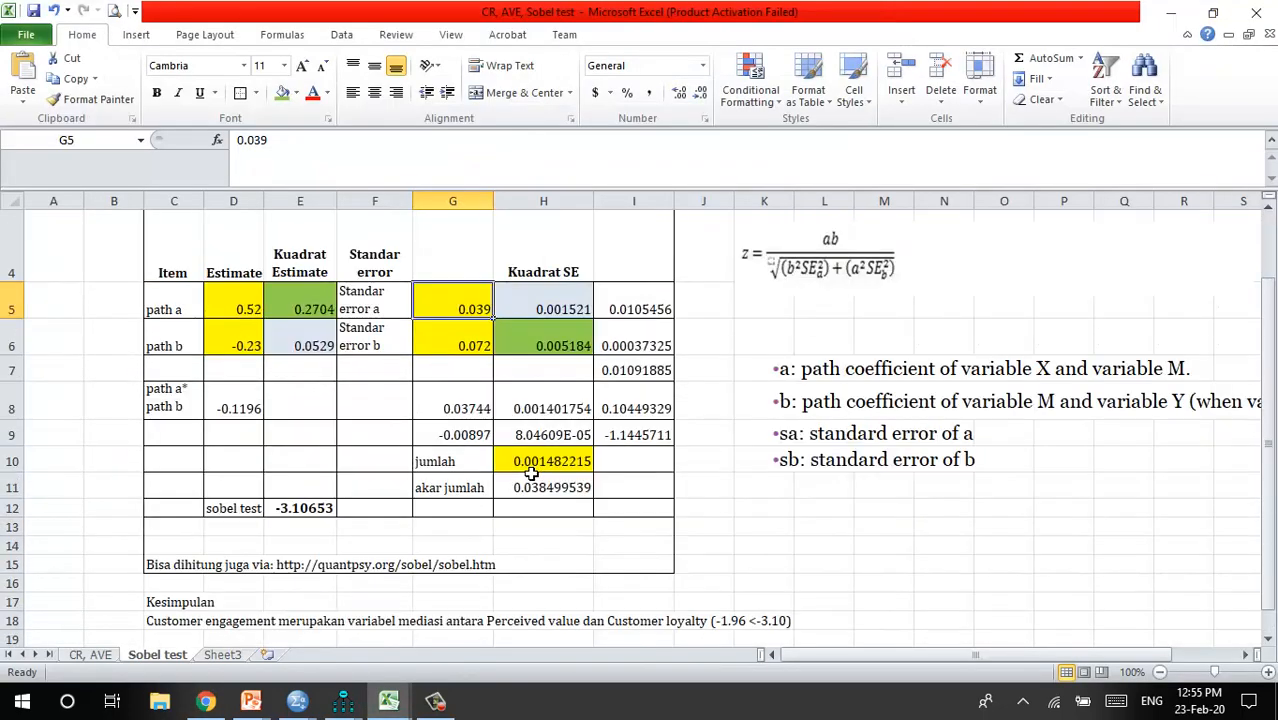
left_click(322, 510)
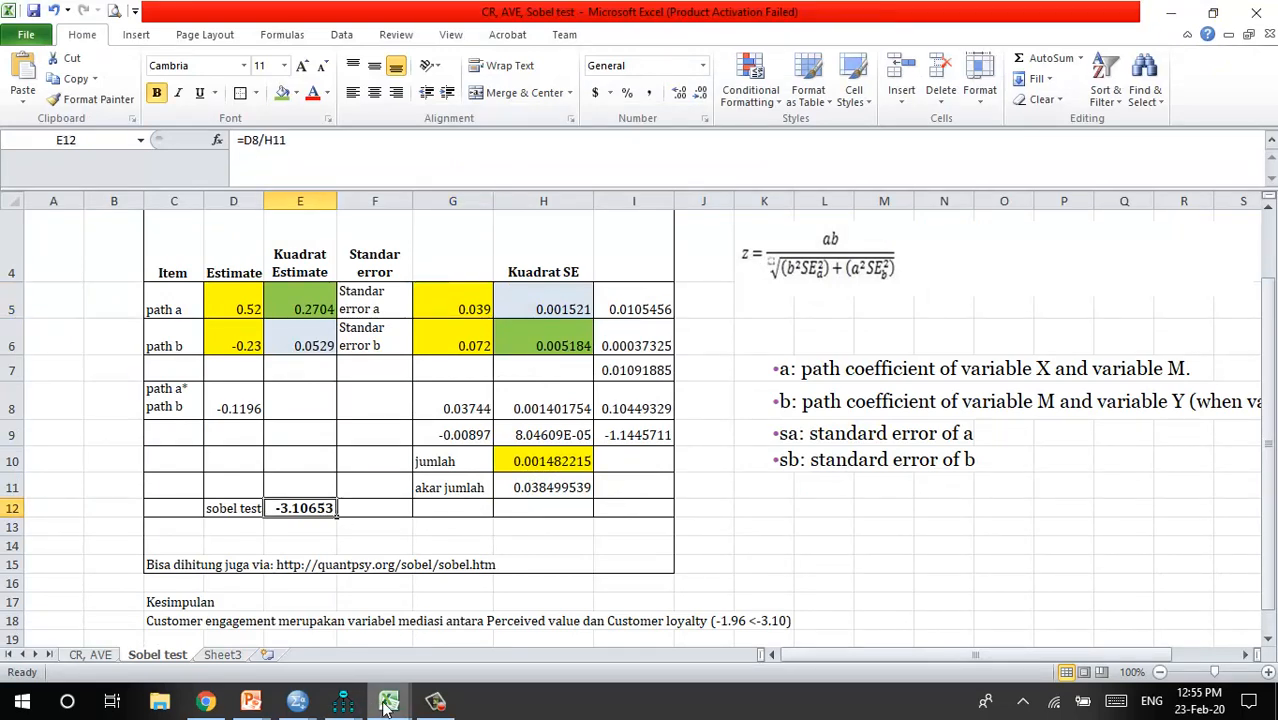
Review the online calculator's test statistics in Chrome and return to the "CR, AVE, Sobel test" workbook in Excel
left_click(207, 703)
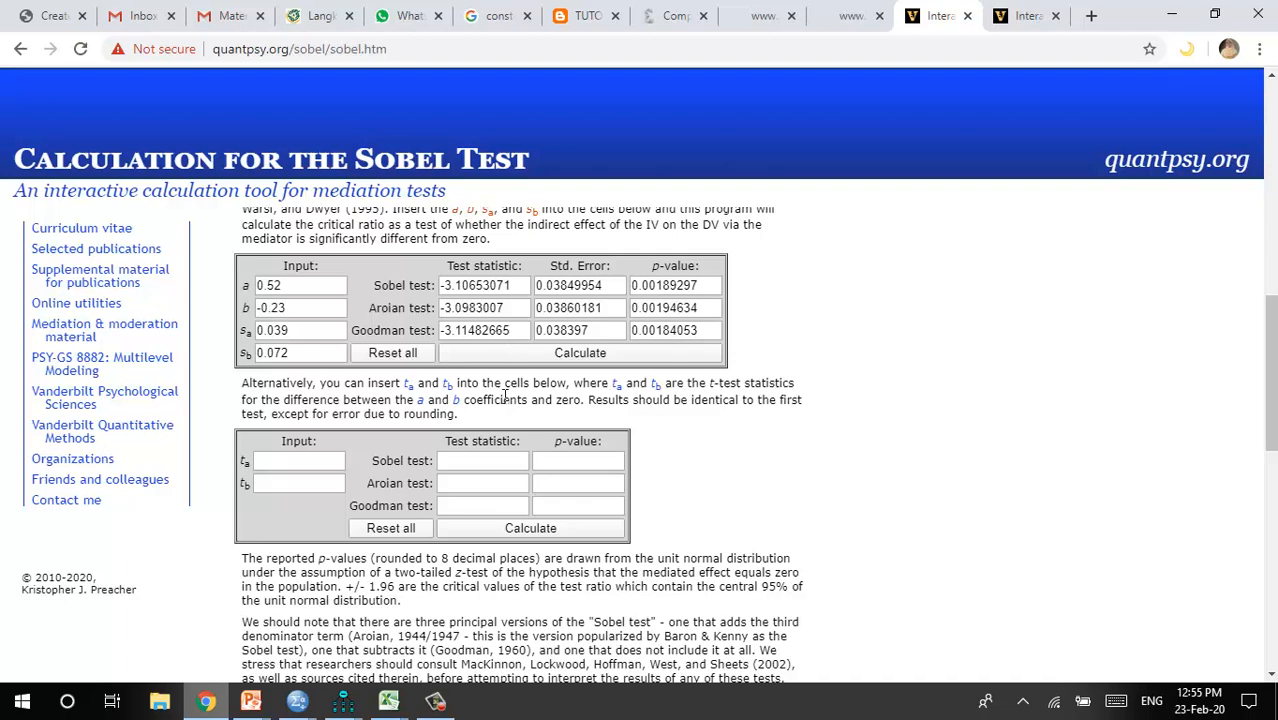
scroll(498, 338, "down", 10)
scroll(505, 398, "up", 10)
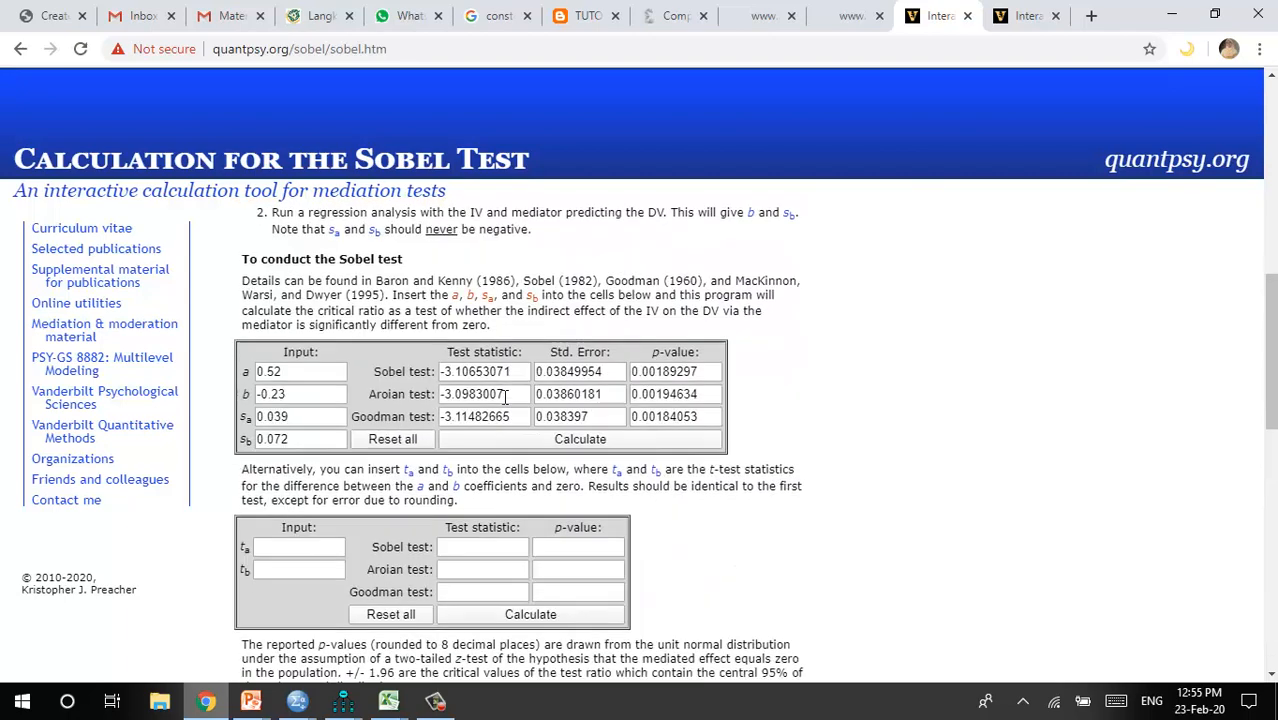
mouse_move(400, 702)
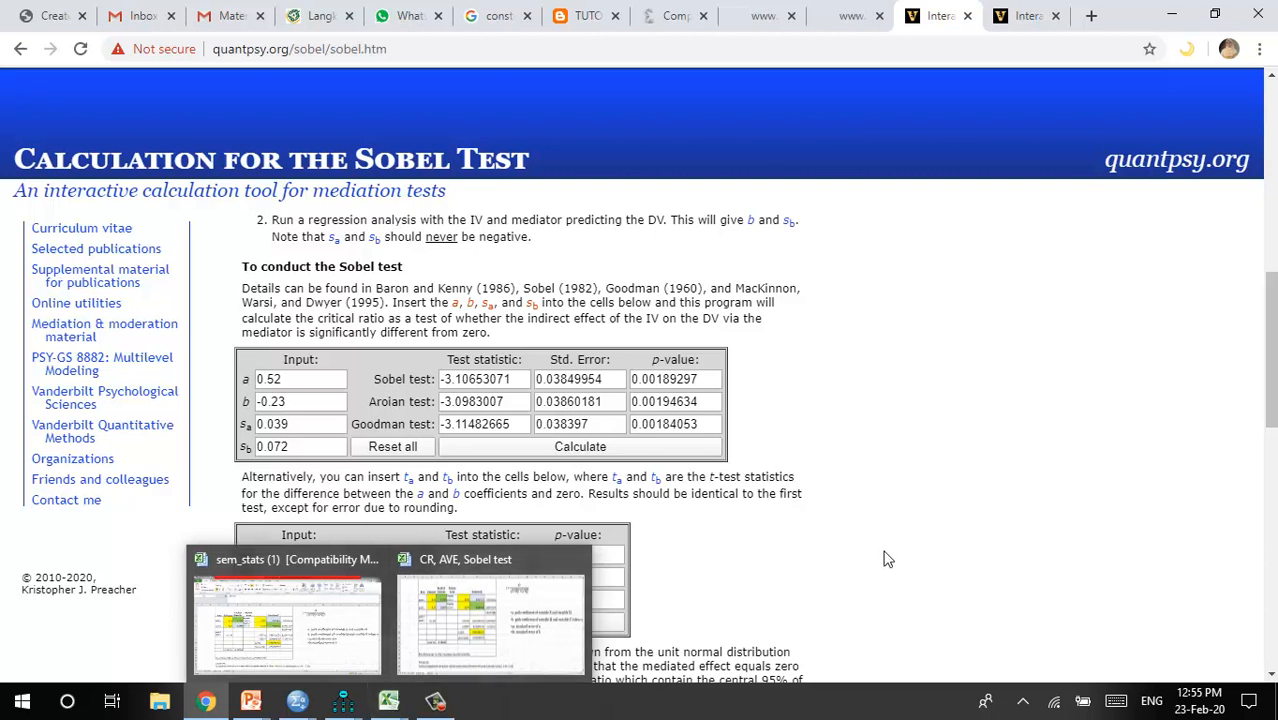
left_click(380, 702)
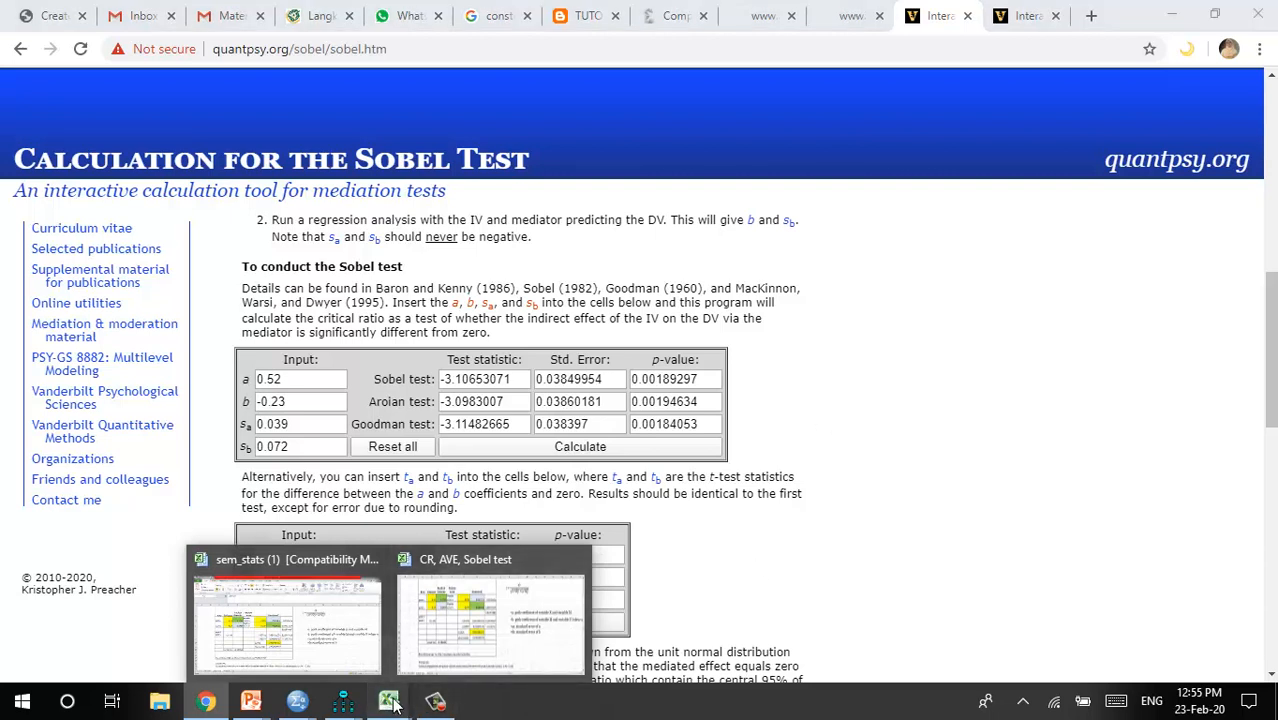
left_click(491, 649)
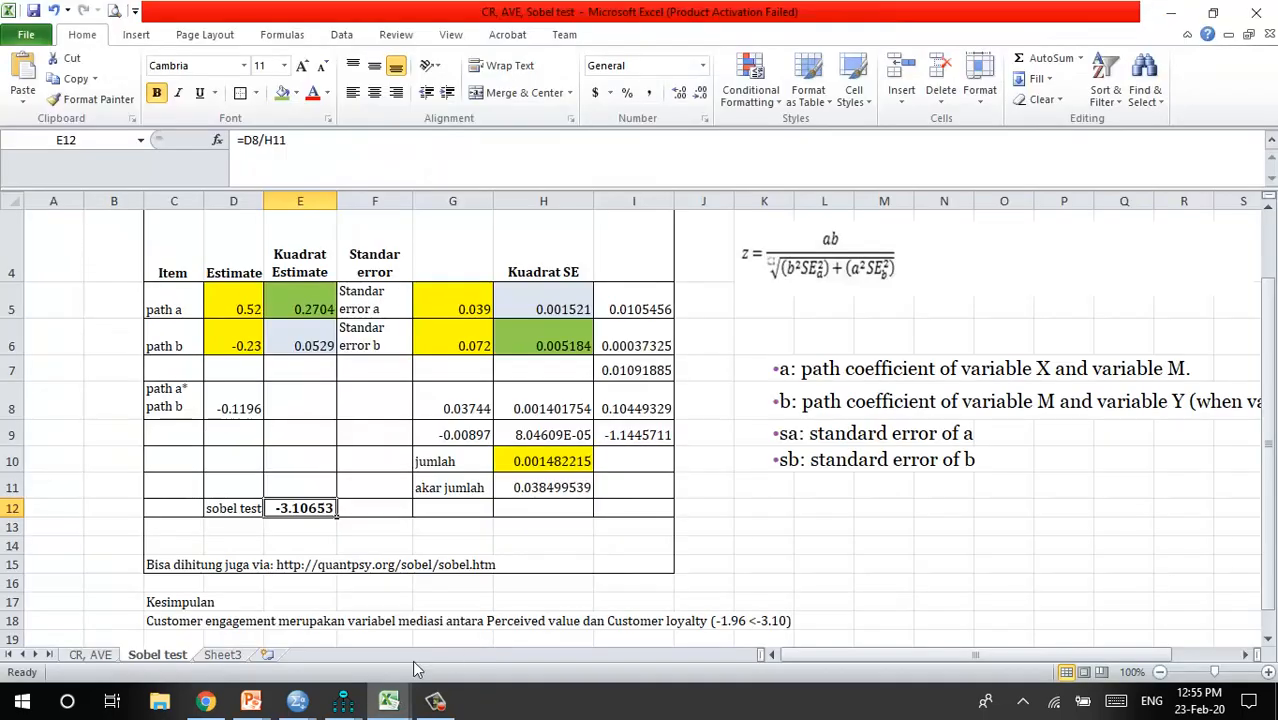
Review the Sobel test result, the note in row 15 with the online calculator address, and the written conclusion
scroll(504, 329, "up", 1)
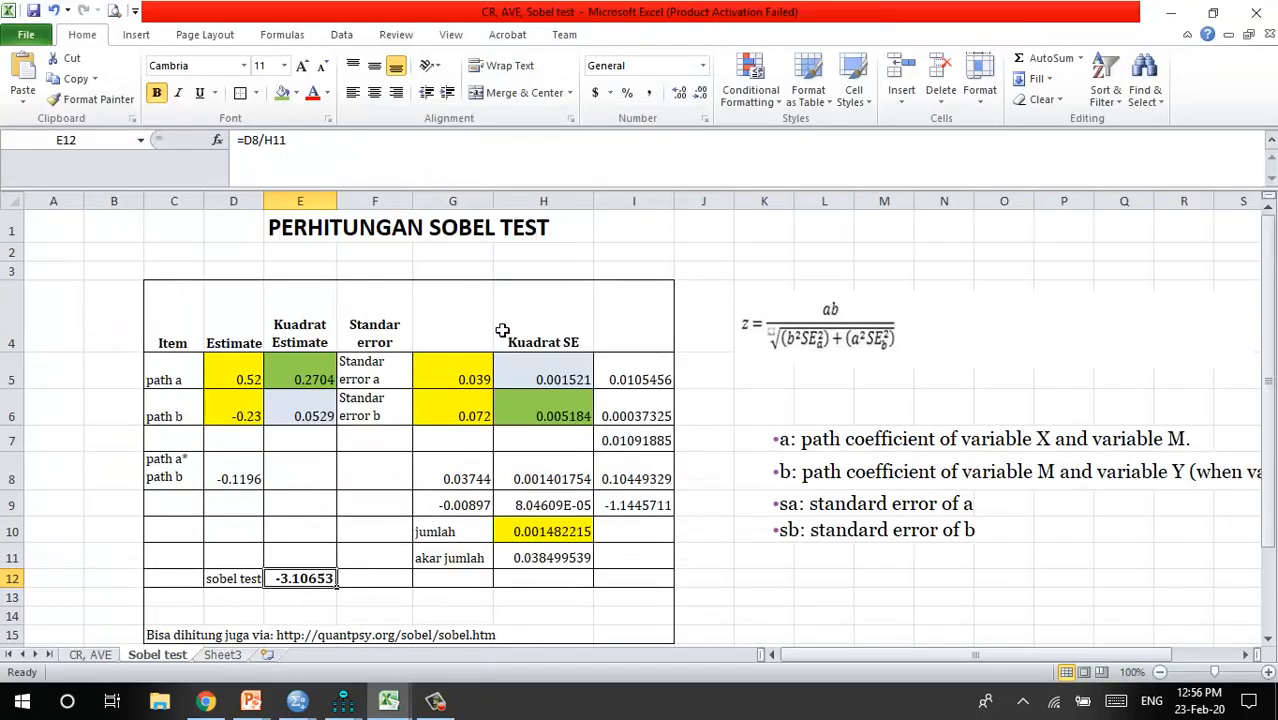
scroll(502, 330, "down", 1)
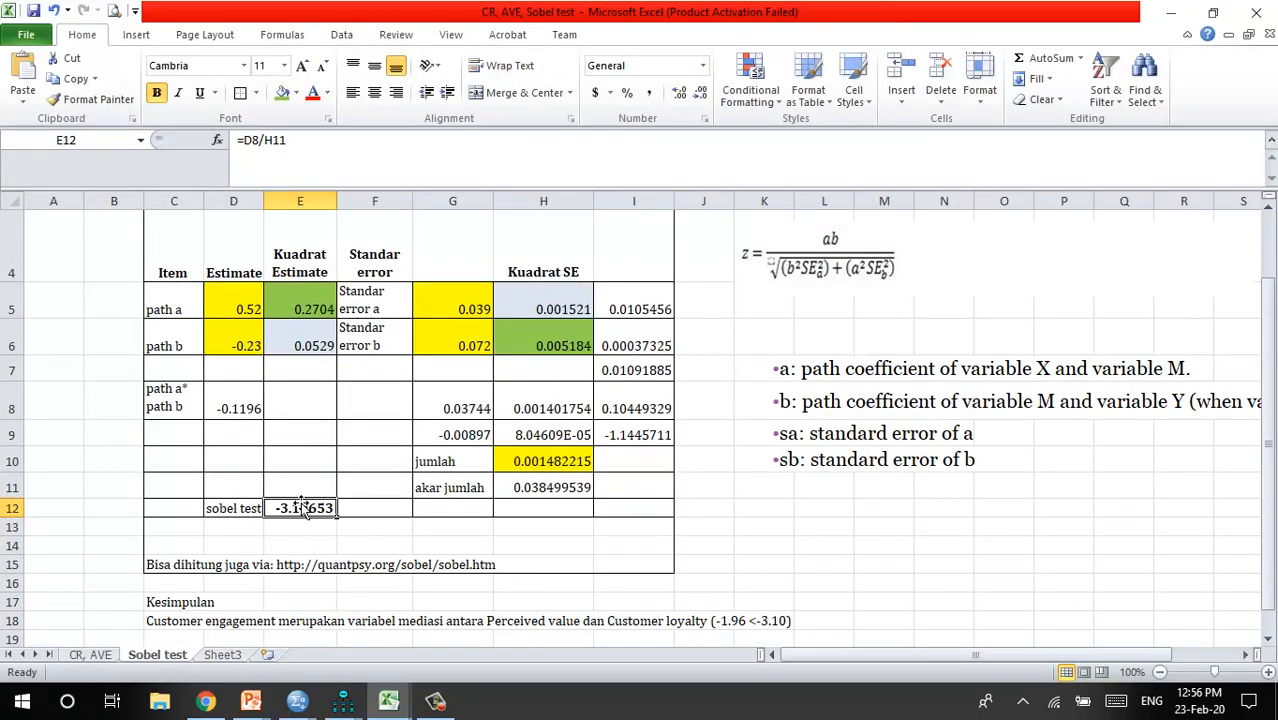
scroll(371, 511, "up", 1)
scroll(374, 510, "down", 3)
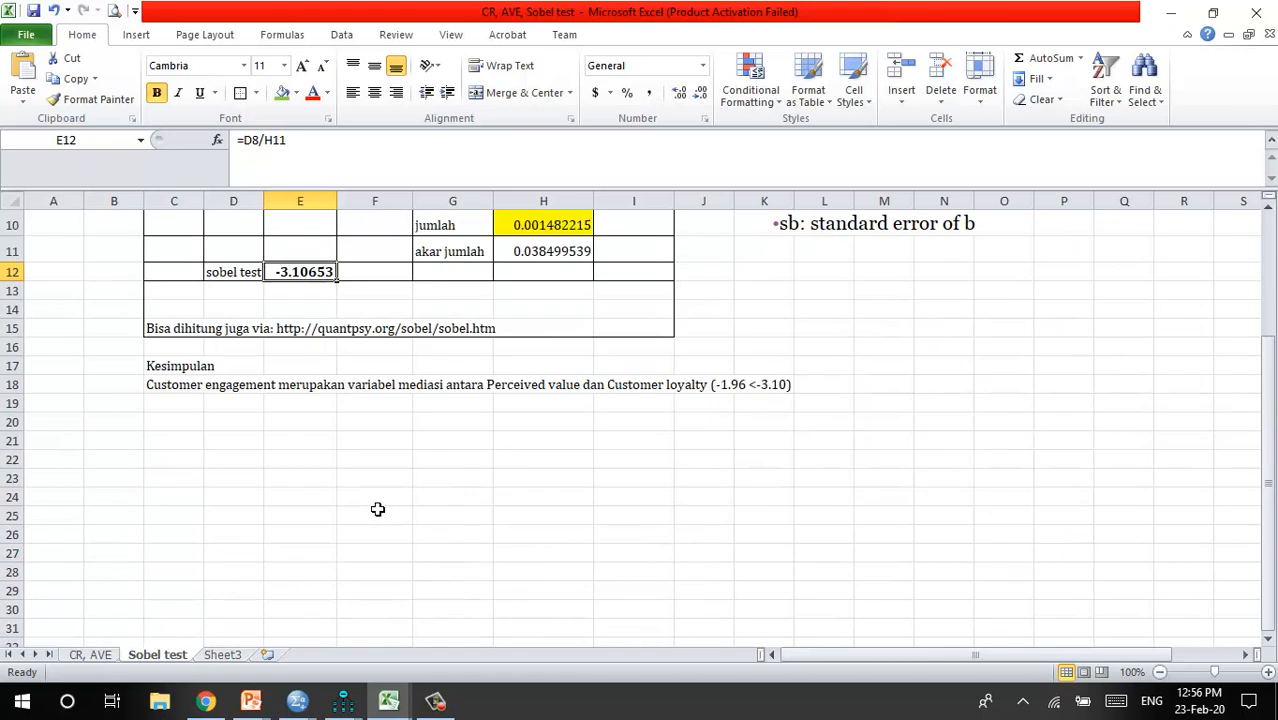
left_click(396, 336)
left_click(255, 330)
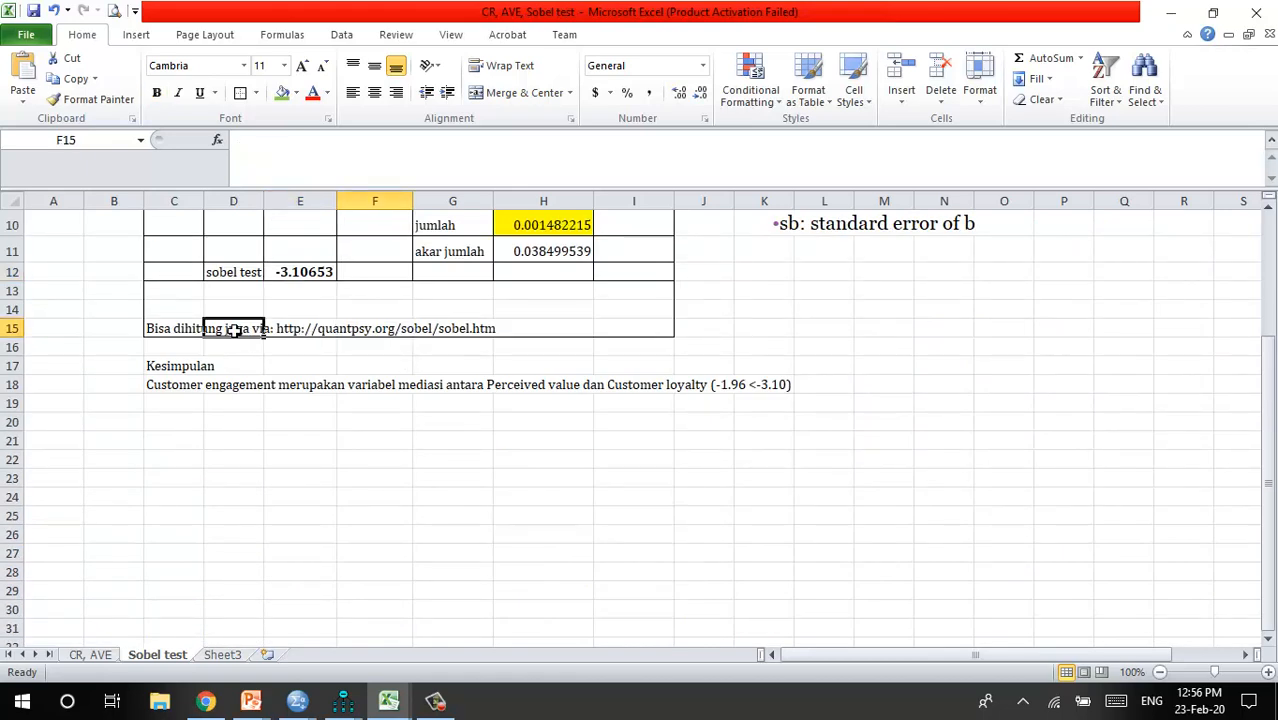
left_click(170, 334)
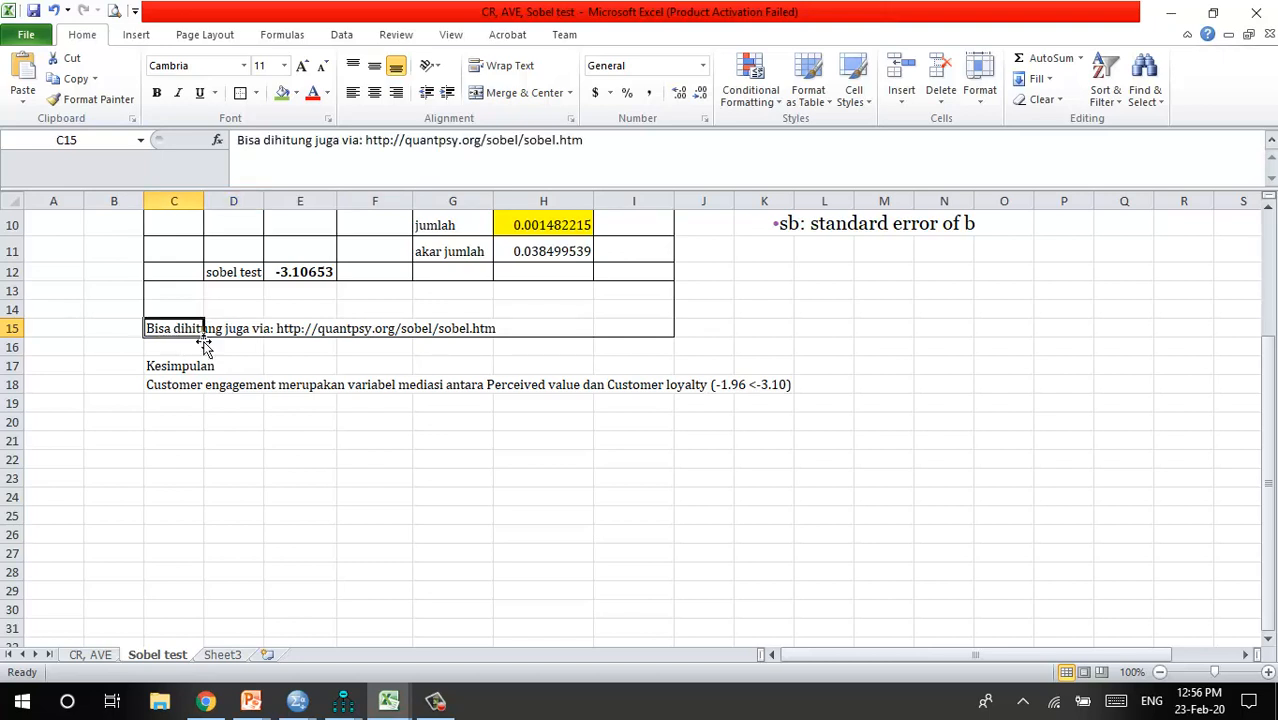
left_click(306, 333)
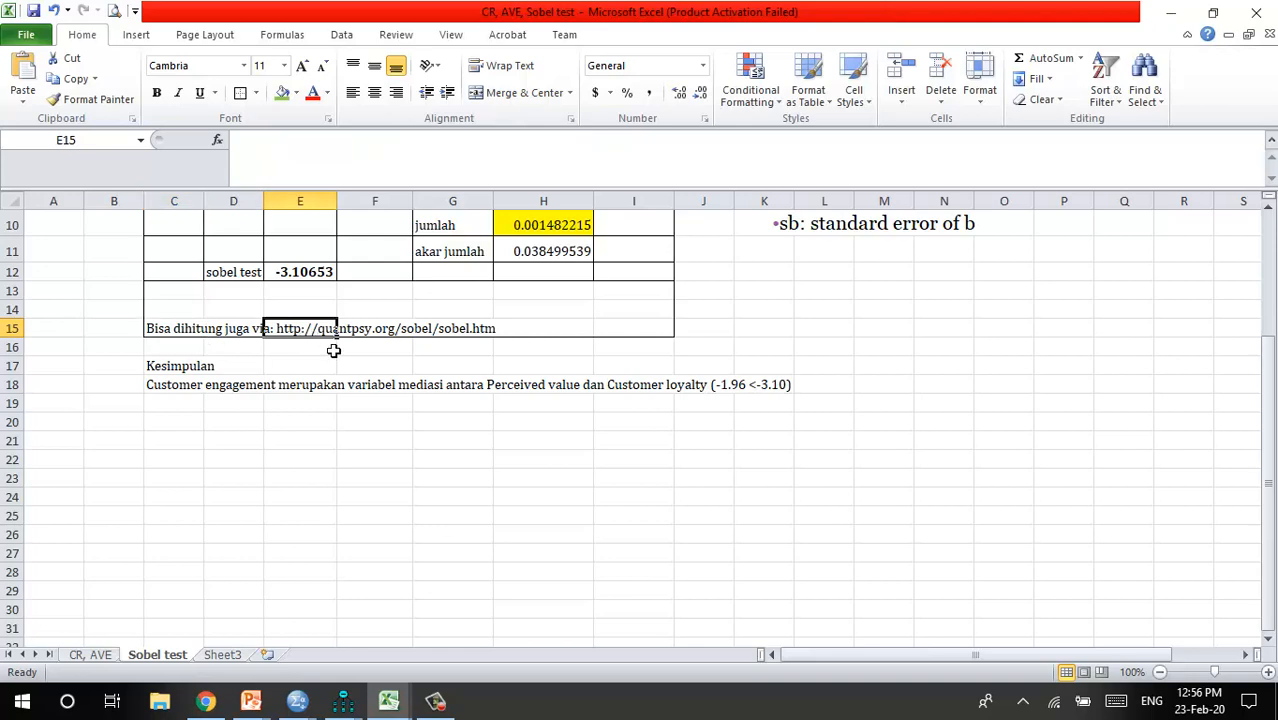
Save the "CR, AVE, Sobel test" workbook and select the standard error of path a in G5
scroll(610, 480, "up", 3)
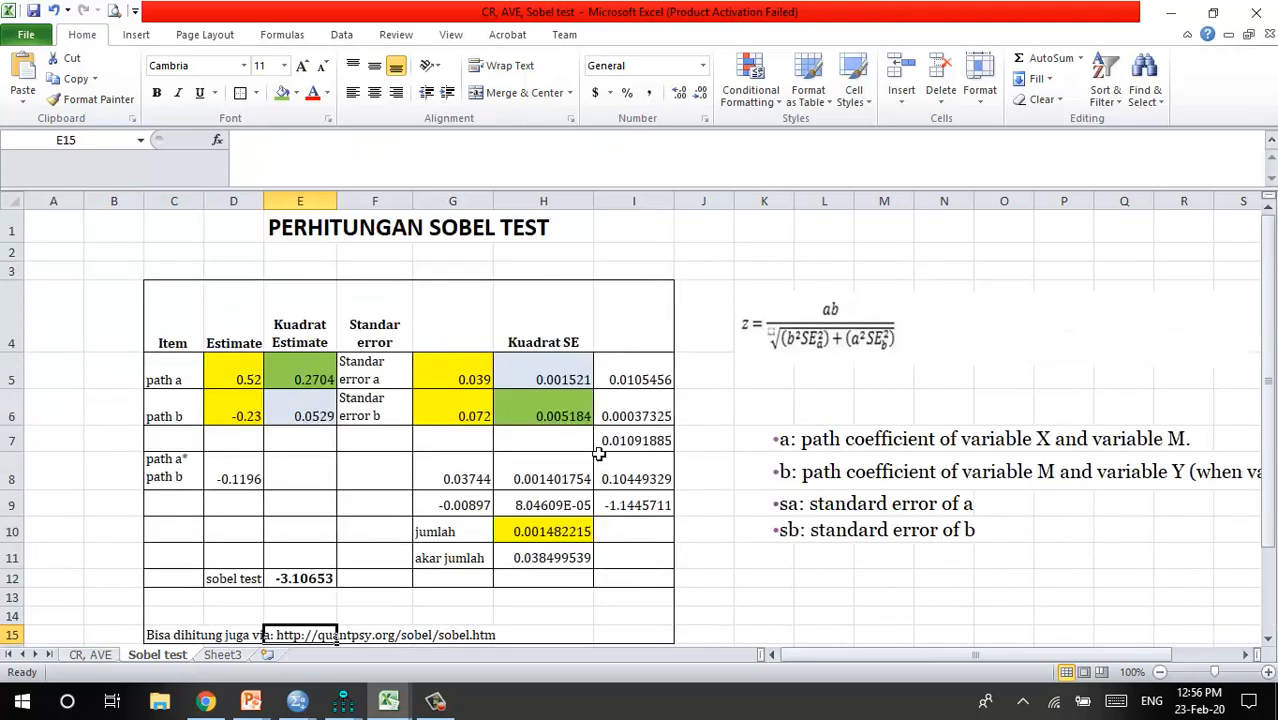
left_click(33, 11)
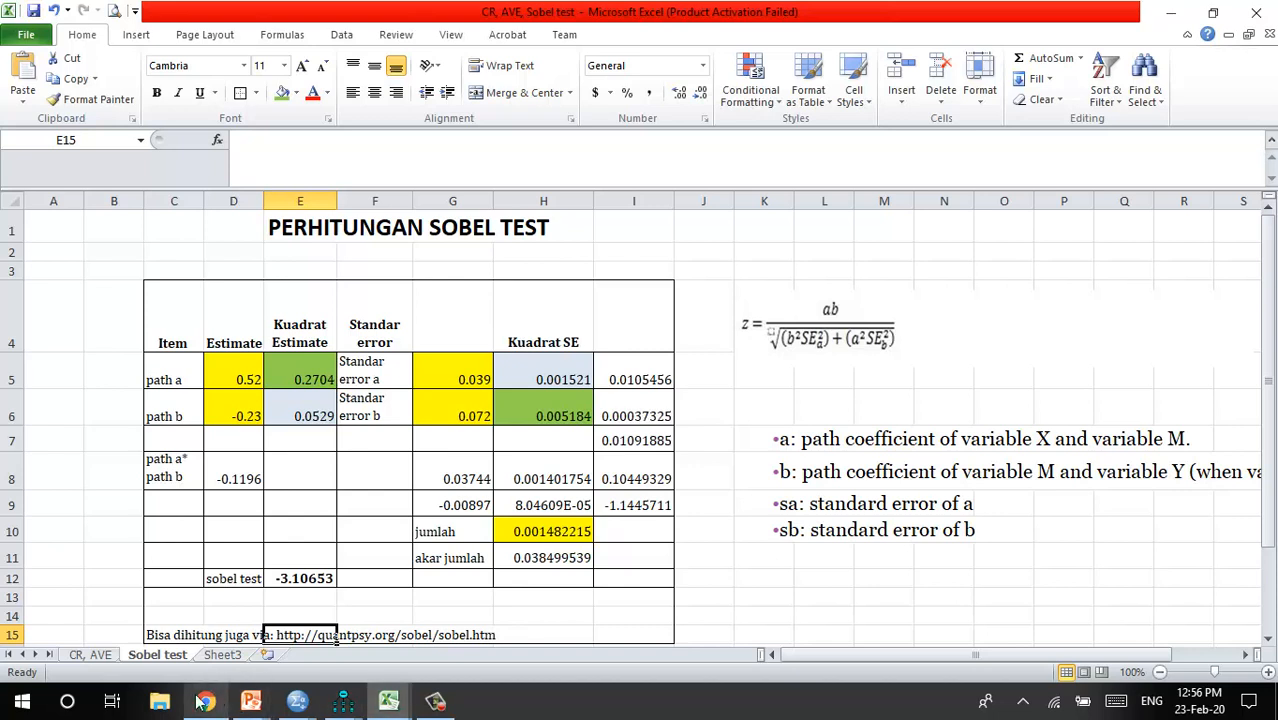
left_click(702, 632)
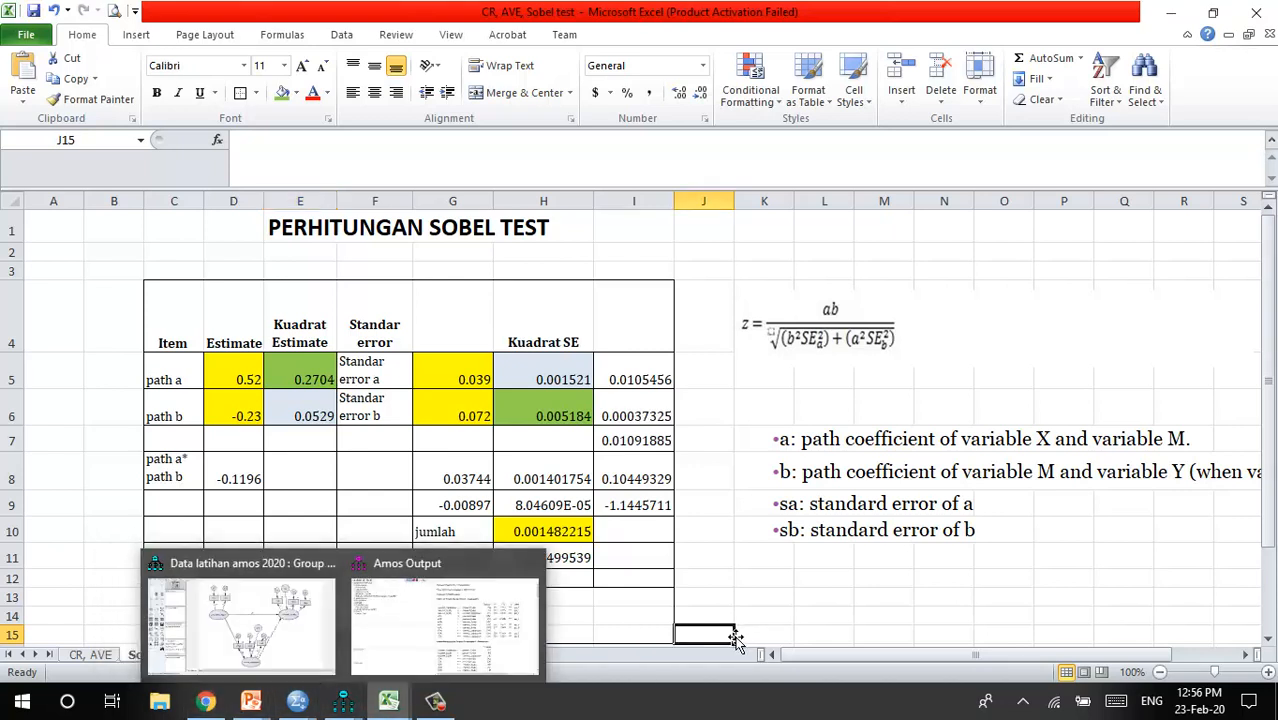
left_click(448, 363)
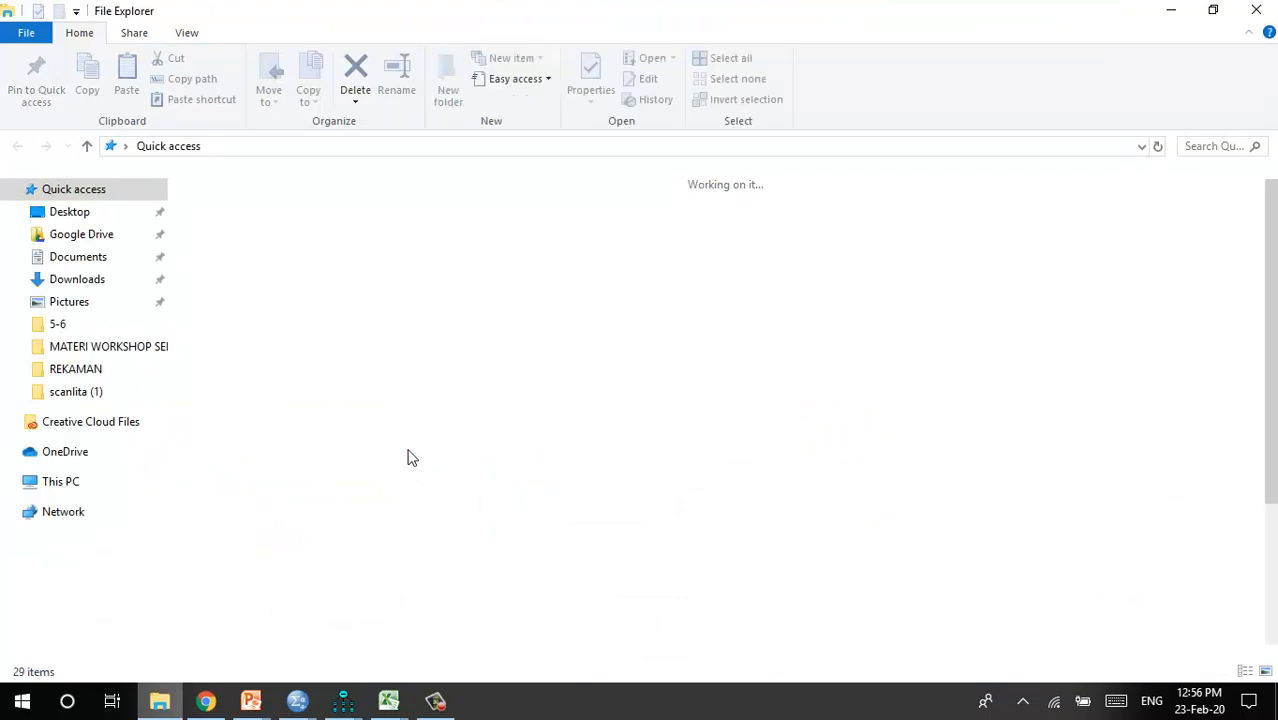
Open "The Role of Customer Engagement in Enhancing Passenger Loyalty in Airline Industry rev" from the MATERI WORKSHOP SEM 2019 folder and find the Sobel's test equation
left_click(117, 350)
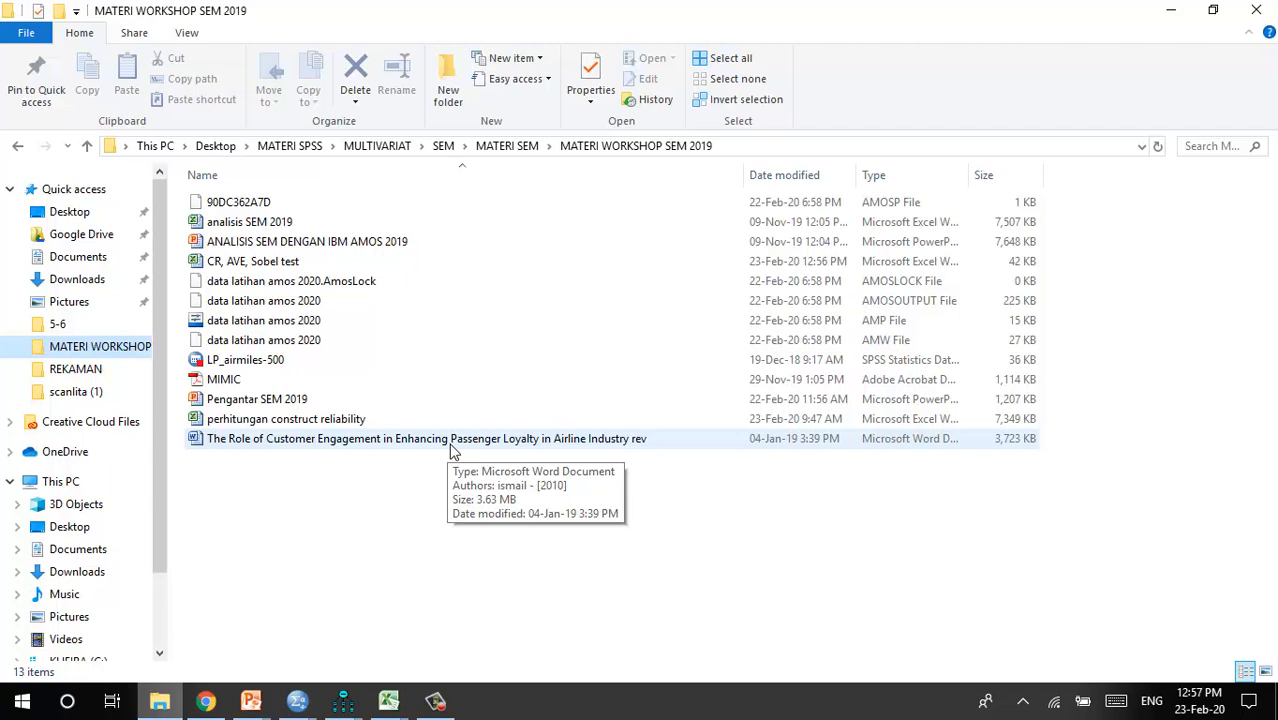
left_click(451, 452)
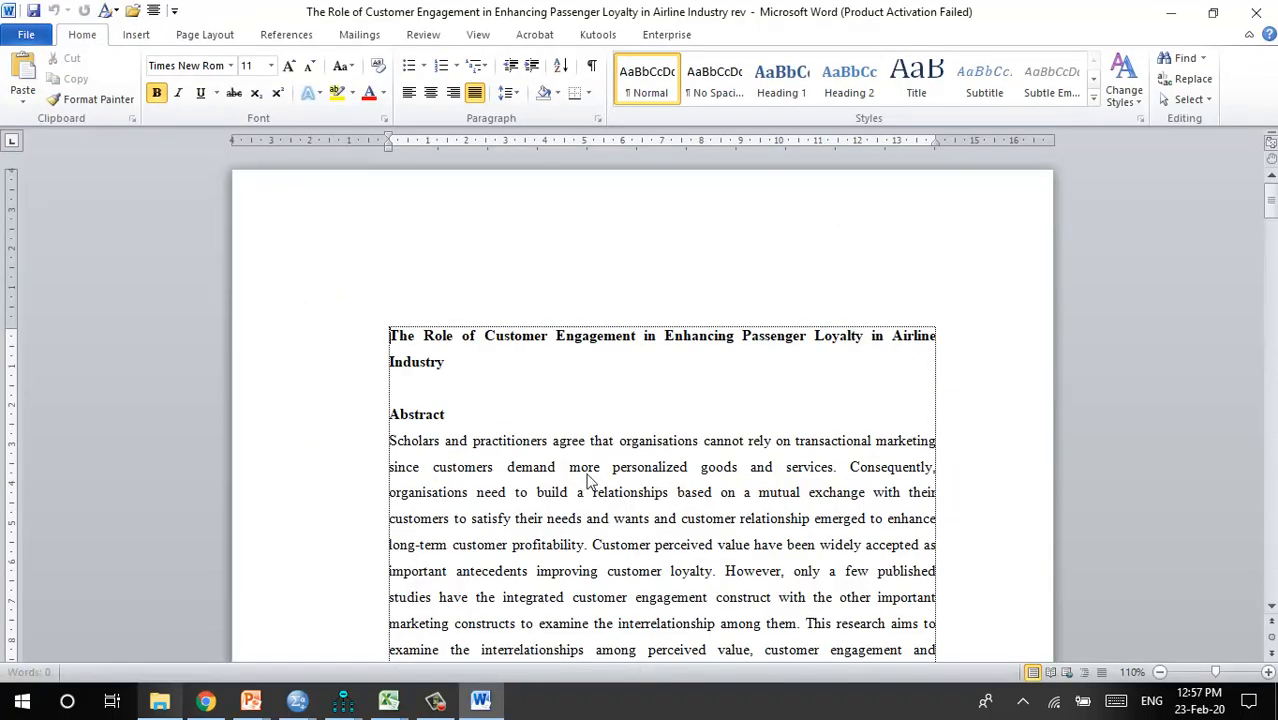
scroll(640, 533, "down", 12)
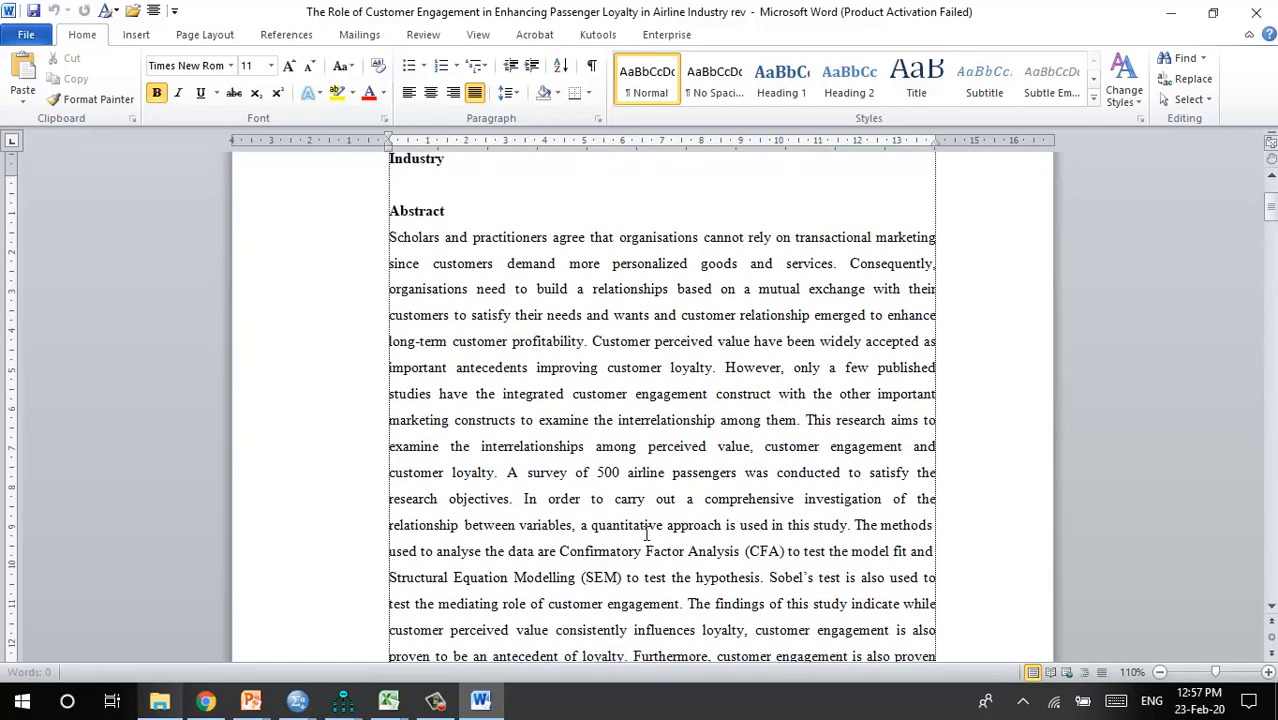
scroll(646, 533, "down", 18)
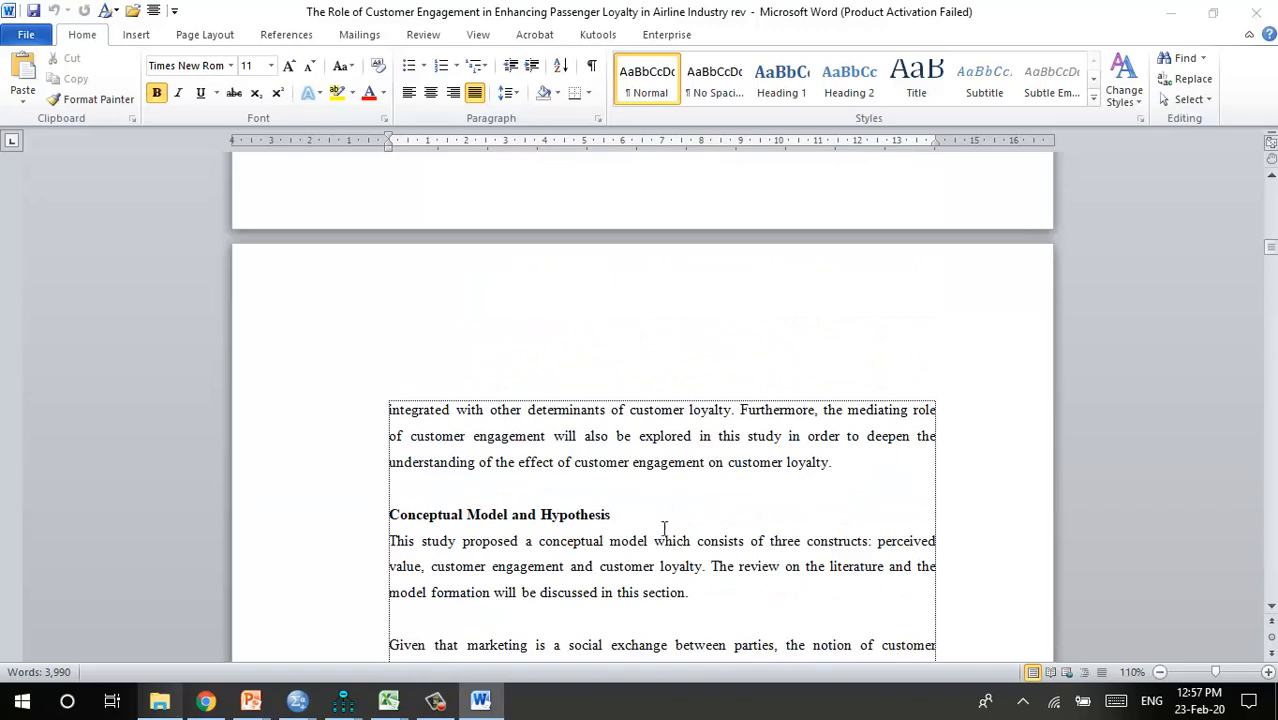
left_click(825, 526)
scroll(789, 537, "down", 18)
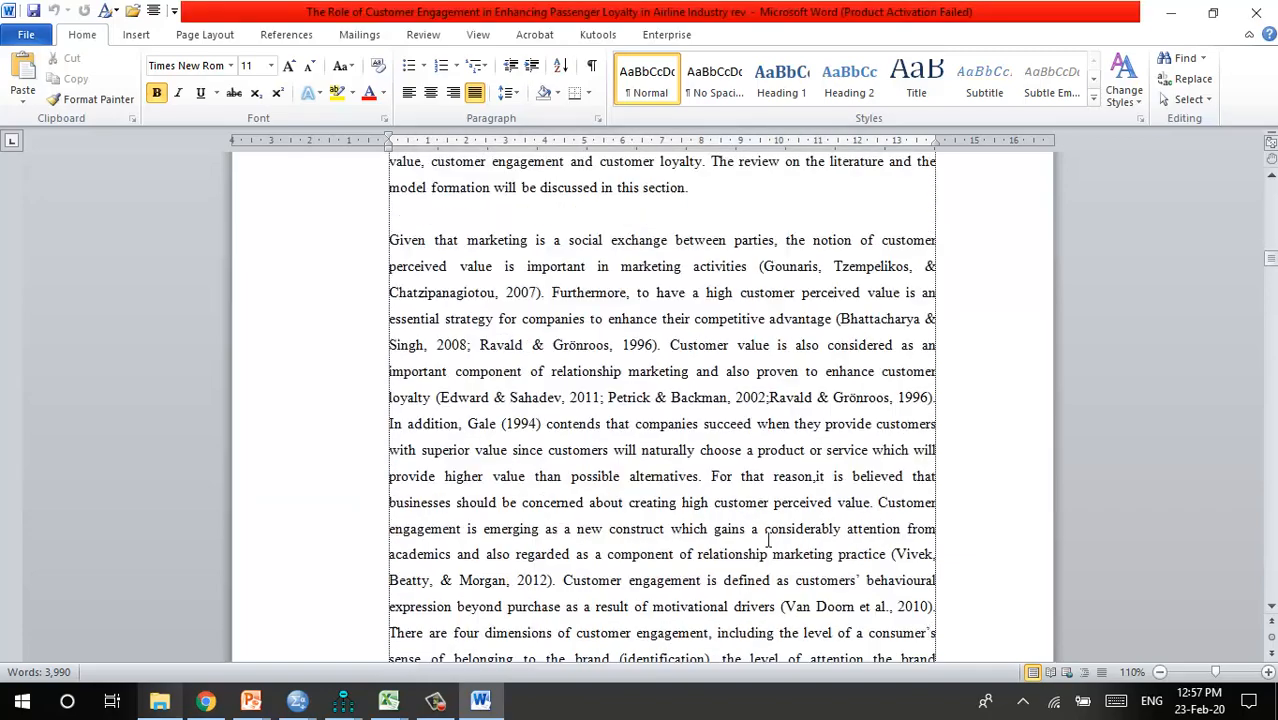
scroll(762, 549, "down", 20)
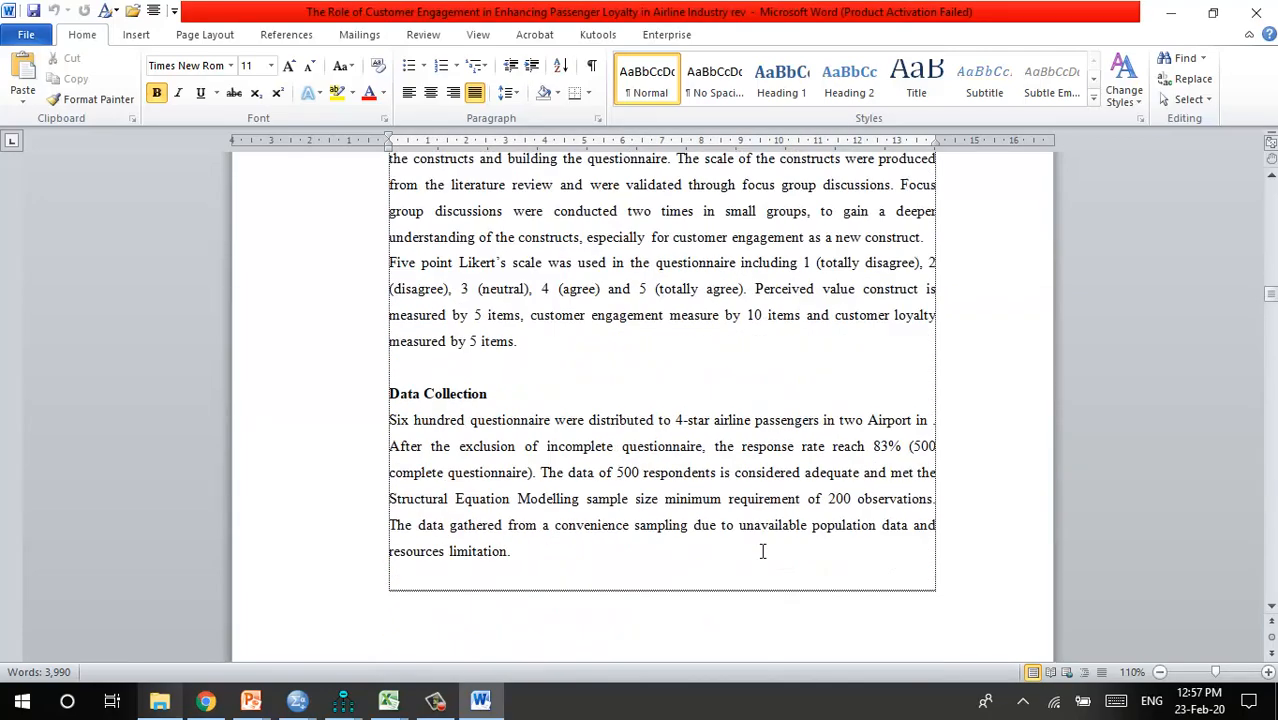
scroll(760, 555, "up", 4)
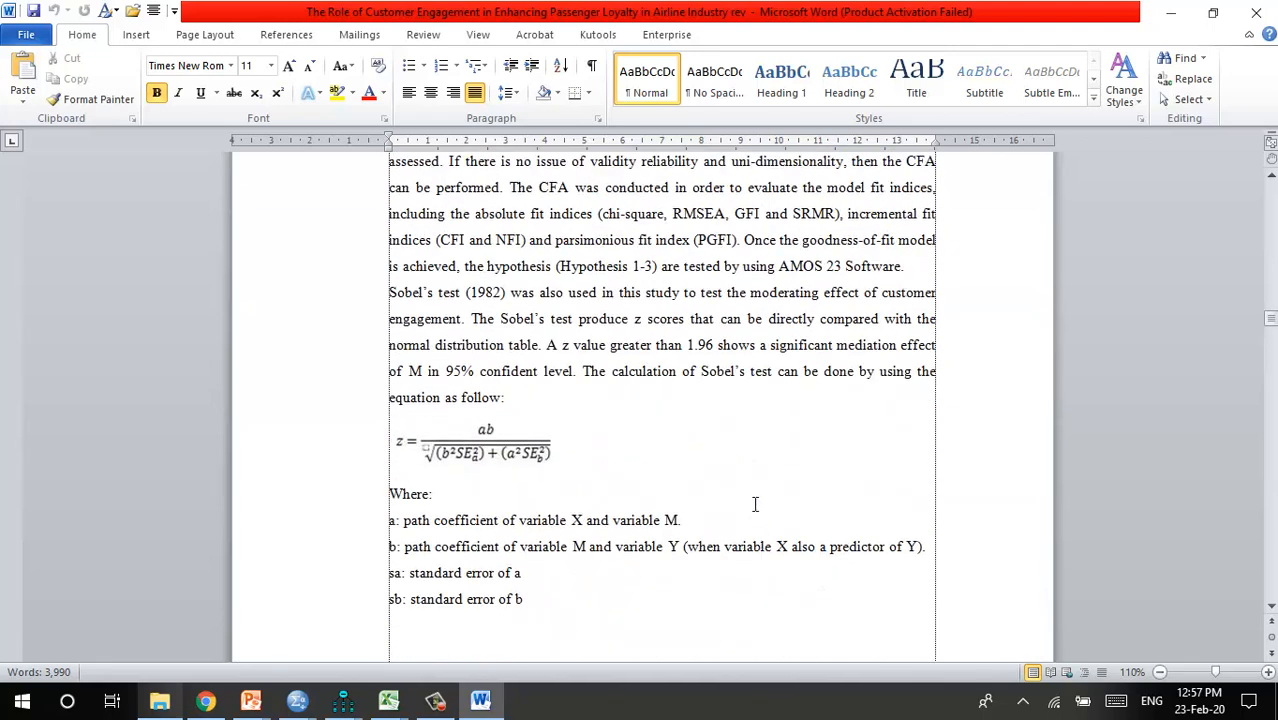
Look through the respondent characteristics in Table-1 of the paper and return to the Sobel's test equation
scroll(700, 495, "down", 5)
scroll(652, 482, "down", 5)
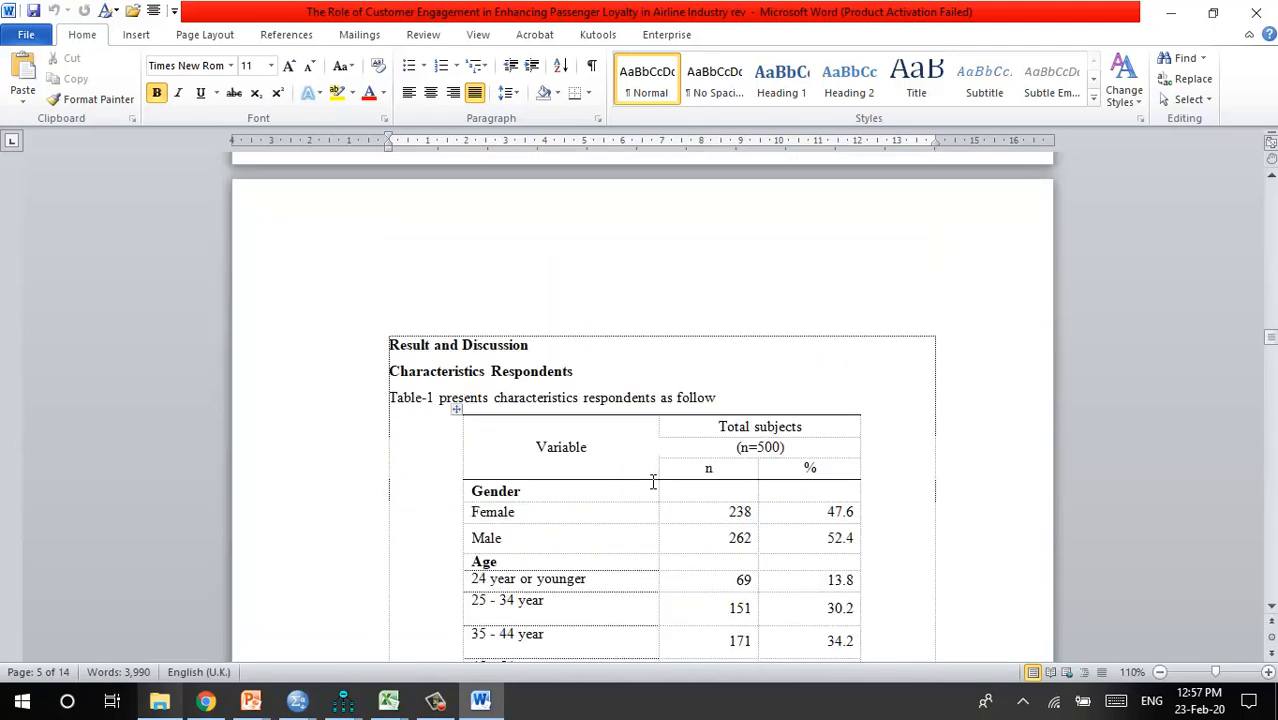
scroll(646, 486, "down", 3)
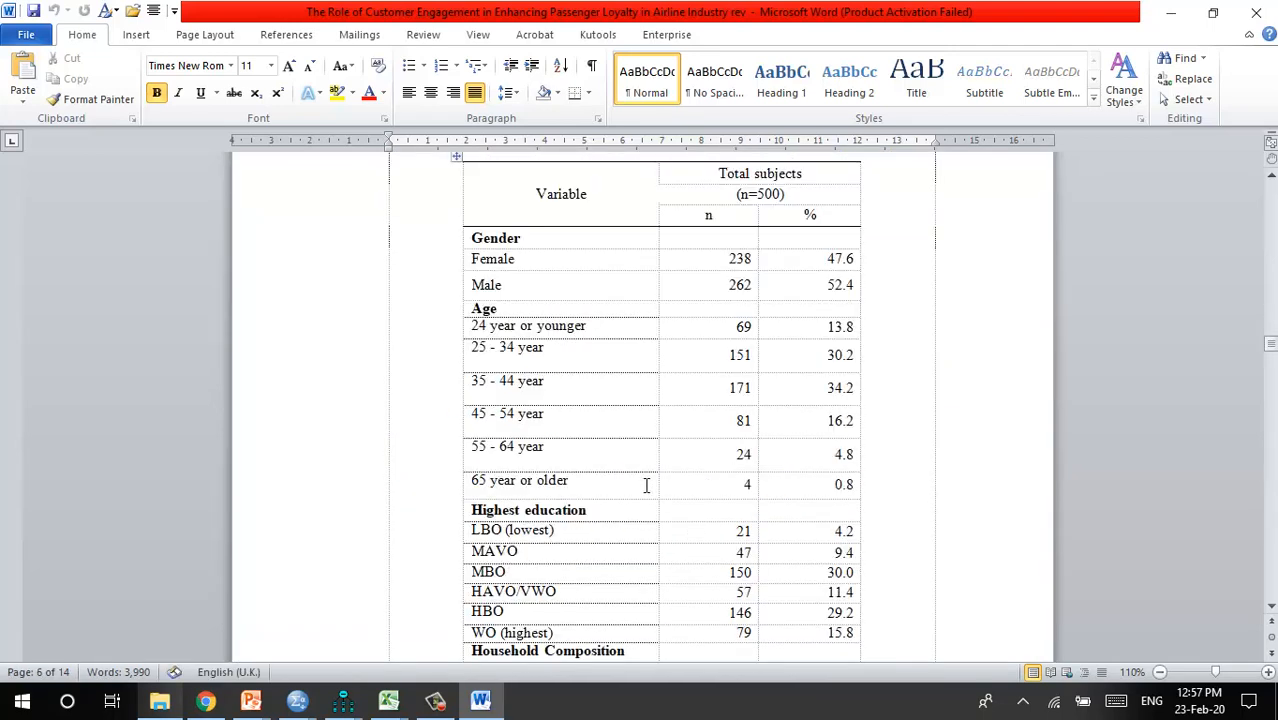
scroll(646, 486, "up", 8)
scroll(645, 472, "up", 4)
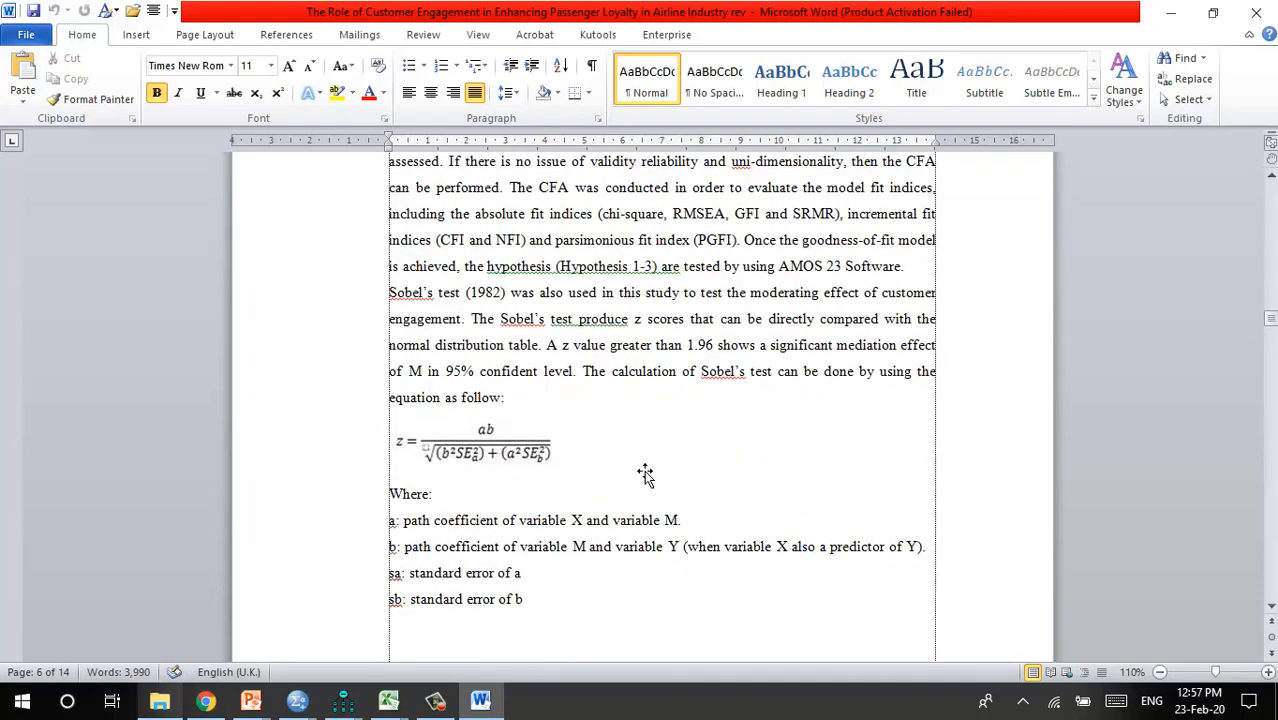
Examine the paper's fit indices, validity and reliability results, and hypothesis testing results in Tables 2 to 4
left_click(699, 371)
scroll(707, 385, "down", 10)
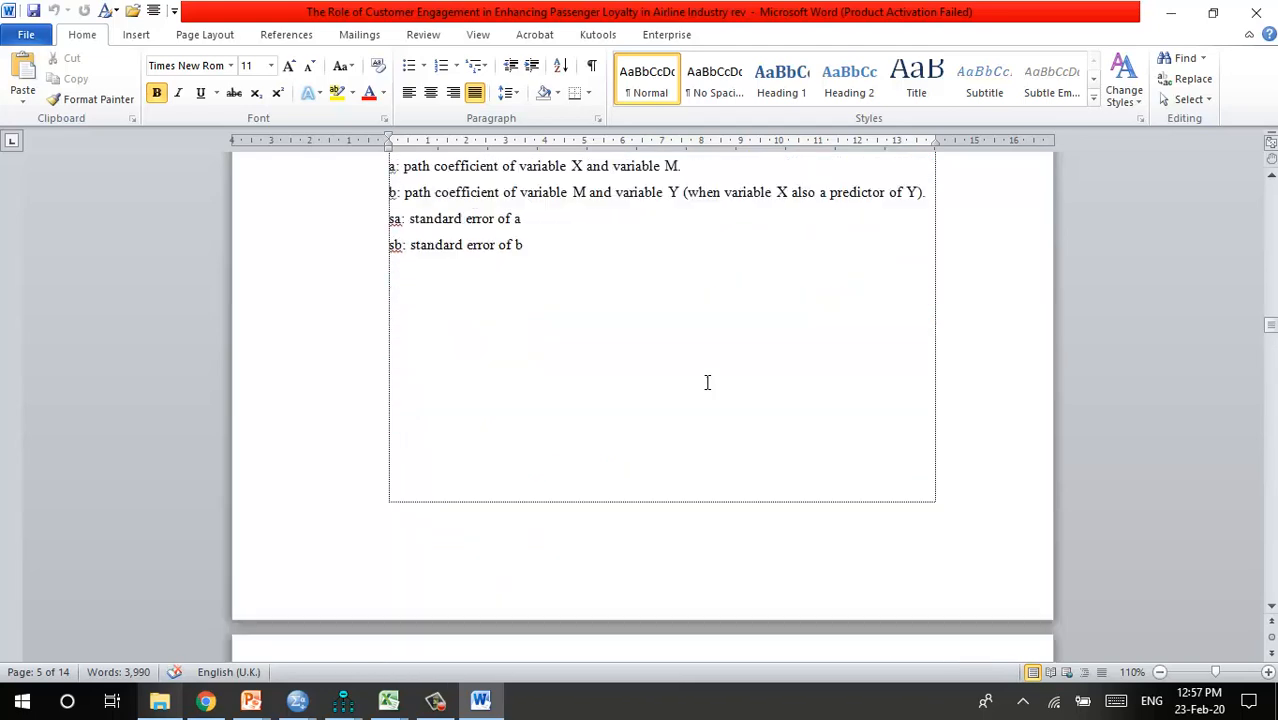
scroll(712, 387, "down", 15)
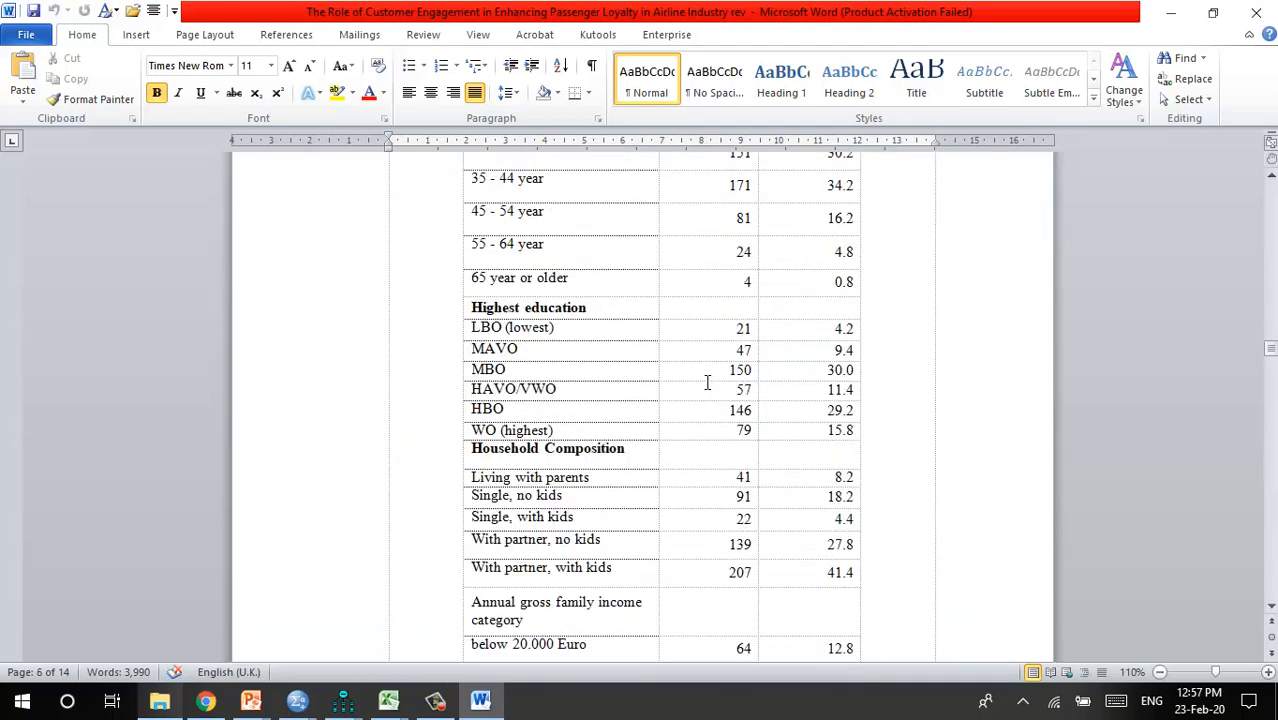
scroll(704, 391, "down", 1)
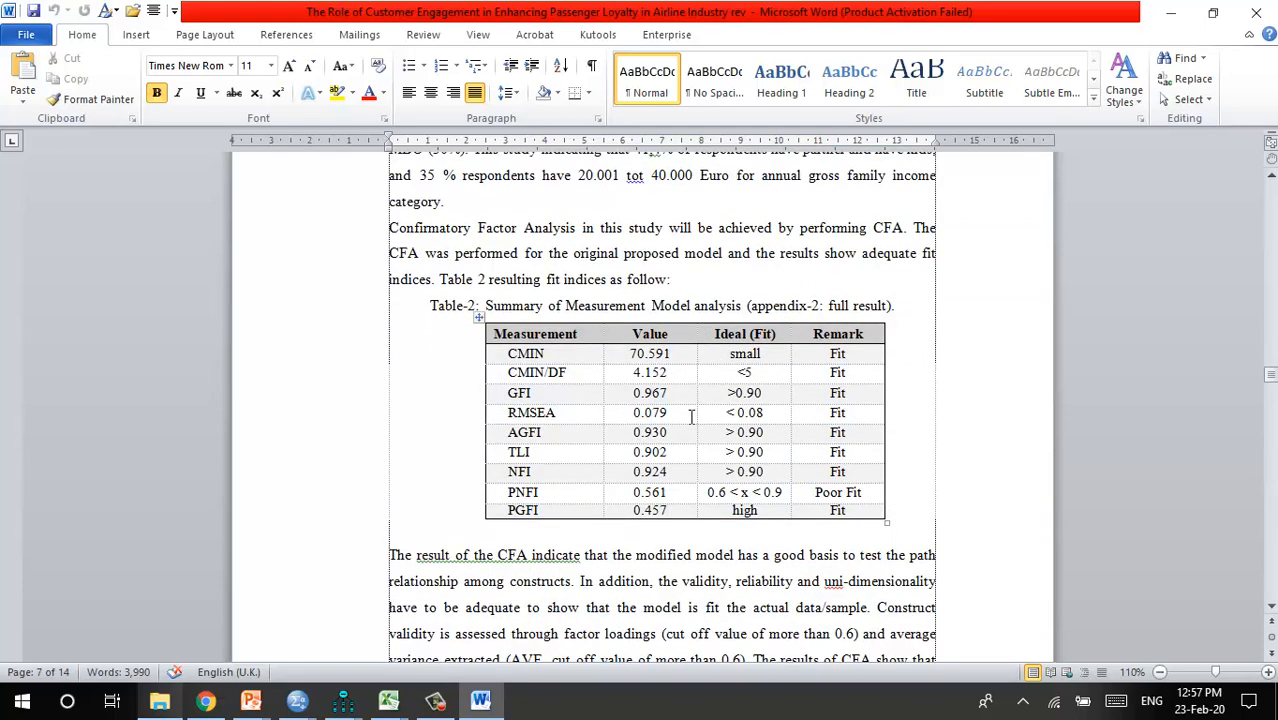
scroll(685, 428, "down", 9)
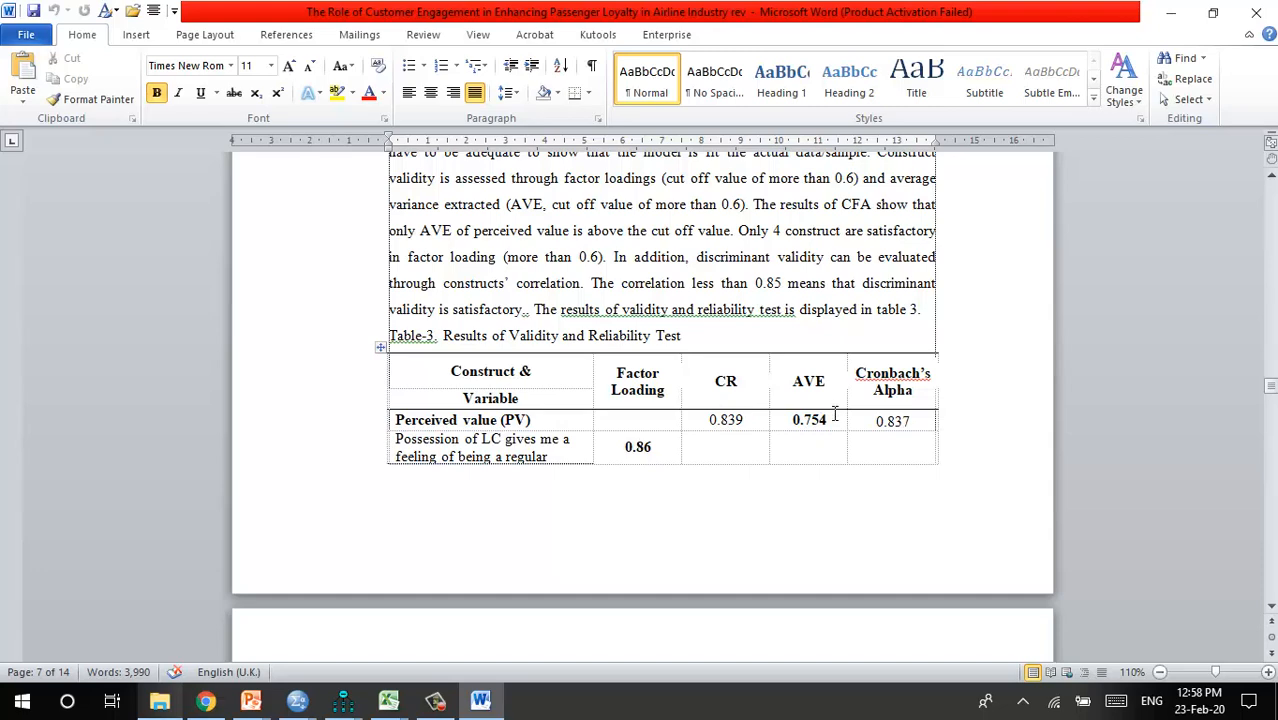
scroll(835, 418, "down", 10)
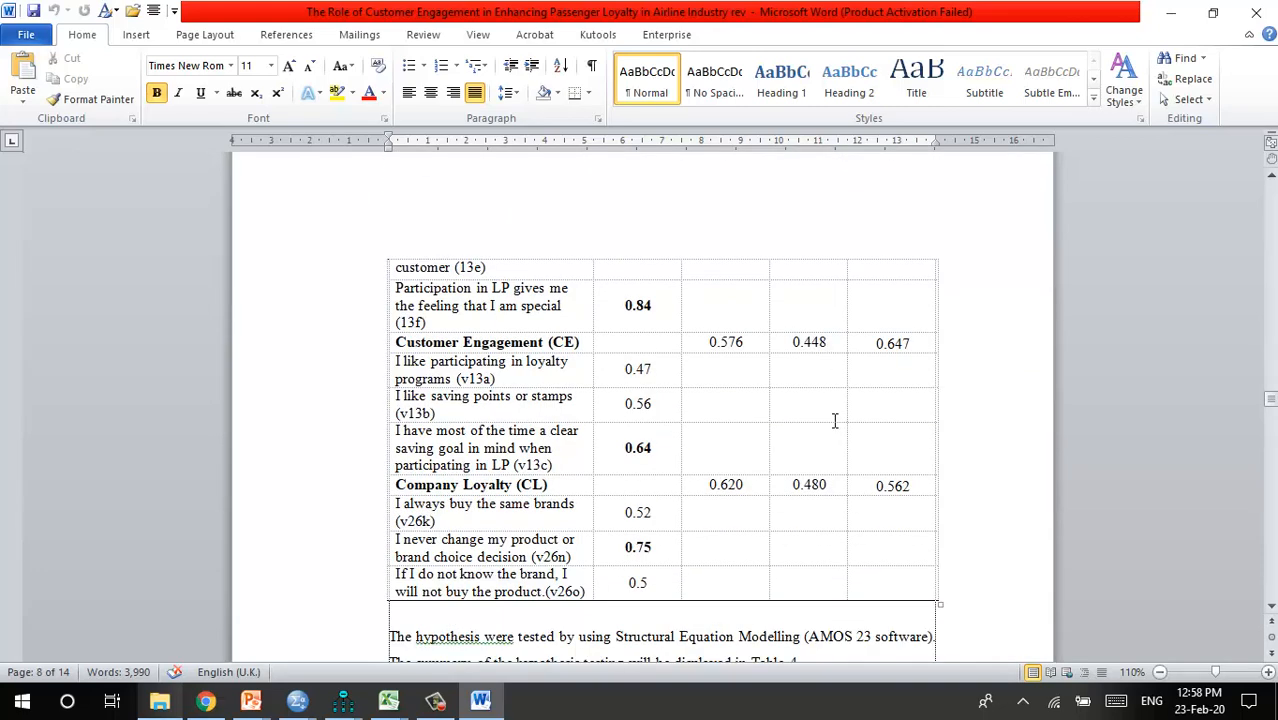
scroll(835, 420, "up", 8)
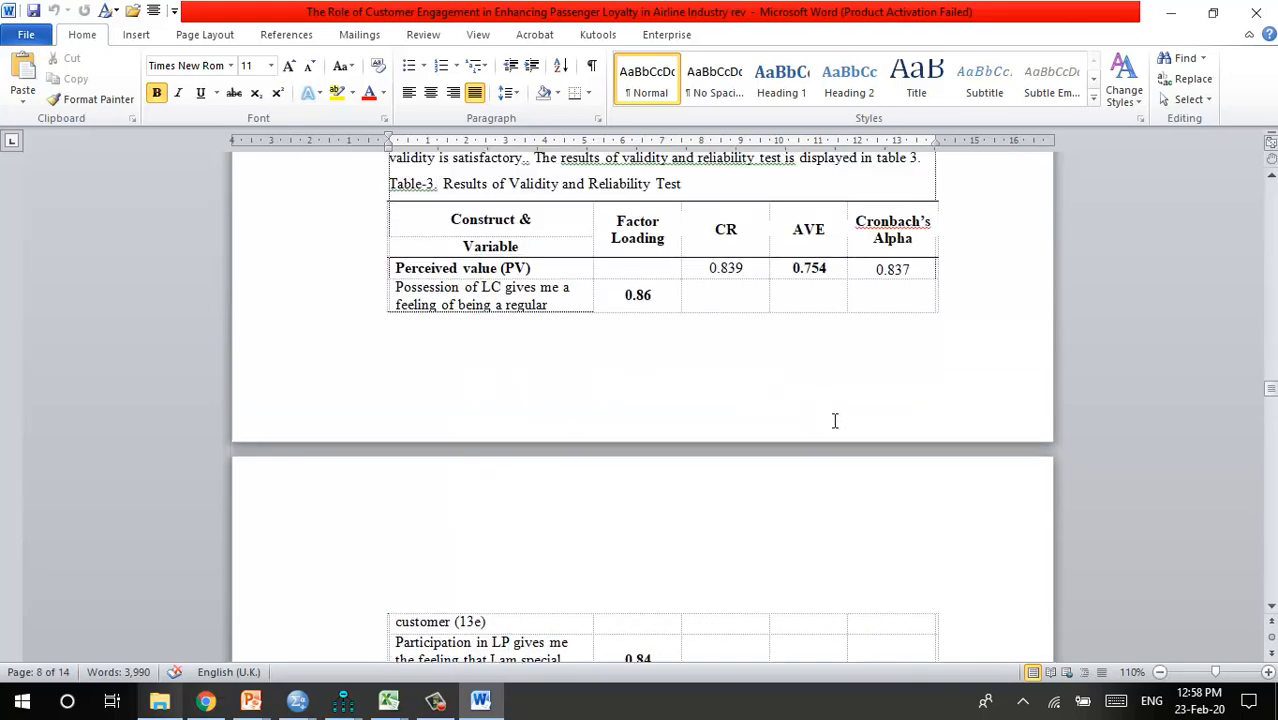
scroll(835, 422, "down", 20)
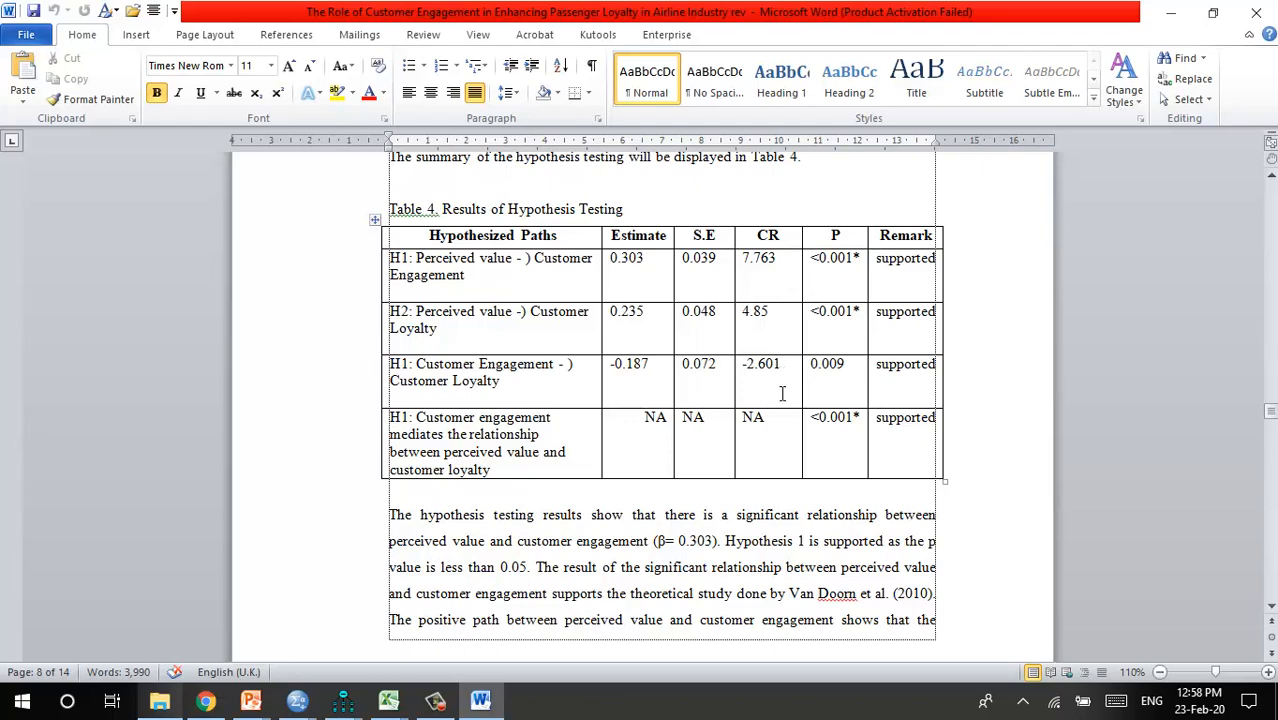
Examine the hypothesis discussion and the structural model diagram in Figure 1 of the paper
scroll(782, 393, "down", 20)
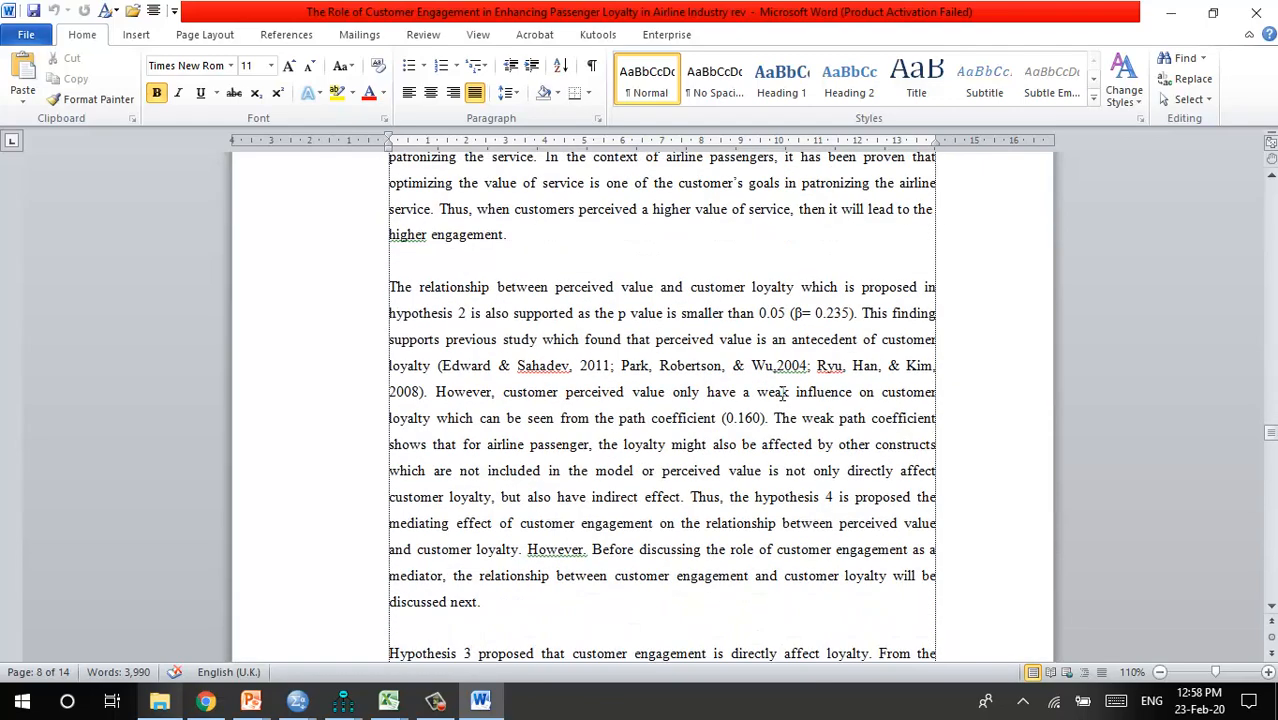
scroll(782, 393, "down", 15)
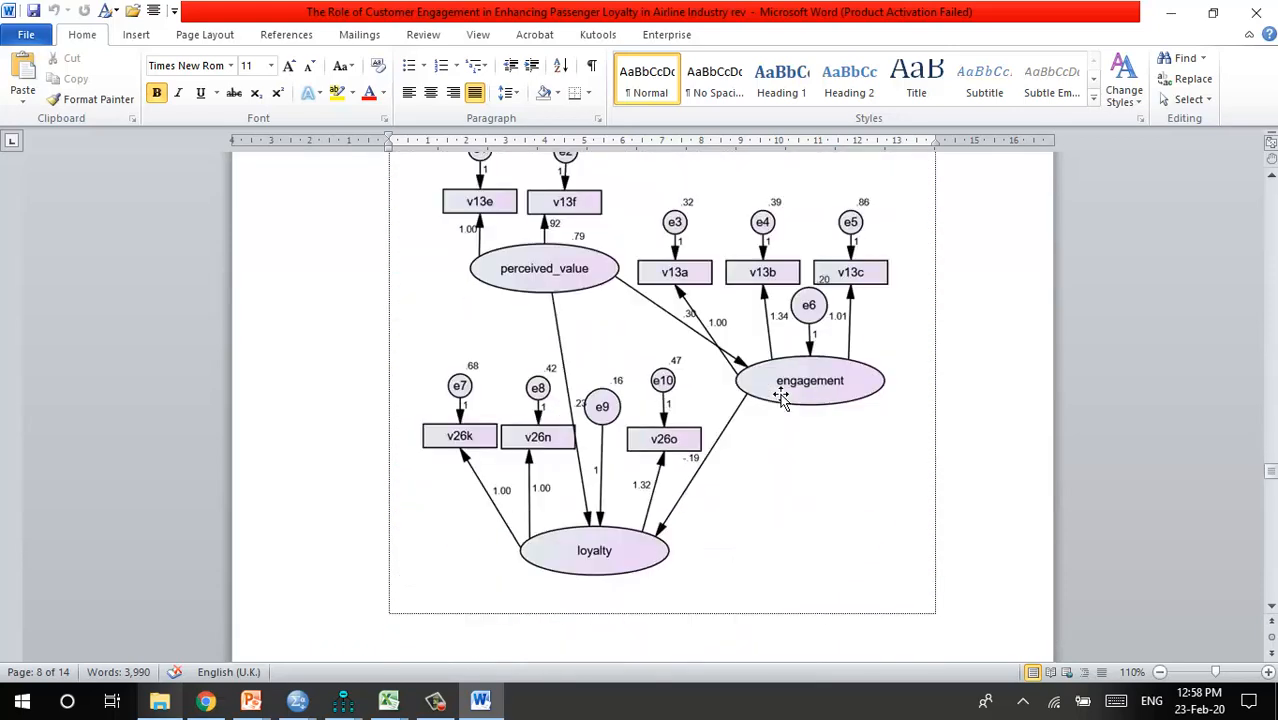
scroll(782, 396, "up", 1)
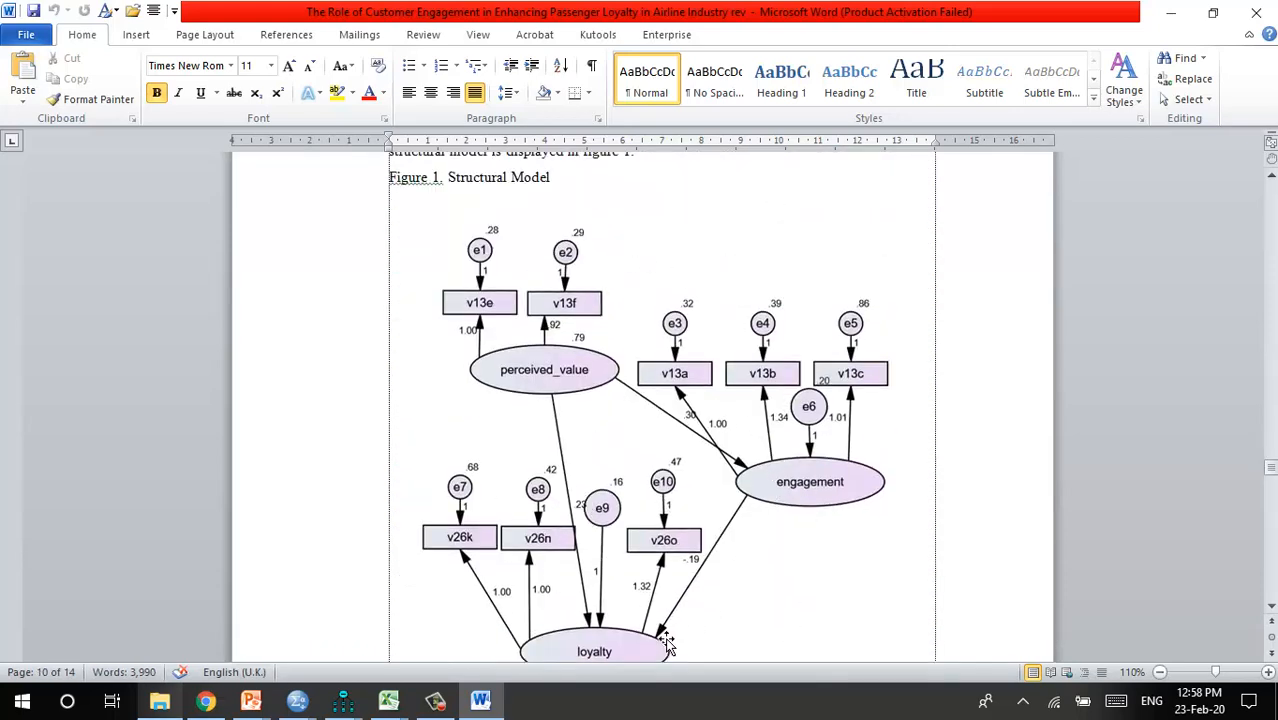
scroll(668, 644, "down", 1)
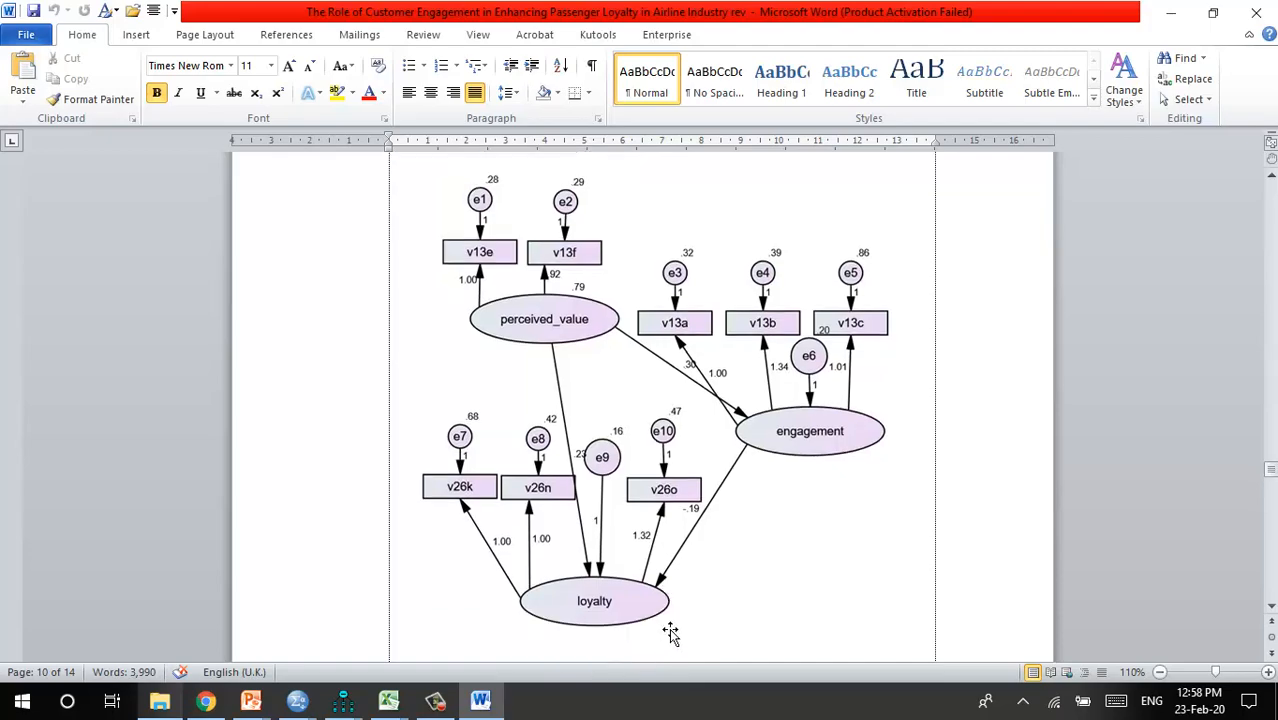
Check the paper's reference list, then close the Word document and the File Explorer window to return to the Excel workbook
scroll(671, 612, "down", 20)
scroll(672, 607, "down", 14)
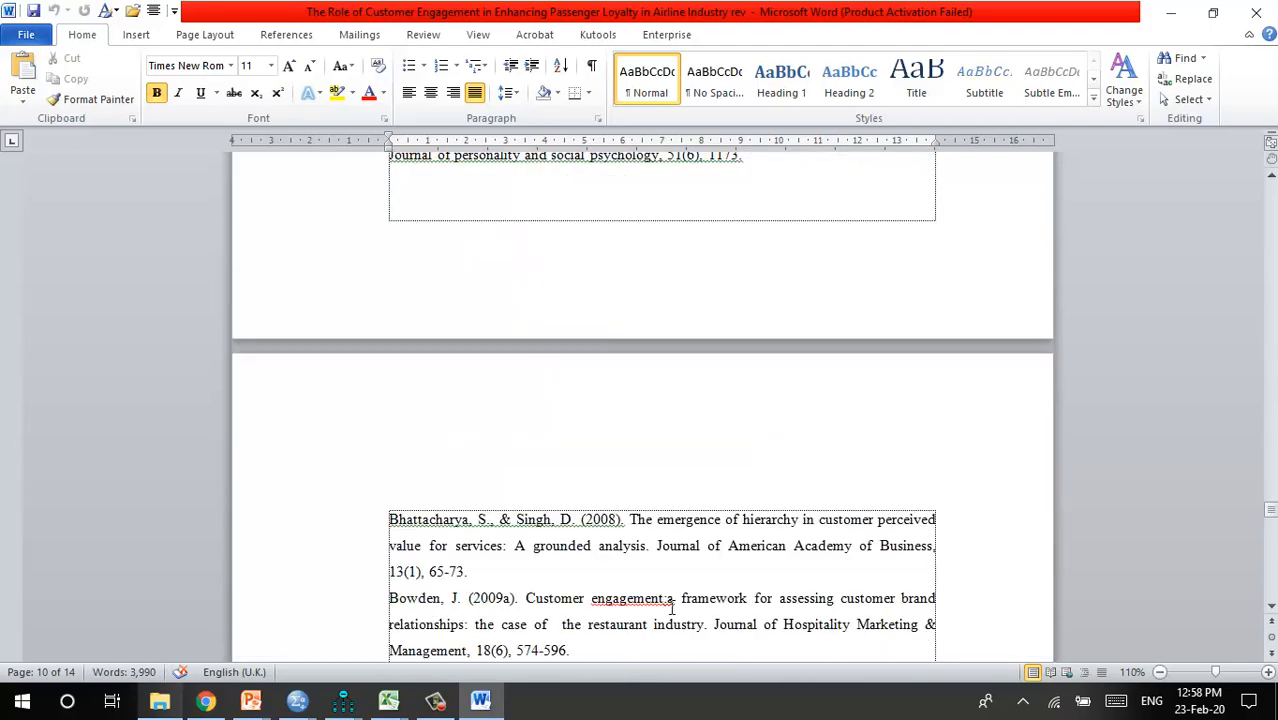
scroll(1219, 216, "up", 10)
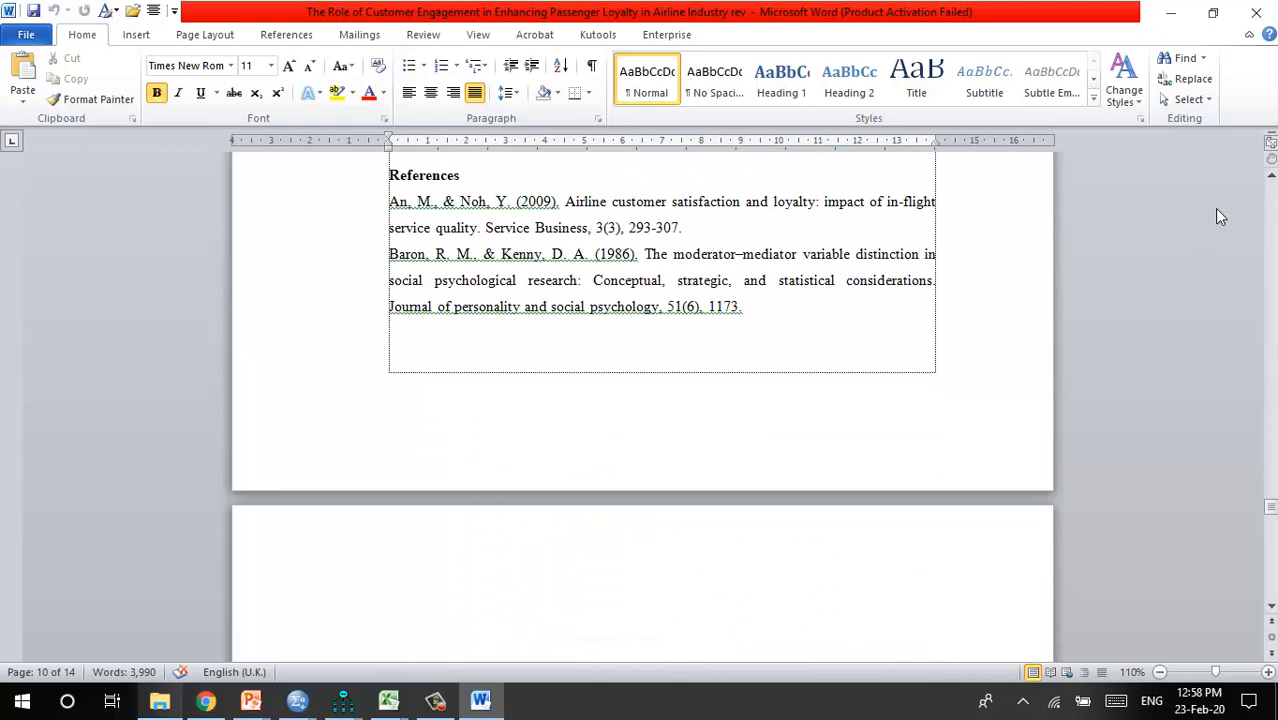
left_click(1256, 12)
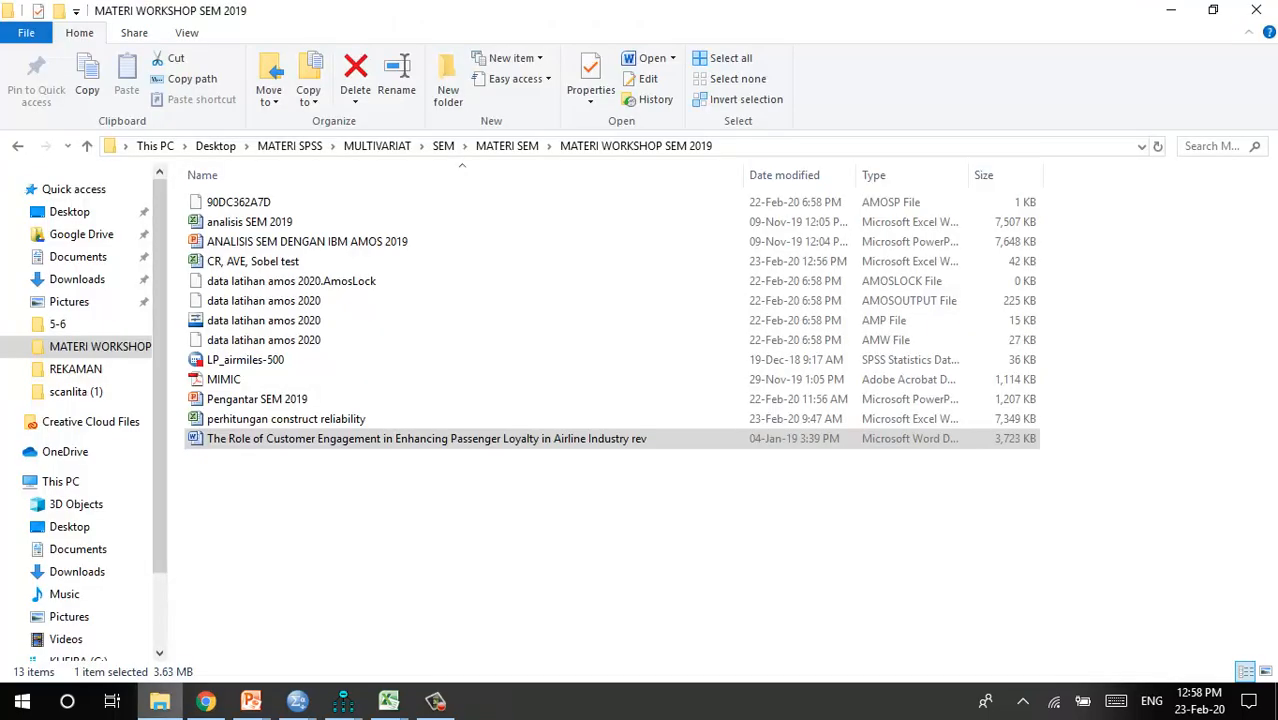
left_click(1256, 10)
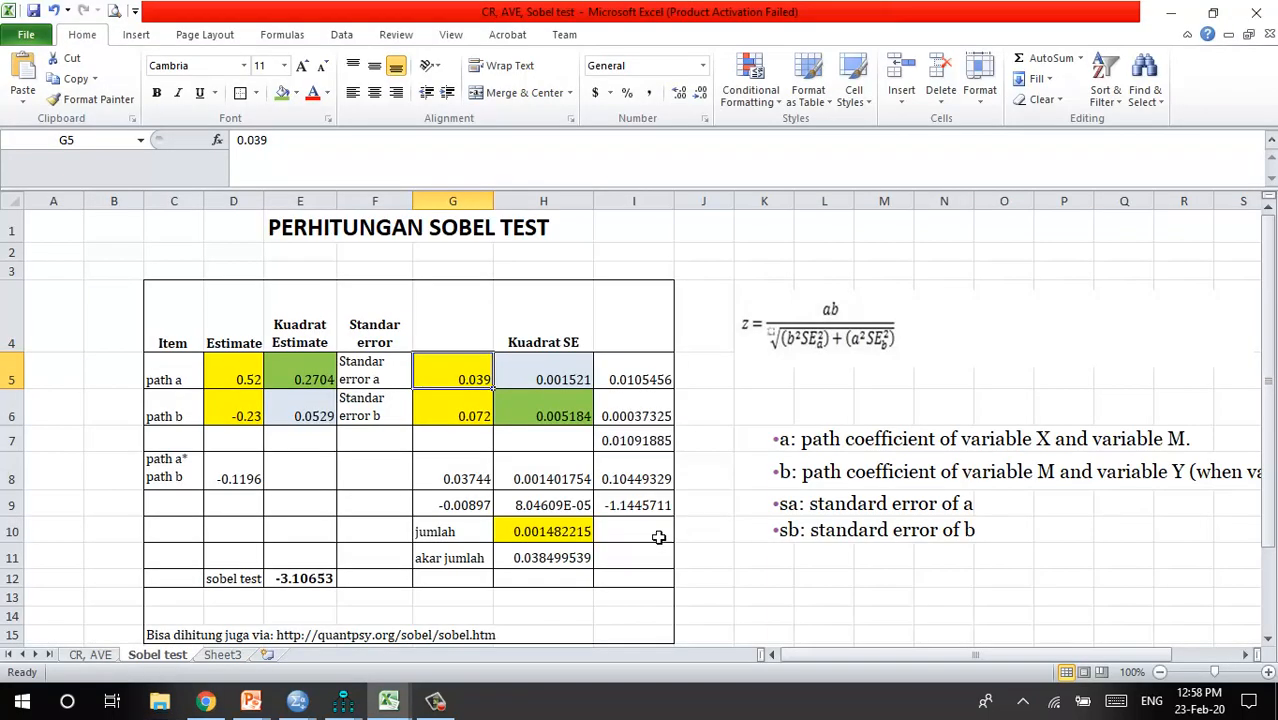
Save the workbook and review the Sobel test table and the Kesimpulan text below it
left_click(690, 569)
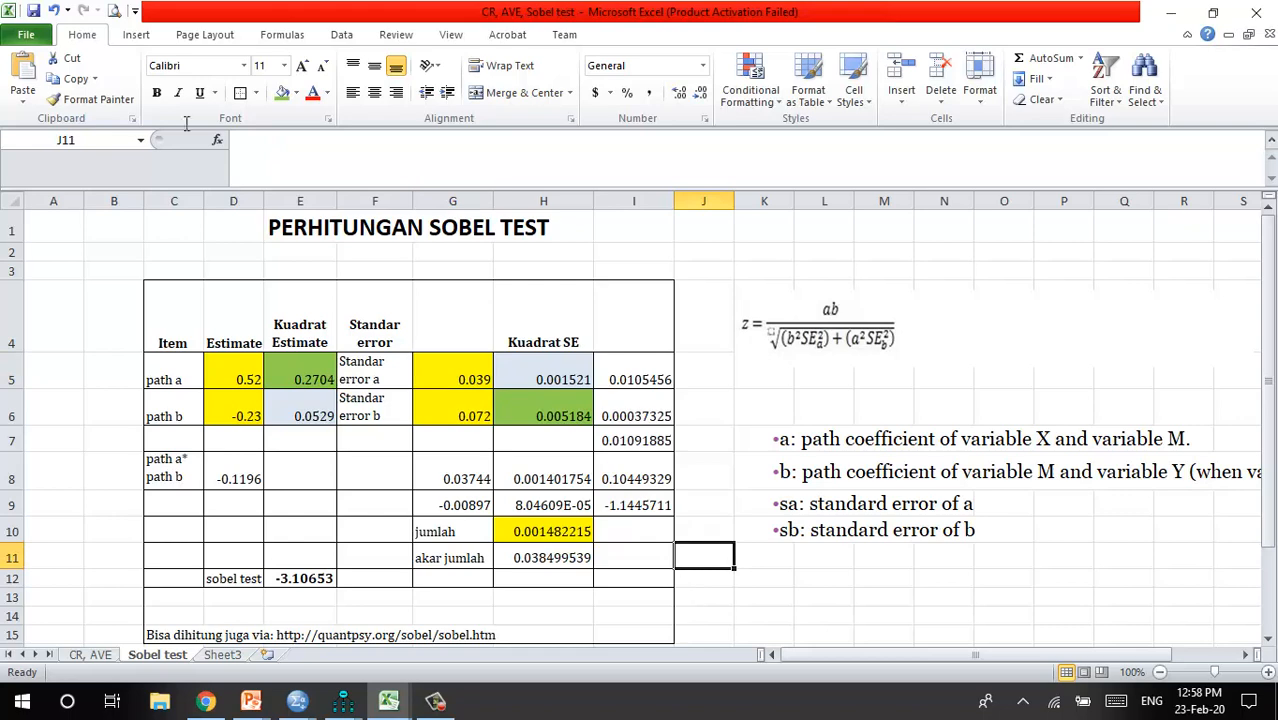
left_click(36, 14)
scroll(565, 430, "down", 3)
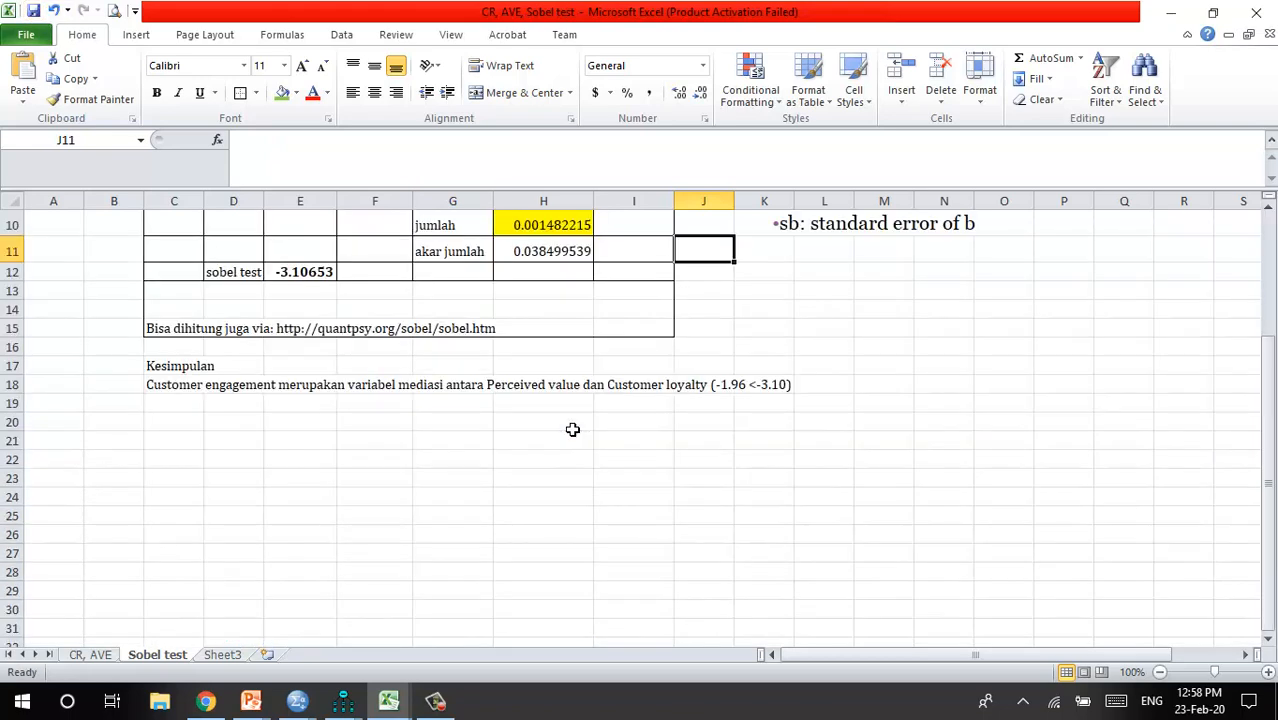
scroll(572, 429, "up", 1)
scroll(572, 429, "up", 2)
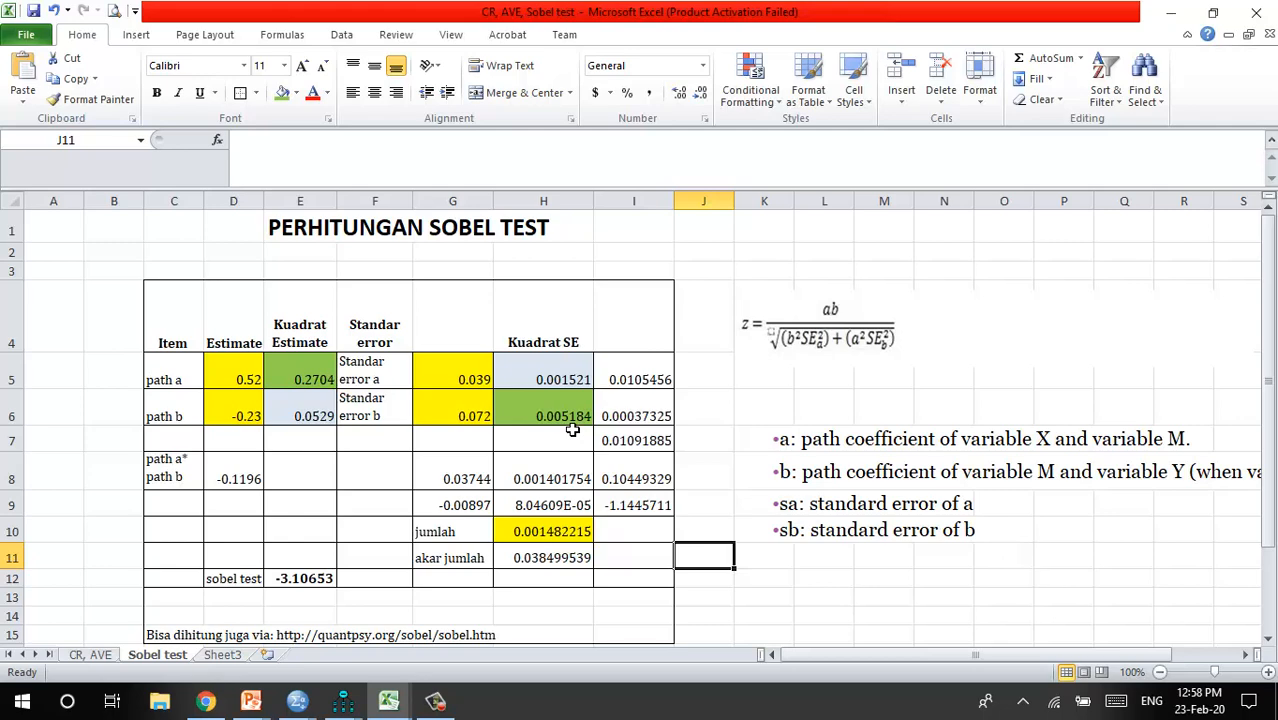
scroll(572, 429, "down", 3)
scroll(572, 429, "up", 3)
left_click(445, 708)
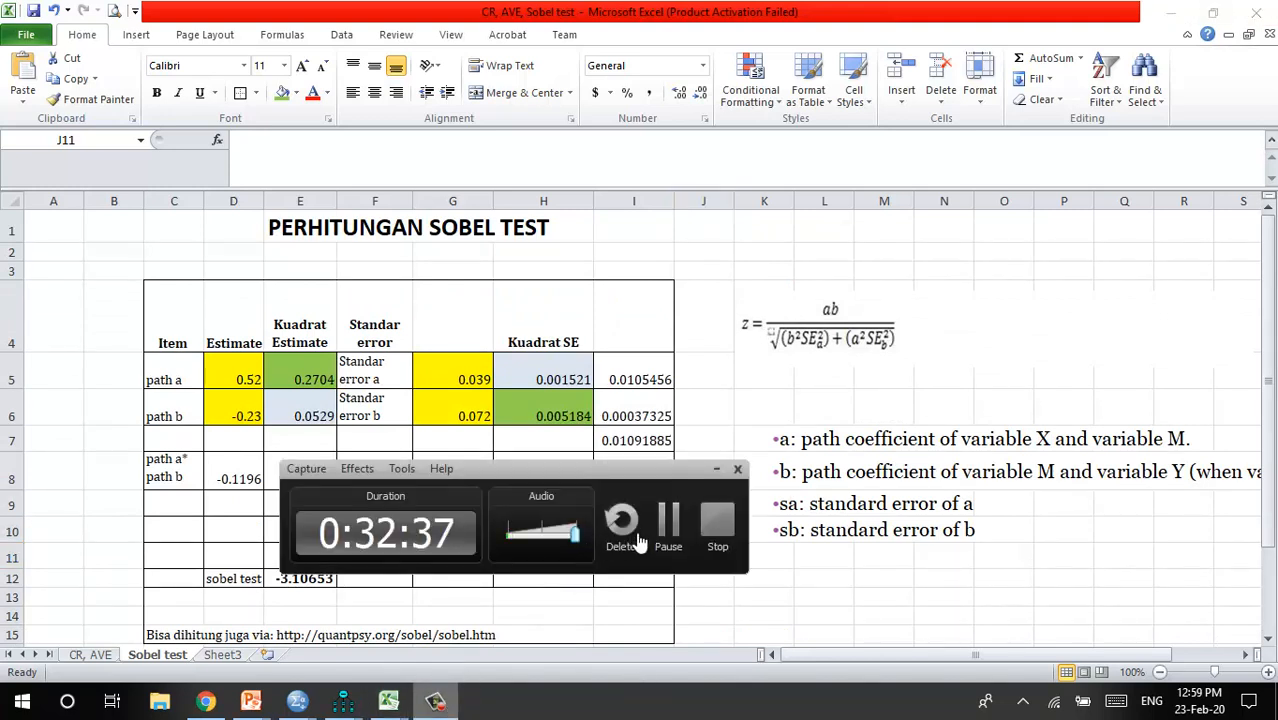
left_click(670, 528)
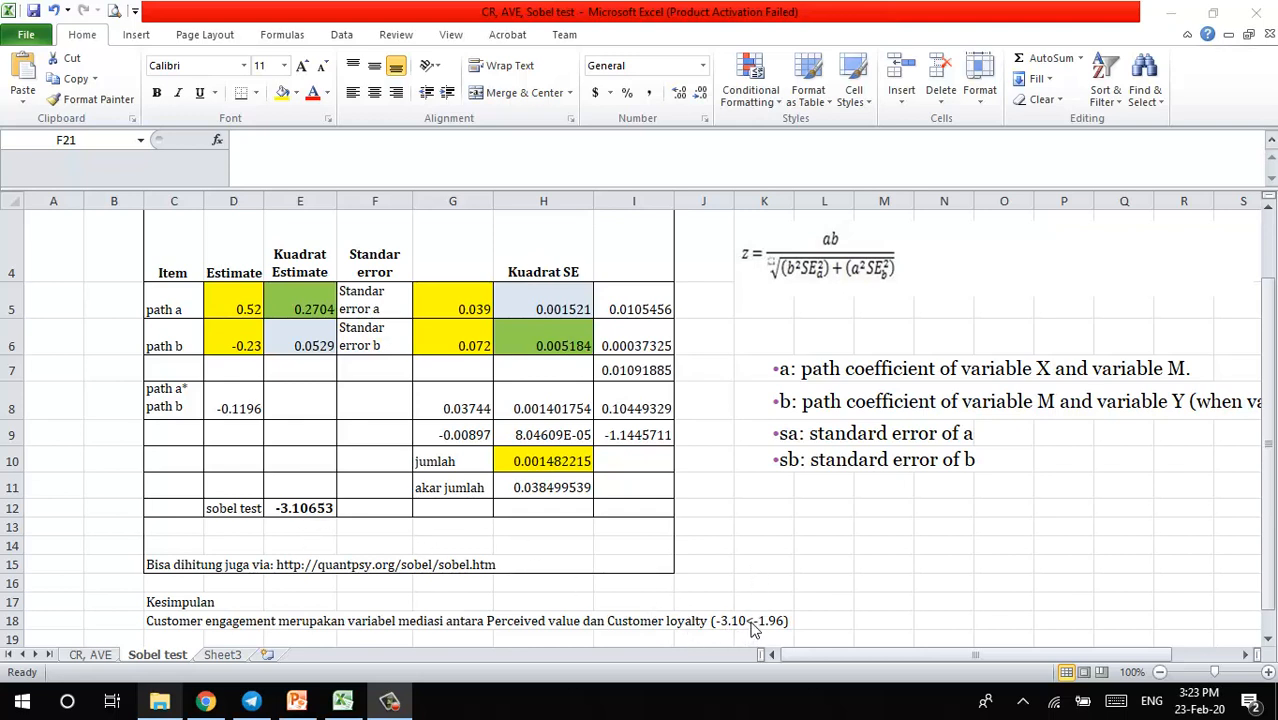
Inspect the formulas behind the akar jumlah value in H11 and the sobel test result in E12
left_click(565, 496)
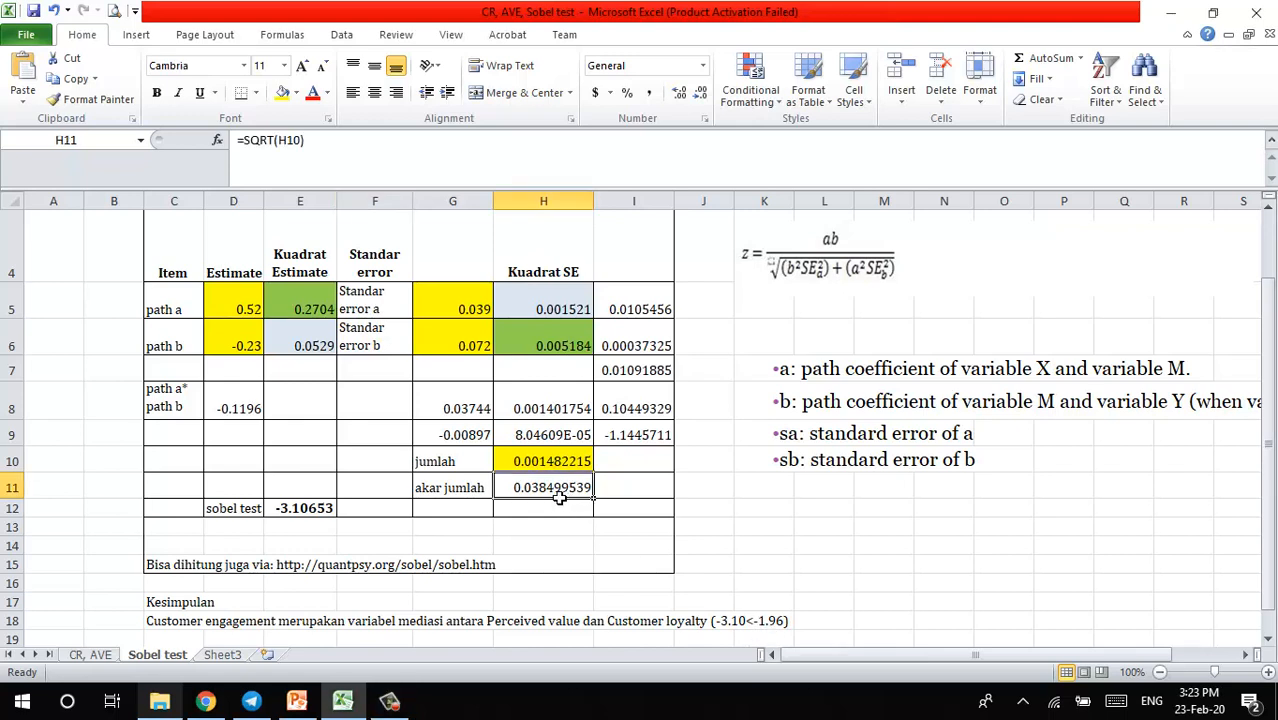
left_click(321, 513)
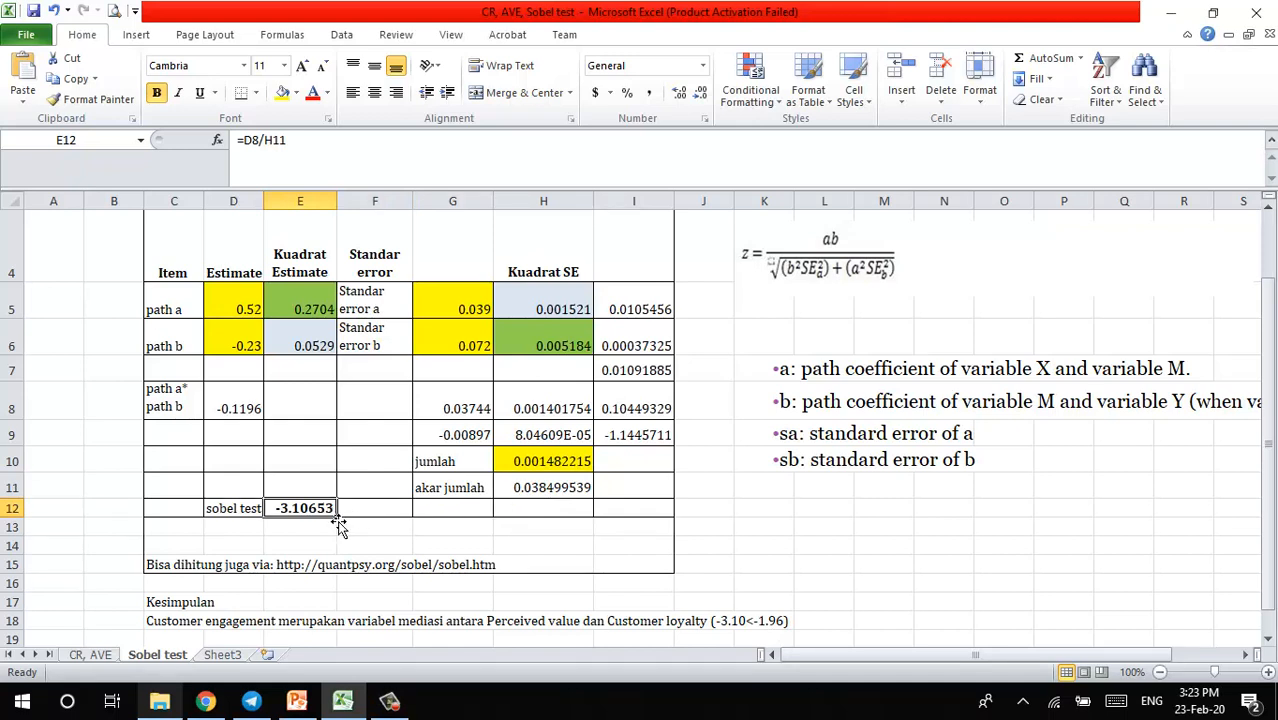
left_click(528, 492)
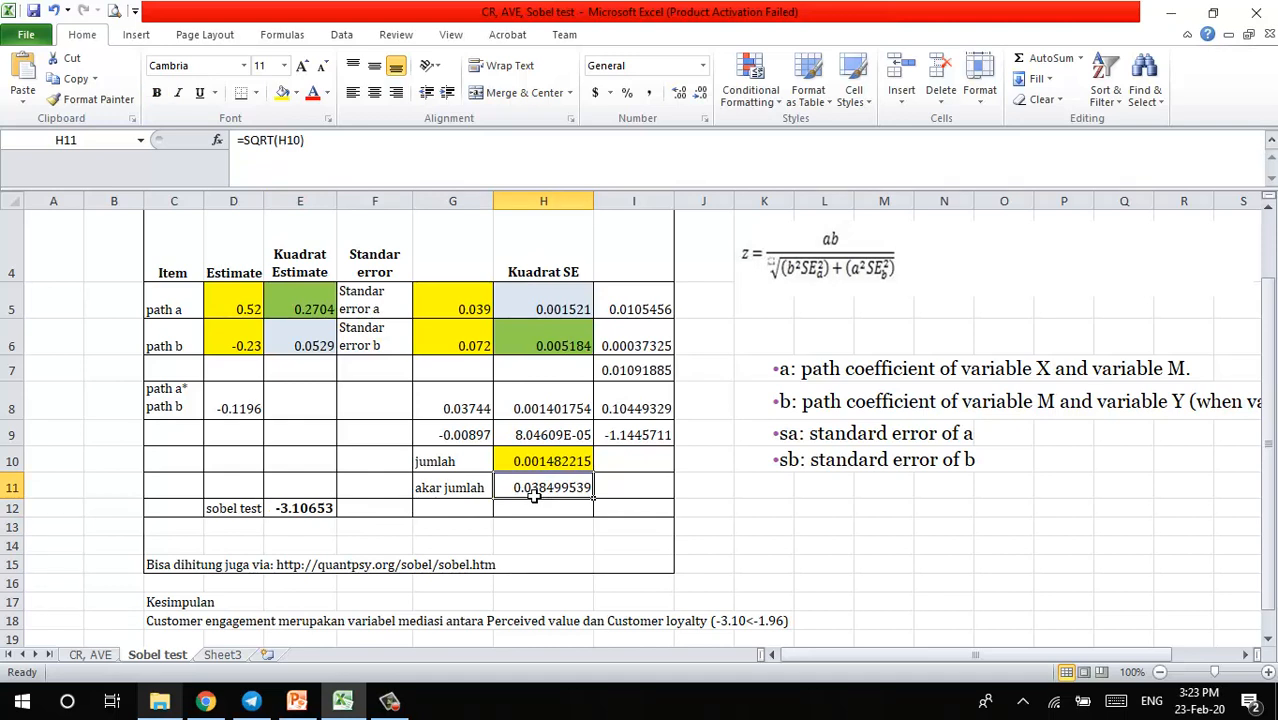
Fill the path a* path b product in D8 and the akar jumlah value in H11 with light red
left_click(255, 409)
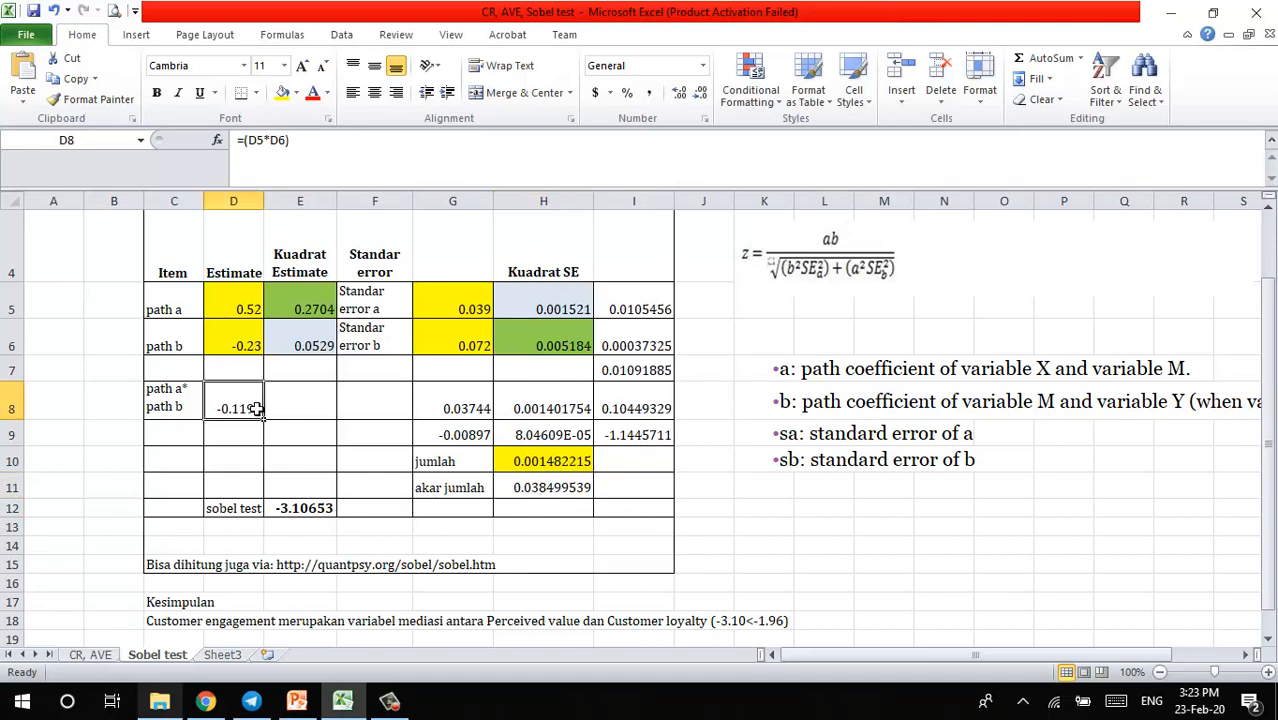
left_click(297, 99)
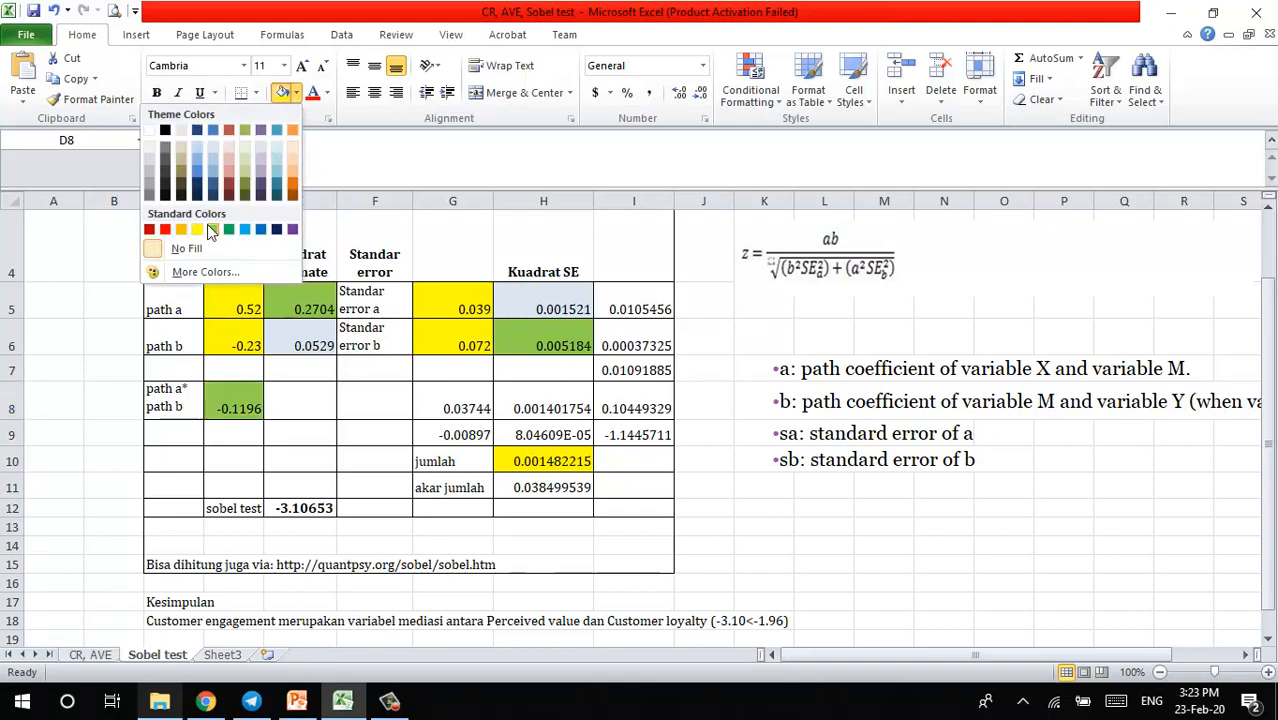
left_click(233, 167)
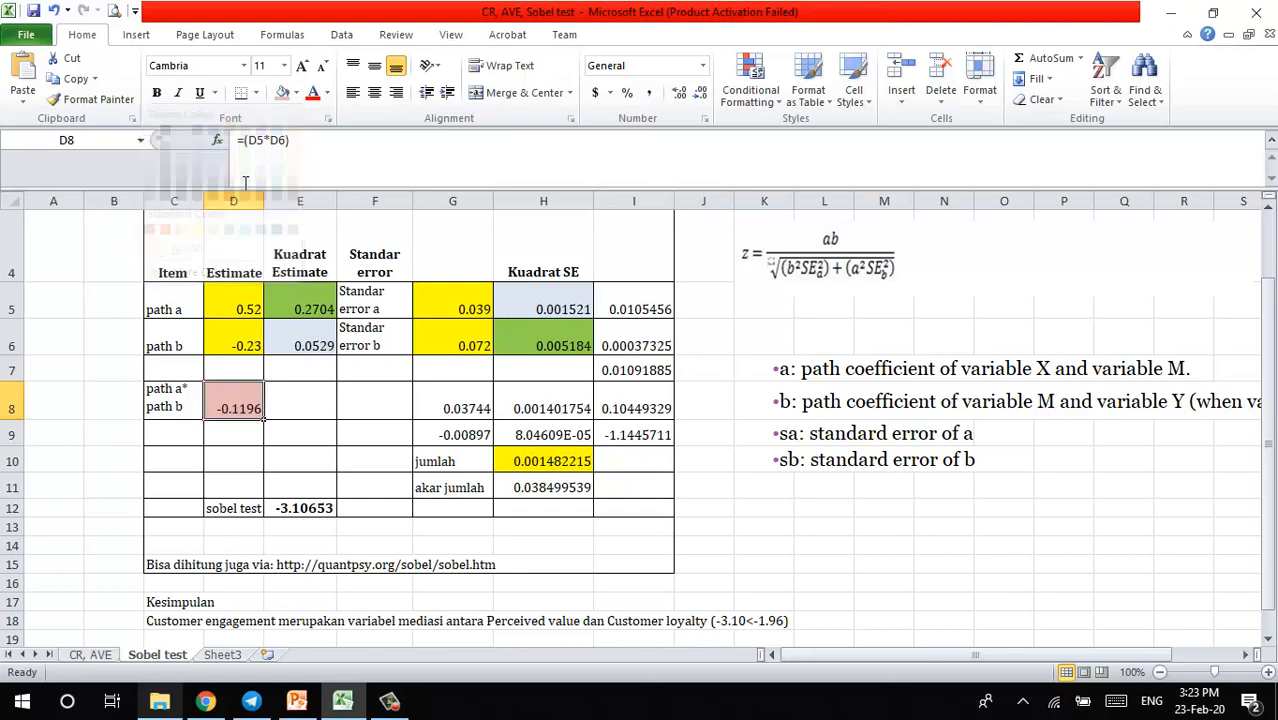
left_click(543, 488)
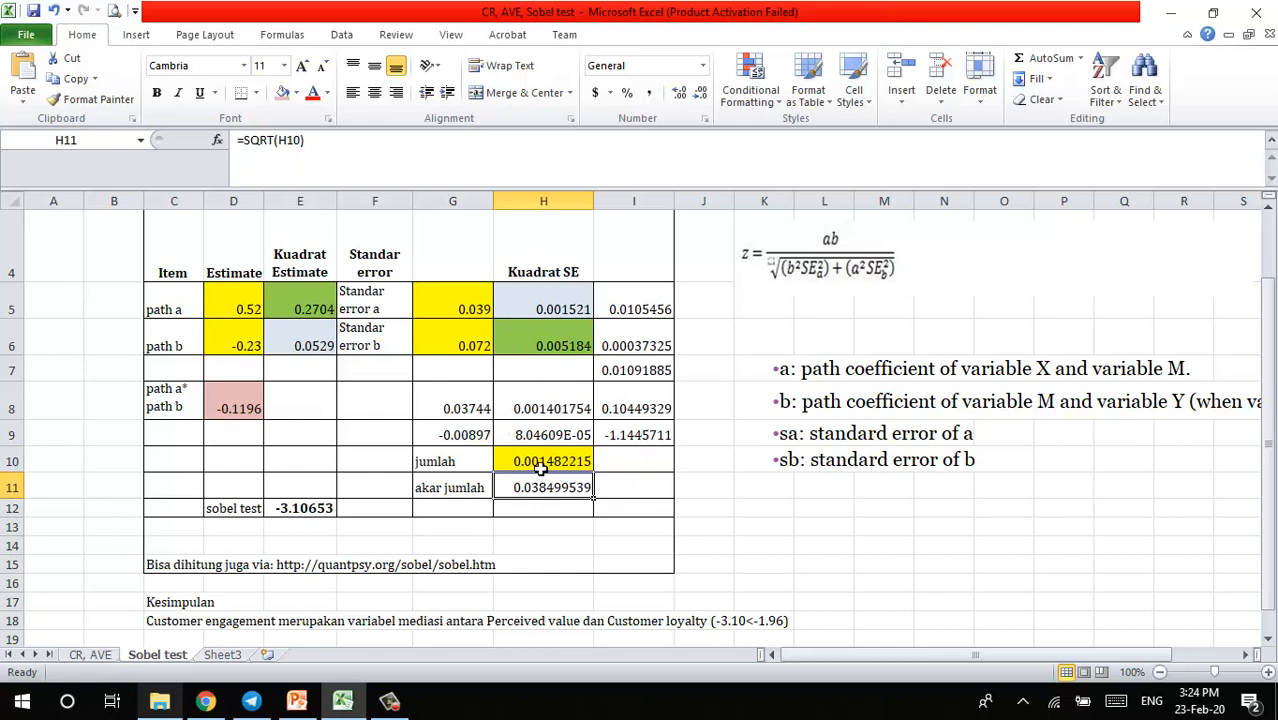
left_click(288, 97)
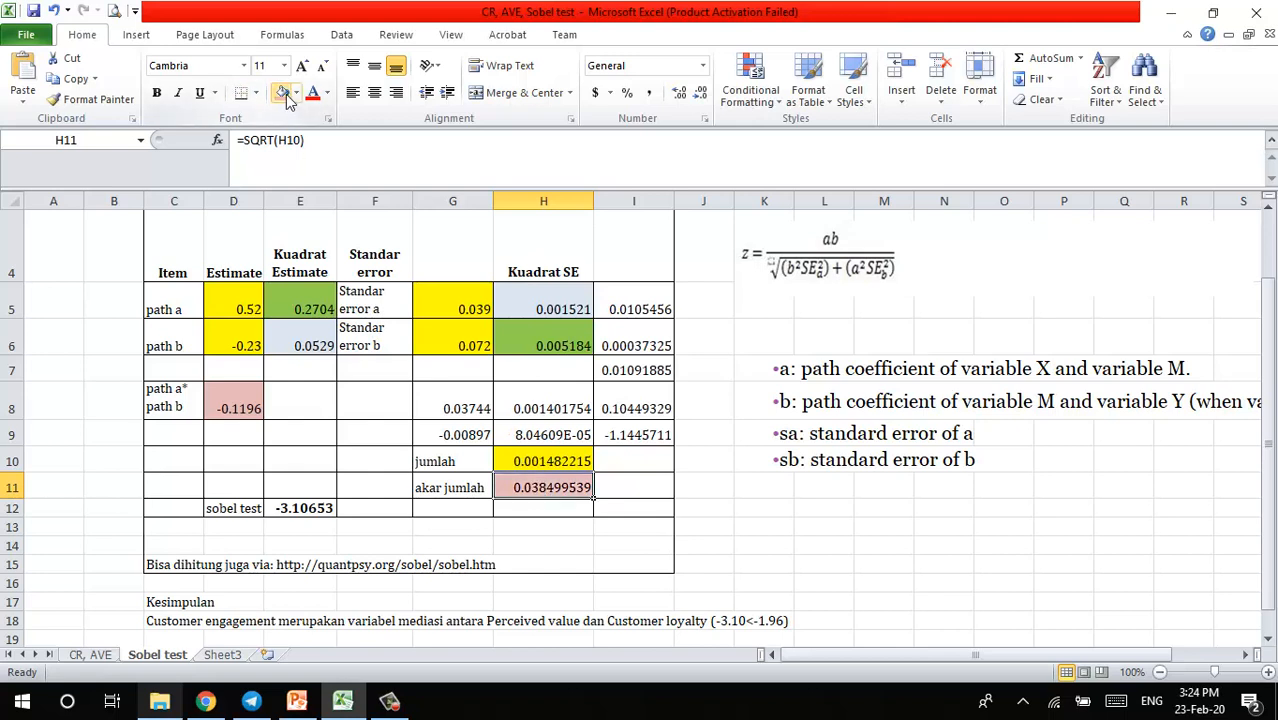
Change the fill of the jumlah value in H10 to white
left_click(522, 468)
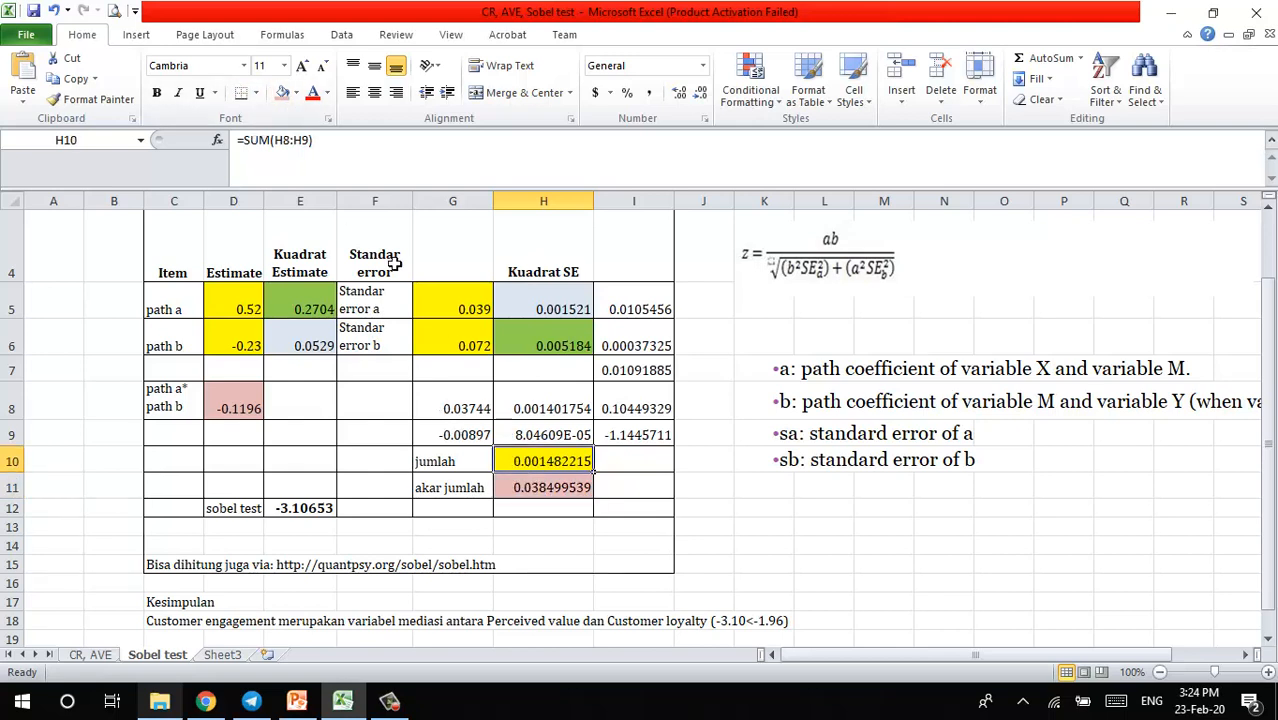
left_click(296, 92)
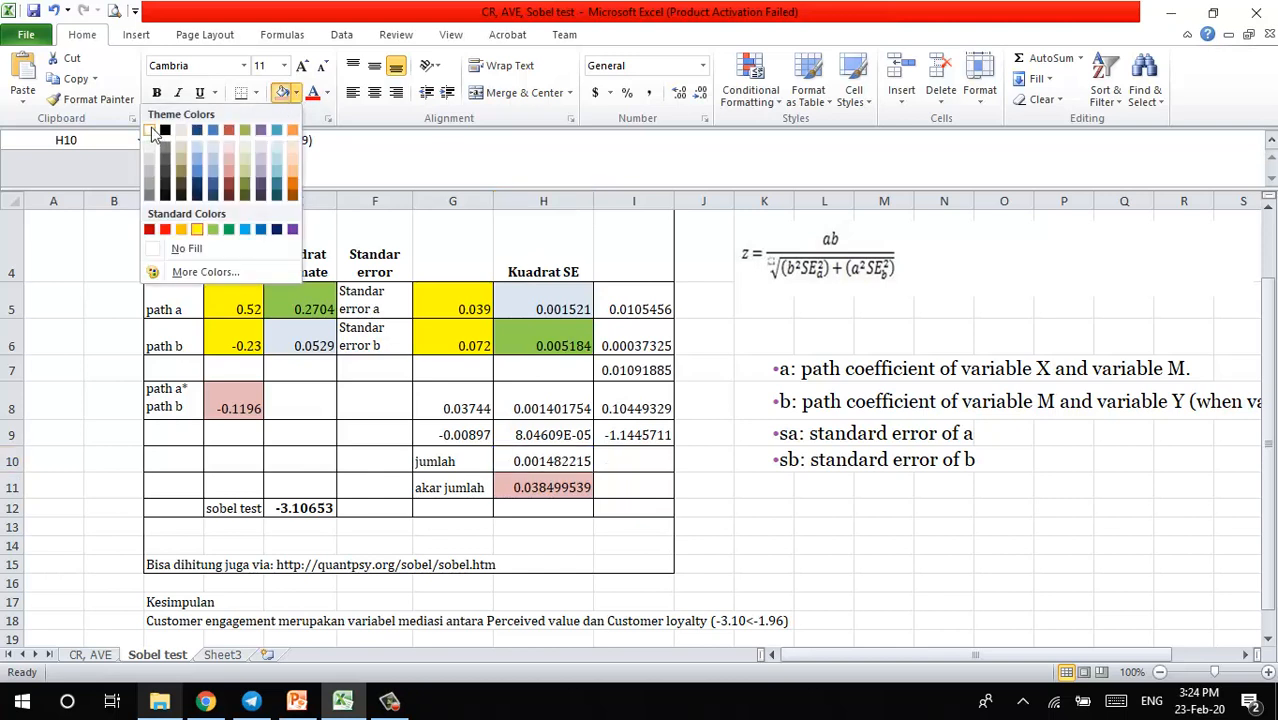
key("Escape")
left_click(500, 545)
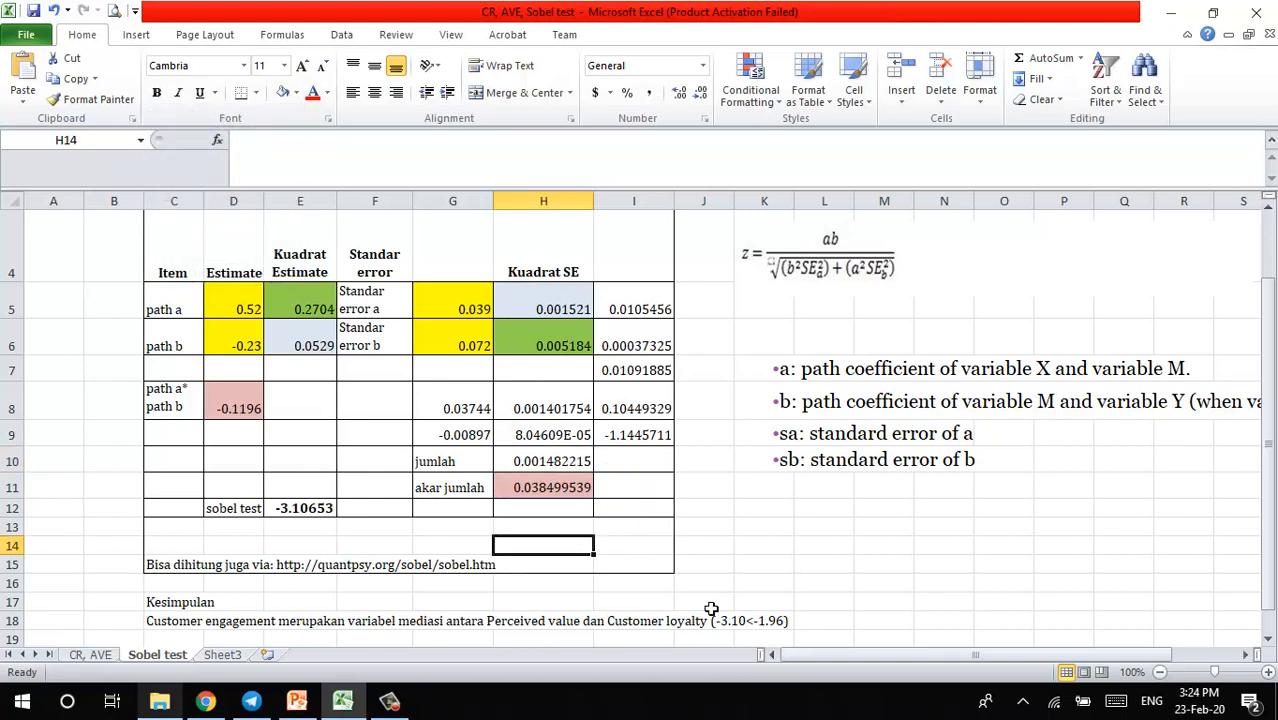
Enter "kriteria penentuan mediasi: jika nilai hitung sobel test > 1.96 (terbukti merupakan variabel mediasi)" in F20, below the conclusion
scroll(698, 570, "down", 1)
scroll(700, 569, "up", 1)
scroll(350, 532, "down", 1)
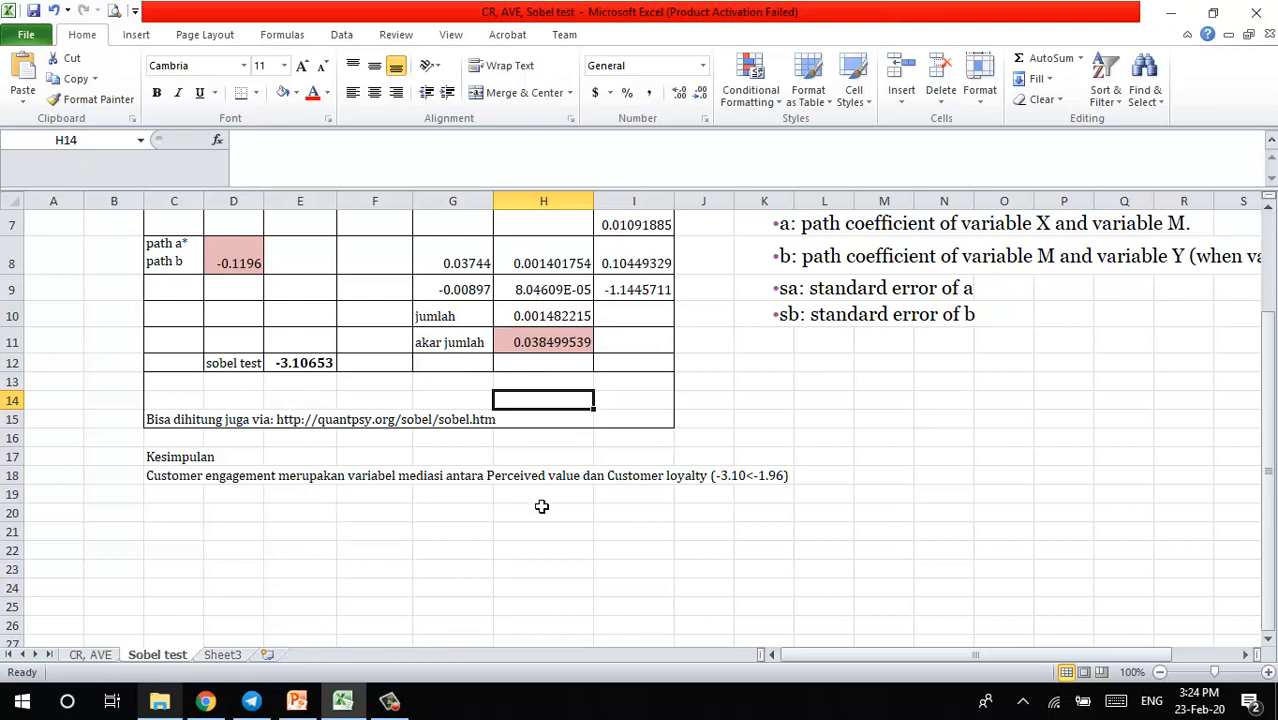
left_click(378, 514)
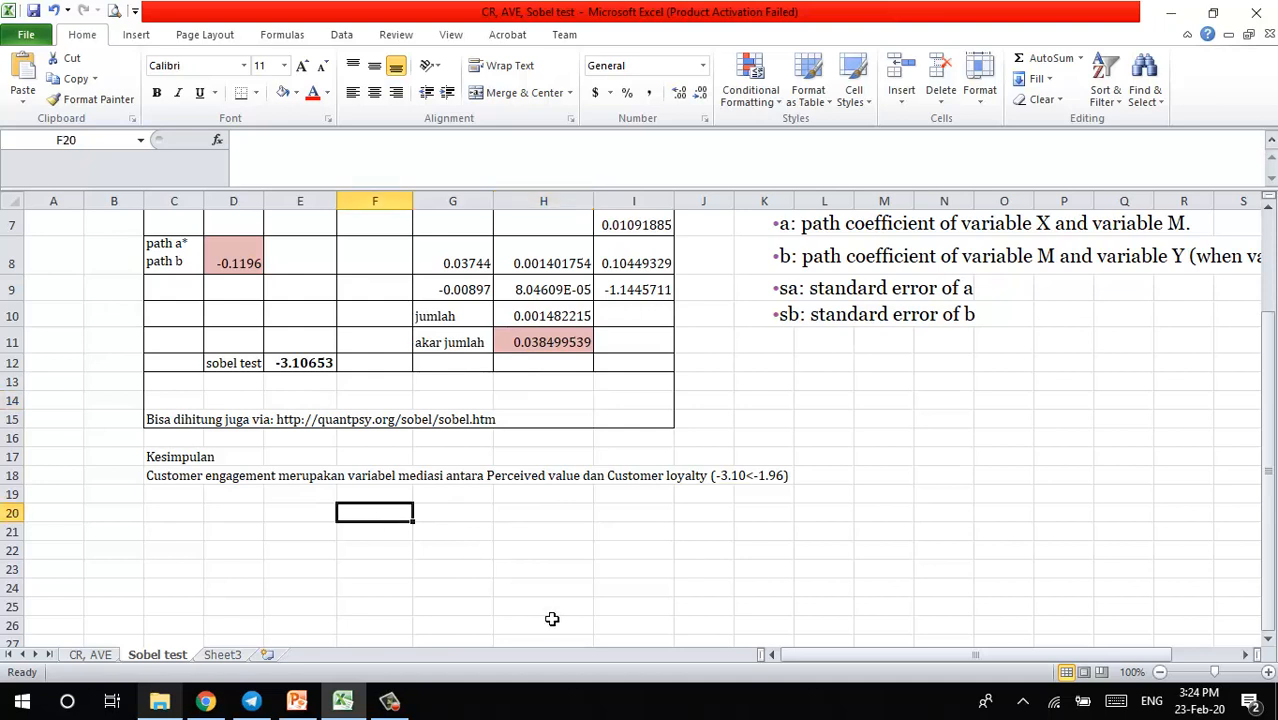
type("kr")
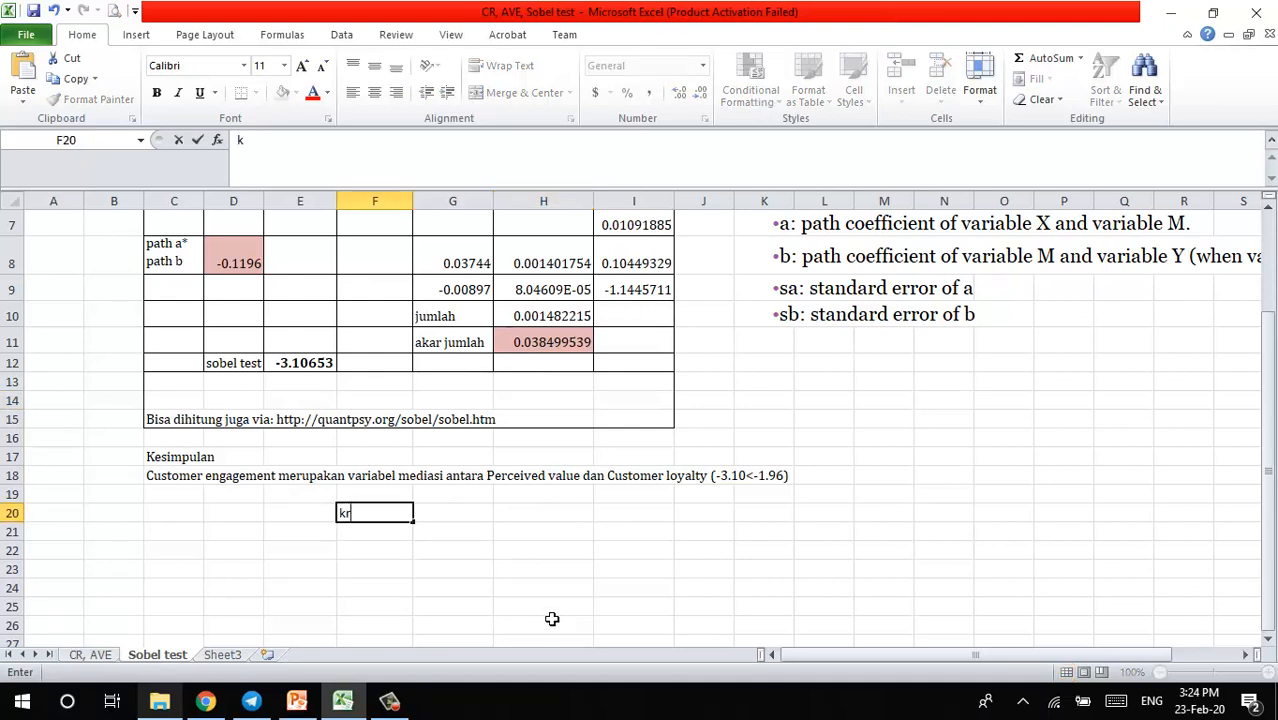
type("iteria pe")
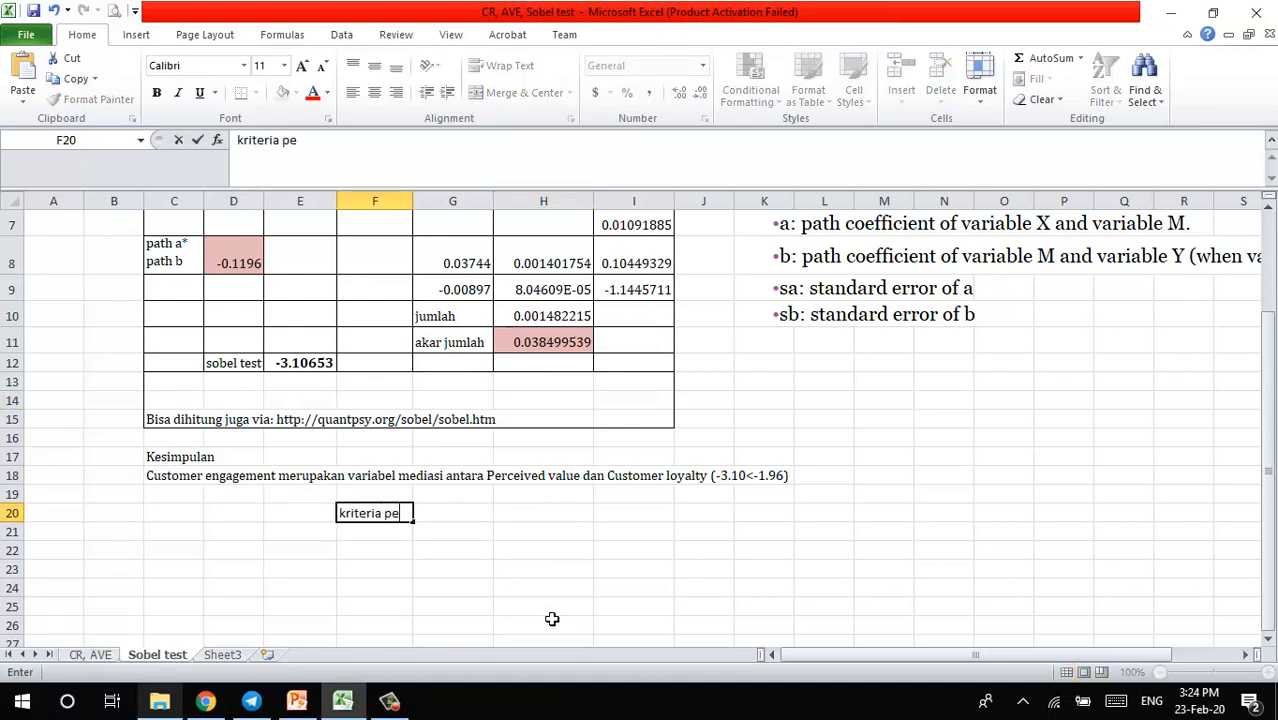
type("nentuan")
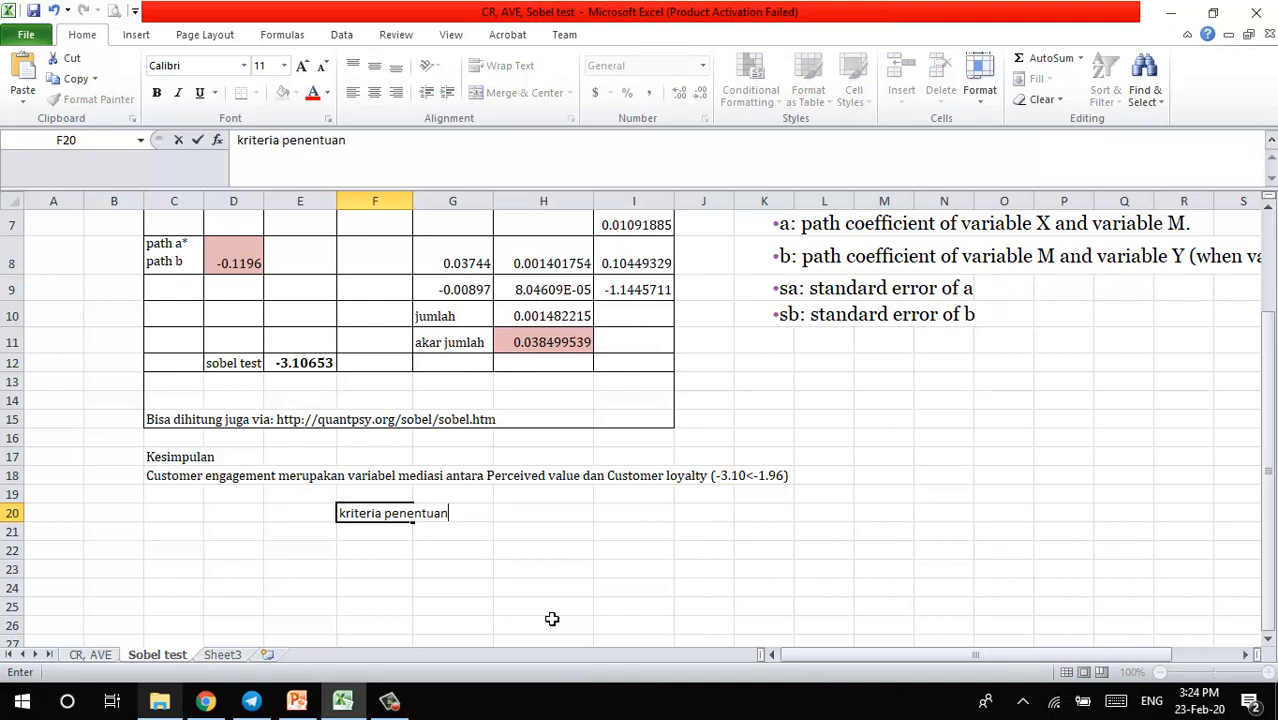
type(" mediasi: j")
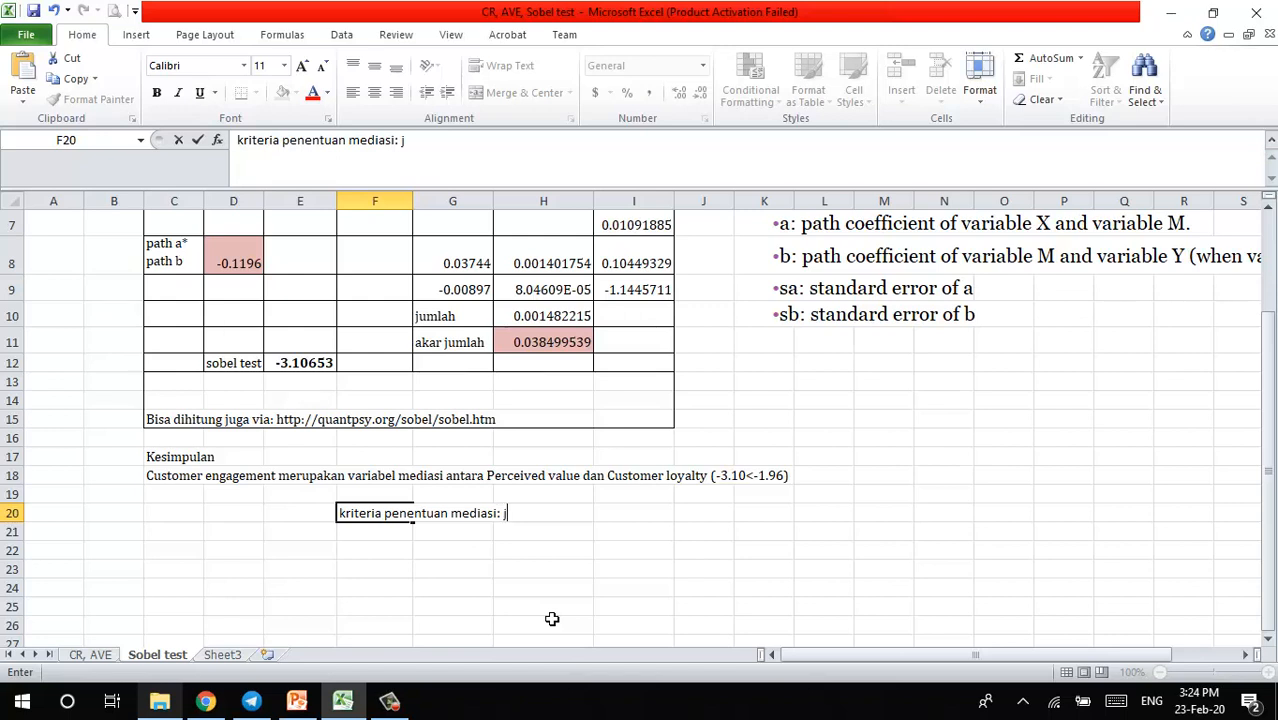
key("BackSpace")
type("jika nilai hitung")
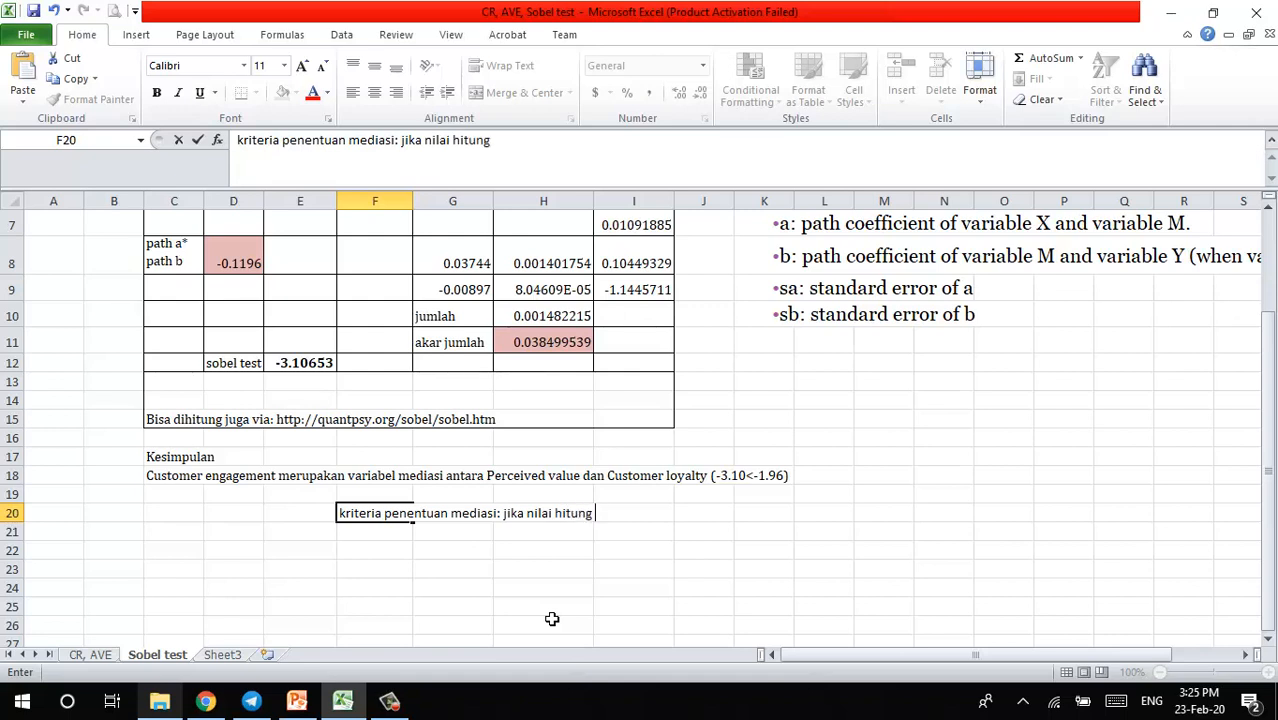
type(" sobel test >")
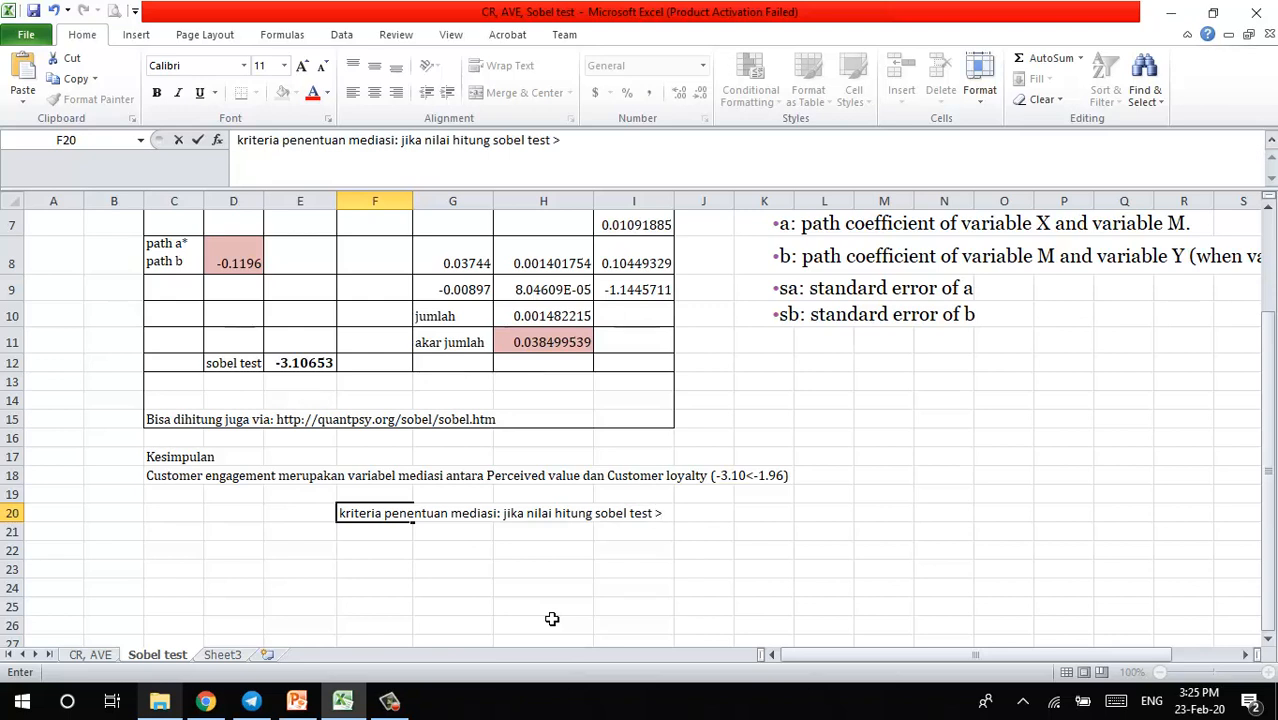
type("1.9")
type("6 (terbukt")
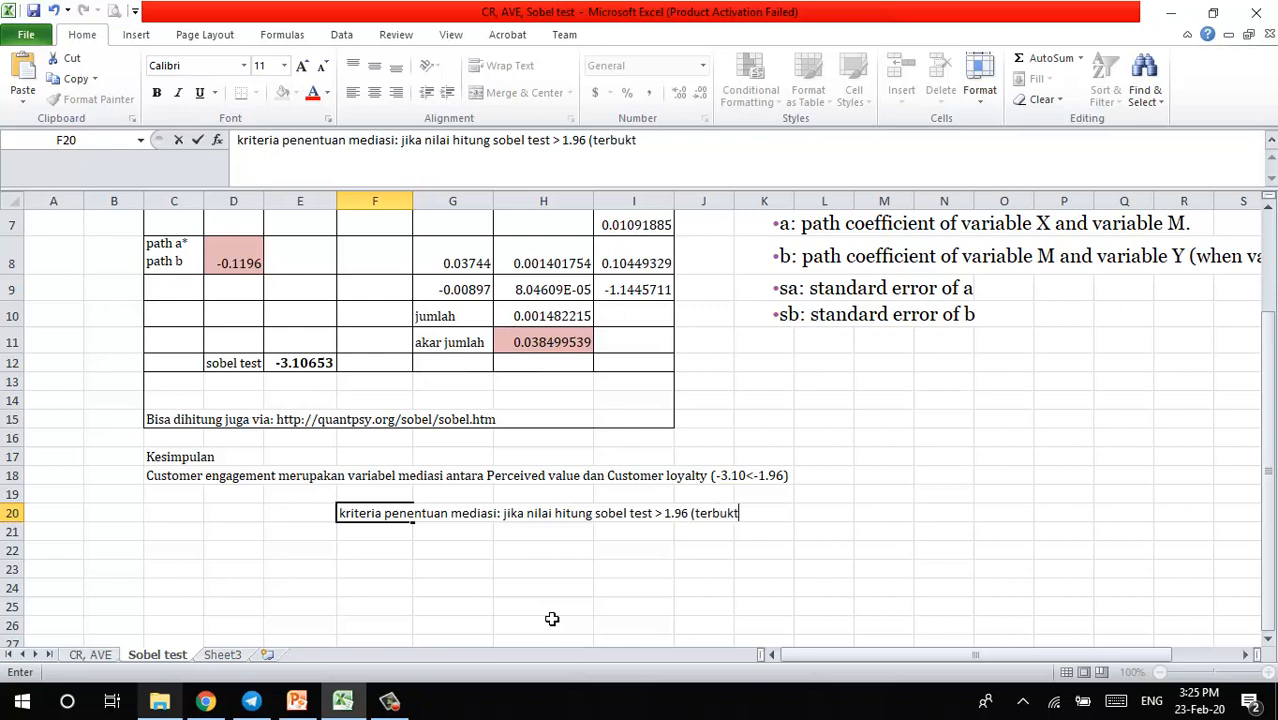
type("i merupakan")
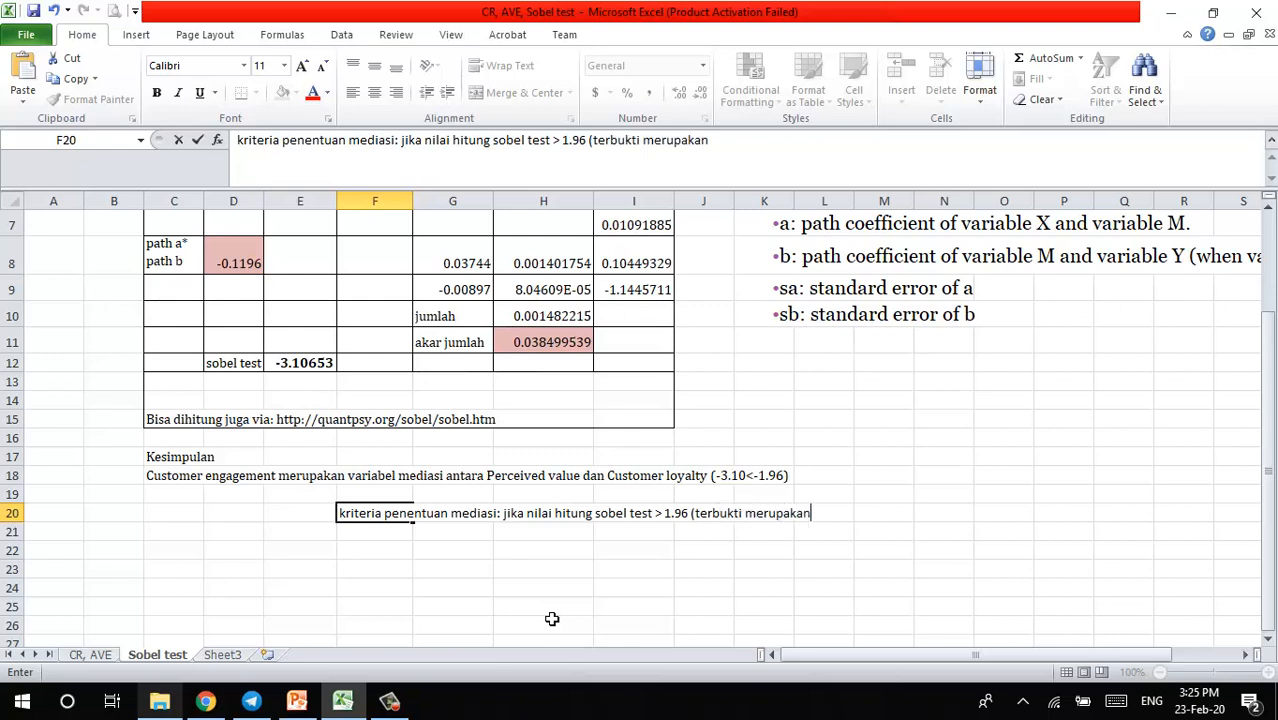
type(" variabel mediasi")
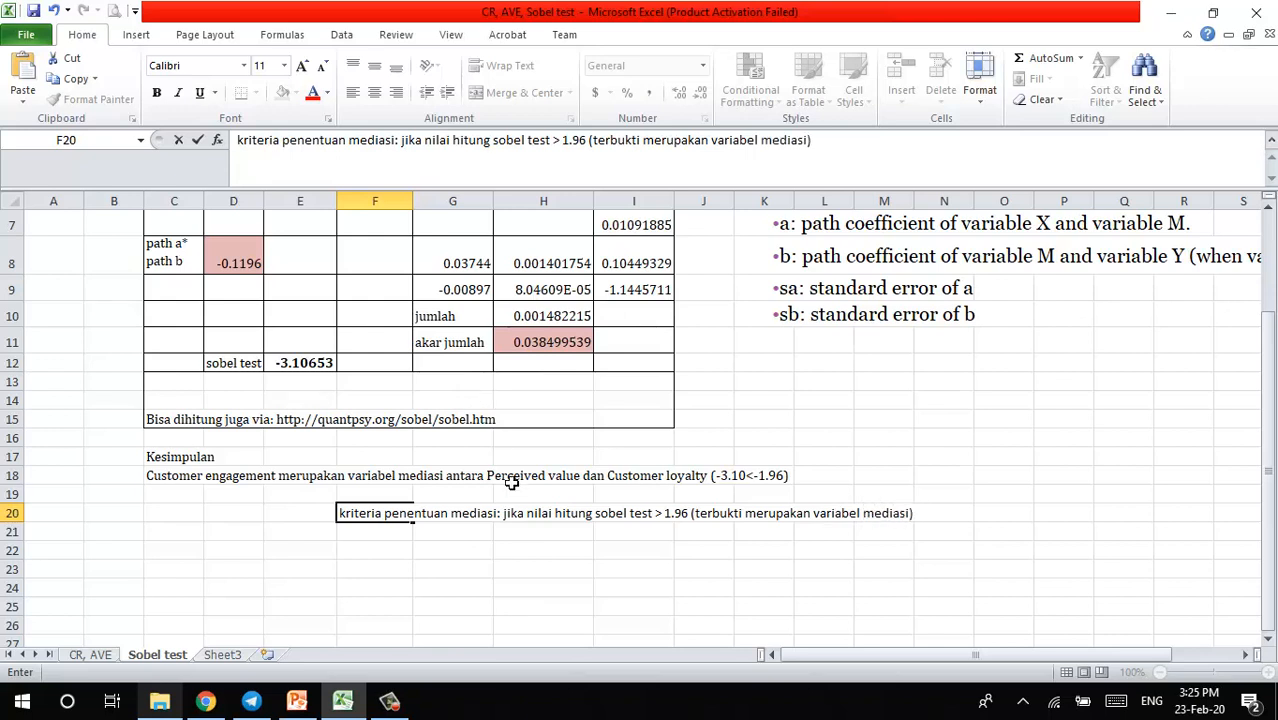
Enter the negative criterion "jika nilai hitung sobel test <-1.96 (terbukti merupakan variabel mediasi)" in H21
left_click(534, 540)
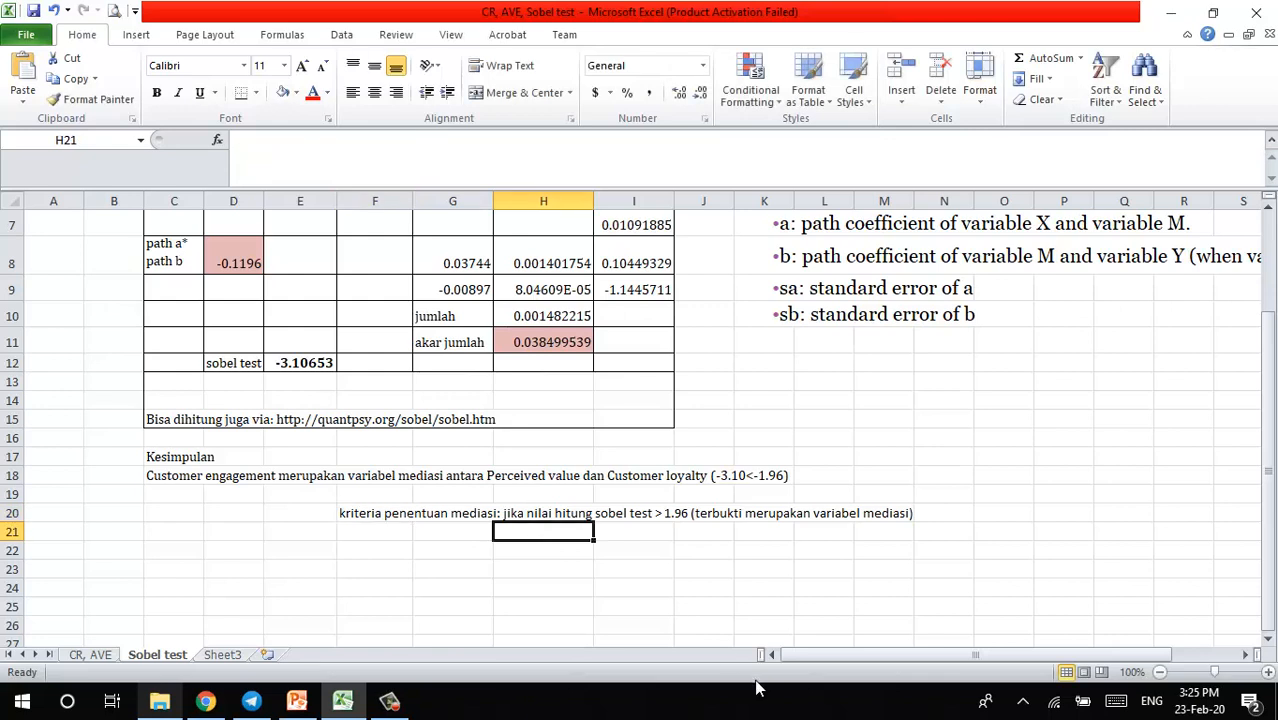
type("jik")
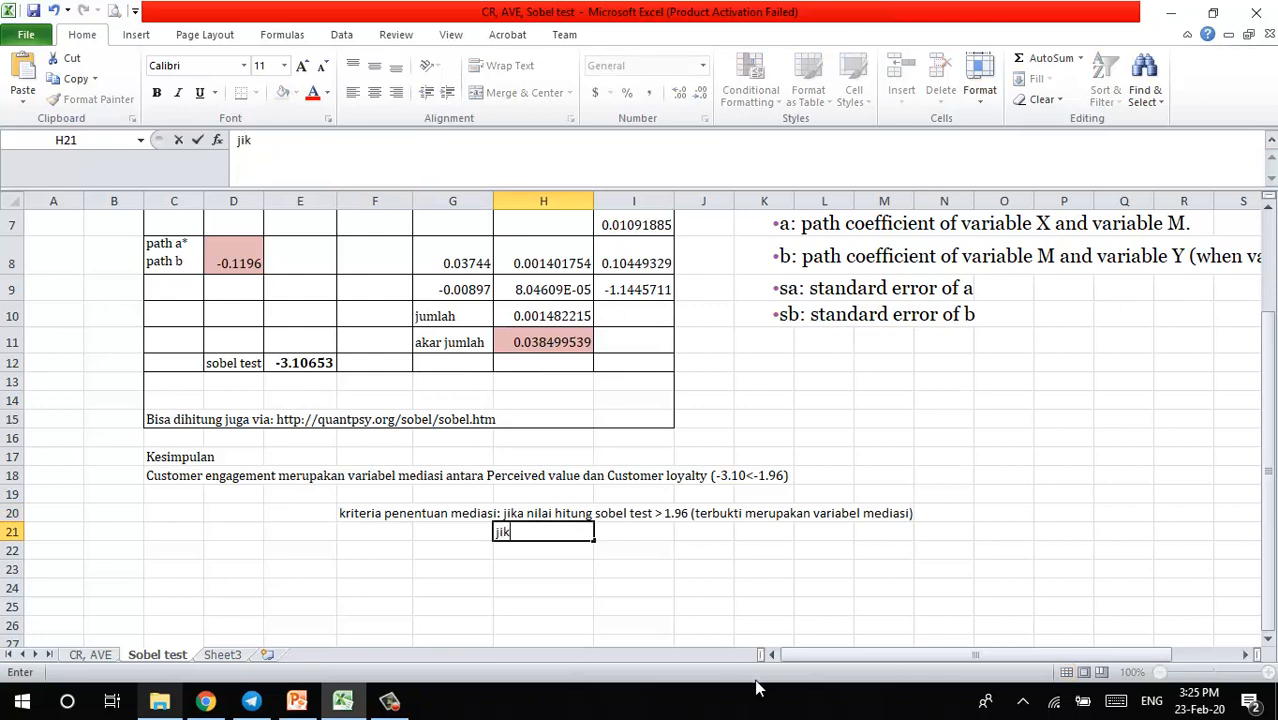
type("a nilai hi")
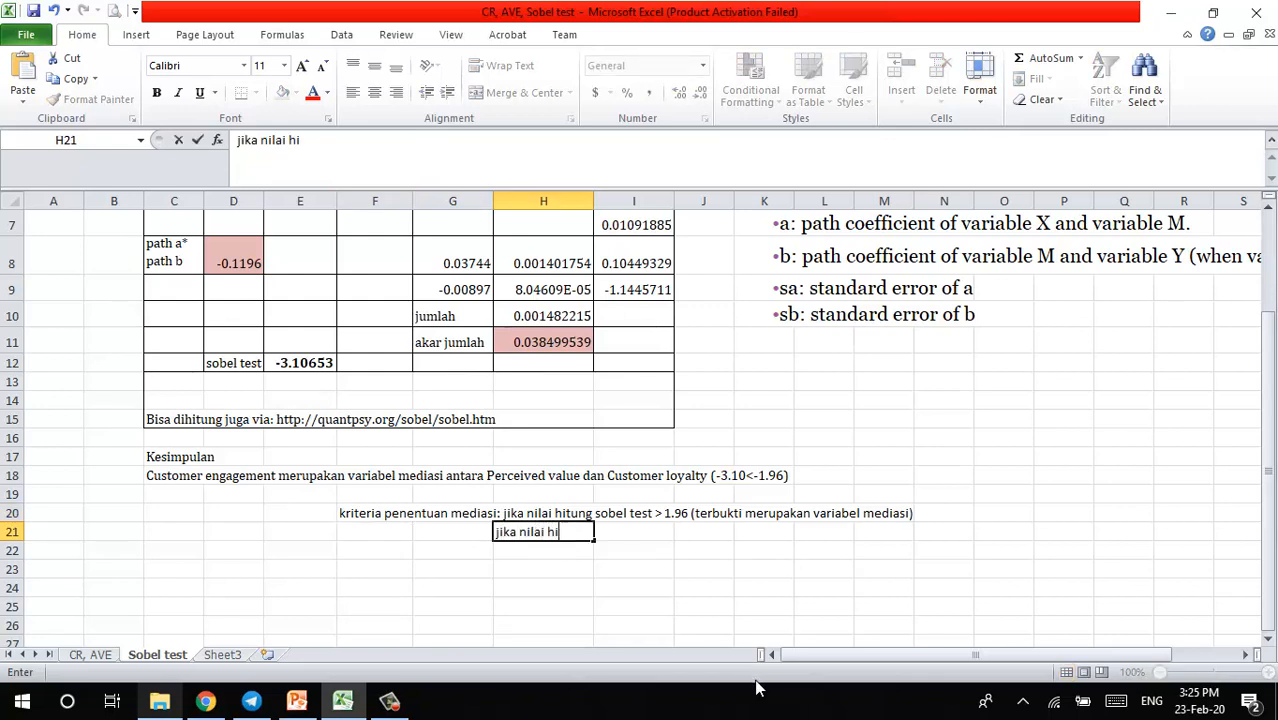
type("tung sobel test <")
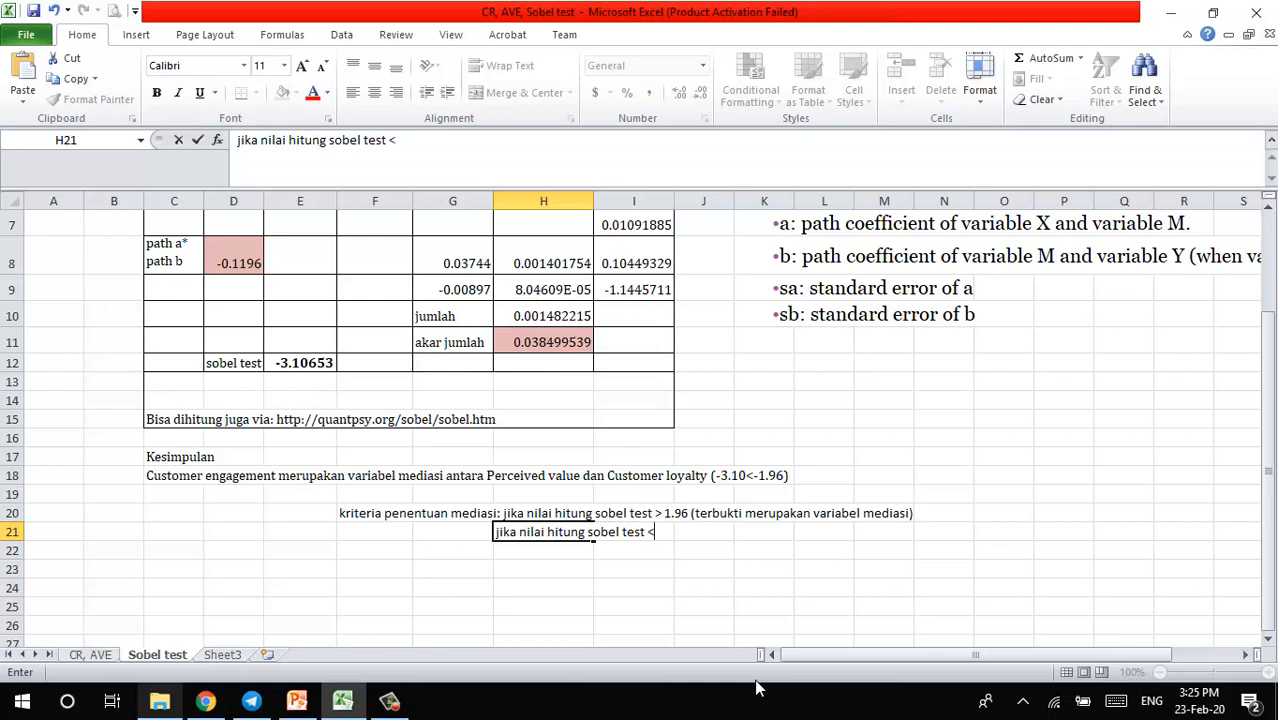
type("-1.96 (terbukt")
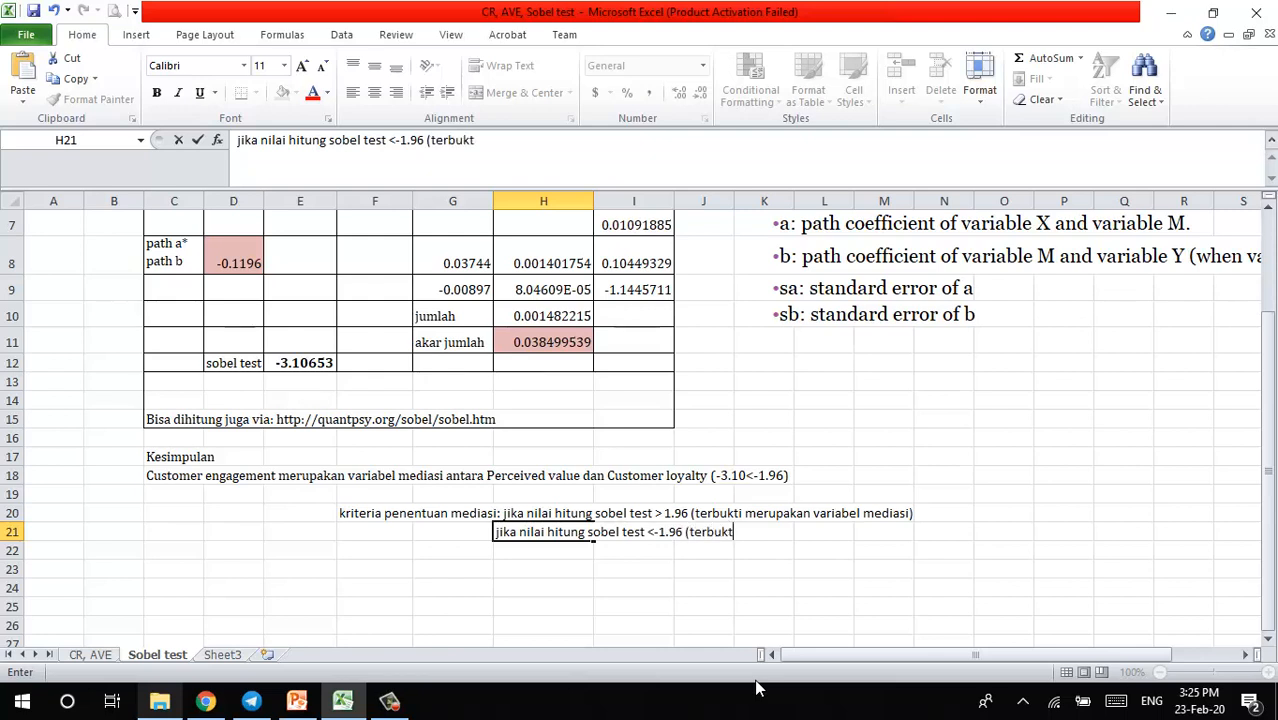
type("imer")
key("BackSpace")
key("BackSpace")
key("BackSpace")
type("merupakan")
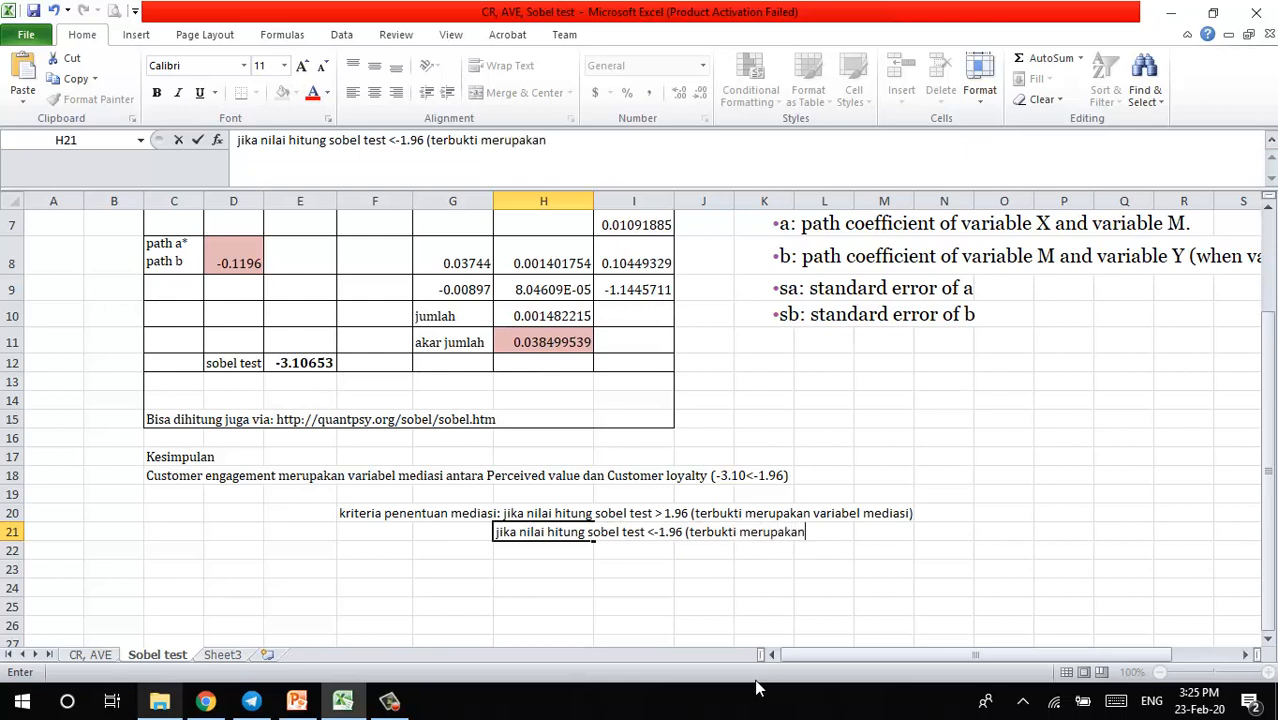
type(" variabel ")
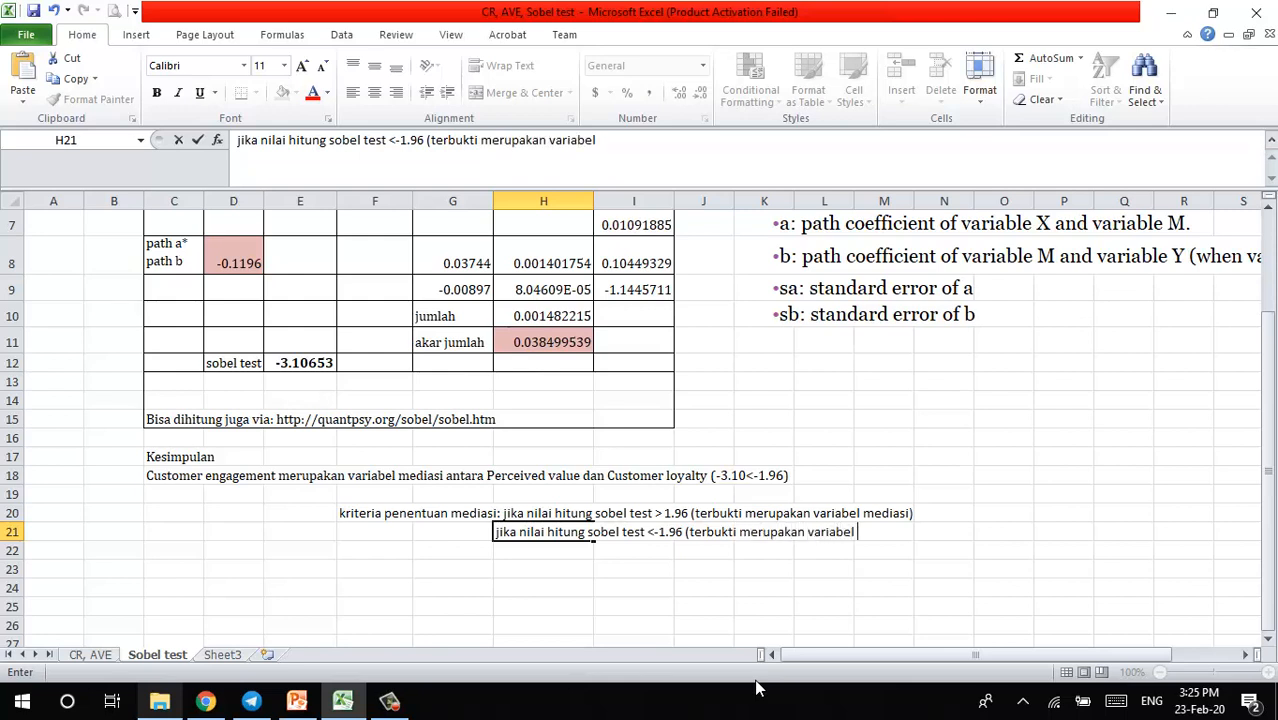
type("mediasi")
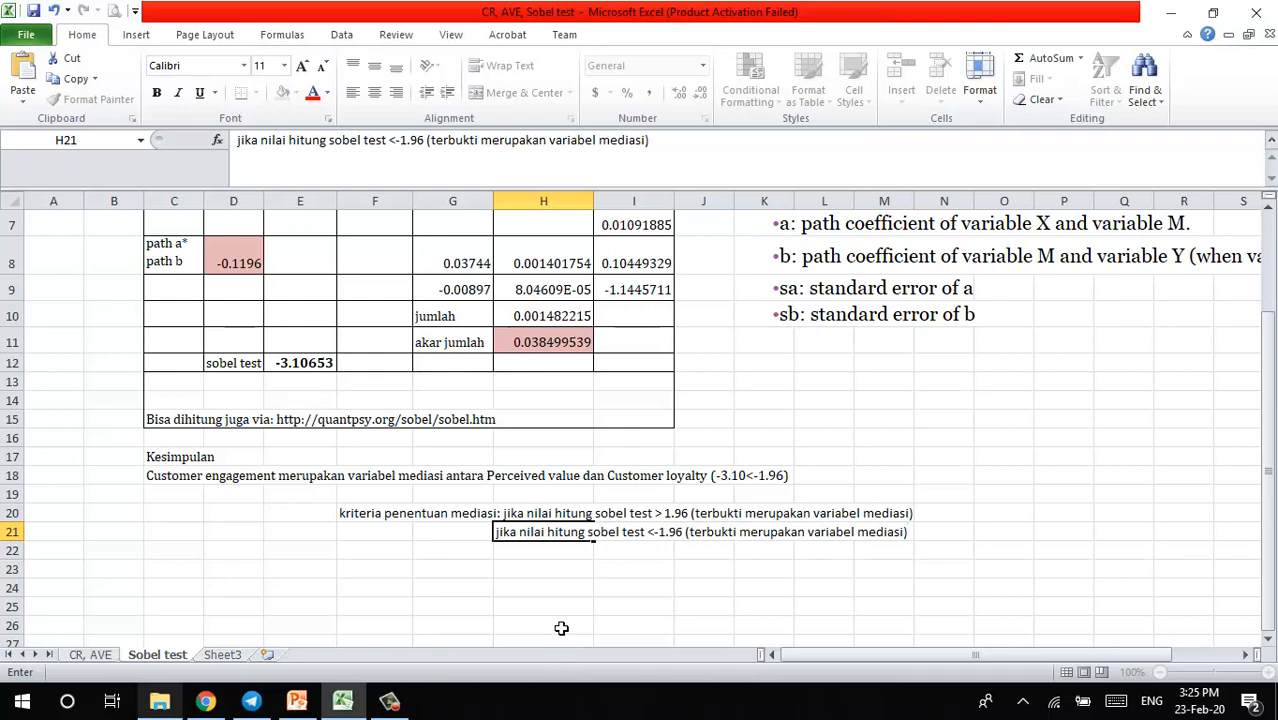
Commit the negative mediation criterion in H21 and review the two criteria lines
left_click(556, 626)
left_click(650, 588)
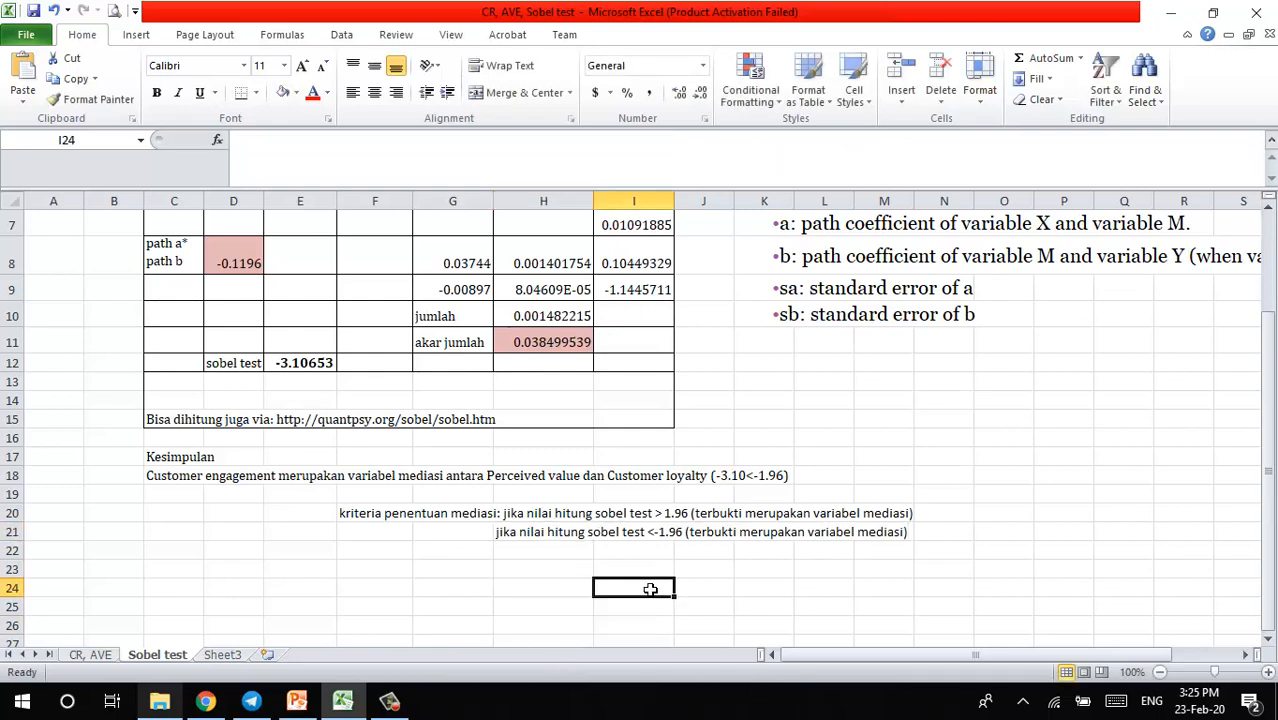
left_click(545, 536)
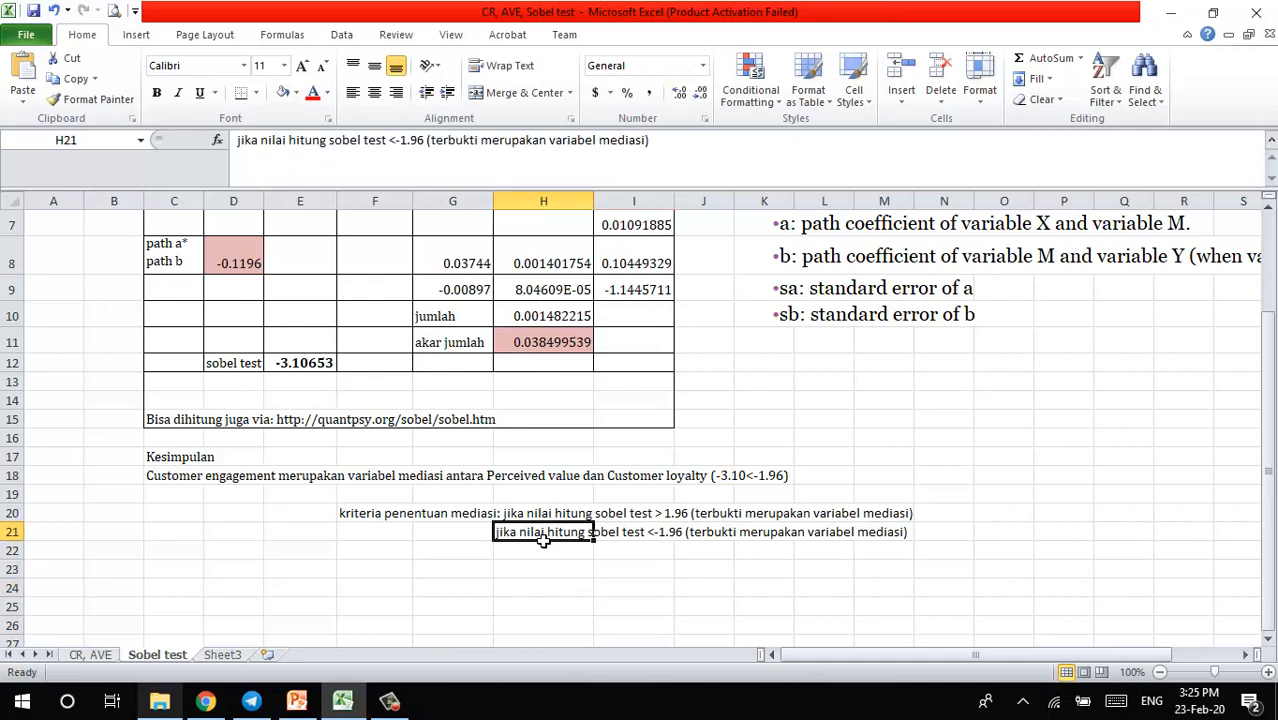
left_click(544, 587)
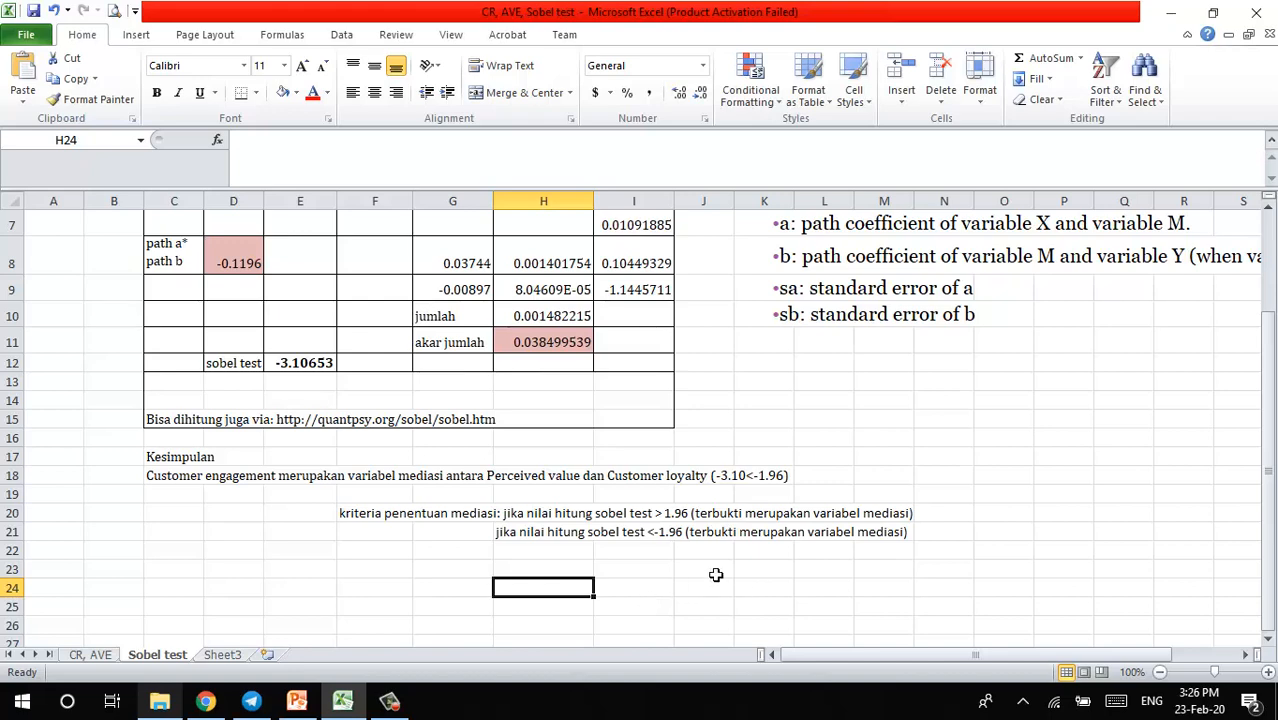
scroll(713, 571, "up", 2)
scroll(716, 575, "down", 2)
Set the font of both mediation criteria lines in F20 and H21 to Cambria
left_click(362, 515)
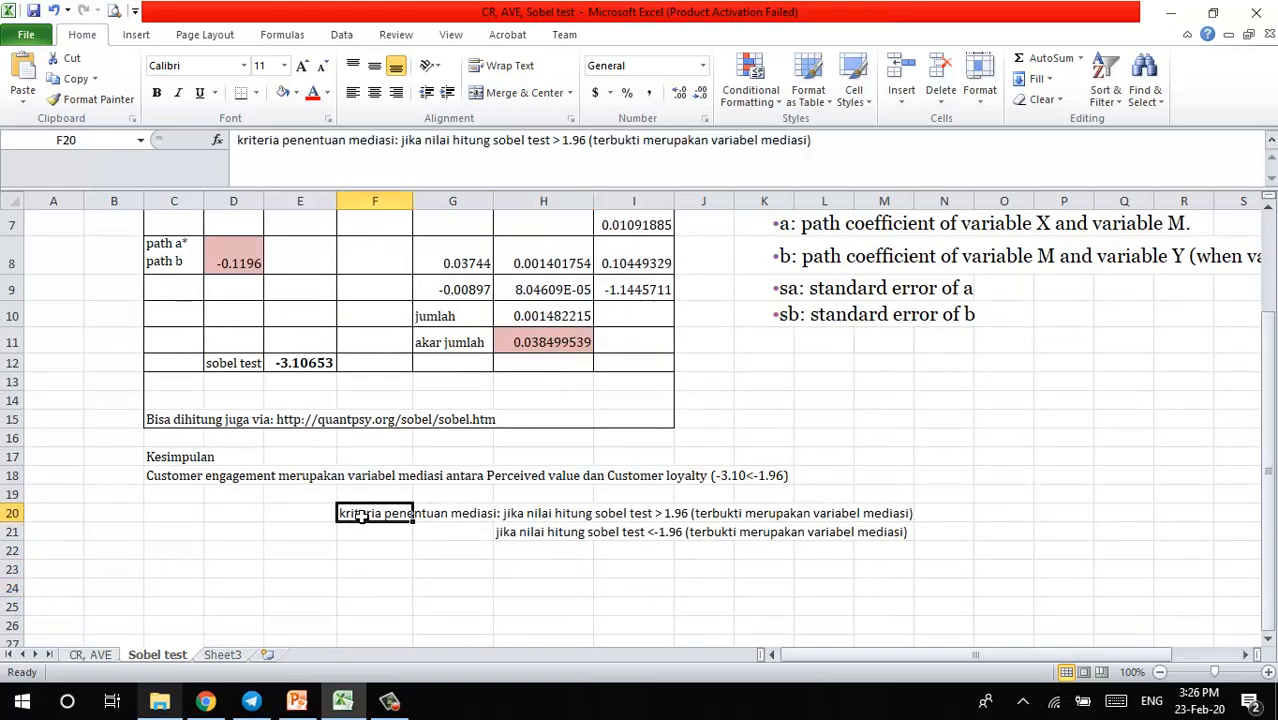
left_click(243, 66)
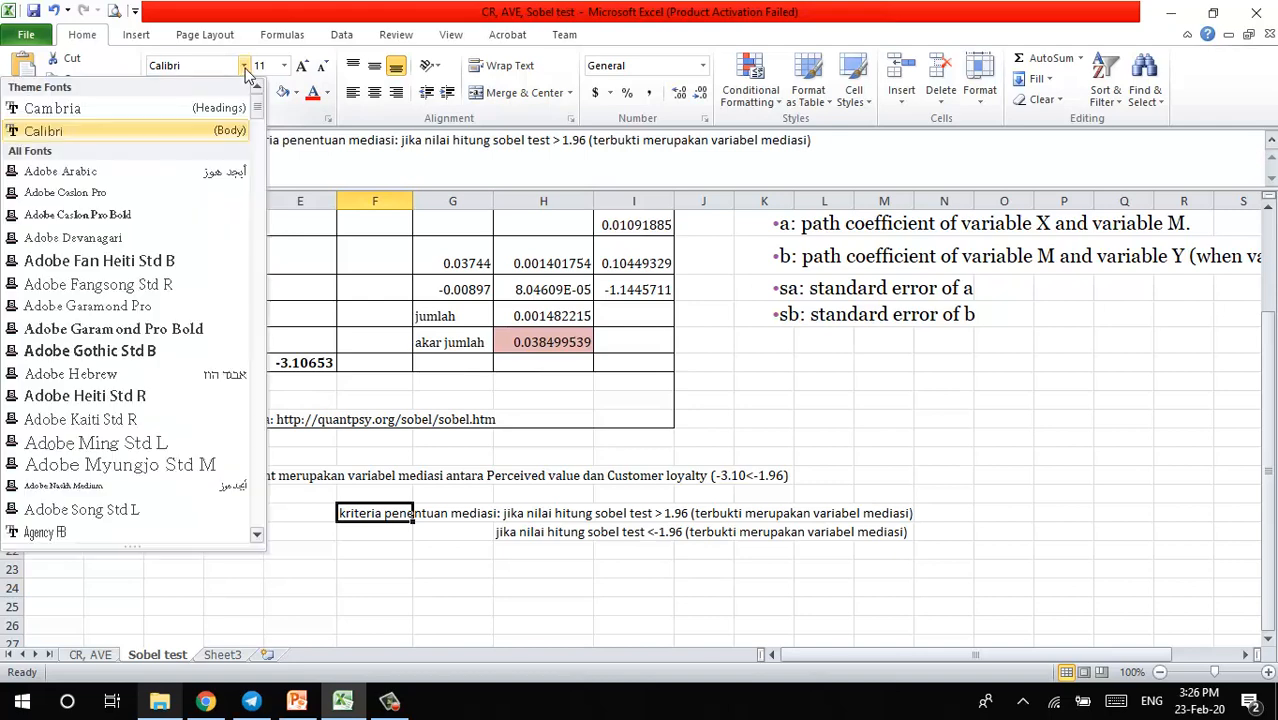
left_click(166, 105)
left_click(536, 534)
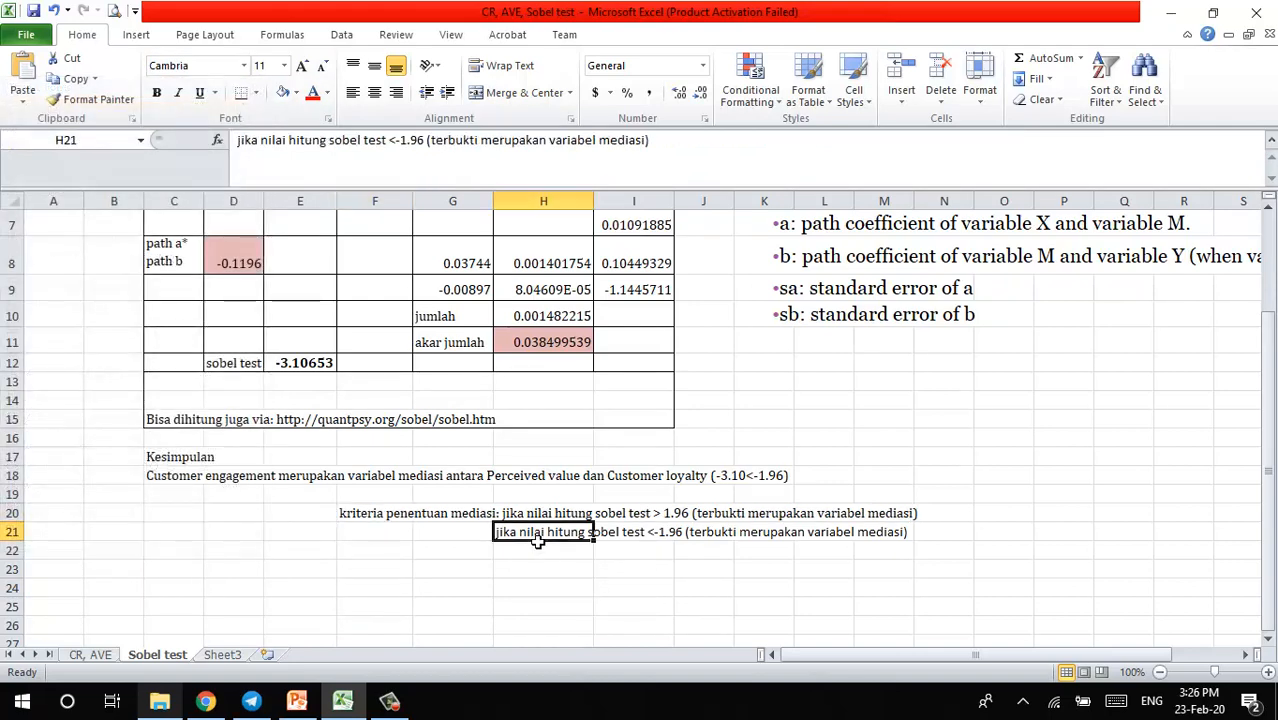
left_click(243, 66)
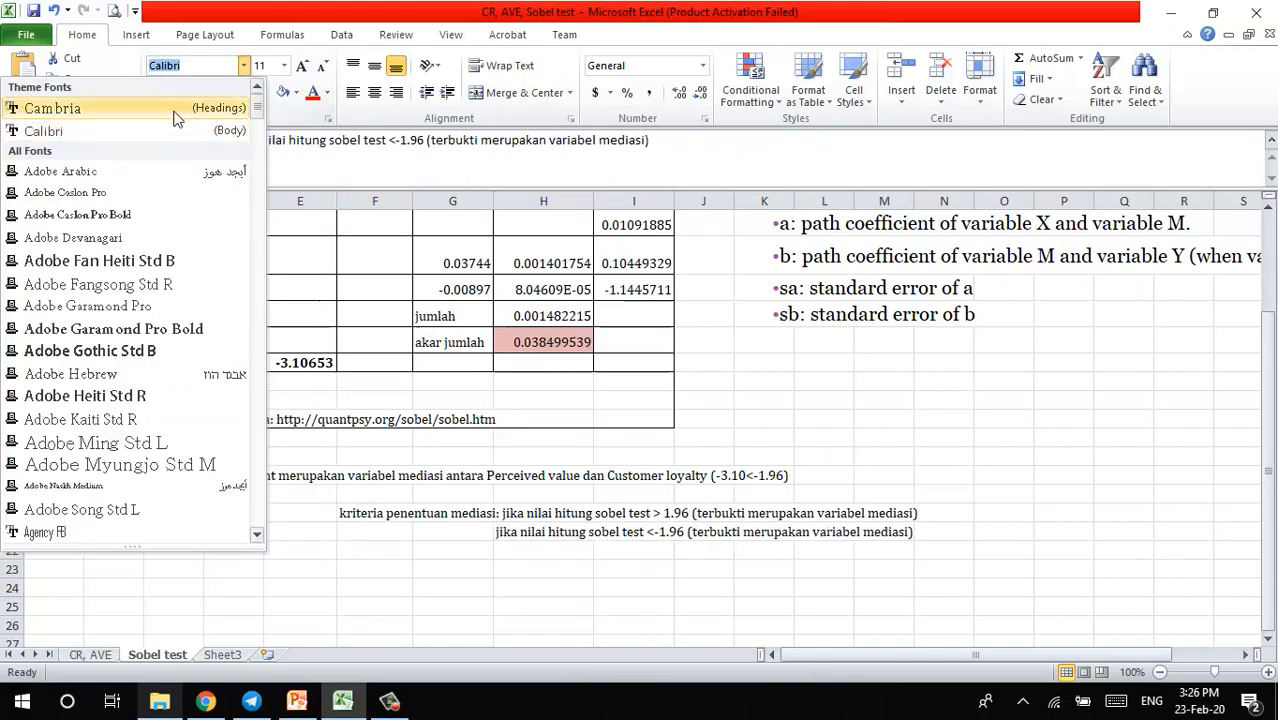
left_click(166, 105)
left_click(300, 606)
Fill the mediation criteria block F20:N22 with the aqua theme color
left_click_drag(371, 517, 958, 556)
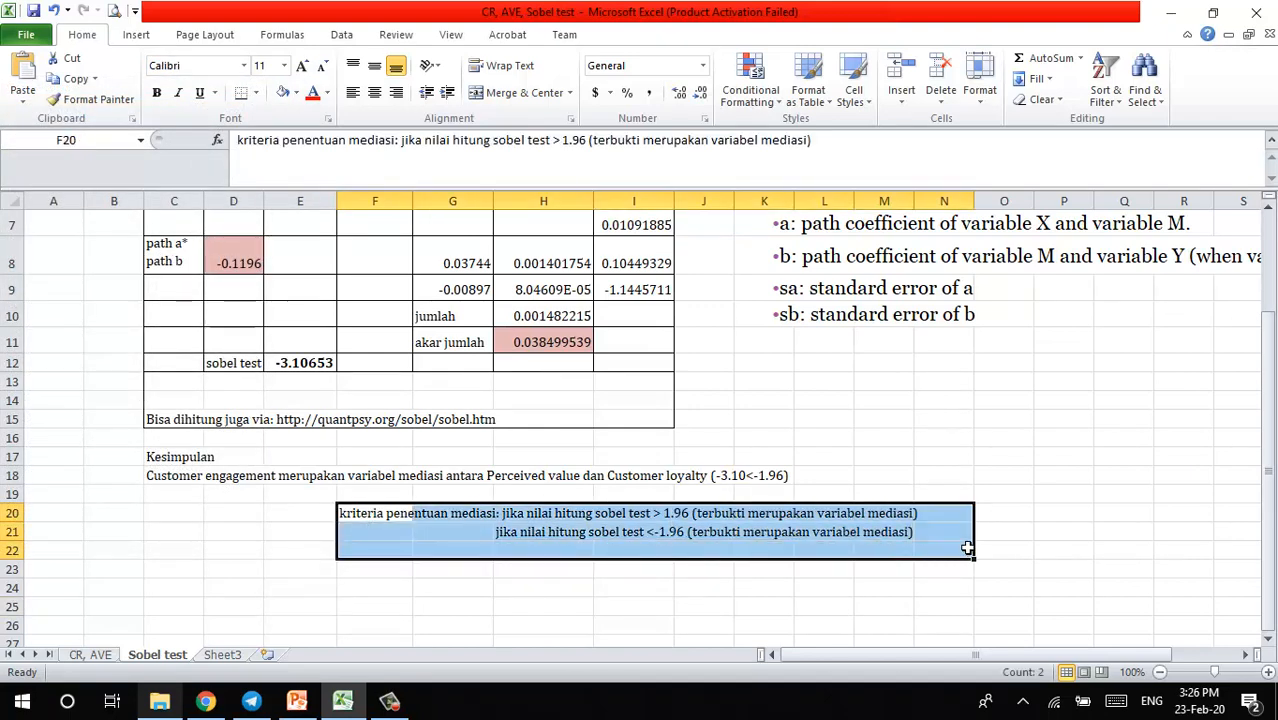
left_click(296, 93)
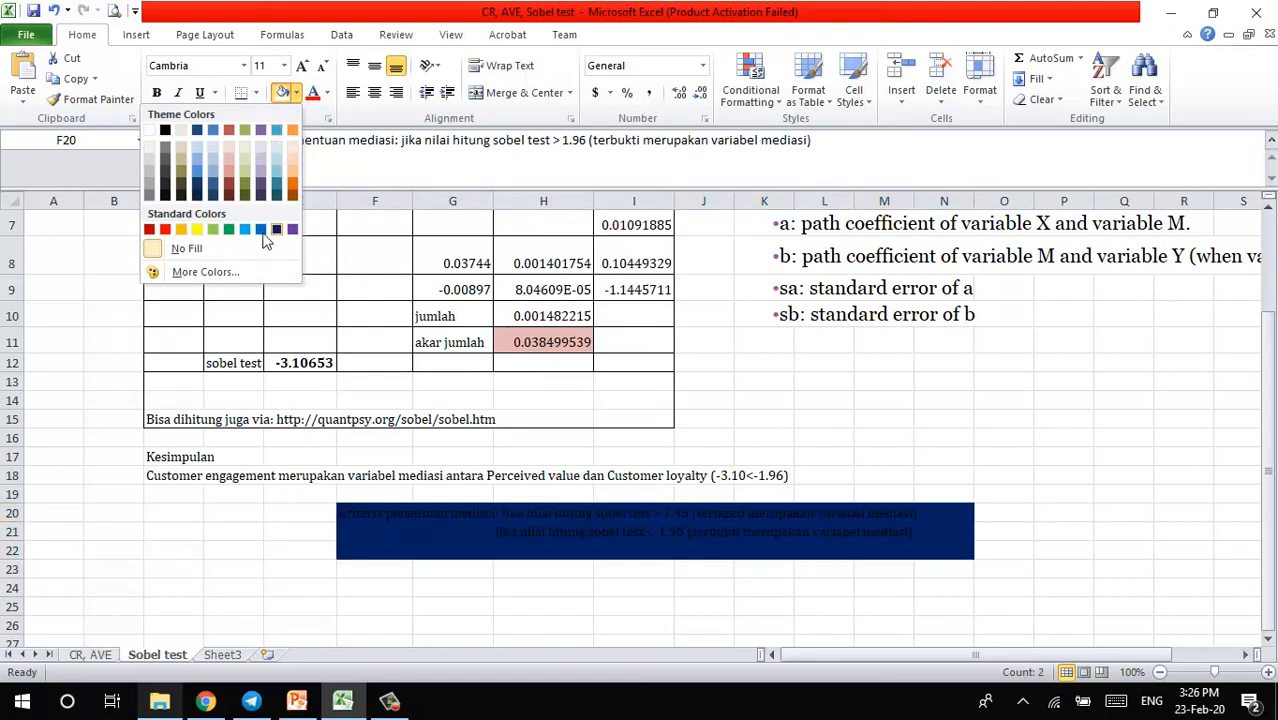
left_click(240, 582)
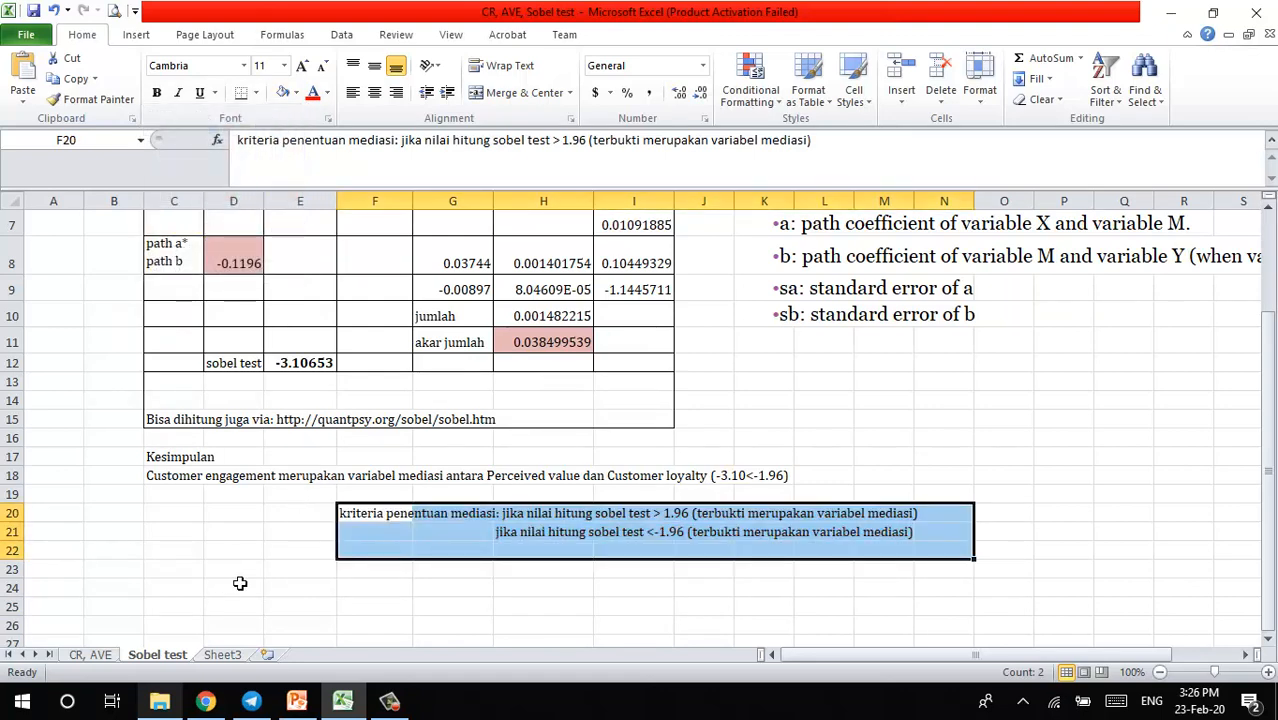
left_click(297, 93)
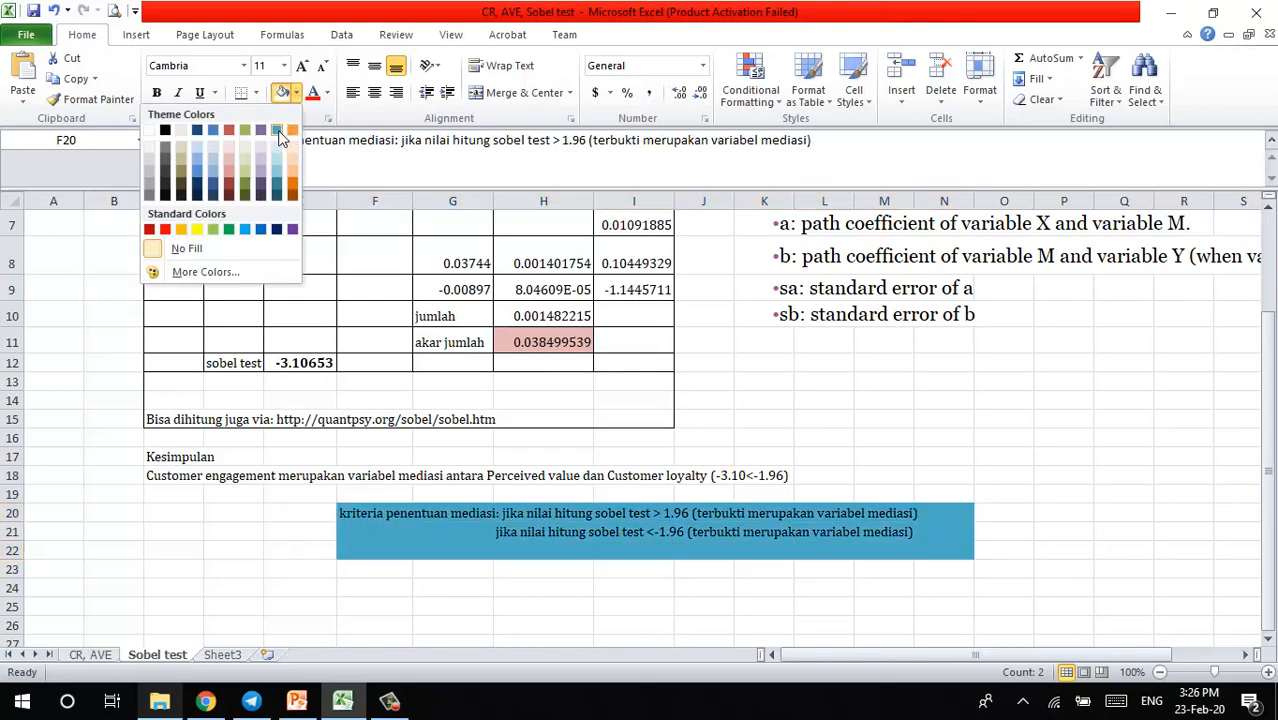
left_click(277, 131)
left_click(254, 529)
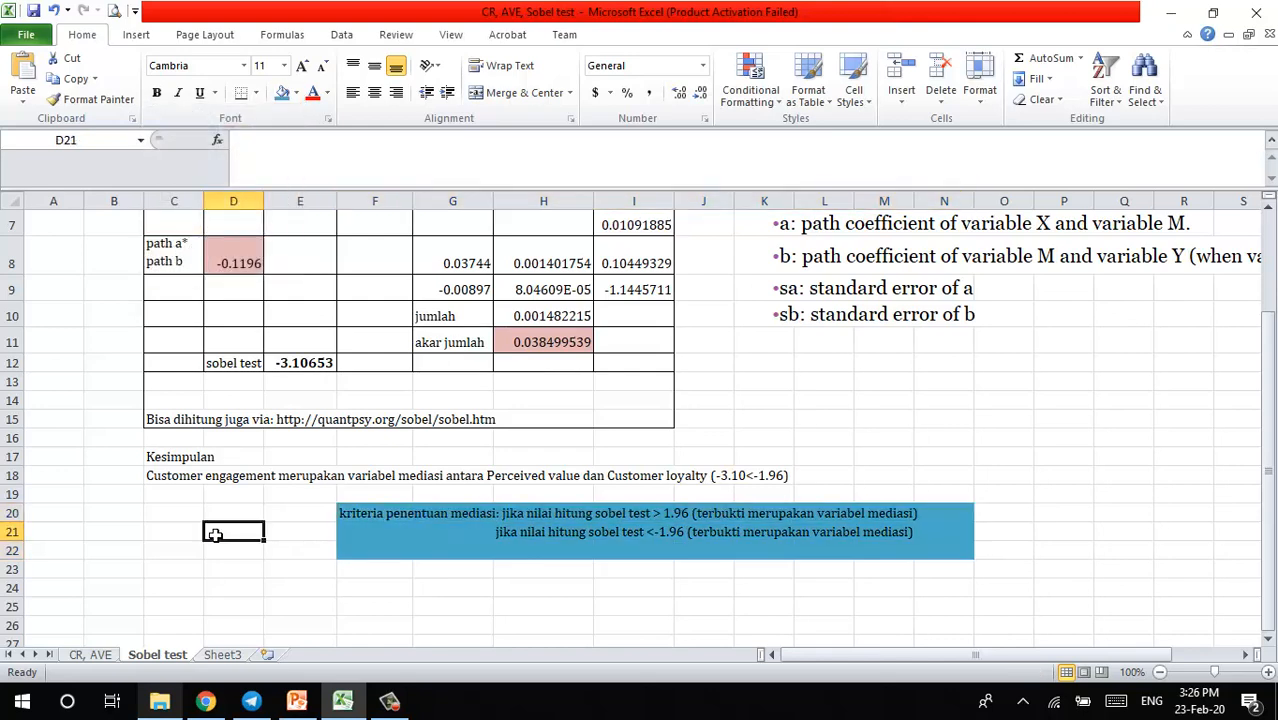
Change the text color of the criteria block F20:N22 to white
left_click(373, 521)
left_click_drag(373, 521, 889, 554)
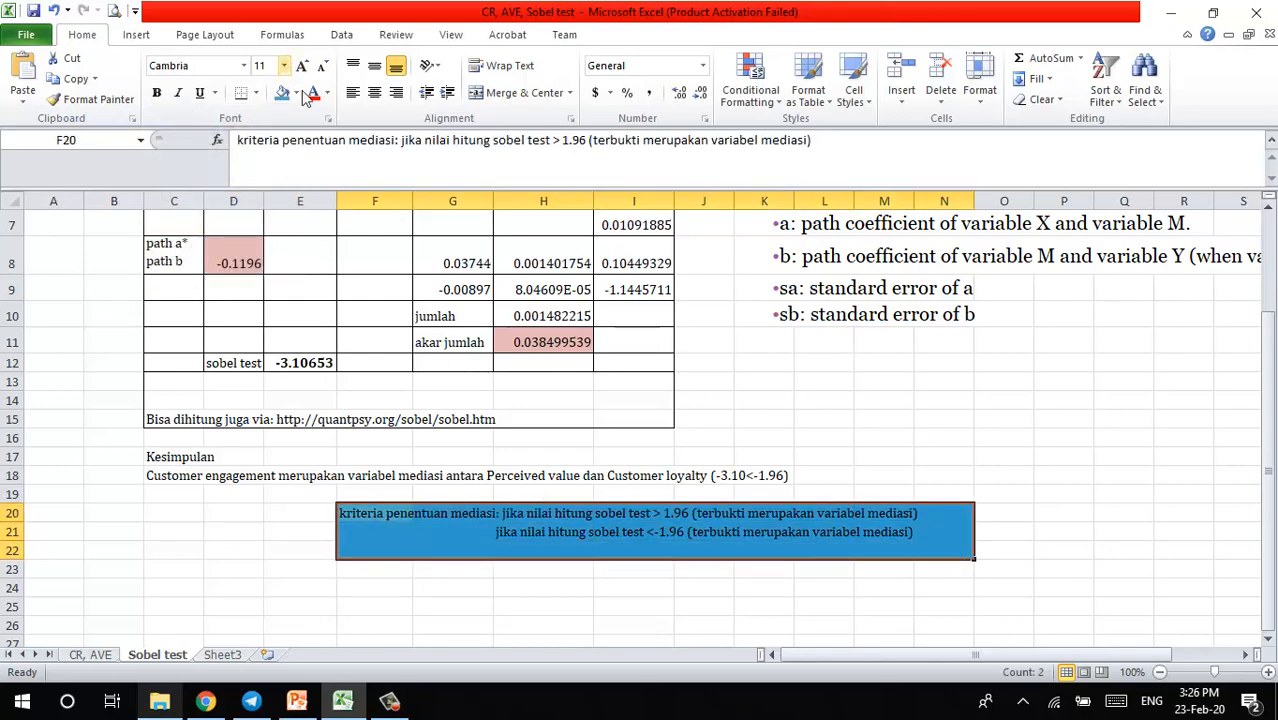
left_click(327, 93)
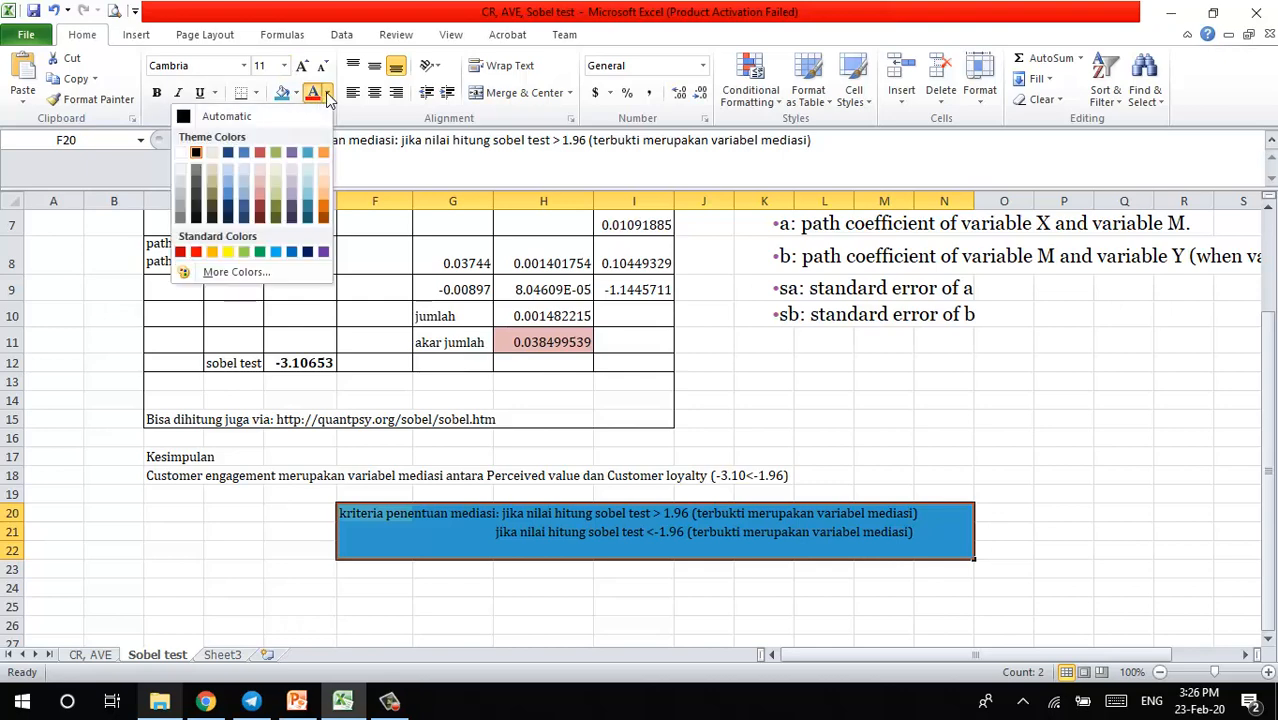
left_click(180, 155)
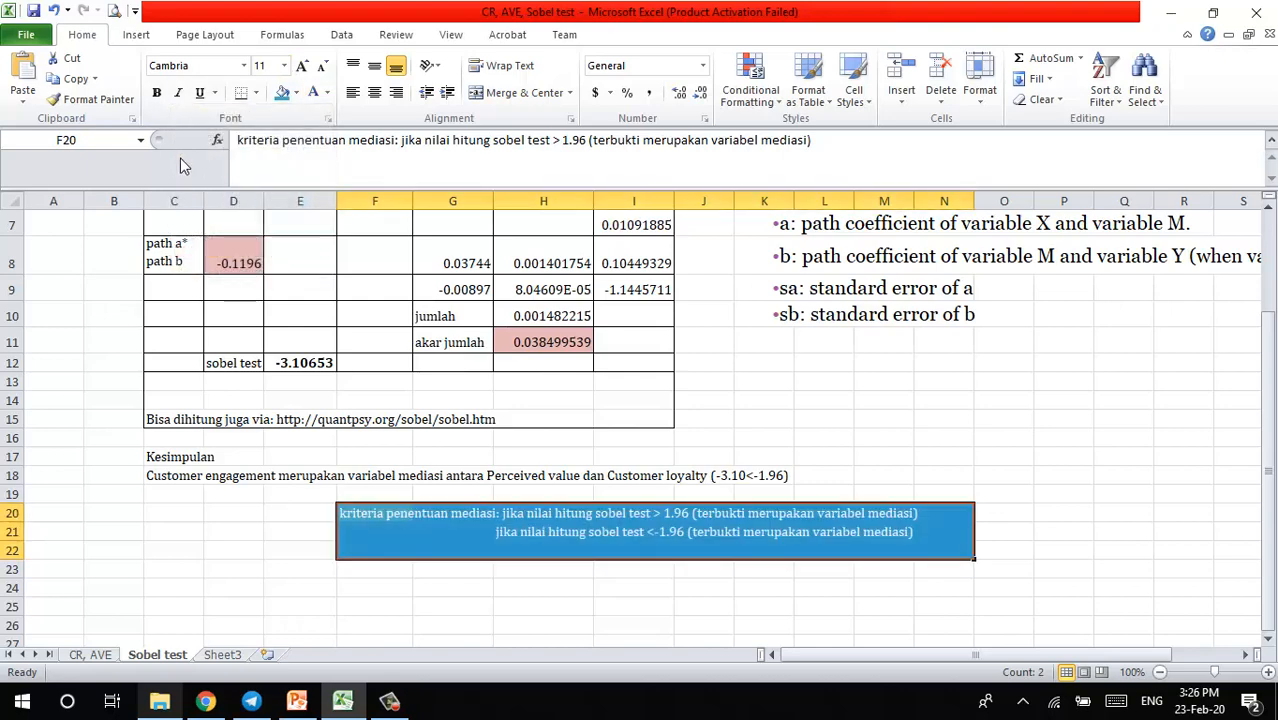
left_click(297, 93)
left_click(327, 93)
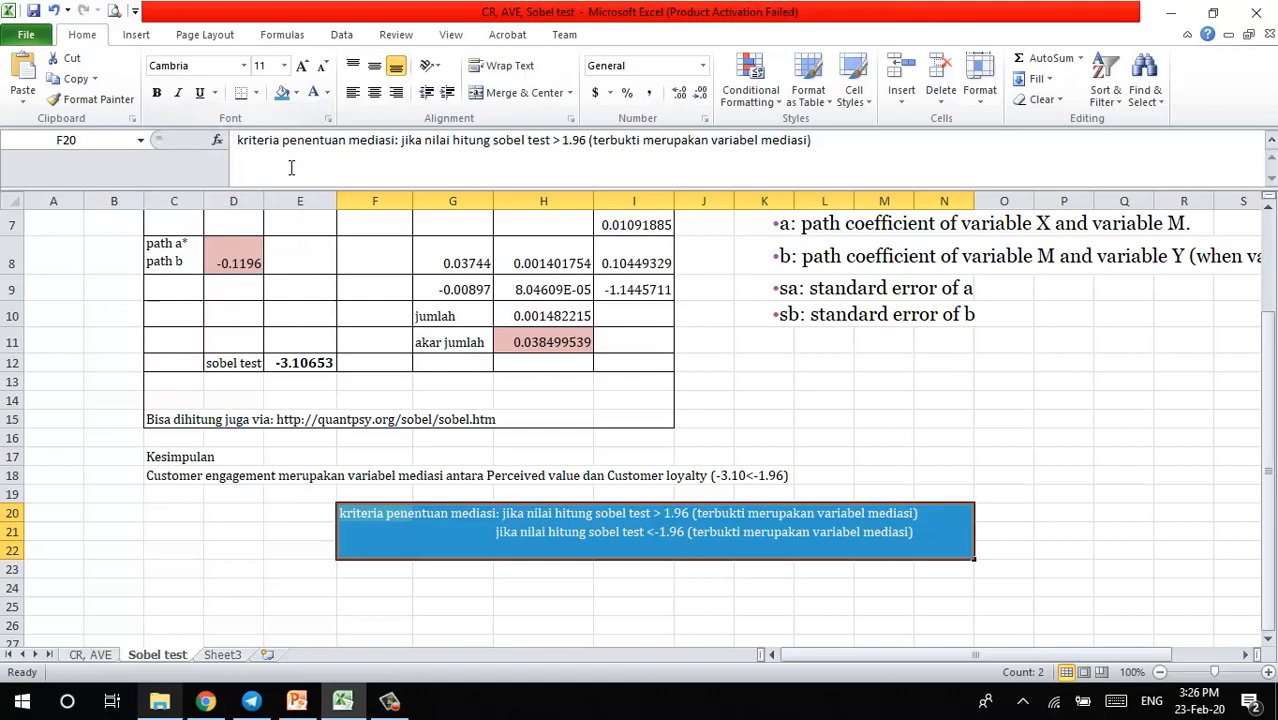
left_click(327, 93)
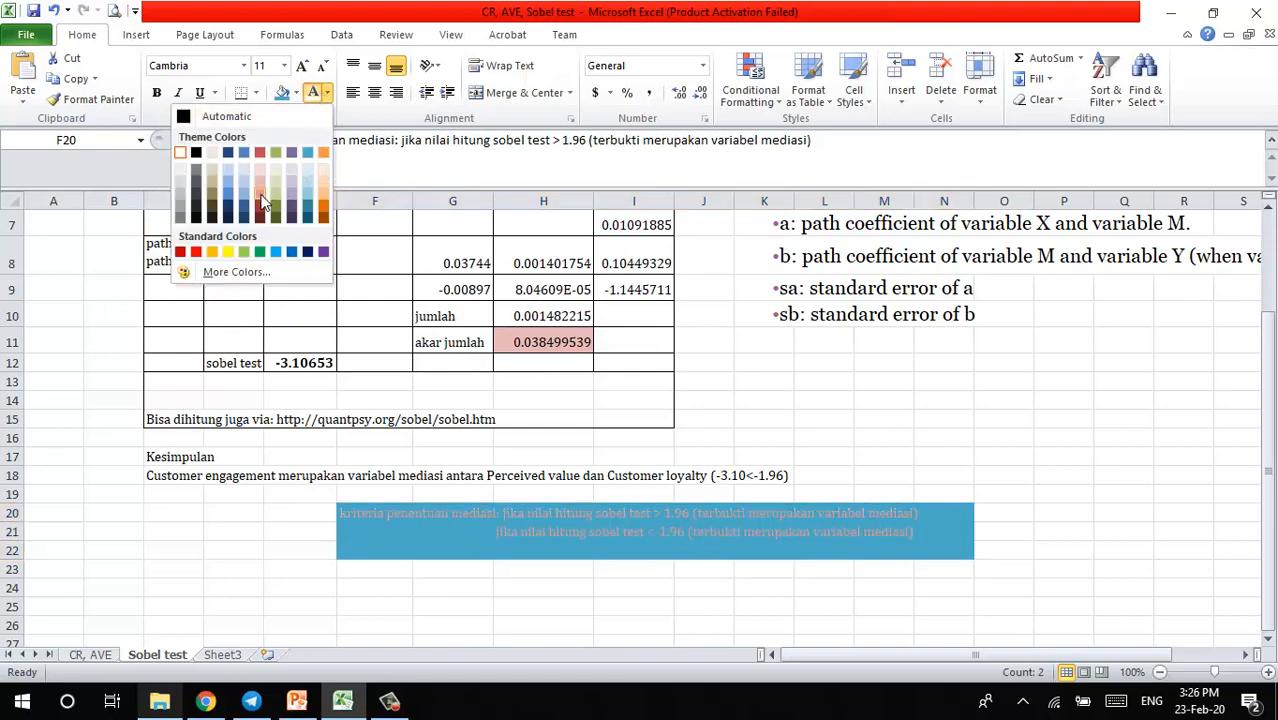
left_click(679, 591)
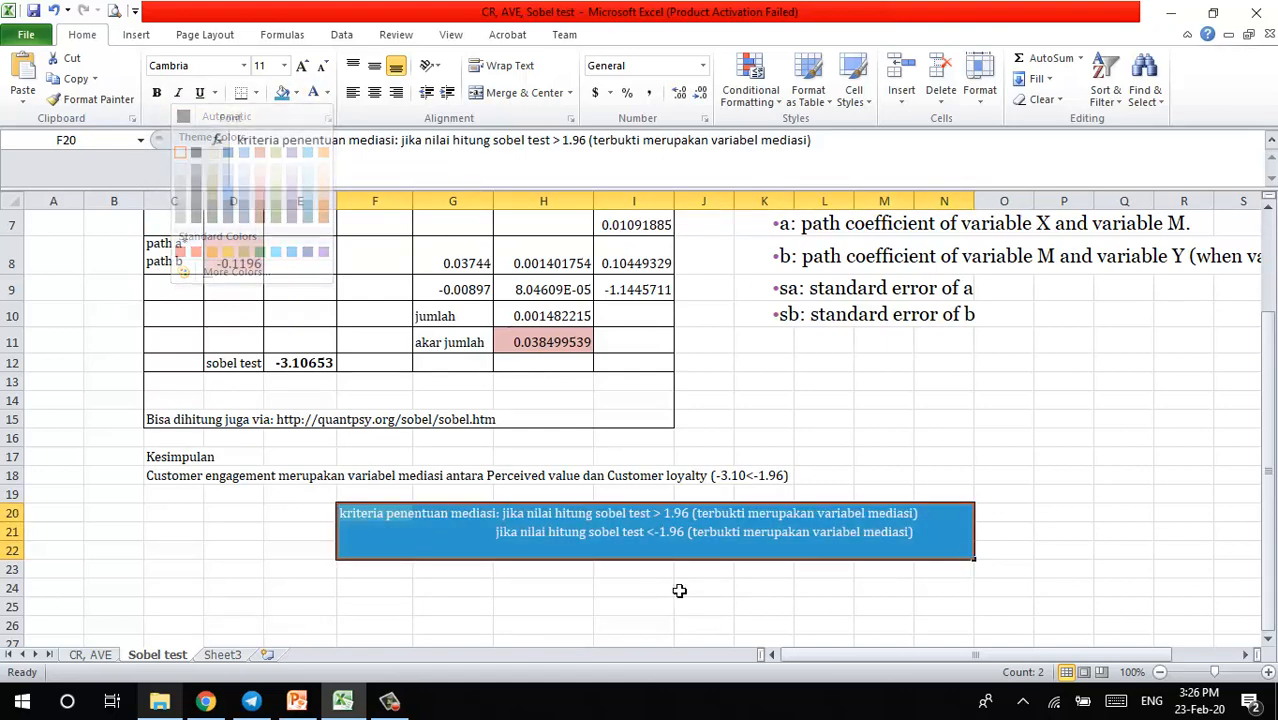
left_click(447, 610)
left_click(1170, 590)
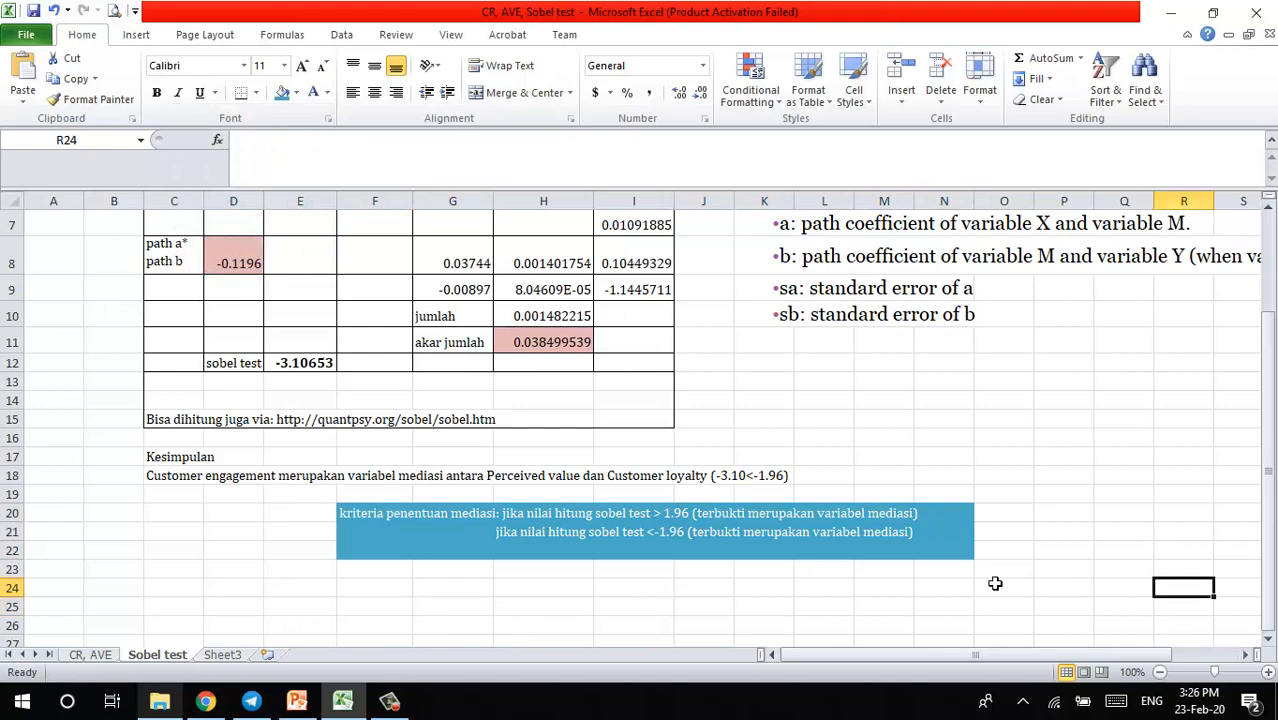
Fill the criteria block F20:N22 with dark orange
left_click(371, 514)
left_click_drag(371, 514, 973, 551)
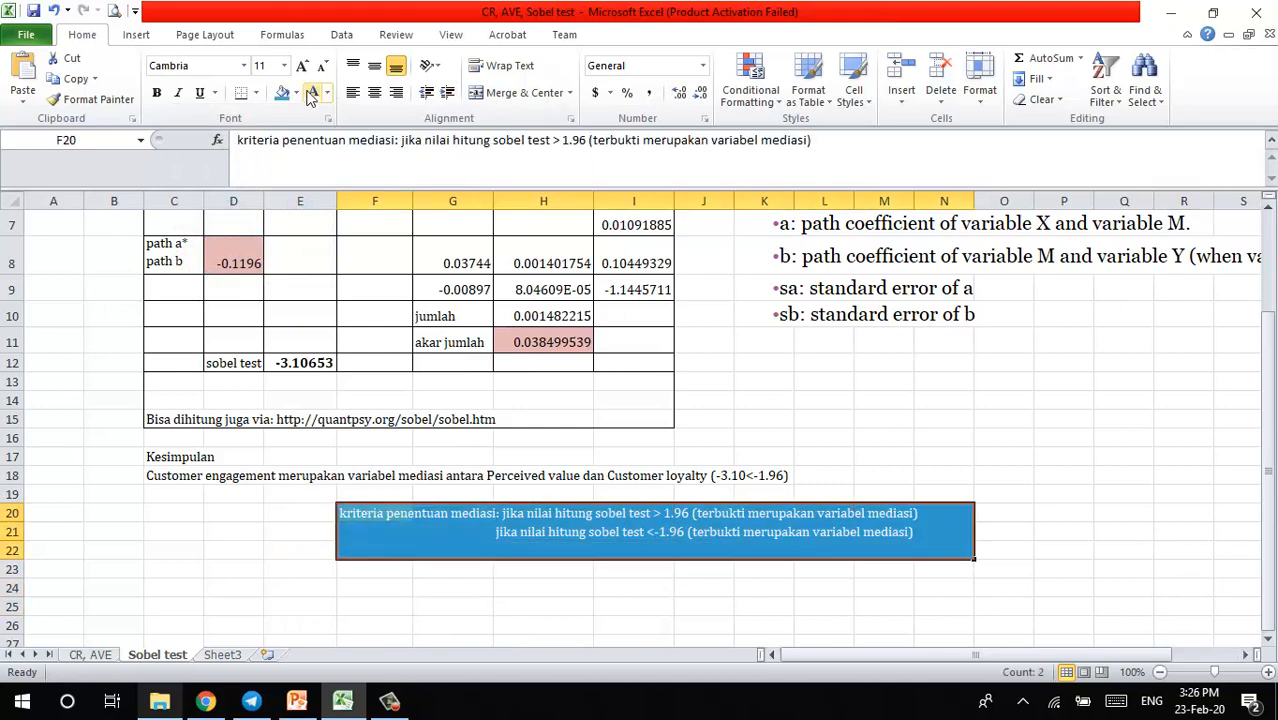
left_click(297, 93)
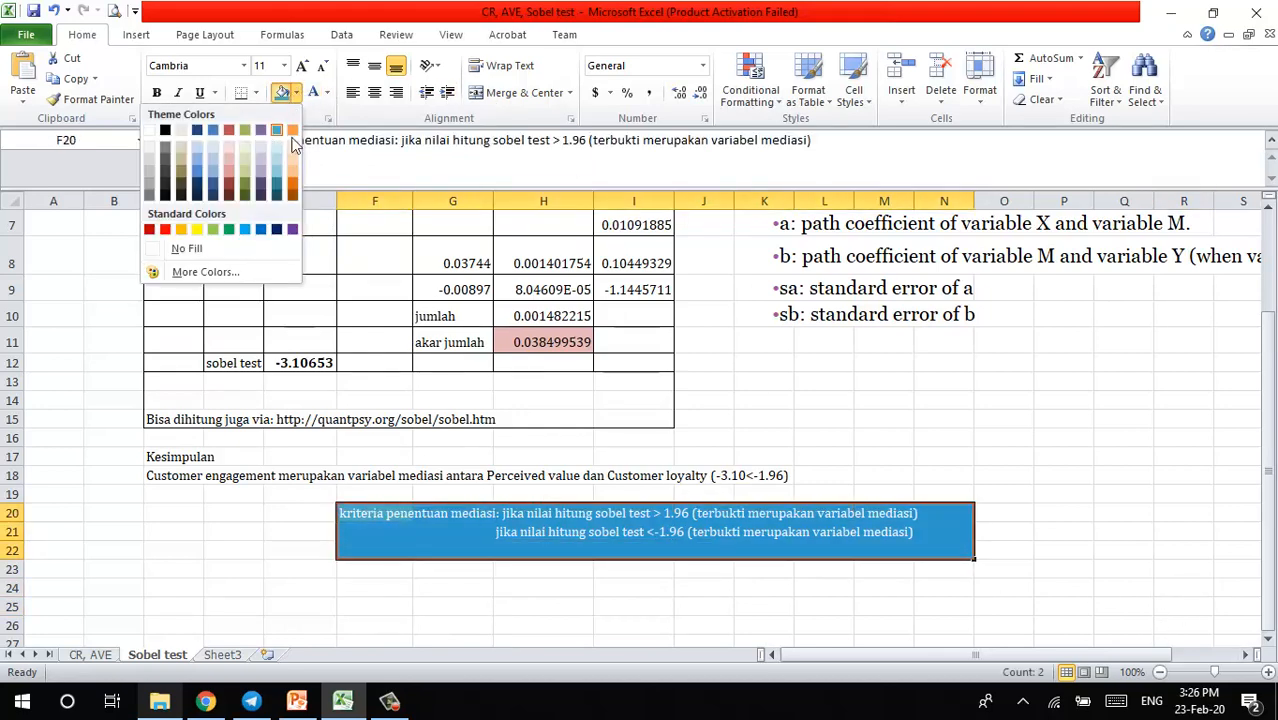
left_click(292, 188)
left_click(130, 516)
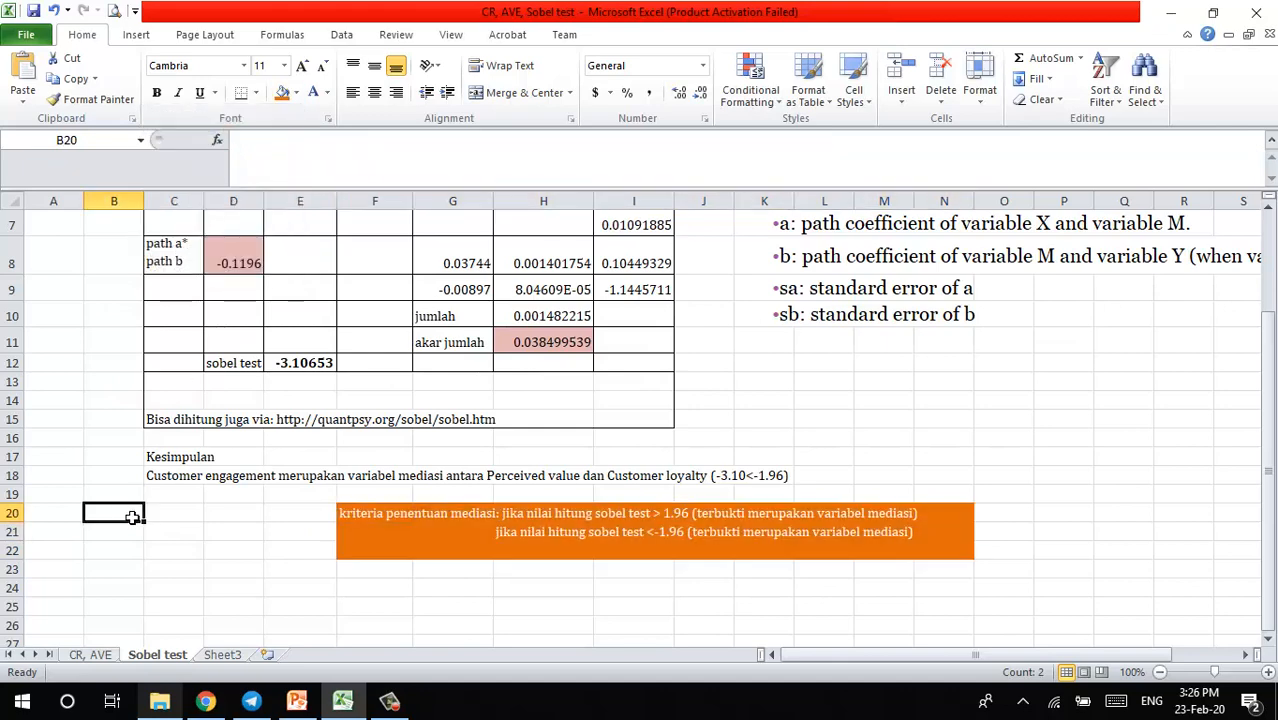
Review the finished Sobel test sheet, from the calculation table and formula to the conclusion and mediation criteria
left_click(576, 606)
scroll(576, 606, "down", 1)
scroll(574, 606, "up", 1)
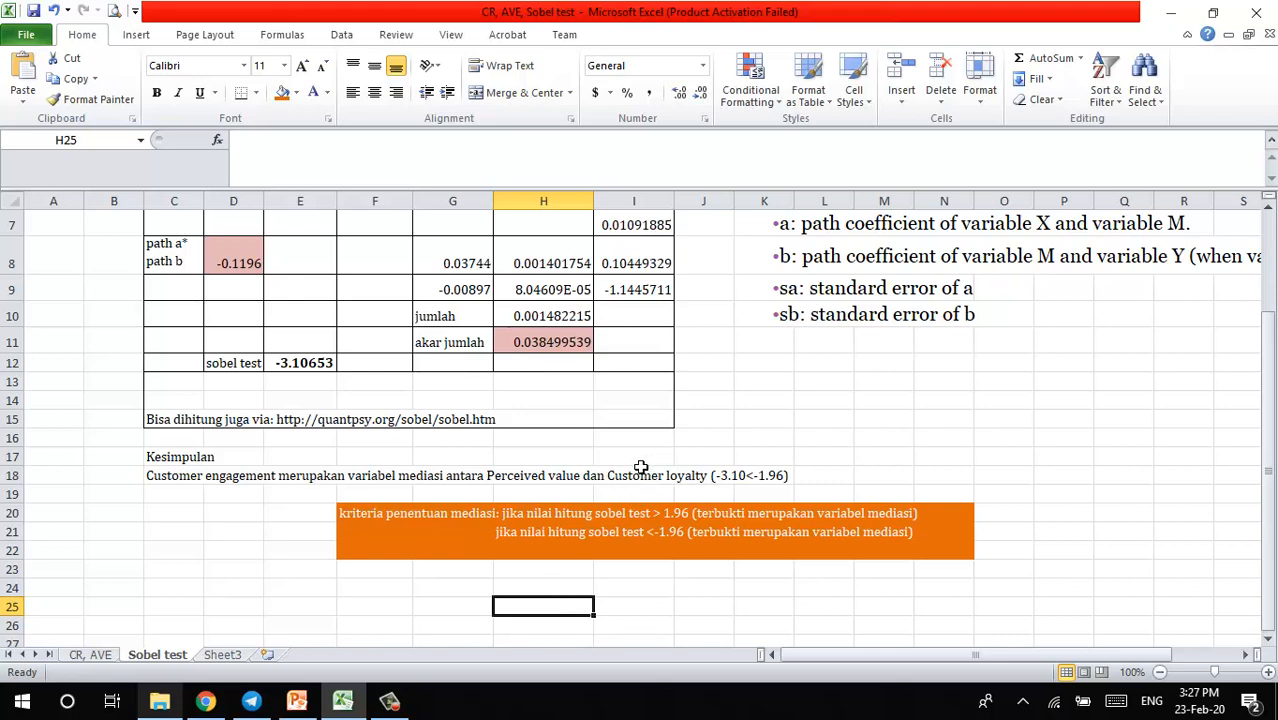
scroll(650, 452, "up", 2)
scroll(665, 448, "down", 2)
scroll(667, 446, "up", 1)
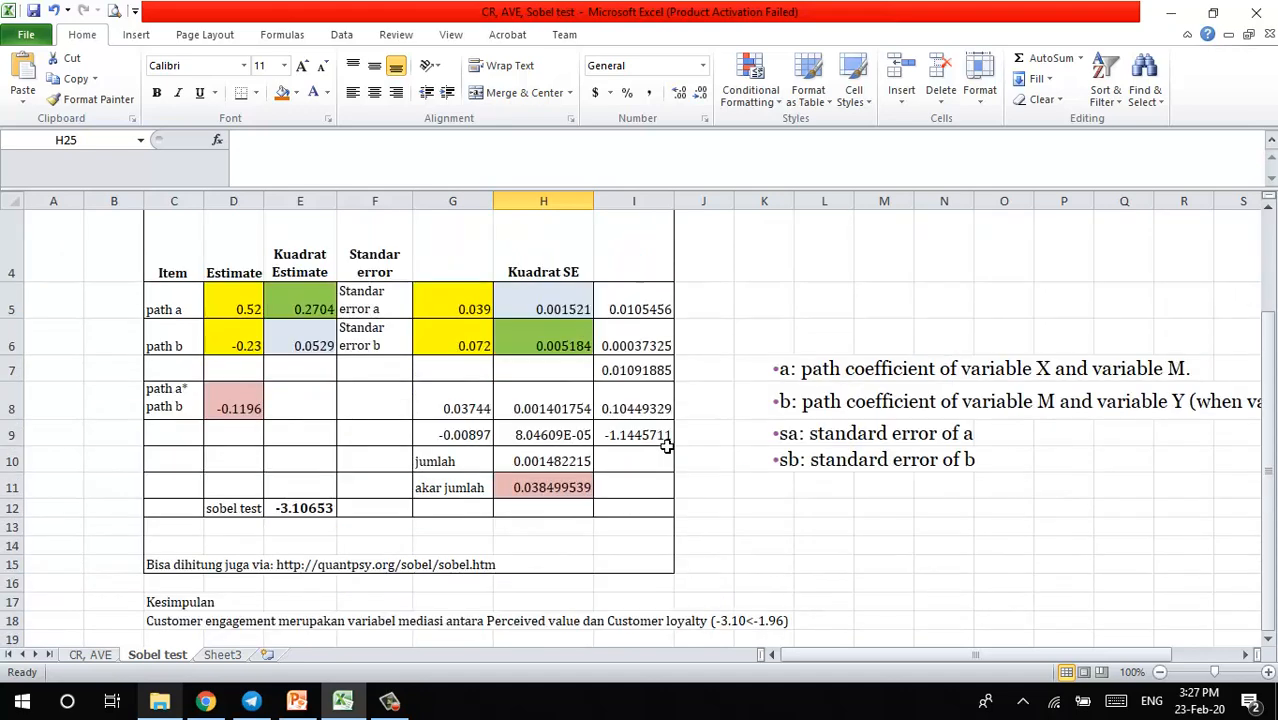
scroll(667, 446, "down", 2)
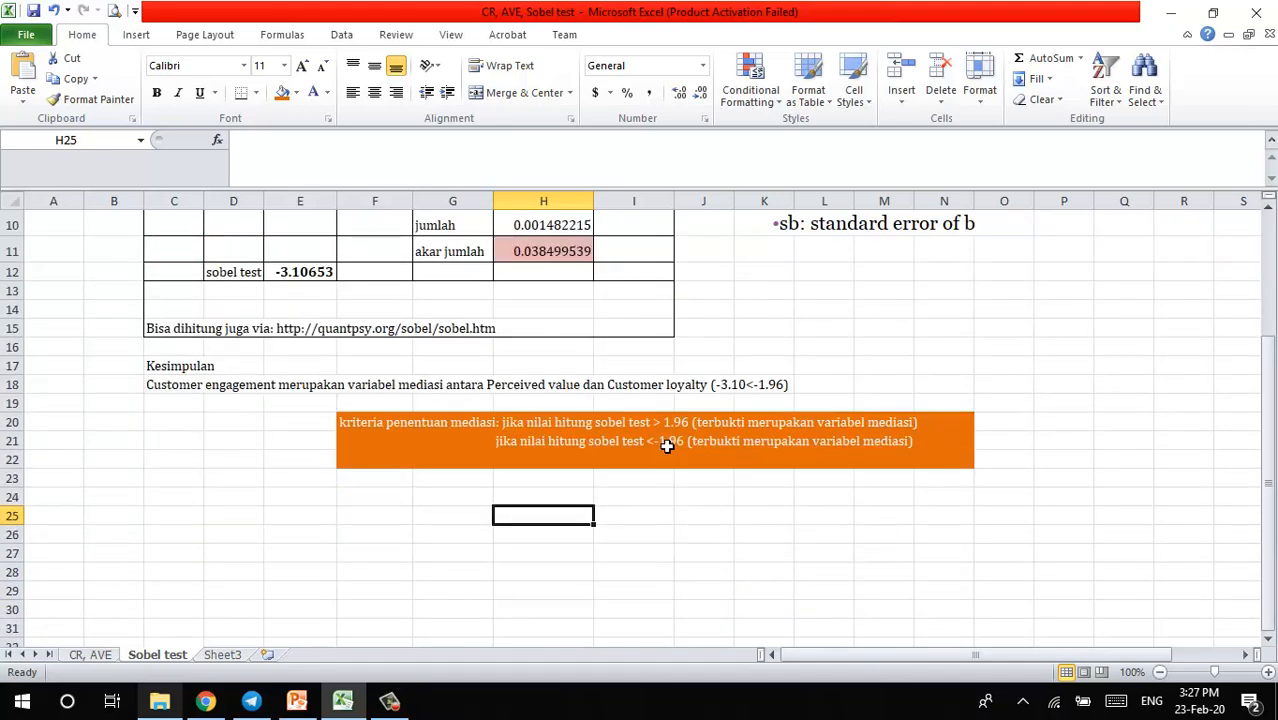
scroll(667, 446, "up", 1)
scroll(667, 446, "up", 2)
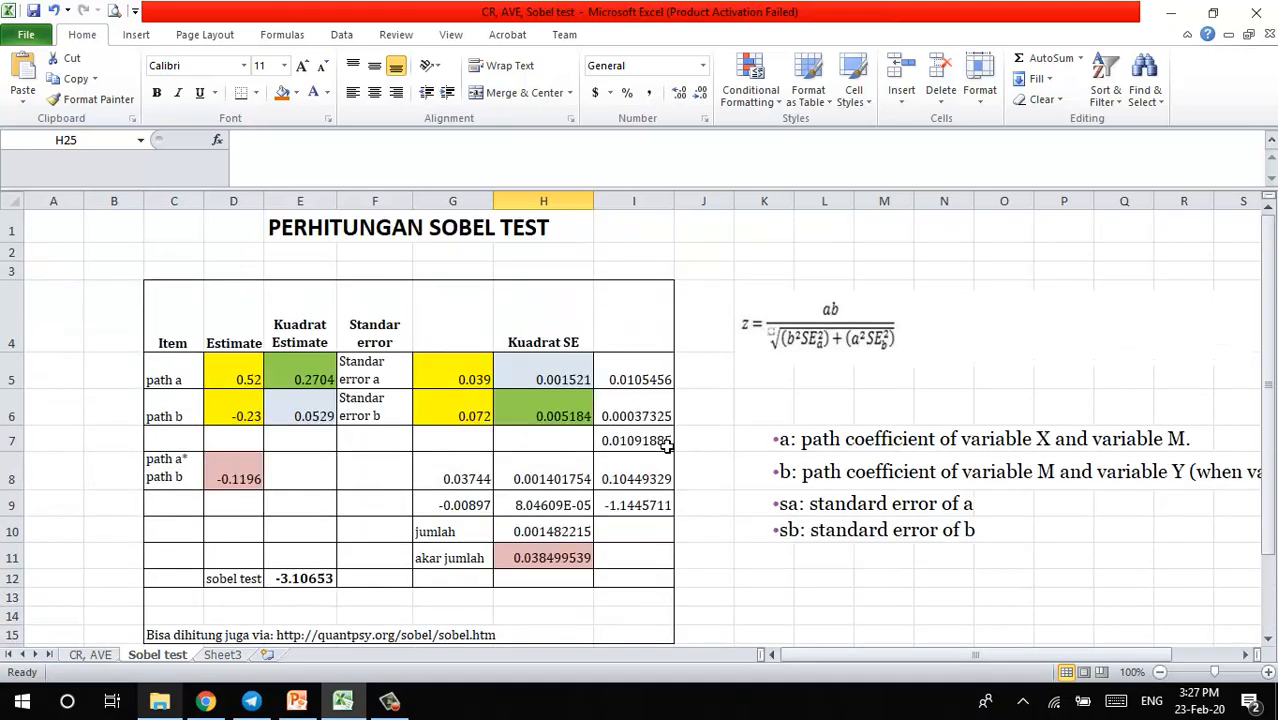
scroll(392, 700, "down", 1)
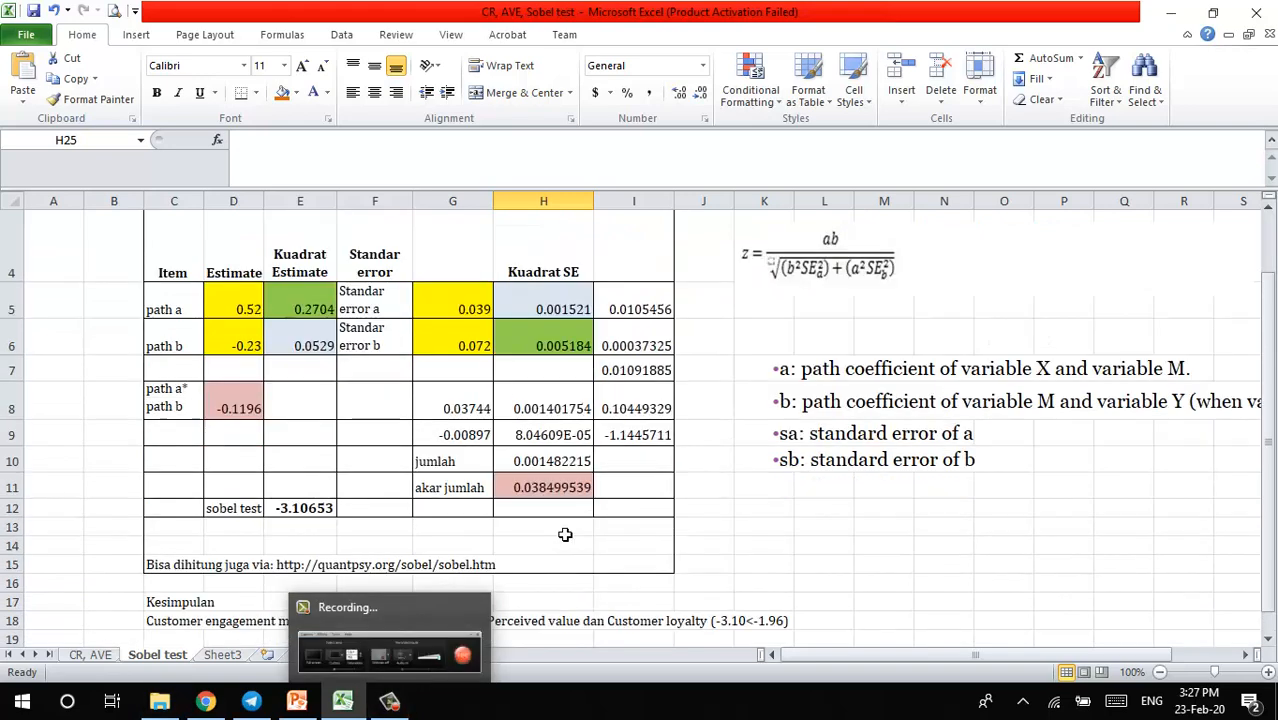
left_click(392, 701)
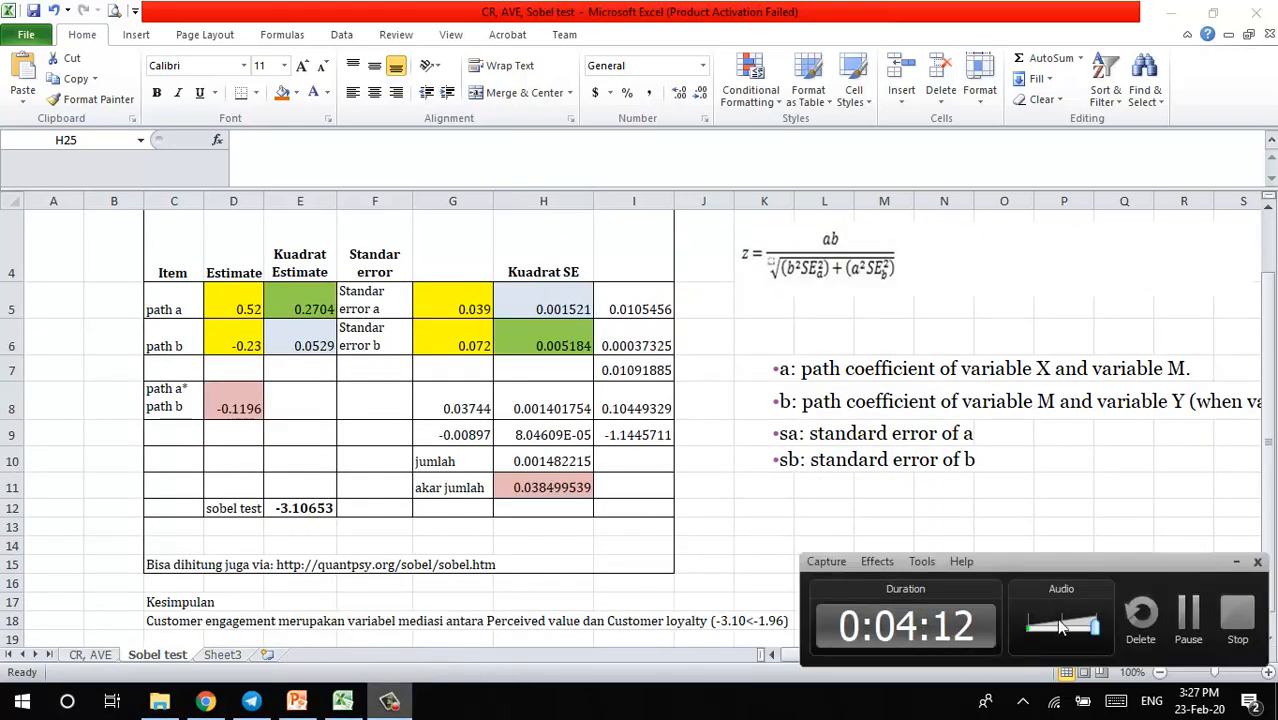